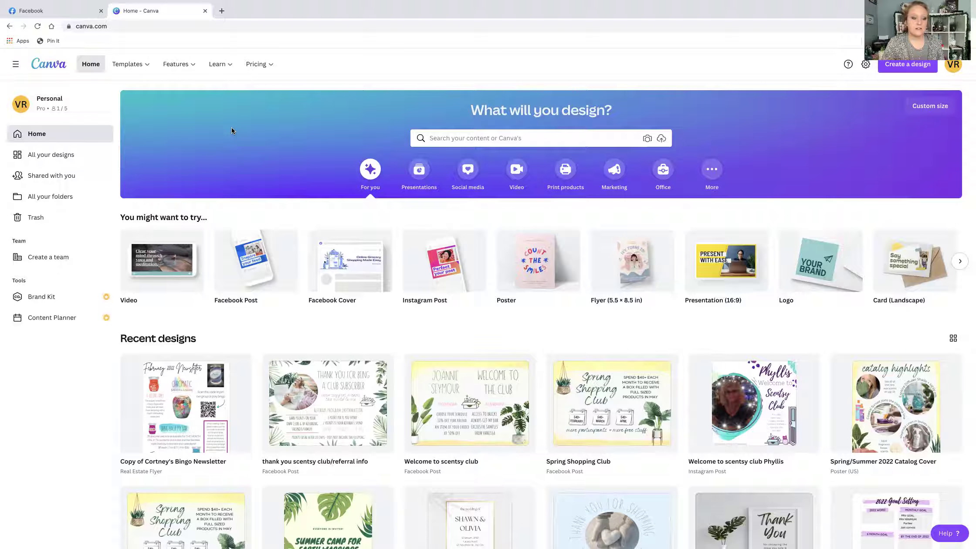
Step: Open the Spring/Summer 2022 Catalog Cover poster from the recent designs
mouse_move(127, 66)
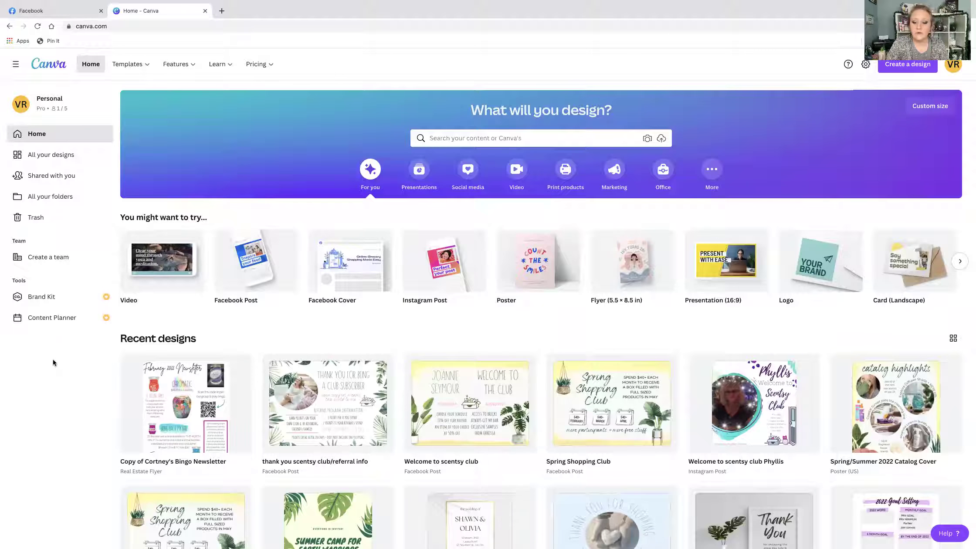
scroll(53, 362, "down", 3)
scroll(52, 362, "down", 3)
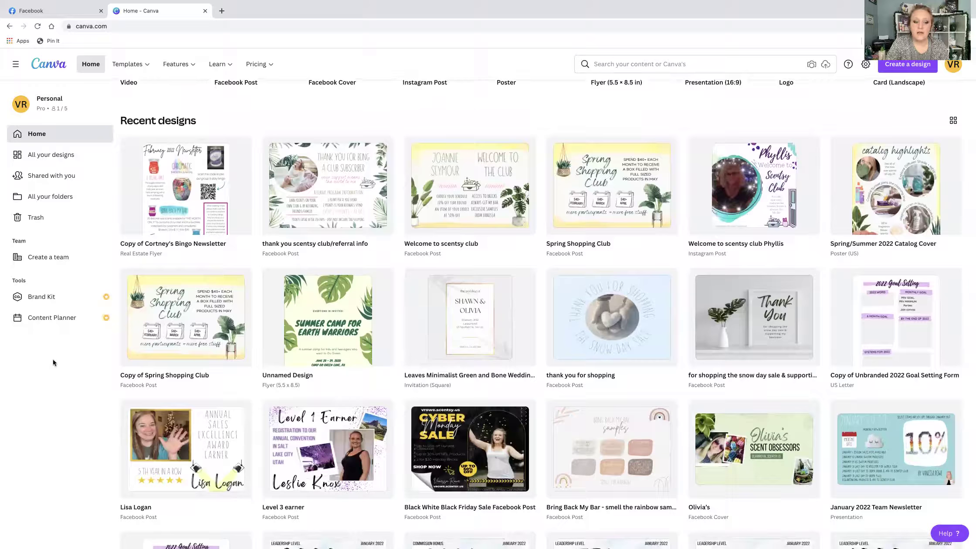
left_click(888, 179)
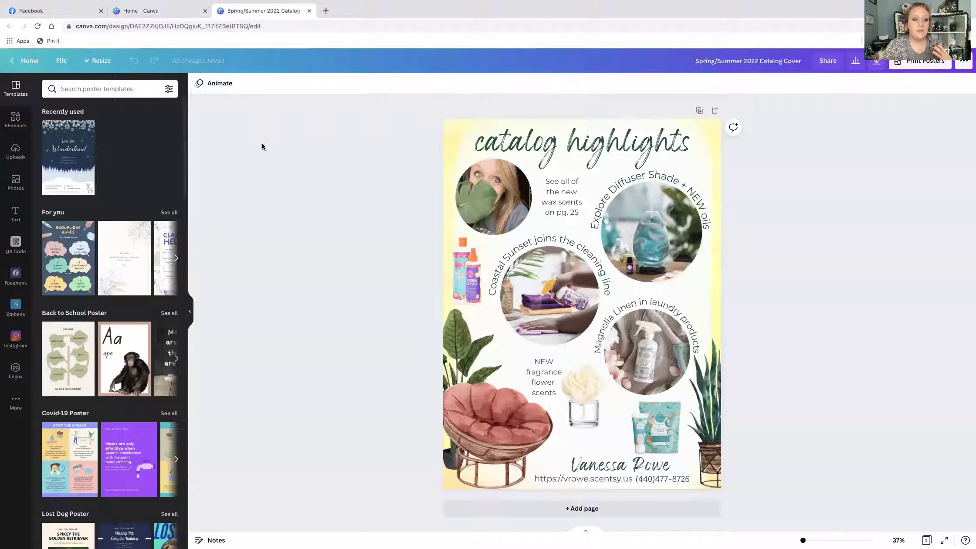
Step: Make a copy of the catalog cover design and keep the copy open for editing
left_click(62, 64)
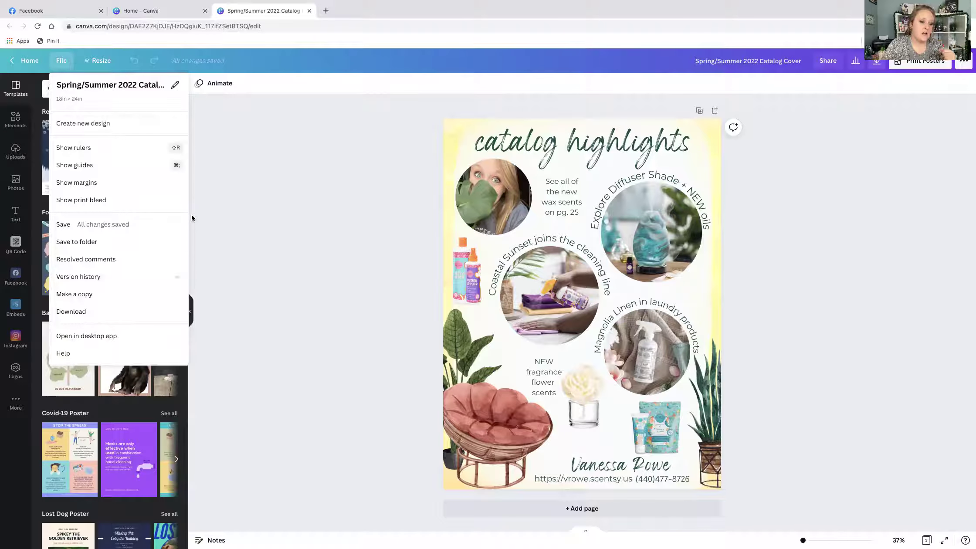
left_click(150, 291)
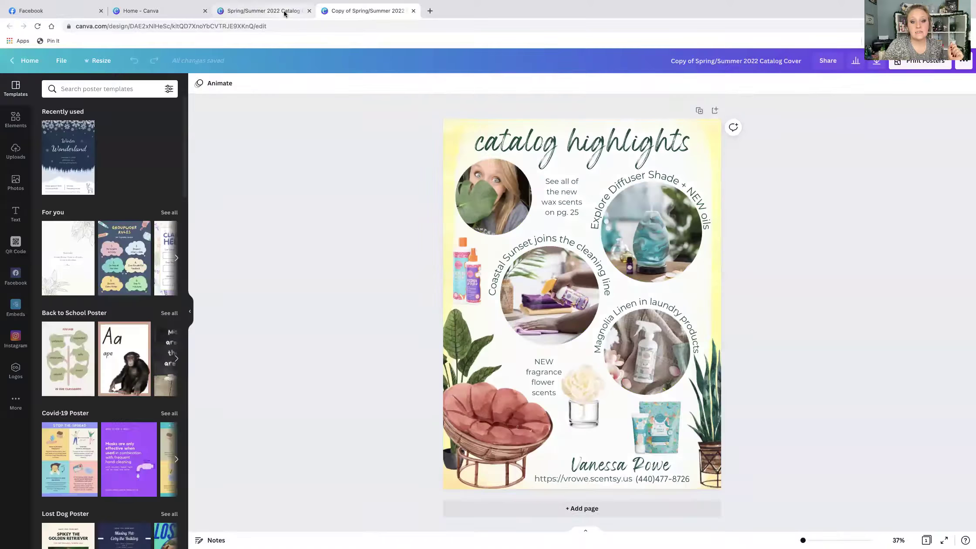
left_click(279, 11)
left_click(383, 11)
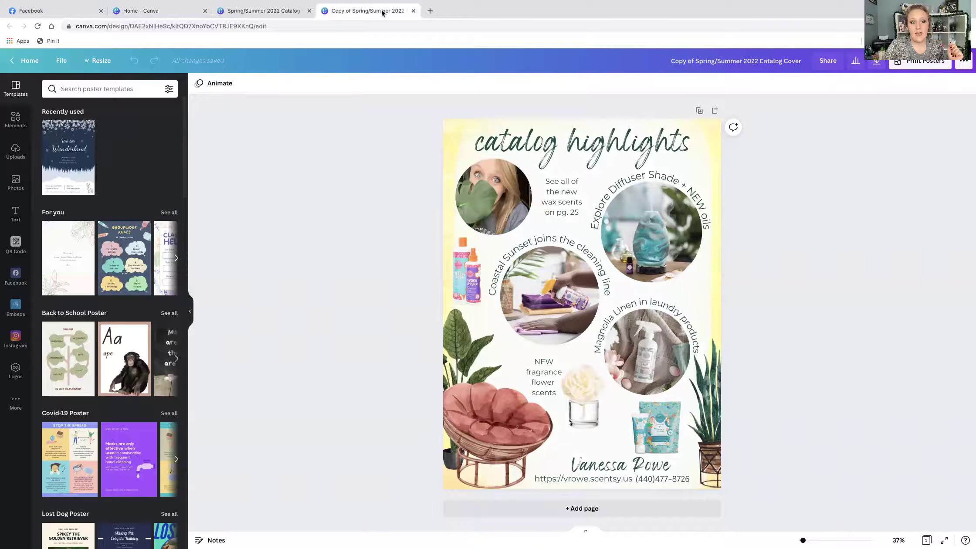
left_click(706, 64)
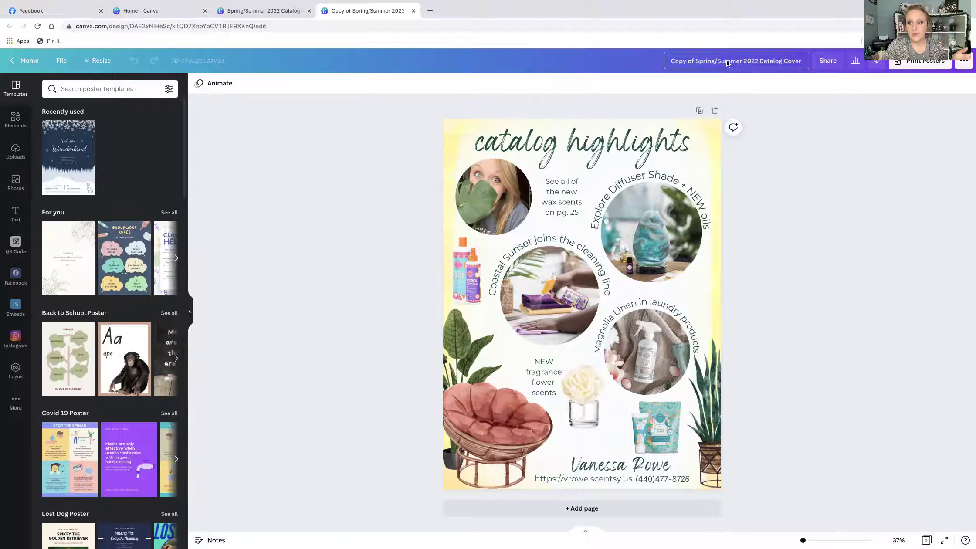
left_click(397, 152)
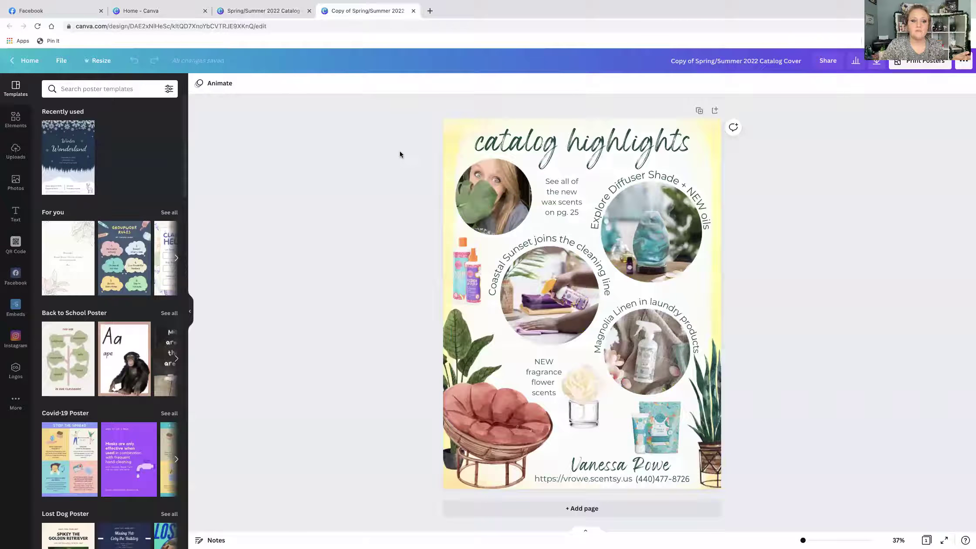
Step: Set the font of the "catalog highlights" title to Sunflower
left_click(585, 148)
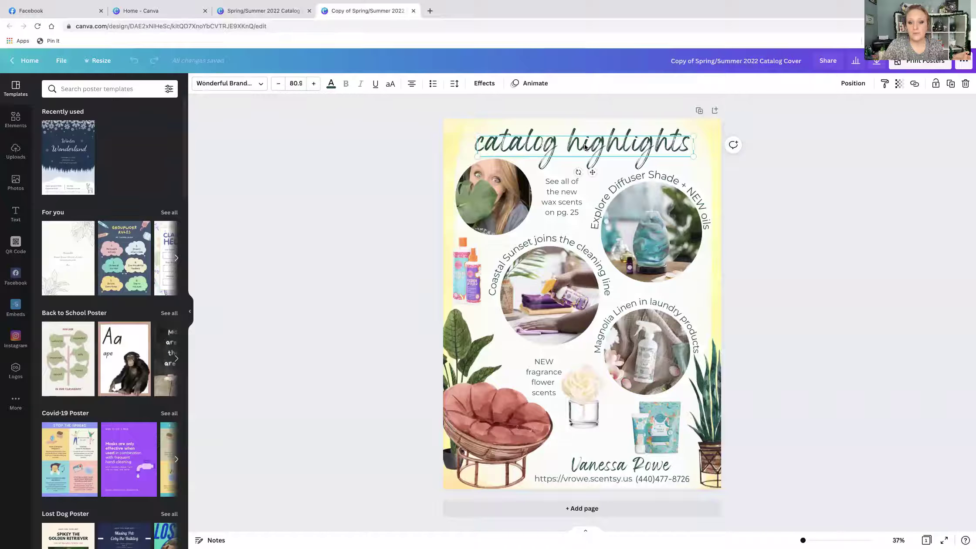
left_click(234, 83)
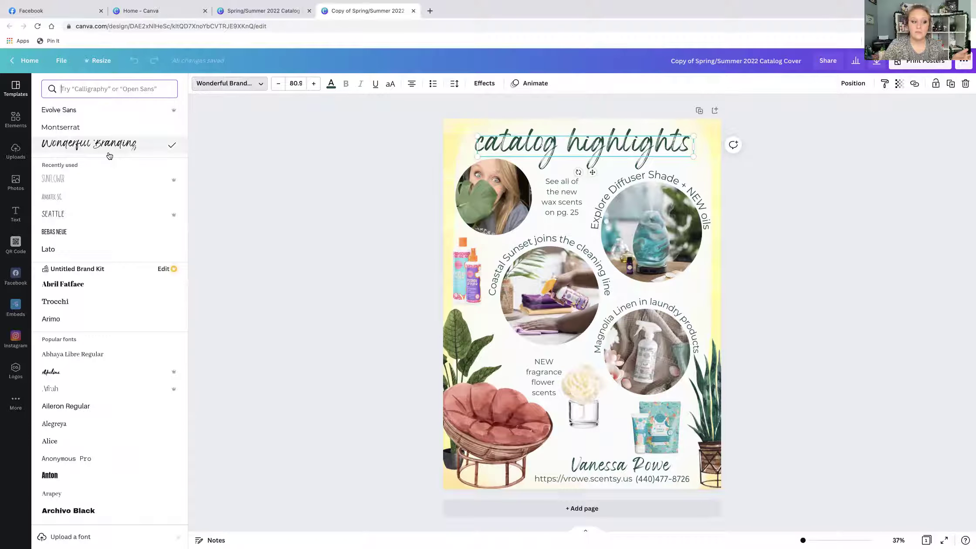
left_click(101, 177)
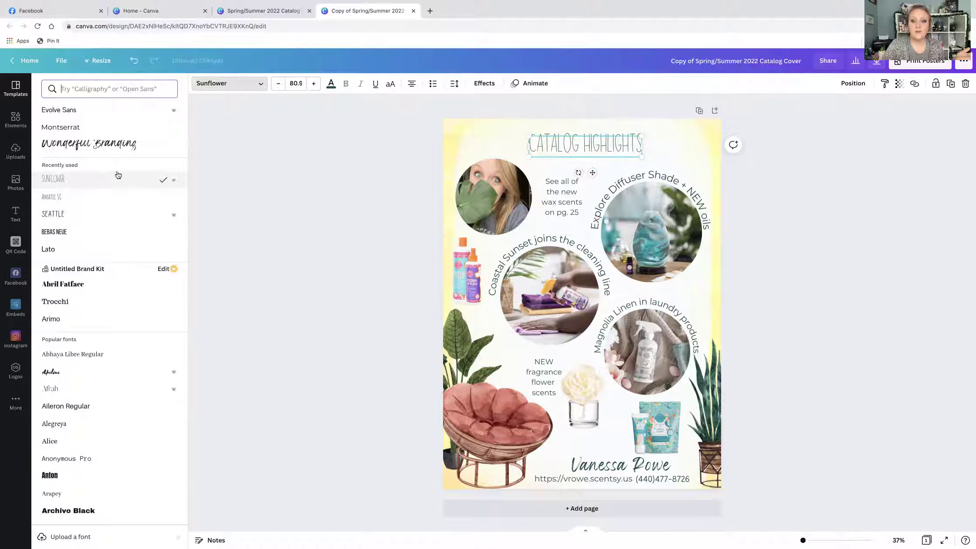
Step: Filter the fonts by Display and try Komorebi on the title
left_click(121, 90)
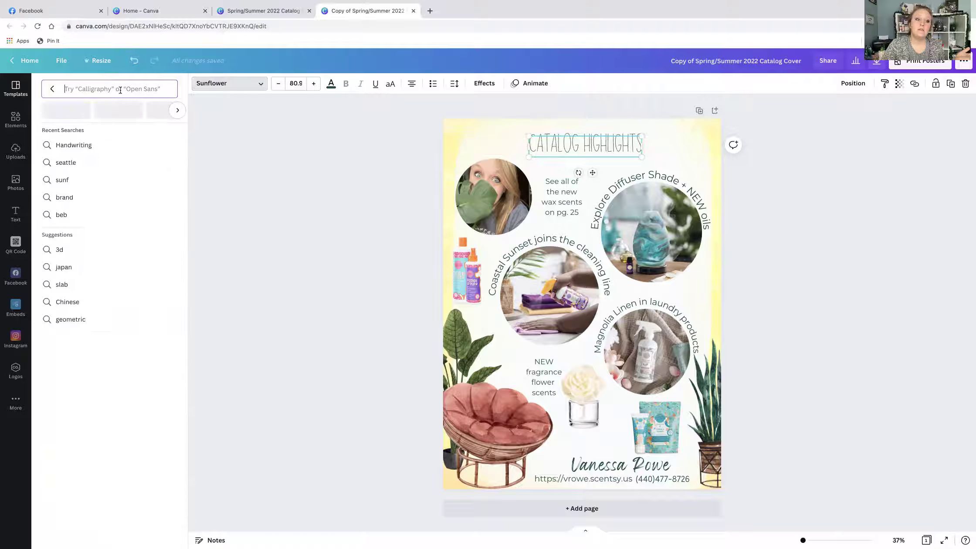
left_click(176, 110)
left_click(56, 112)
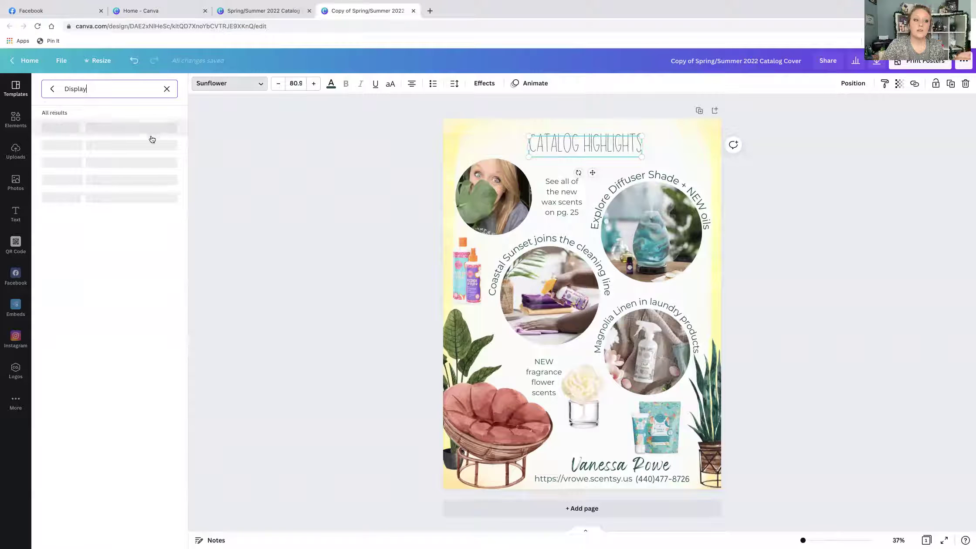
scroll(112, 246, "down", 6)
scroll(113, 243, "down", 7)
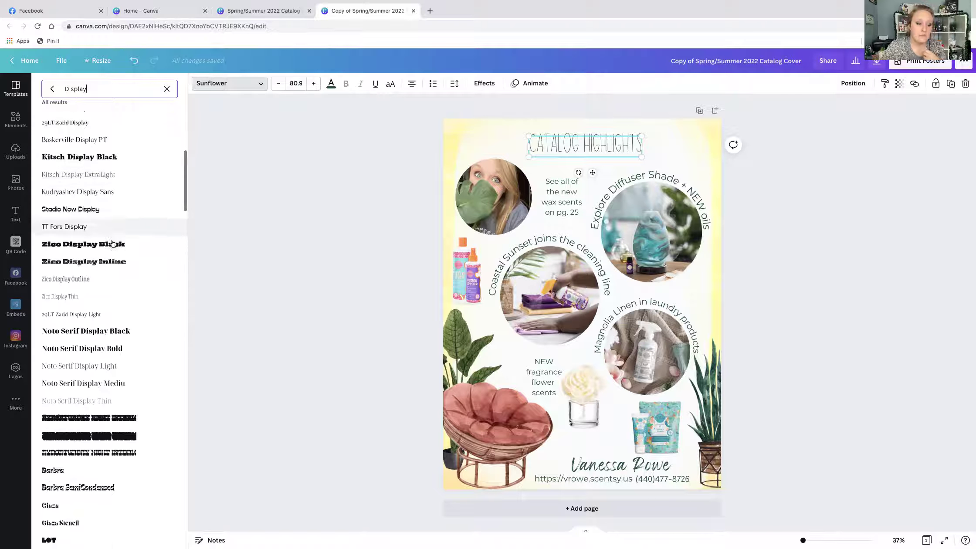
scroll(112, 243, "down", 1)
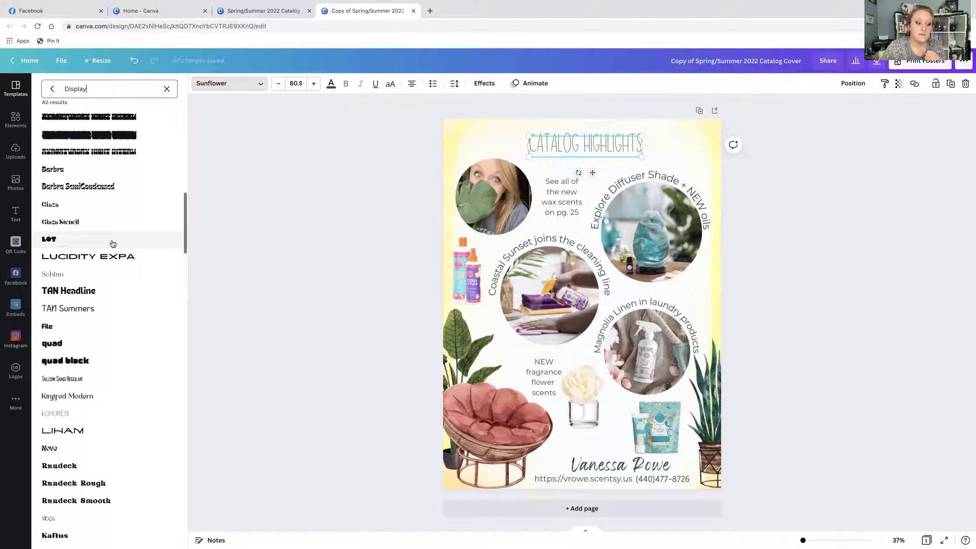
left_click(99, 412)
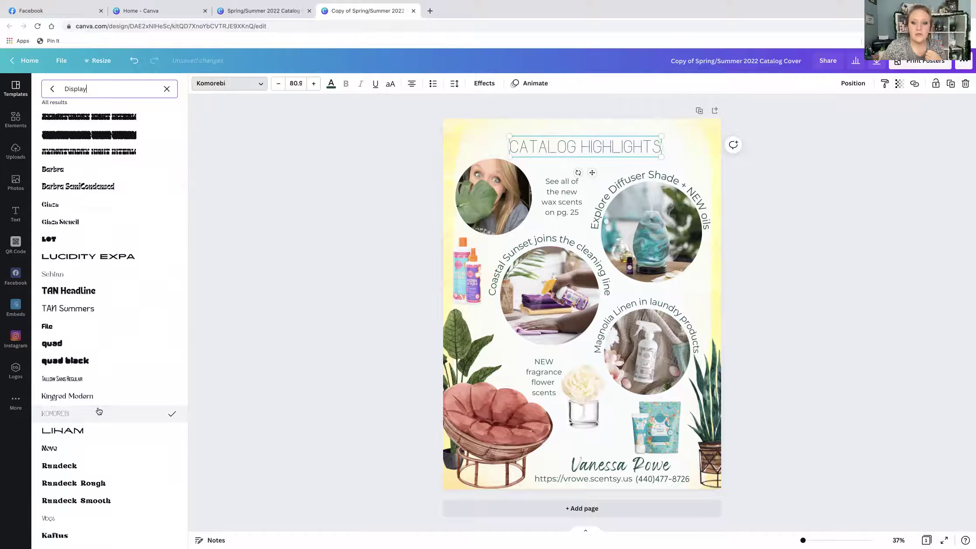
scroll(145, 327, "up", 15)
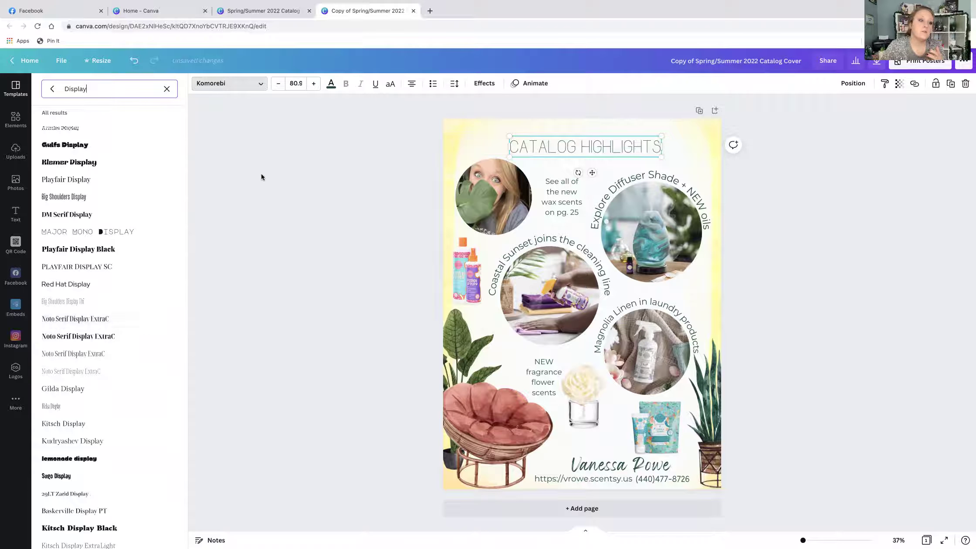
Step: Return to the full font list, browse the popular fonts, and change the title to the recently used Sunflower font
left_click(51, 88)
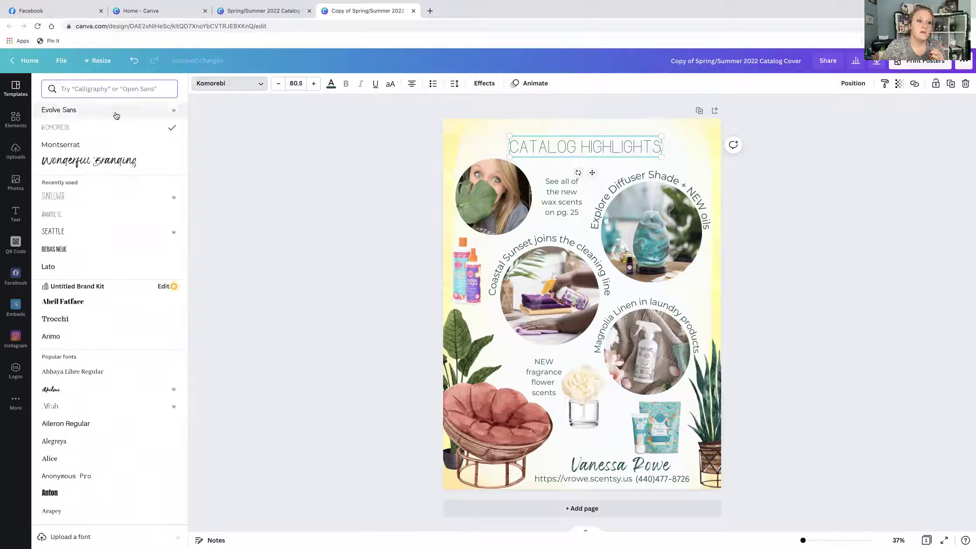
scroll(95, 297, "down", 2)
scroll(96, 297, "down", 9)
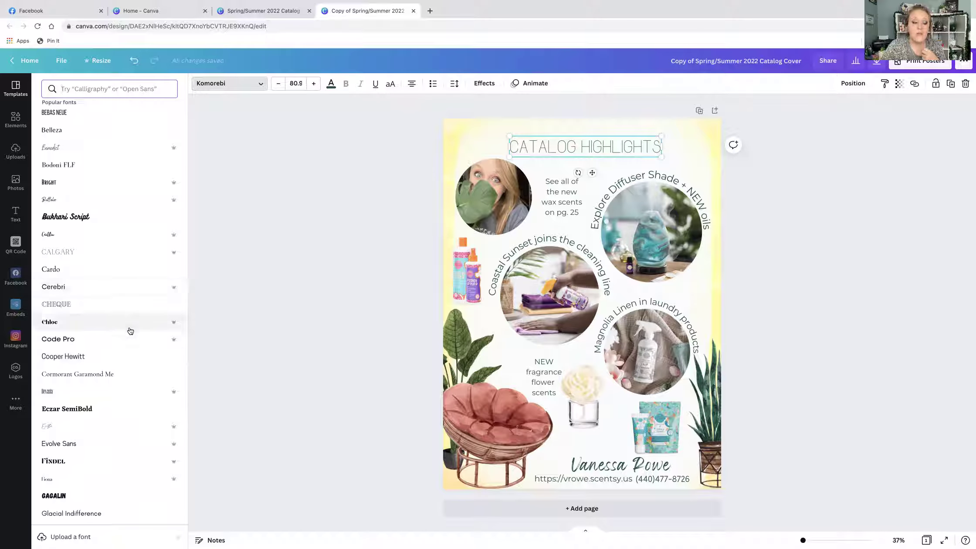
scroll(136, 303, "up", 7)
scroll(139, 304, "up", 5)
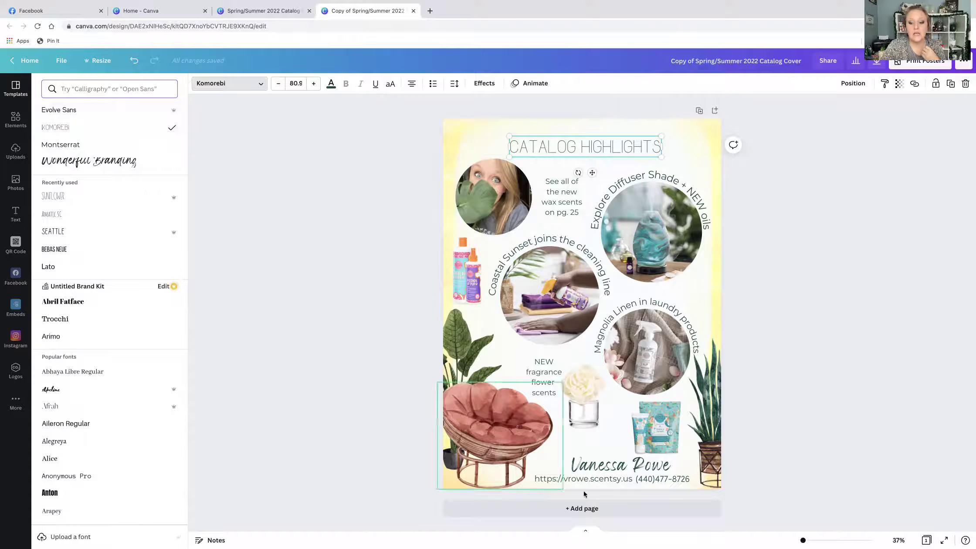
left_click(106, 202)
left_click(412, 170)
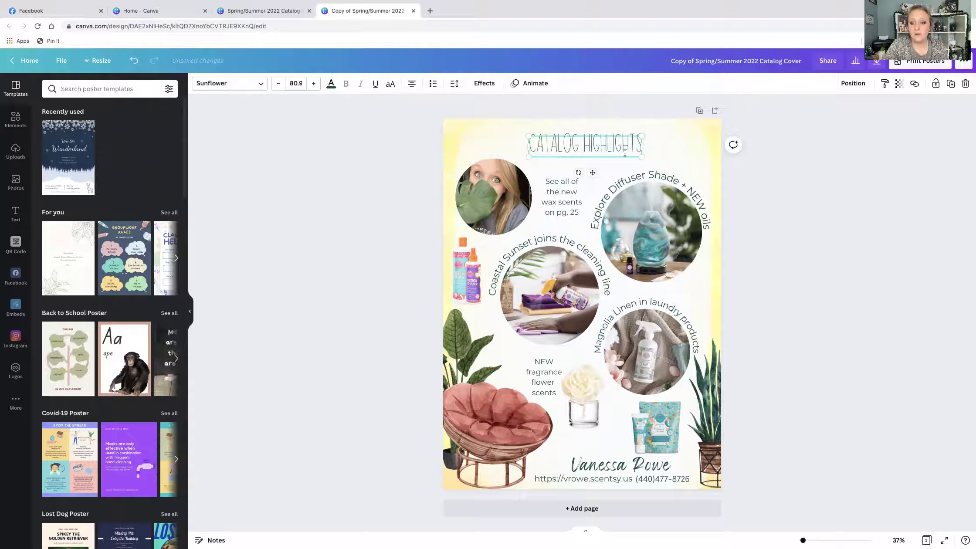
Step: Scale the title up across the head of the poster to a font size of about 147
left_click_drag(643, 137, 688, 127)
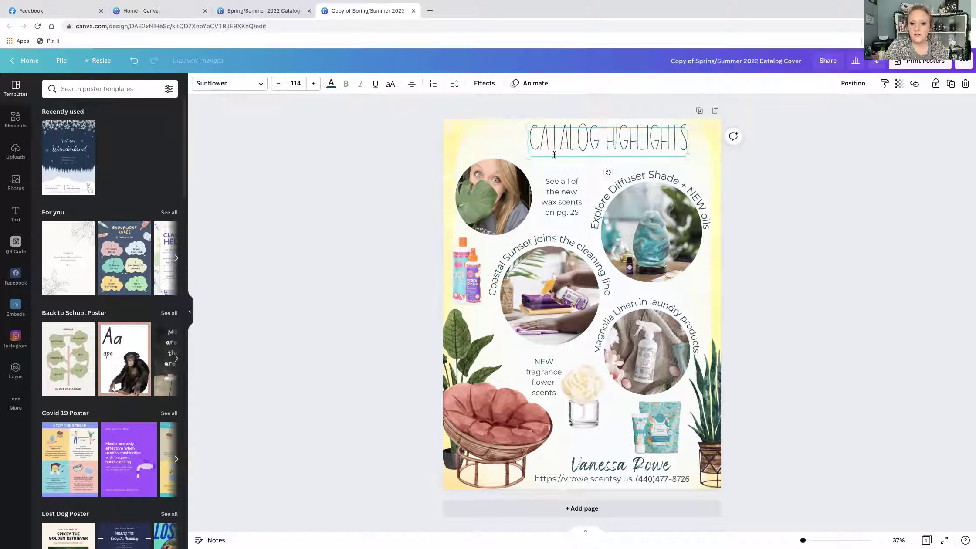
left_click_drag(528, 158, 482, 157)
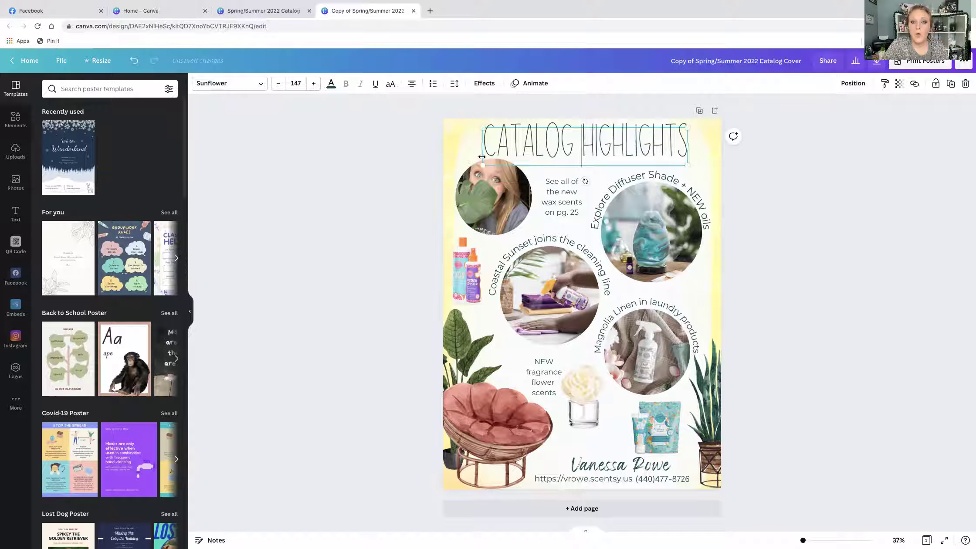
Step: Try a preset font size of 28 on the title, then set it to 144
left_click(295, 83)
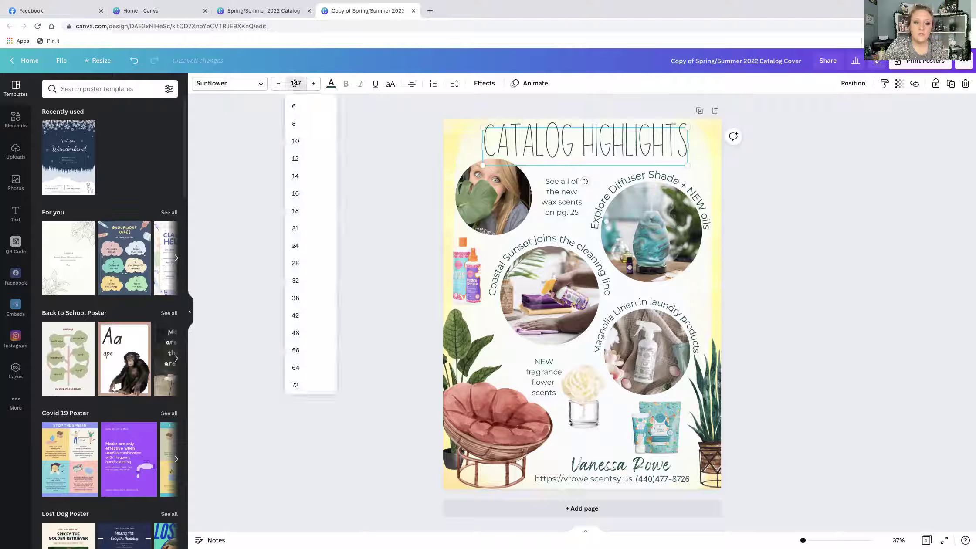
left_click(300, 263)
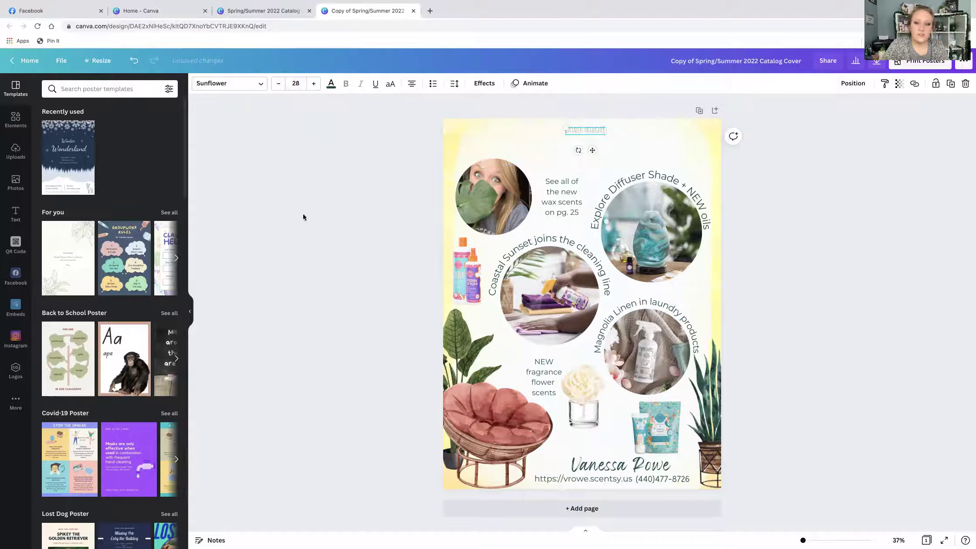
left_click(296, 83)
scroll(301, 279, "down", 3)
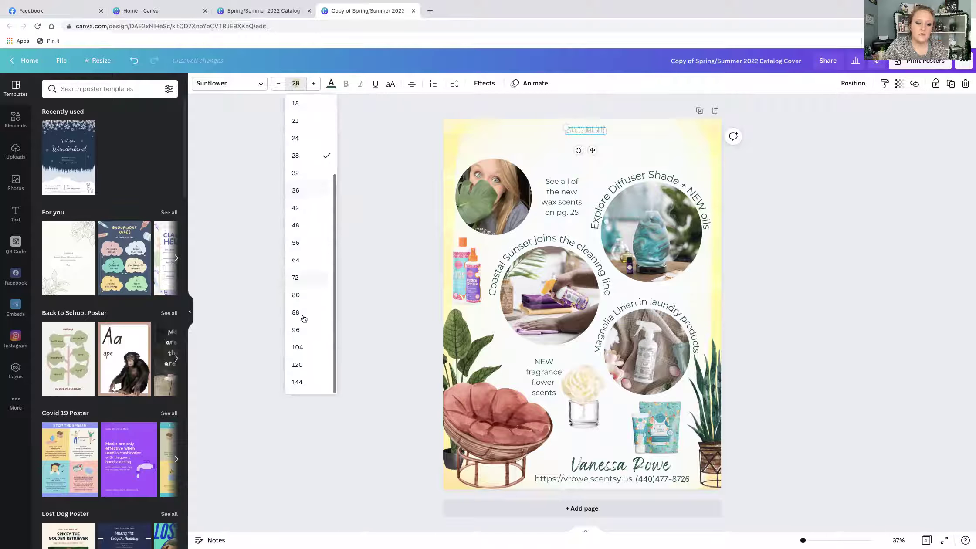
left_click(297, 382)
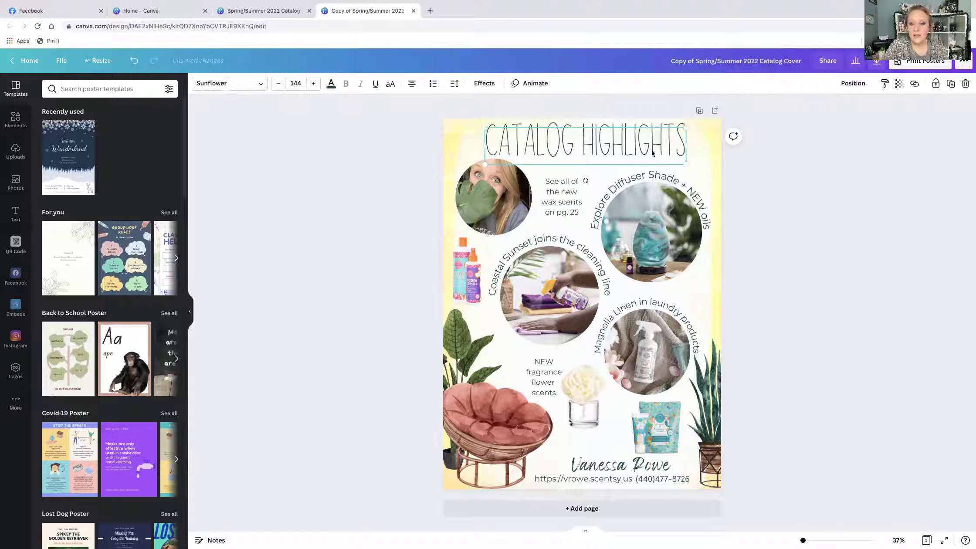
Step: Scale the title up to a font size of about 169, then try a custom size of 200
left_click_drag(682, 162, 721, 171)
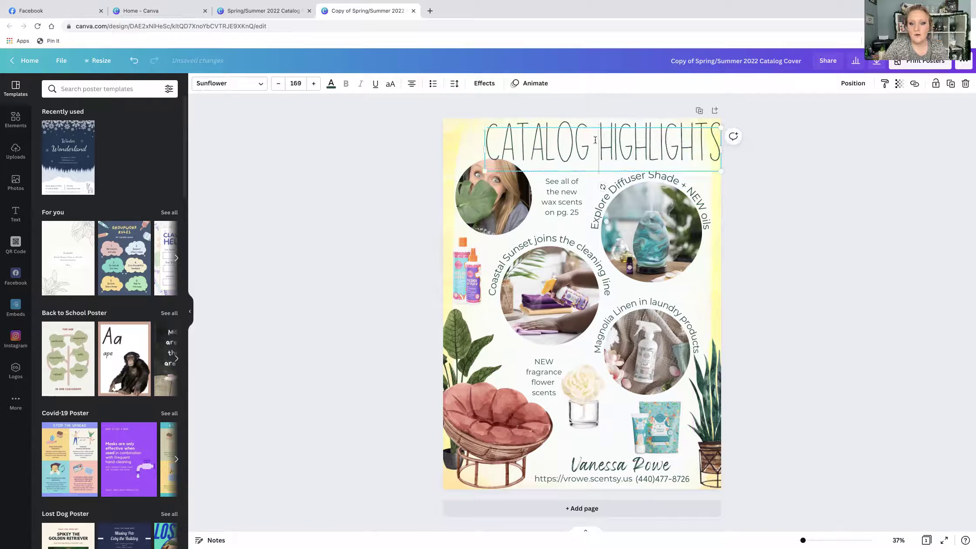
left_click(300, 84)
type("200")
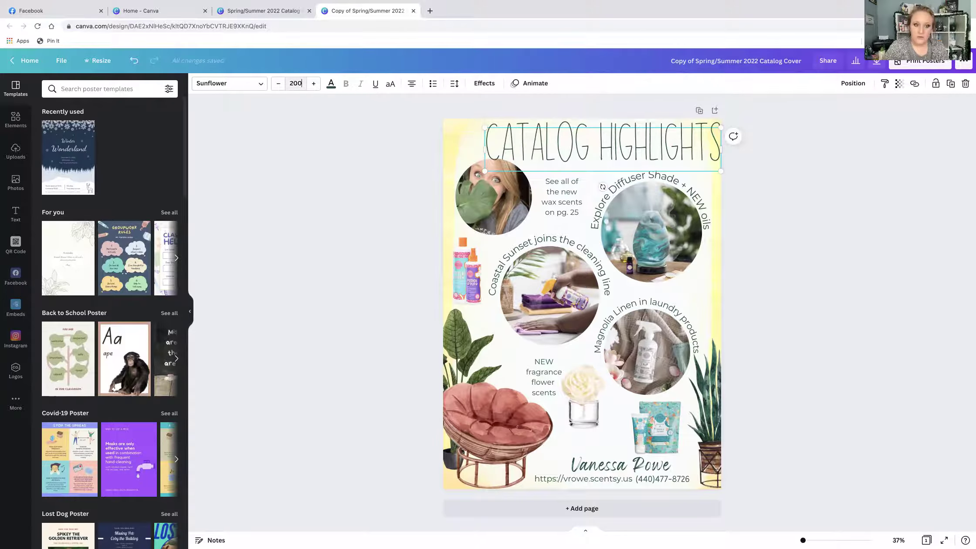
key("Return")
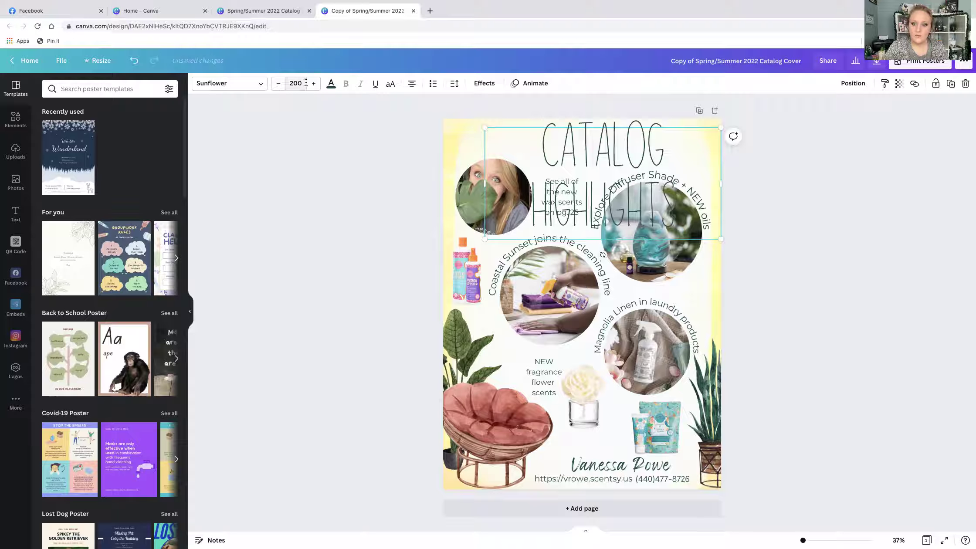
Step: Set the title's font size to 144 and center the title horizontally on the poster
left_click(301, 84)
scroll(300, 288, "down", 3)
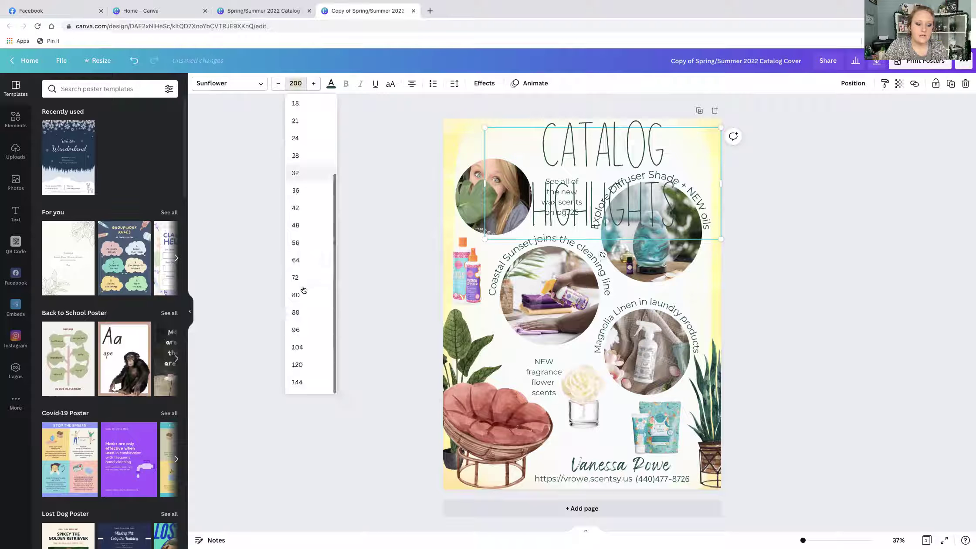
key("Return")
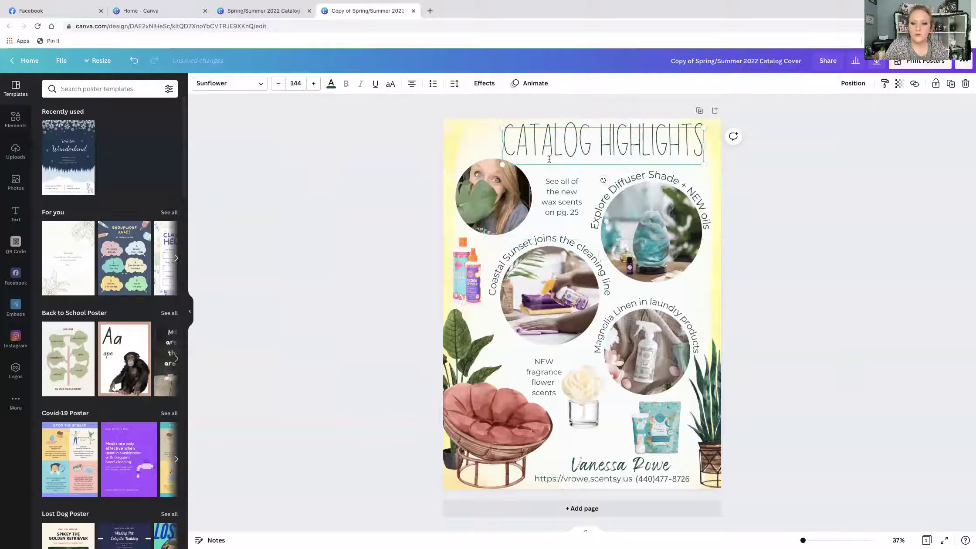
left_click_drag(577, 166, 556, 165)
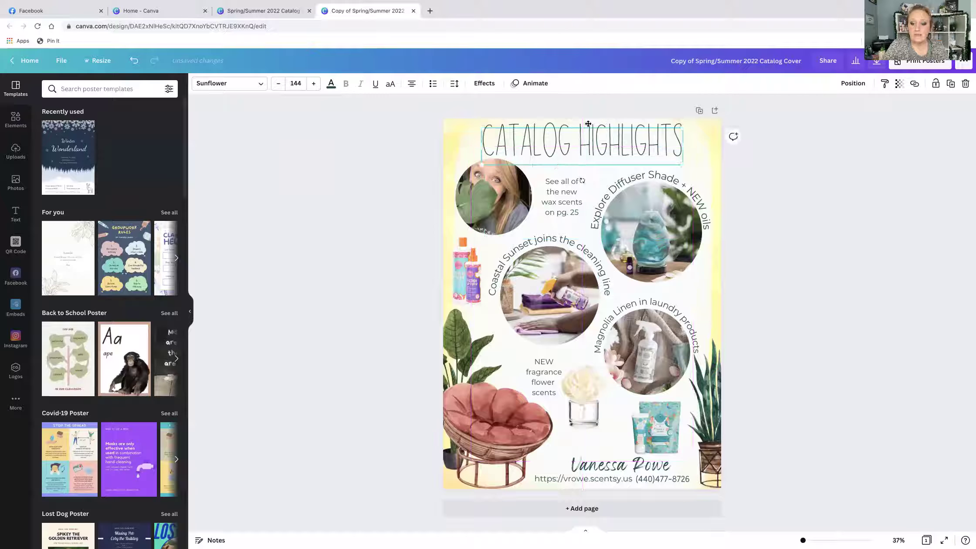
left_click(773, 170)
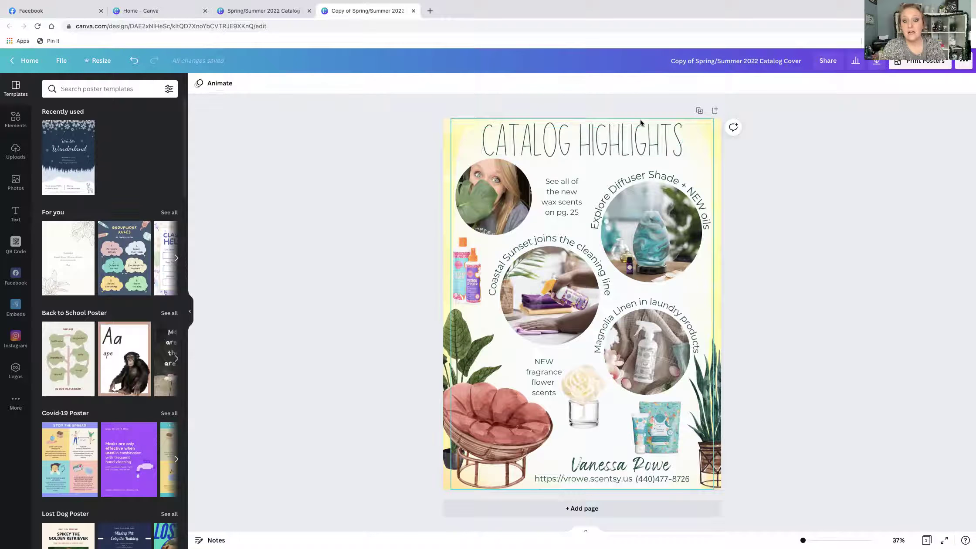
Step: Add a circle frame to the poster, scaled down and placed over the red chair
left_click(512, 182)
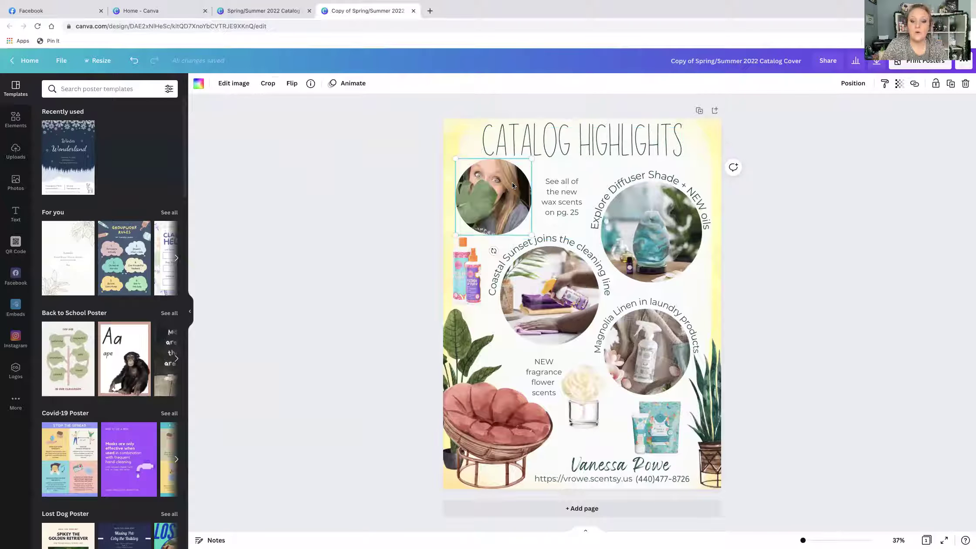
left_click(19, 127)
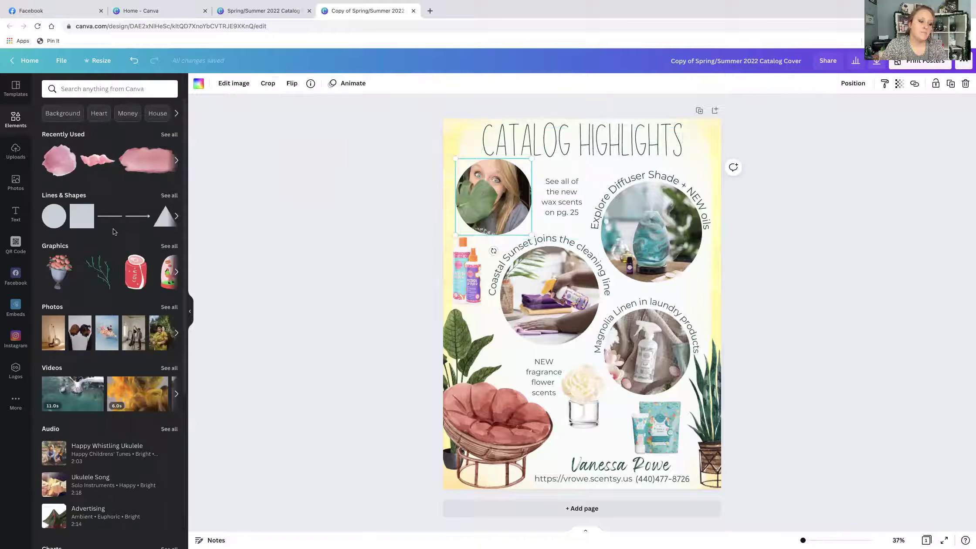
scroll(113, 228, "down", 1)
scroll(114, 232, "down", 5)
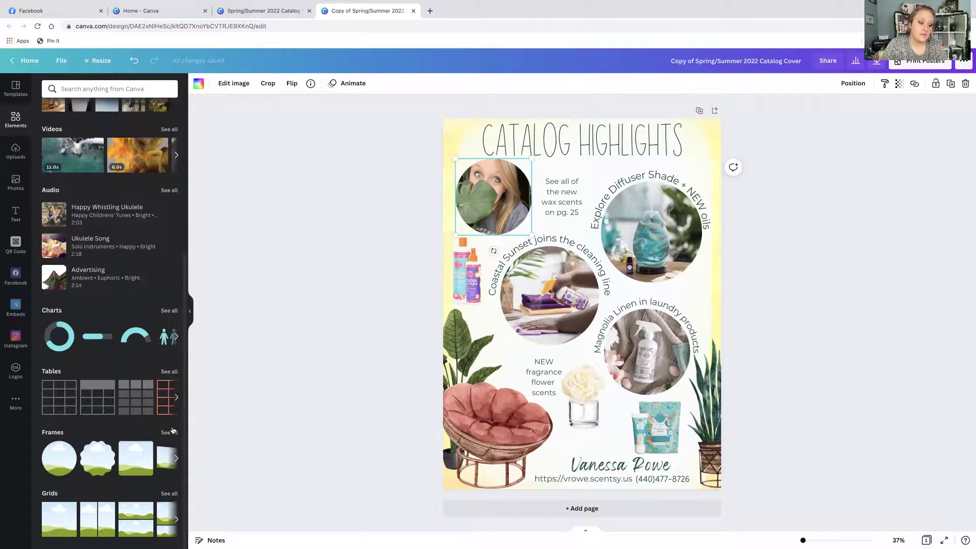
left_click(169, 432)
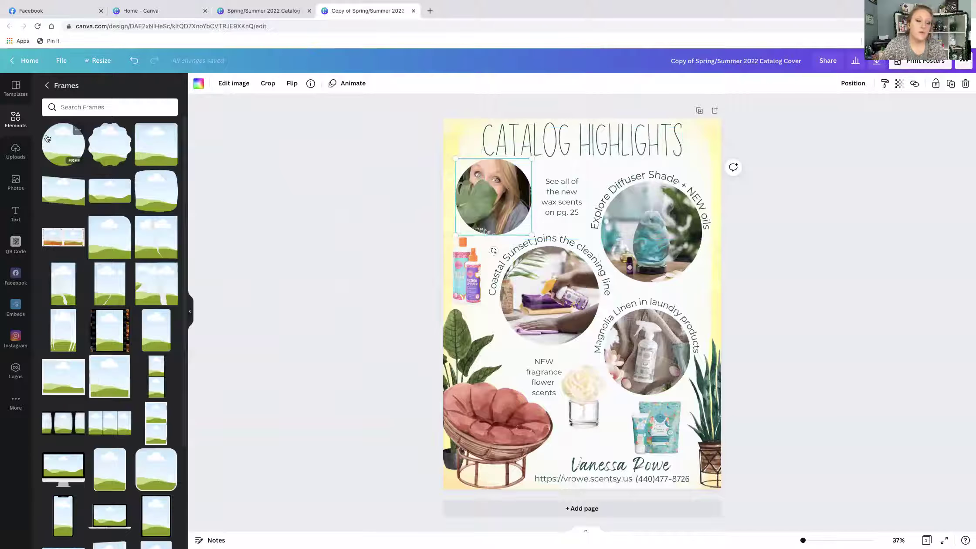
left_click_drag(74, 144, 507, 409)
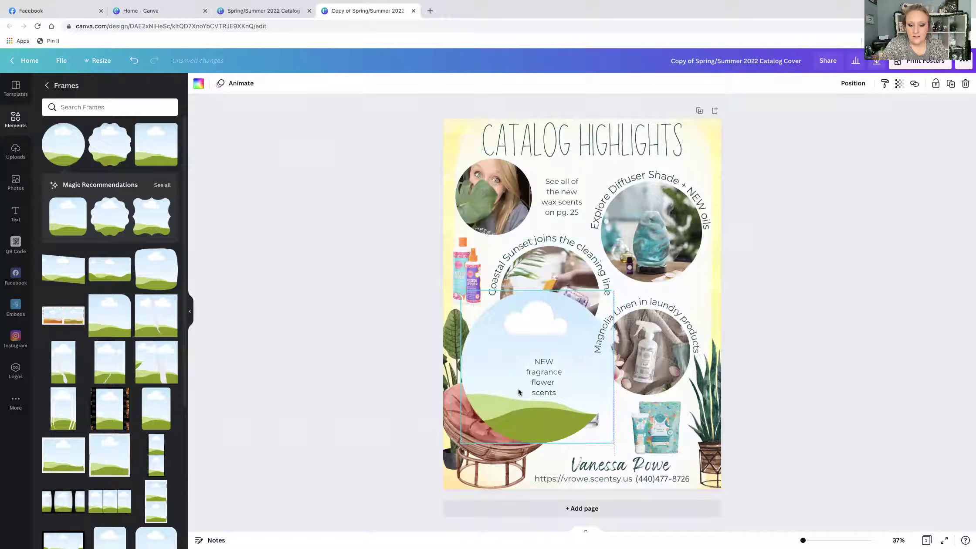
left_click_drag(613, 291, 529, 371)
left_click_drag(507, 406, 509, 423)
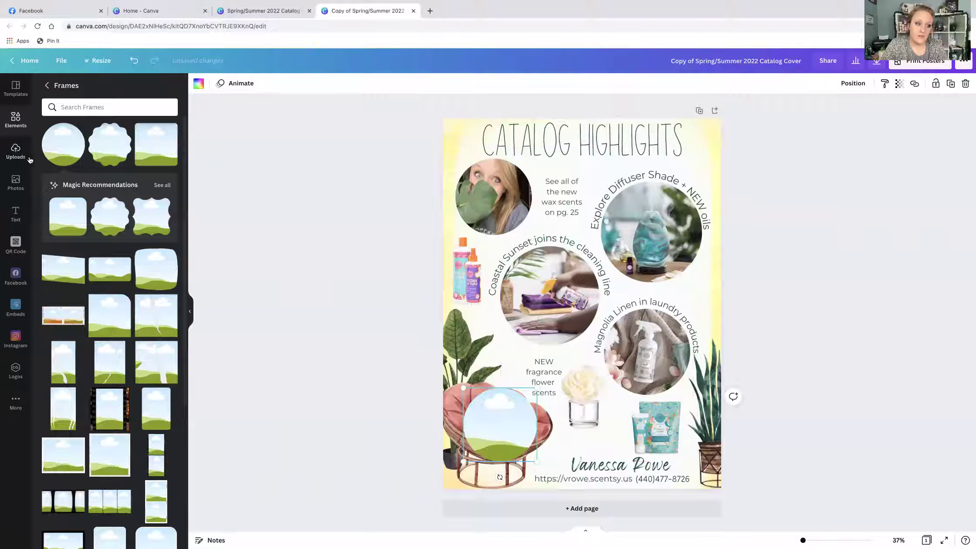
Step: Fill the circle frame with the uploaded photo of the woman holding a leaf and adjust its crop
left_click(16, 152)
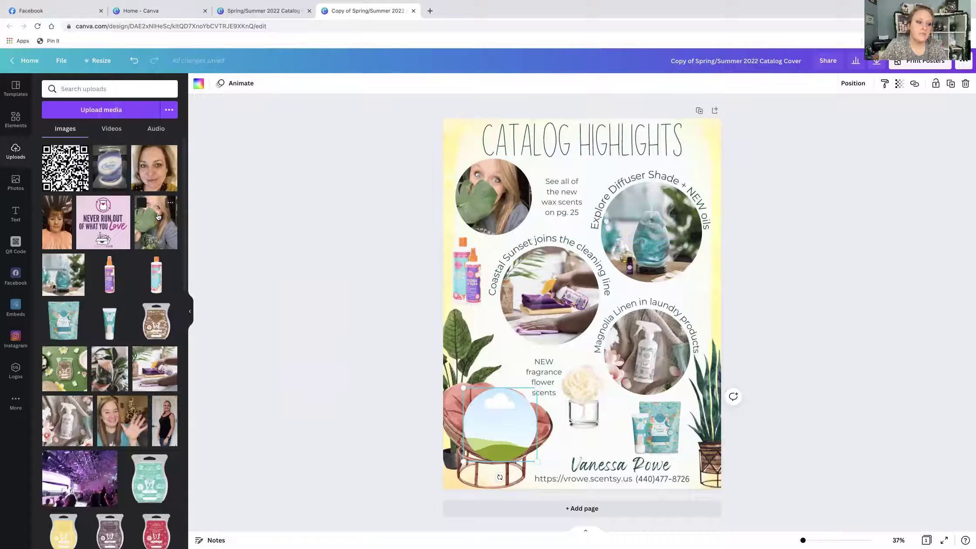
left_click_drag(157, 217, 507, 392)
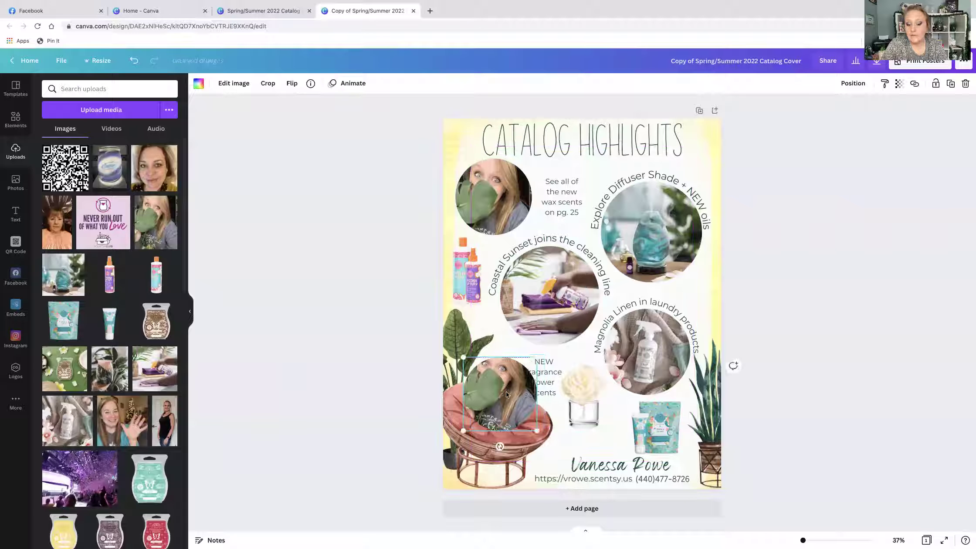
left_click(268, 83)
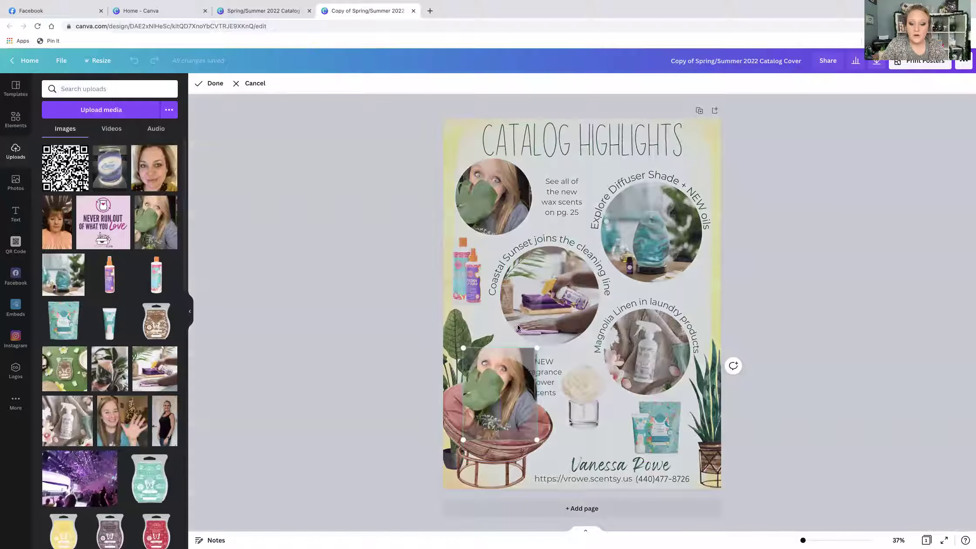
left_click_drag(537, 351, 508, 392)
left_click_drag(465, 415, 497, 397)
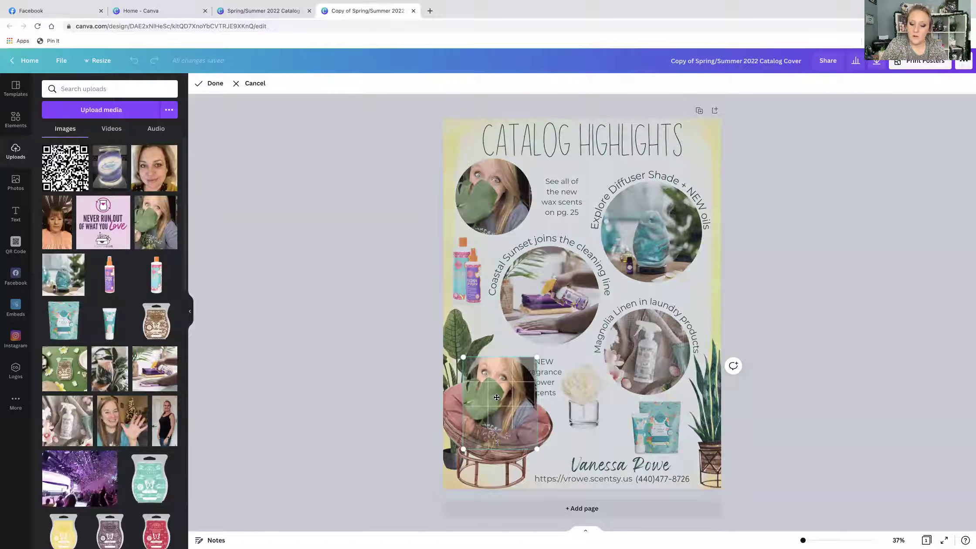
left_click(493, 338)
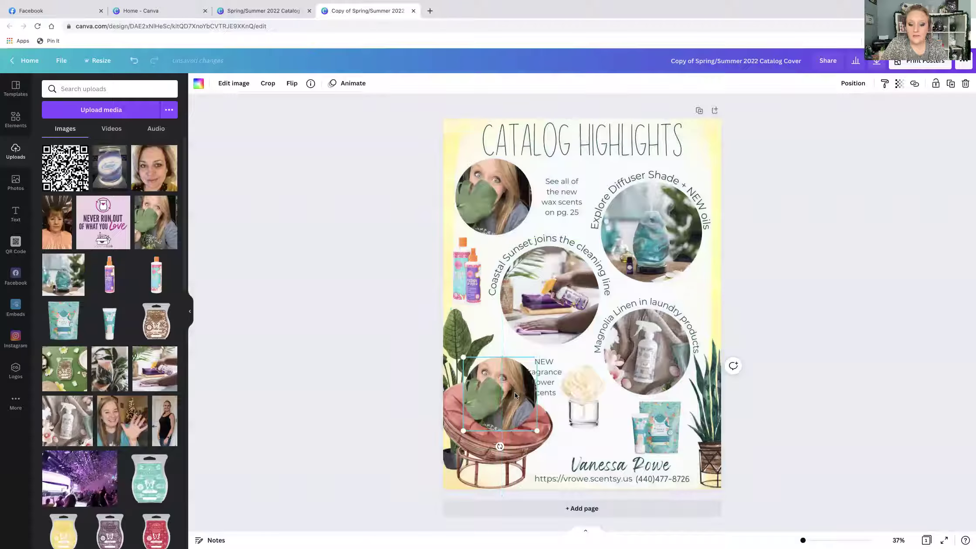
Step: Delete the leaf photo and its circle frame above the red chair
key("Delete")
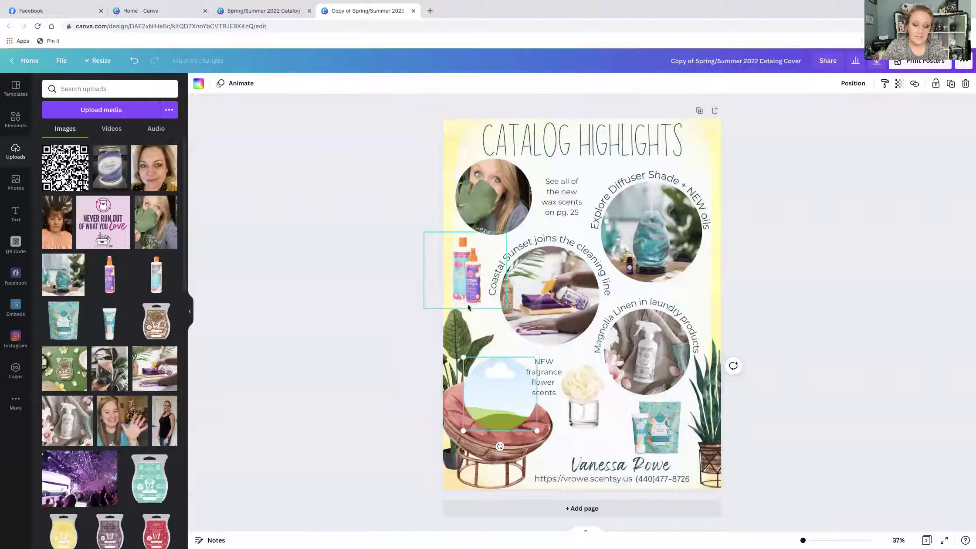
key("Delete")
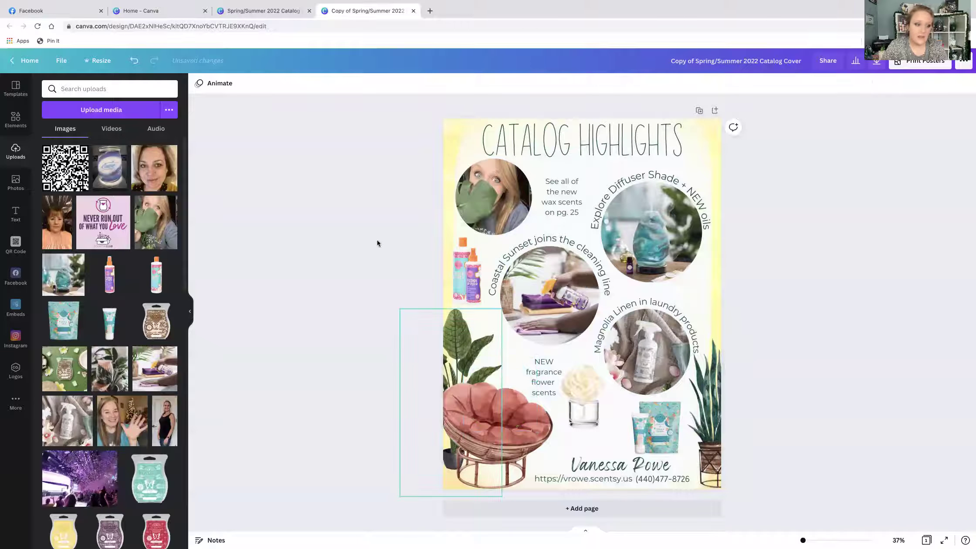
Step: Add the rectangular frame with a double border to the poster and color its border dark green
left_click(15, 119)
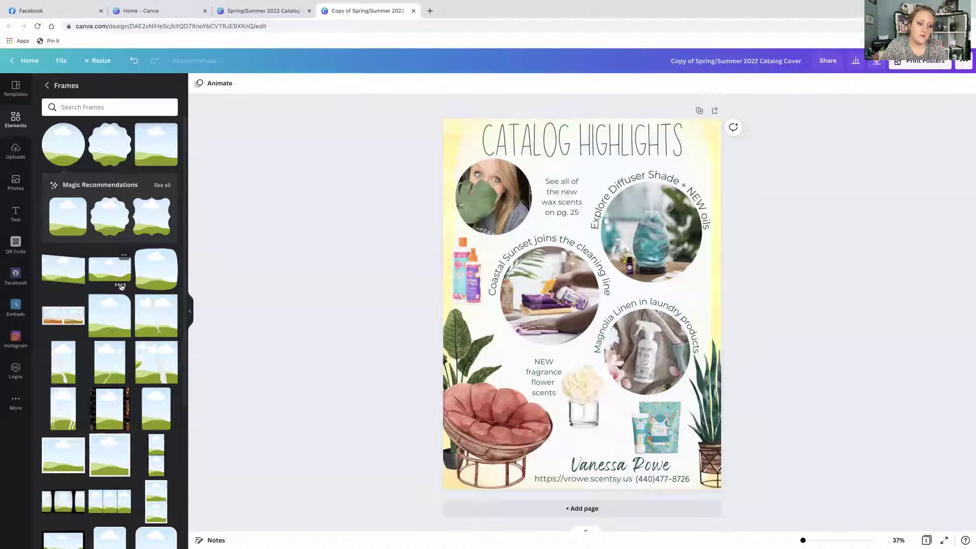
scroll(117, 285, "down", 5)
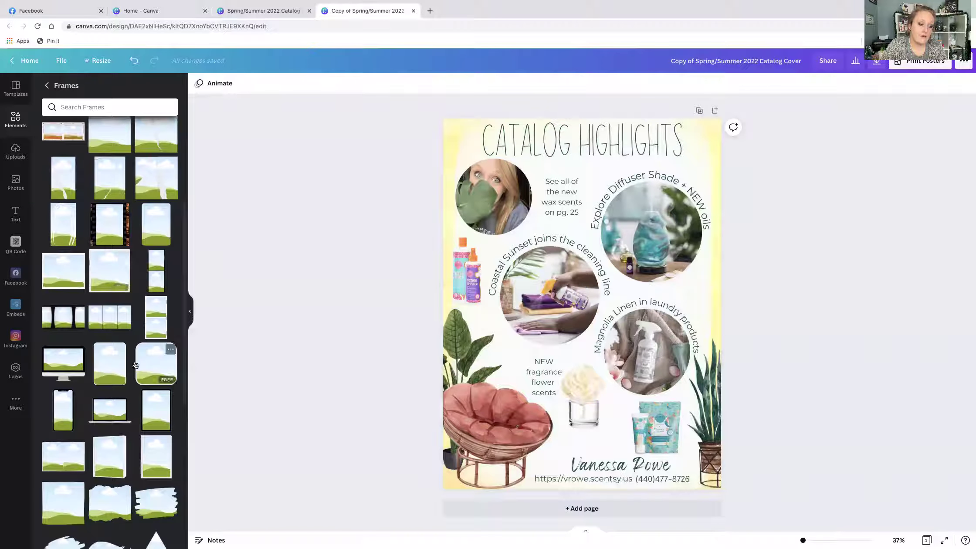
scroll(131, 331, "down", 5)
scroll(135, 366, "down", 5)
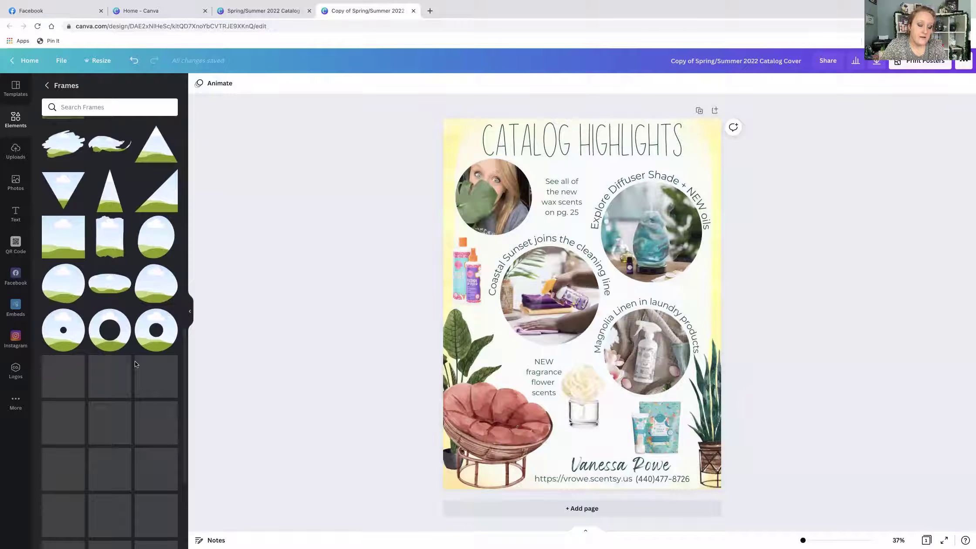
scroll(122, 359, "down", 3)
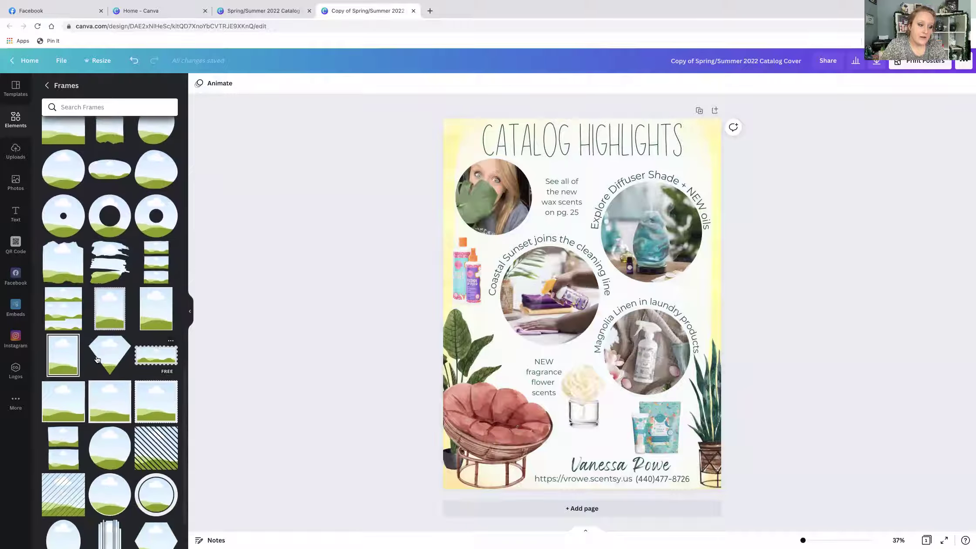
left_click(73, 344)
left_click_drag(557, 328, 492, 379)
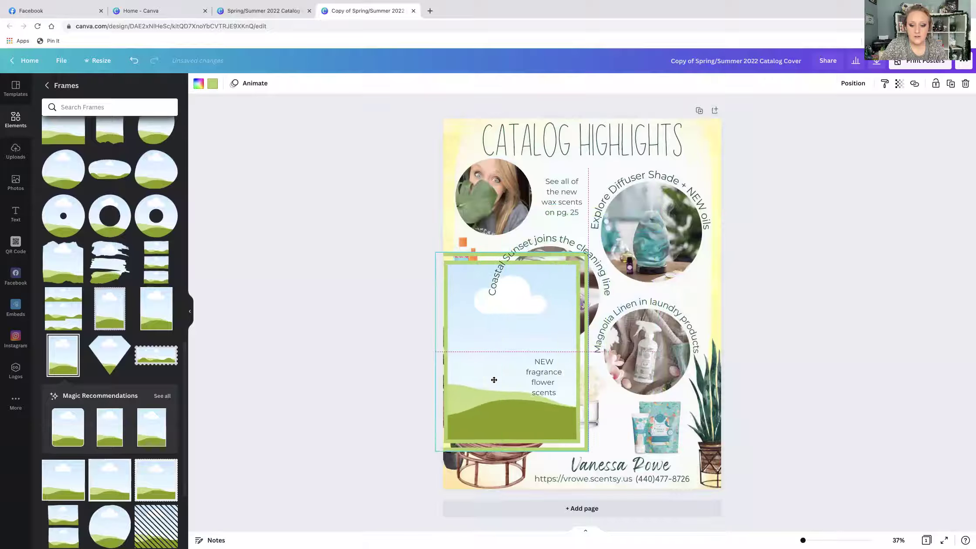
left_click(201, 87)
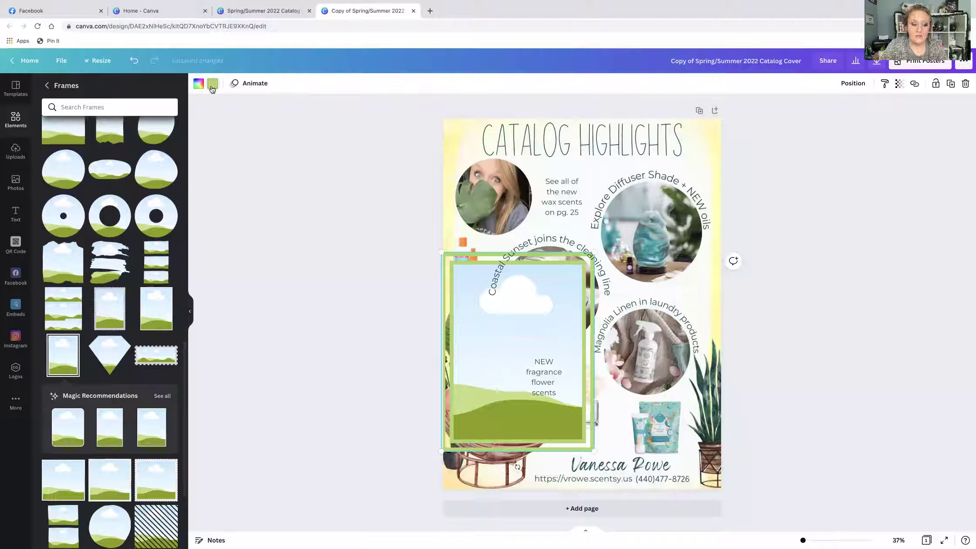
left_click(75, 130)
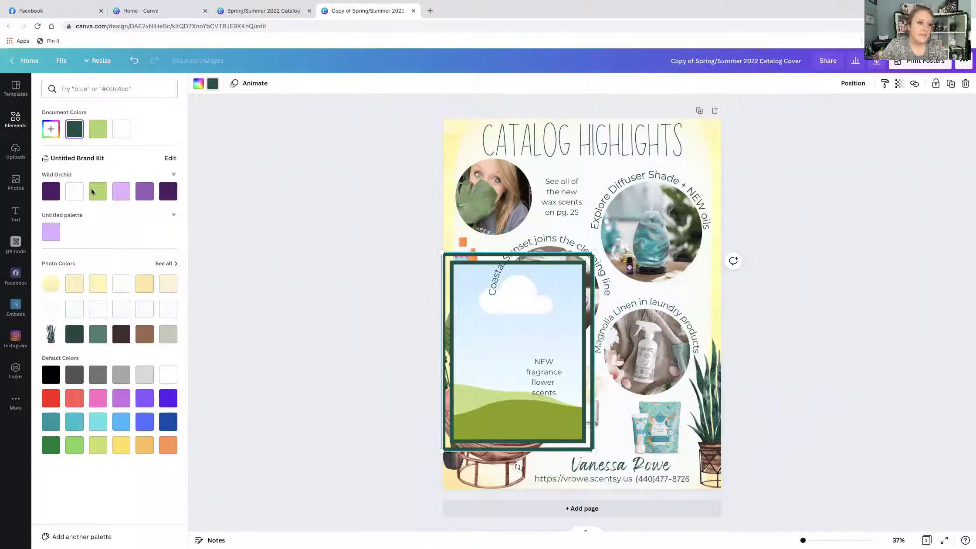
Step: Try the uploaded leaf photo in the bordered rectangular frame at a smaller size, and delete the filled frame
left_click(16, 151)
left_click_drag(160, 223, 518, 383)
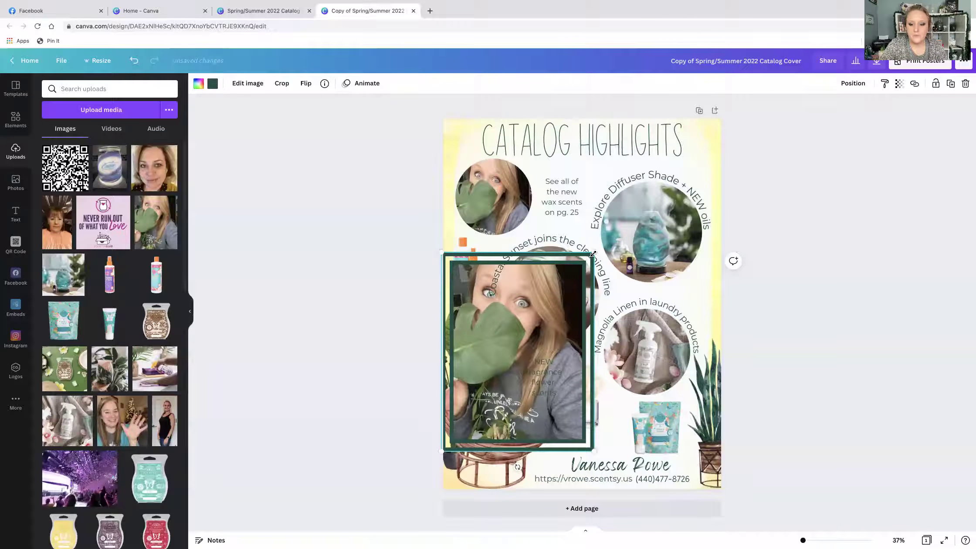
left_click_drag(593, 254, 545, 315)
left_click_drag(522, 380, 507, 364)
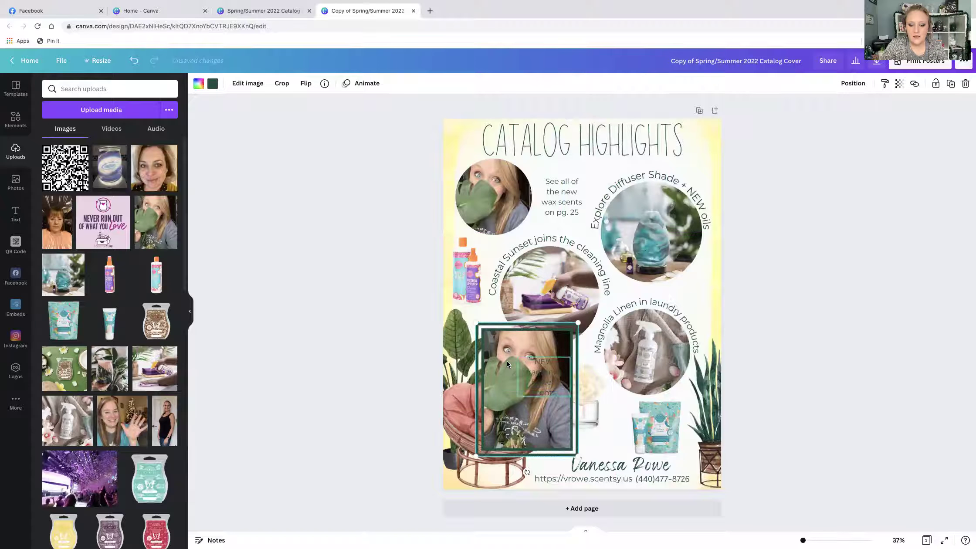
key("Delete")
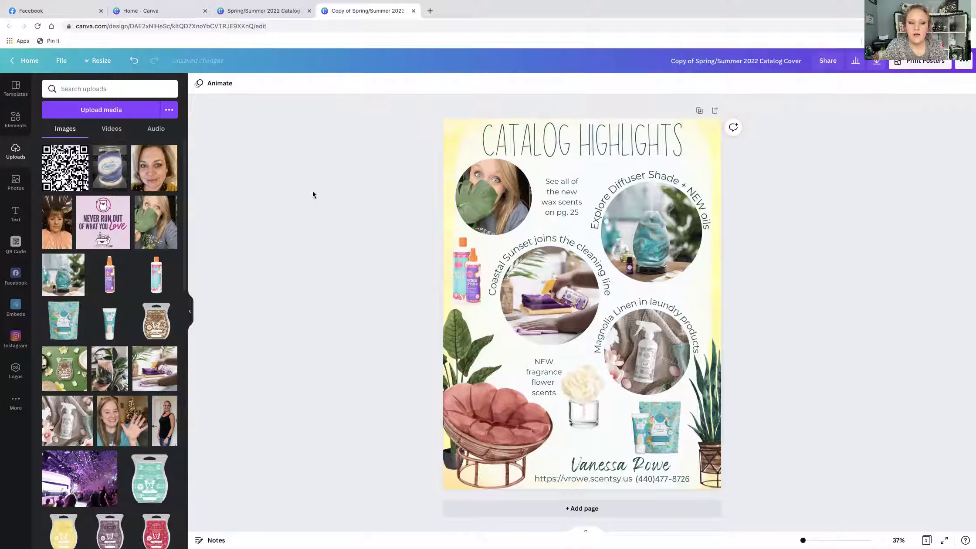
Step: Place the uploaded teal diffuser photo on the poster without a frame, and delete it
left_click(465, 259)
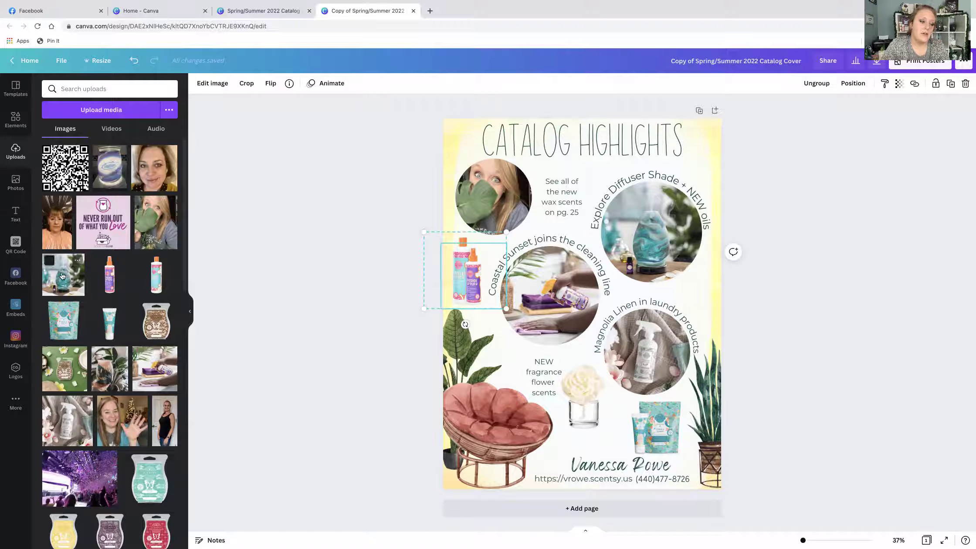
mouse_move(205, 277)
left_mouse_down()
mouse_move(458, 329)
mouse_move(553, 329)
mouse_move(514, 368)
mouse_move(545, 274)
mouse_move(552, 280)
mouse_move(458, 295)
mouse_move(505, 282)
mouse_move(492, 200)
mouse_move(560, 291)
mouse_move(510, 316)
mouse_move(634, 356)
mouse_move(496, 386)
mouse_move(519, 379)
mouse_move(608, 426)
mouse_move(616, 459)
mouse_move(504, 336)
left_mouse_up()
left_click(619, 465)
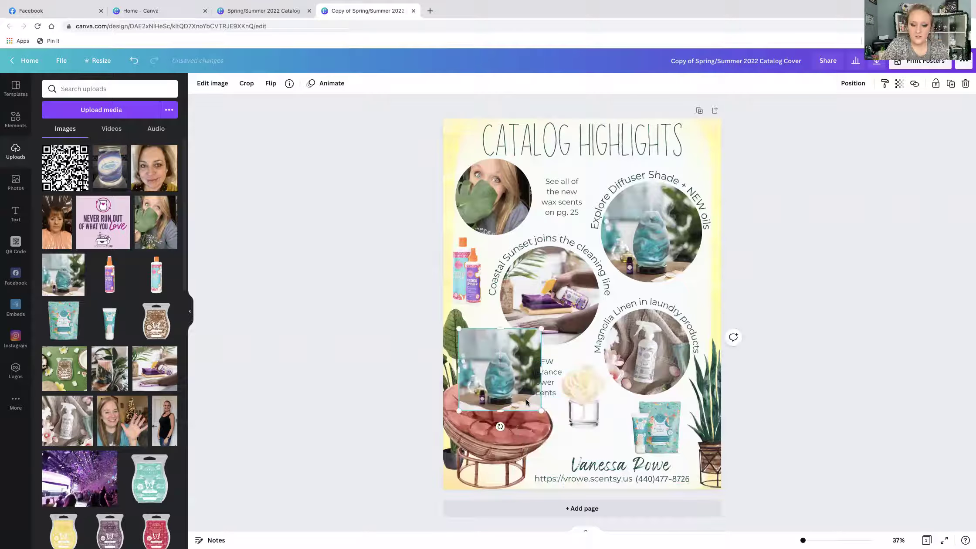
key("Delete")
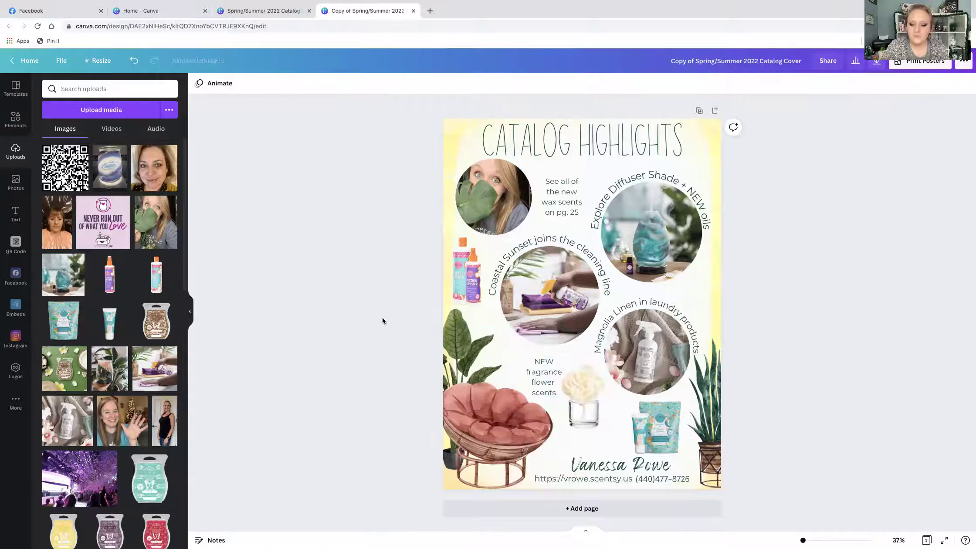
left_click(468, 352)
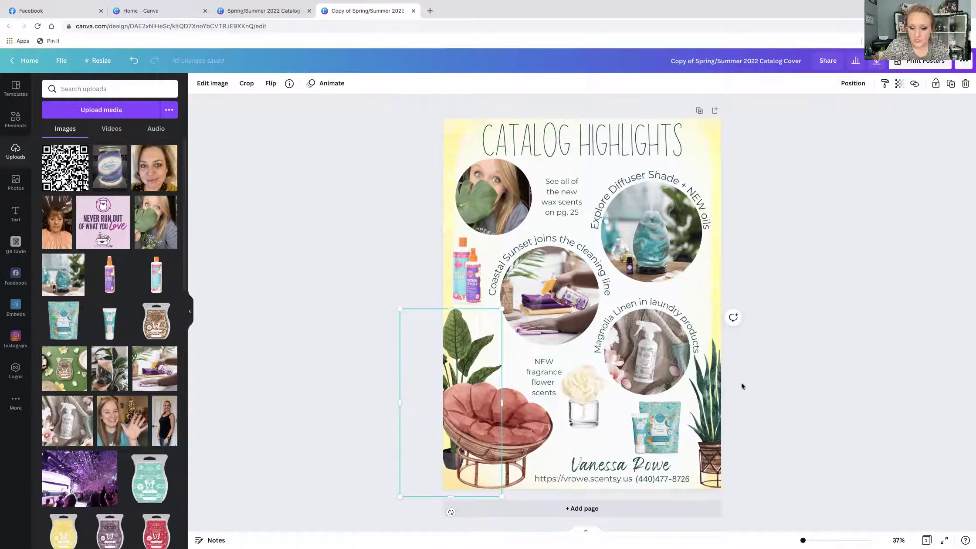
left_click(711, 389)
left_click(455, 388)
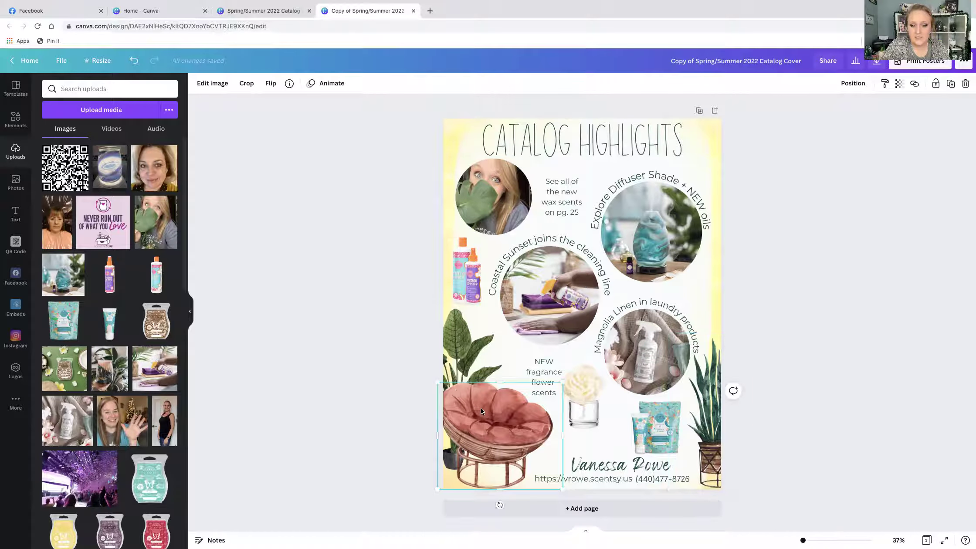
left_click(383, 335)
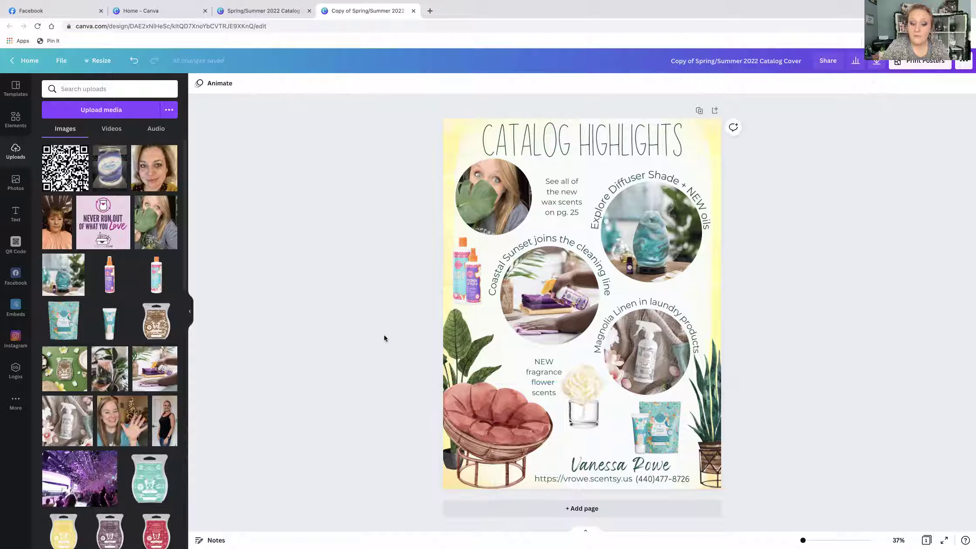
Step: Add a green heart shape to the poster and scale it down to fit just above the red chair
left_click(22, 125)
left_click(142, 174)
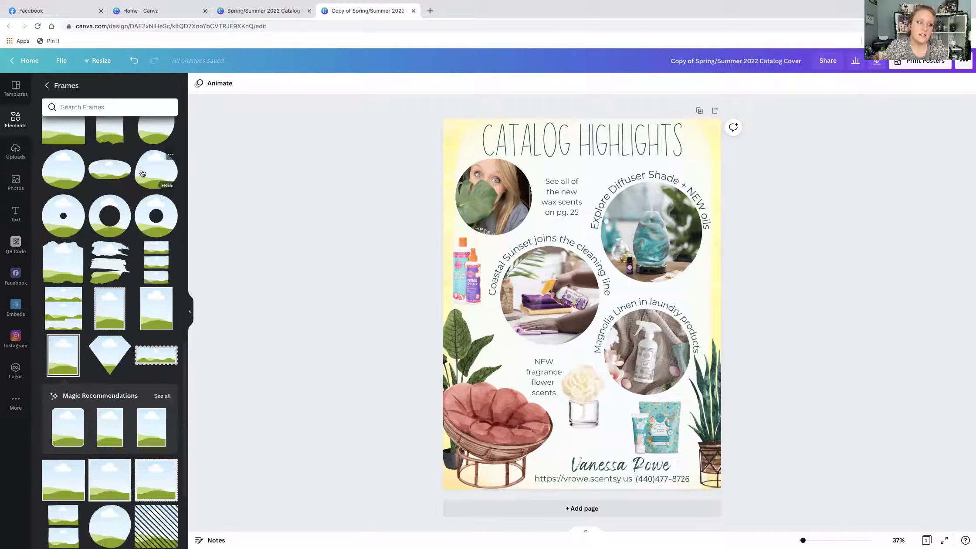
left_click(47, 86)
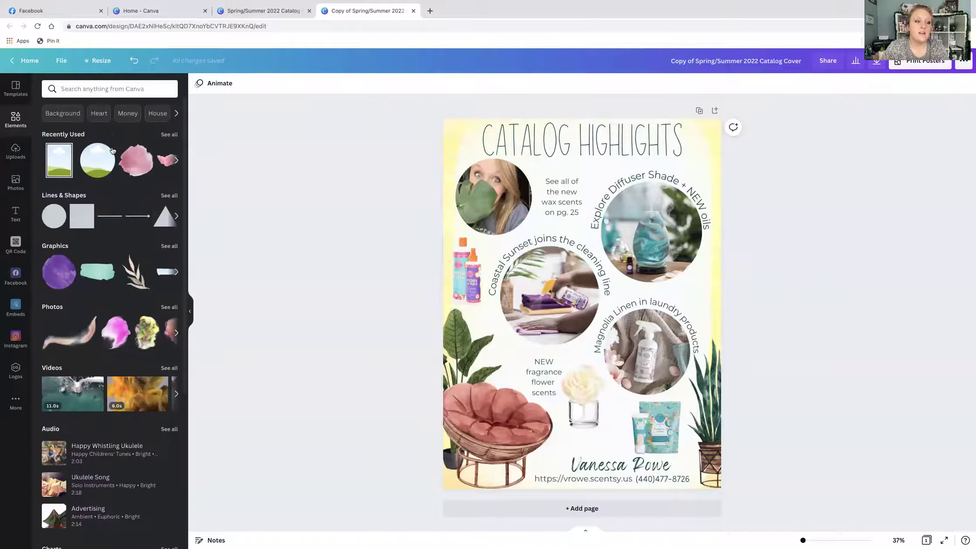
left_click(169, 195)
scroll(139, 188, "down", 3)
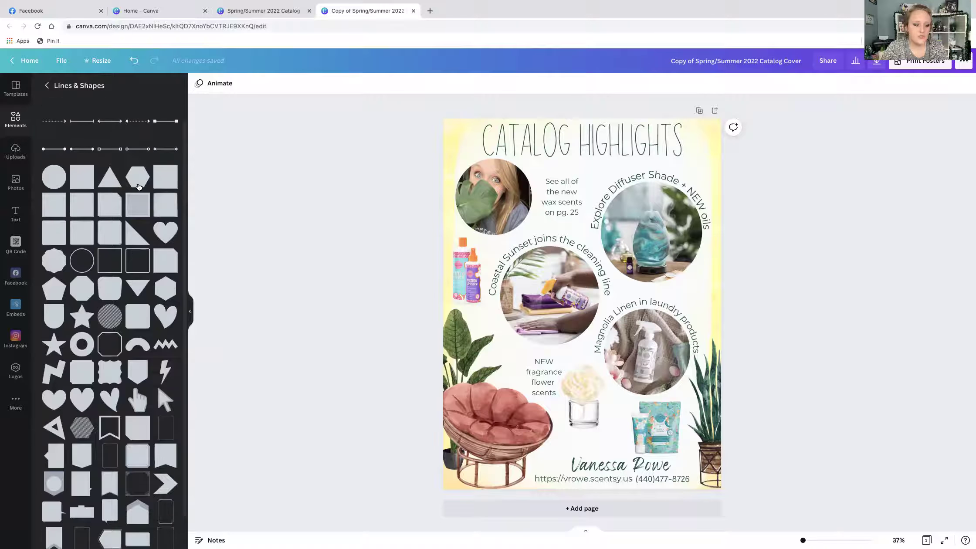
left_click(77, 288)
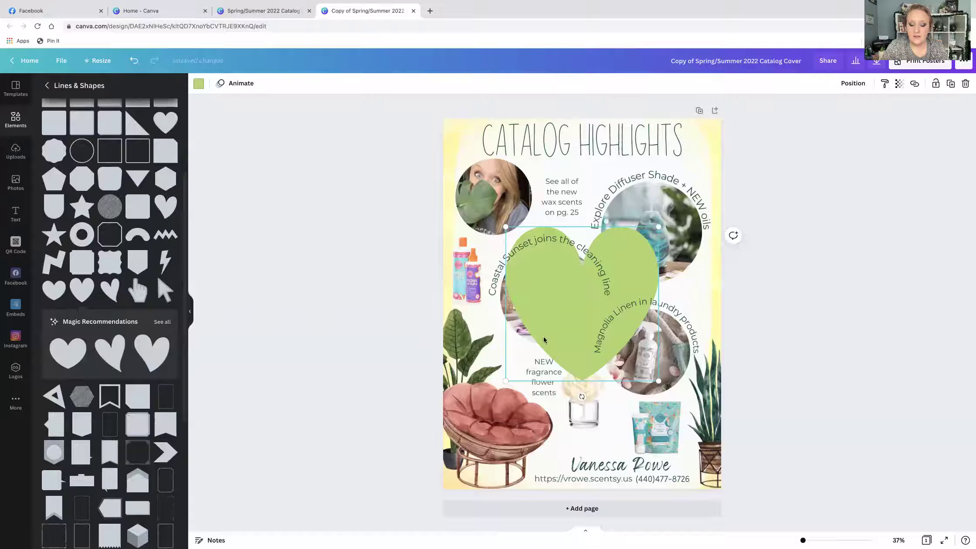
left_click_drag(548, 314, 514, 333)
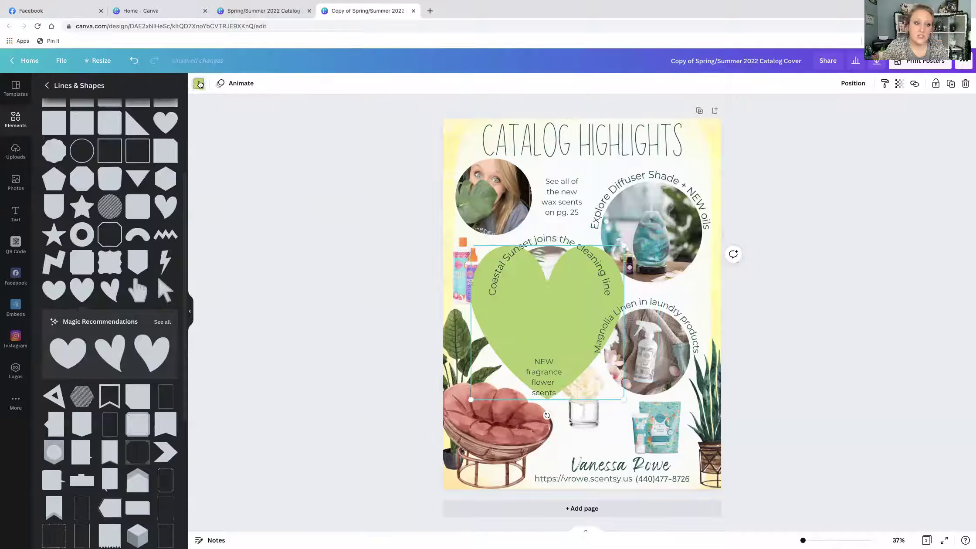
left_click(199, 84)
left_click_drag(624, 246, 529, 341)
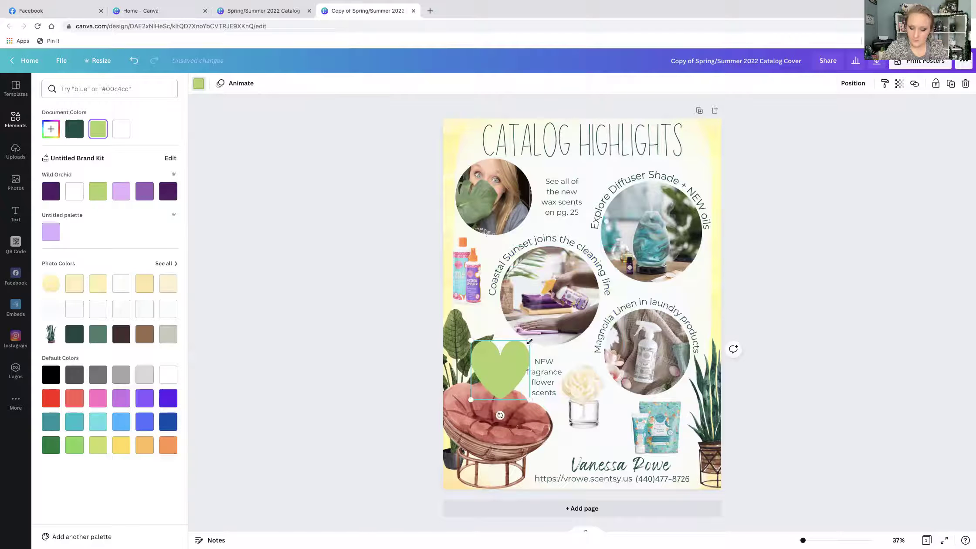
Step: Delete the green heart shape from the poster
key("Delete")
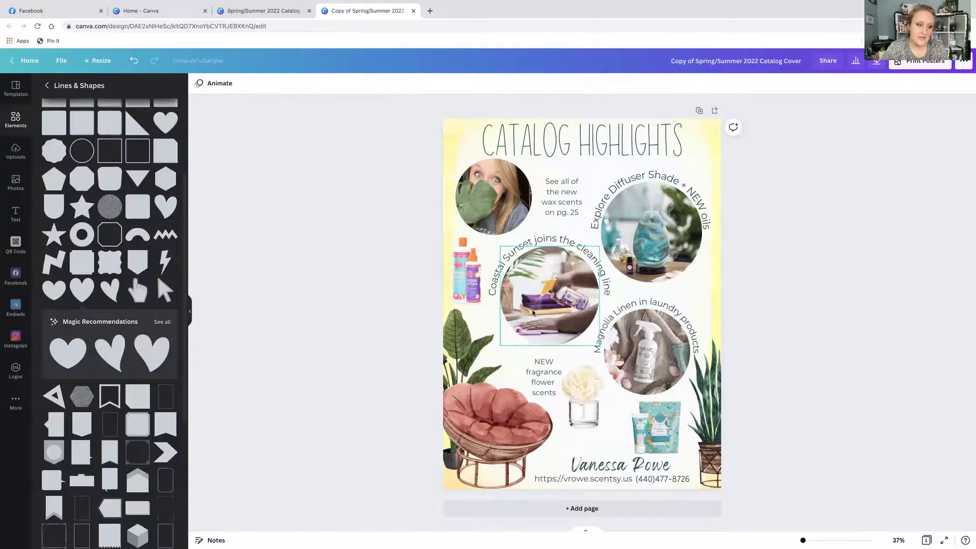
Step: Try a green square outline stretched wider across the middle of the poster, and delete it
left_click(122, 160)
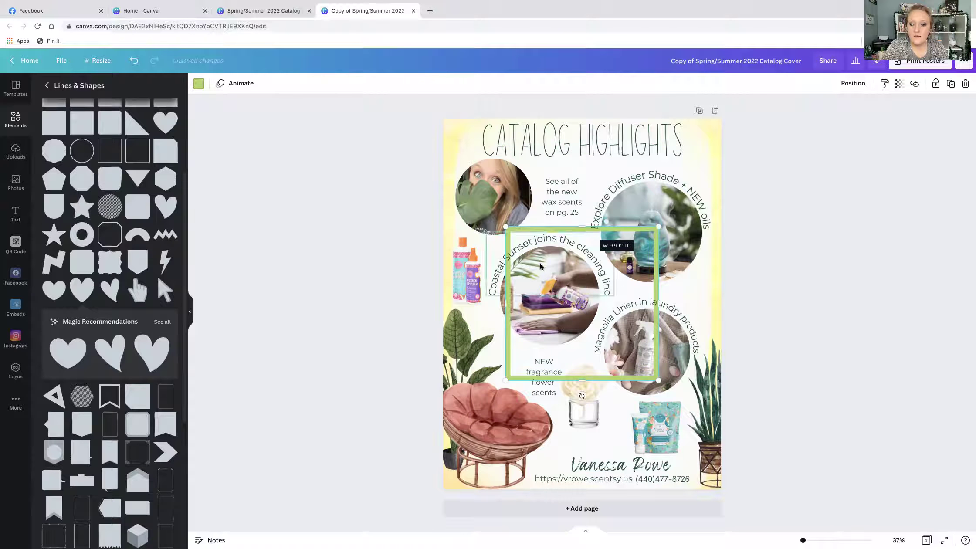
left_click_drag(505, 304, 455, 302)
mouse_move(657, 225)
left_mouse_down()
mouse_move(732, 165)
mouse_move(651, 232)
left_mouse_up()
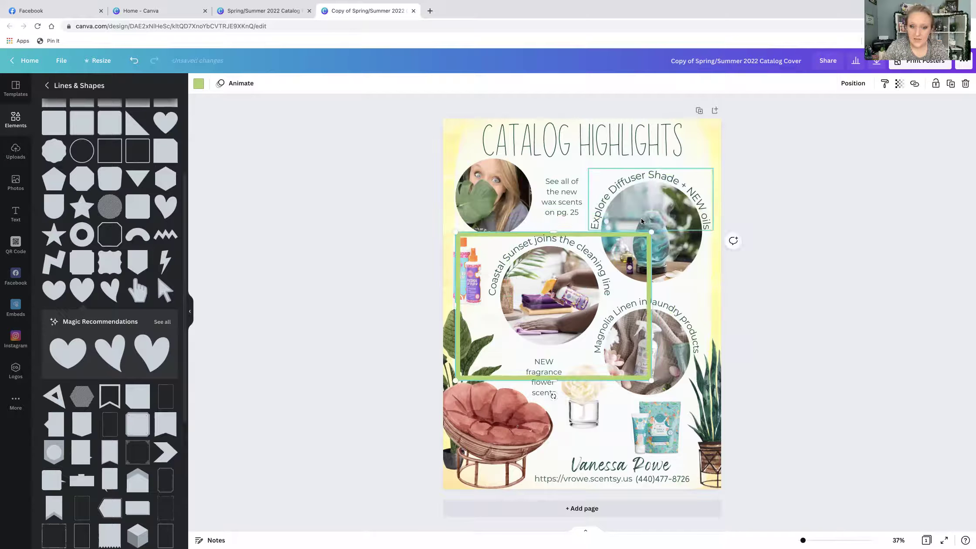
key("Delete")
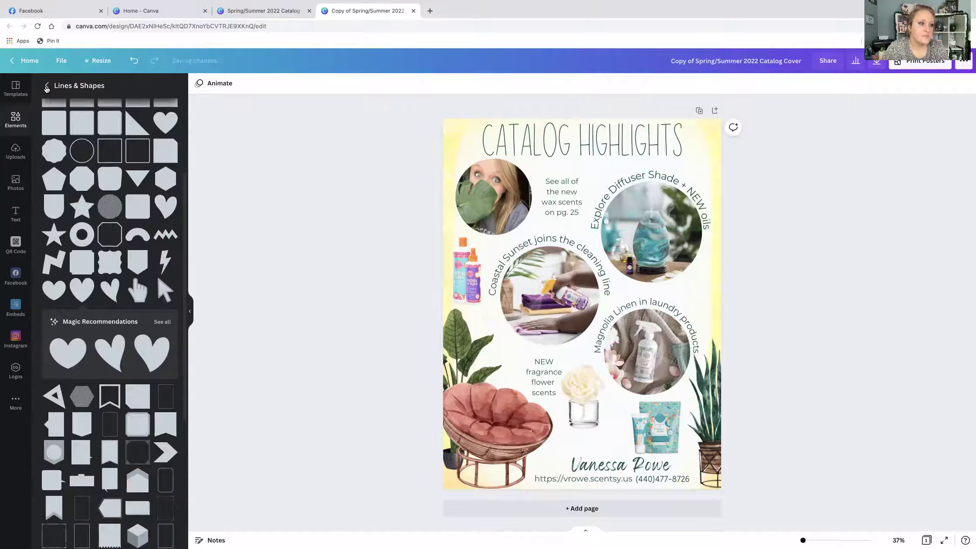
Step: Look through the graphics categories, the recently used elements and the recent element searches
left_click(46, 87)
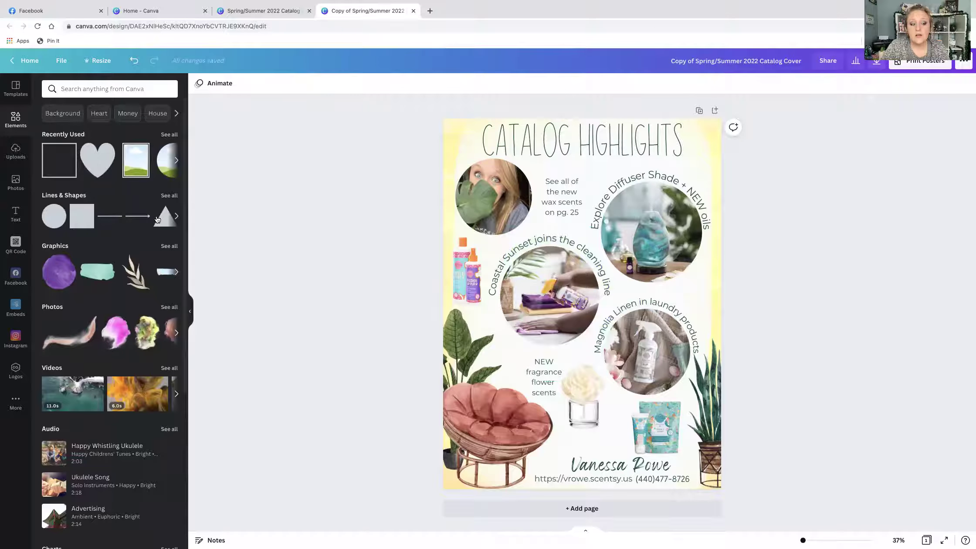
left_click(164, 247)
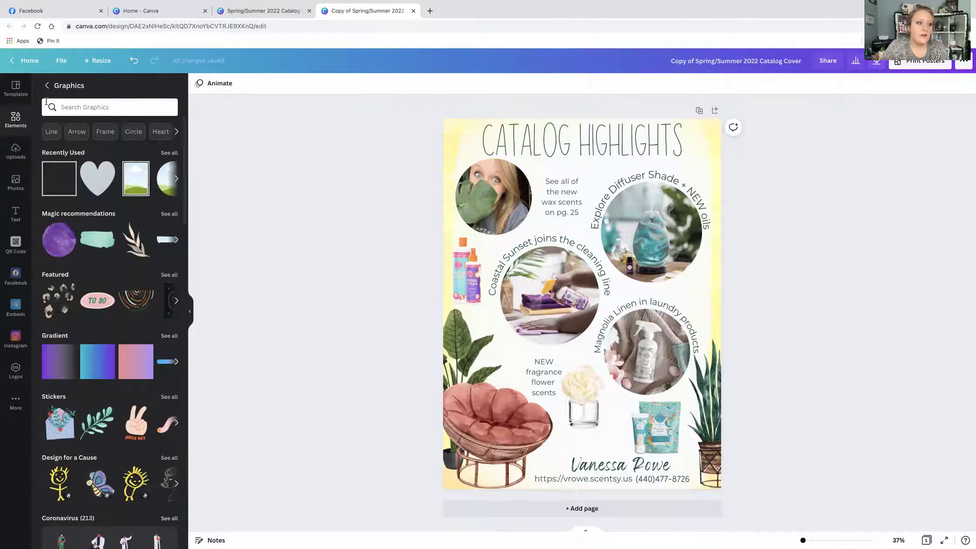
left_click(48, 86)
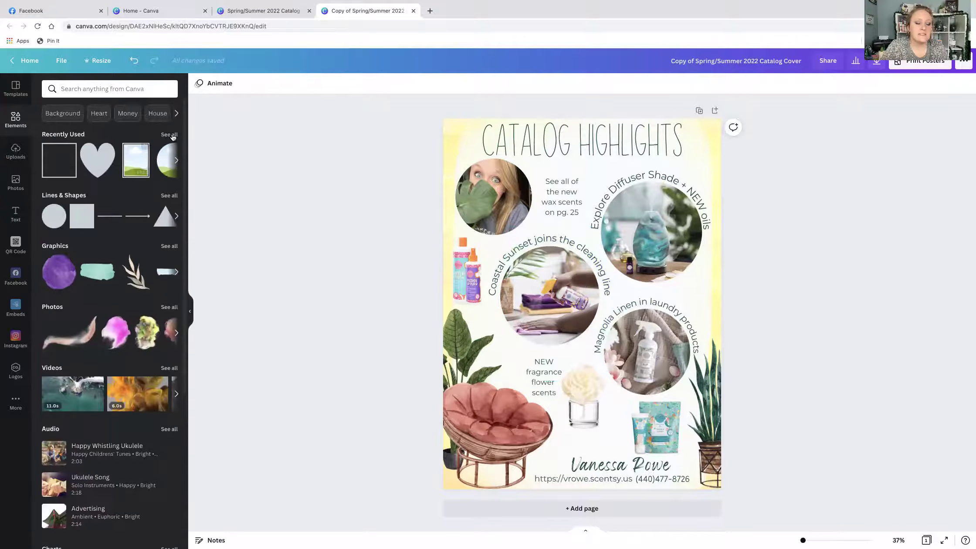
left_click(168, 138)
scroll(129, 257, "down", 10)
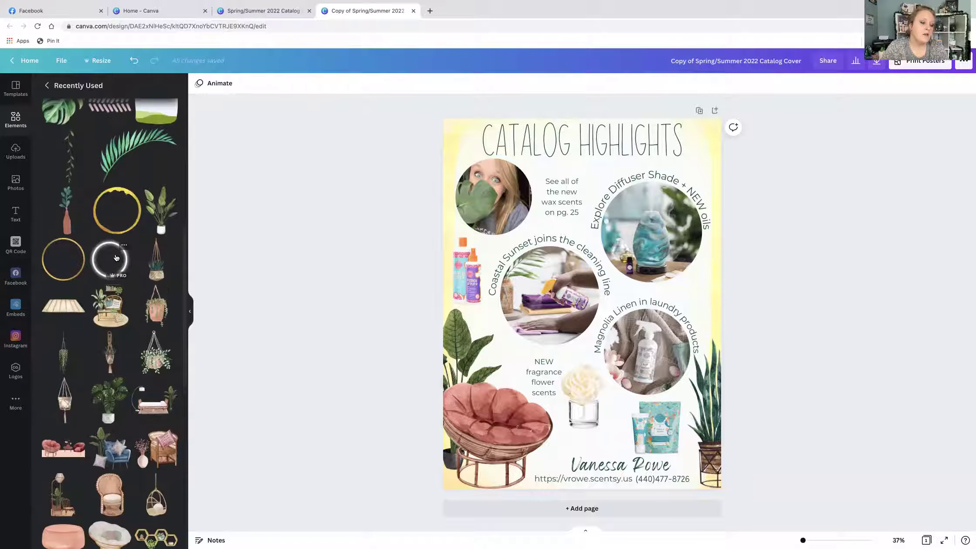
scroll(112, 251, "up", 9)
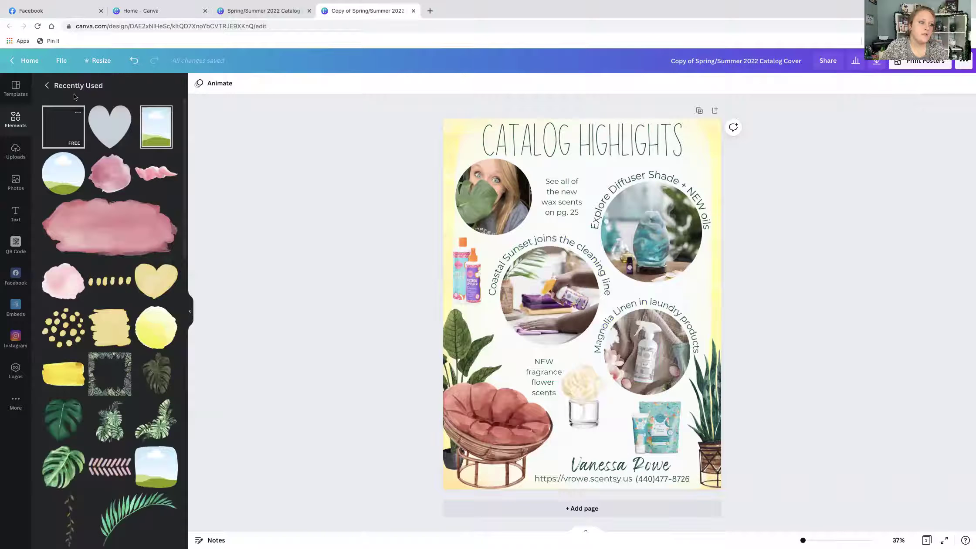
left_click(52, 87)
left_click(100, 89)
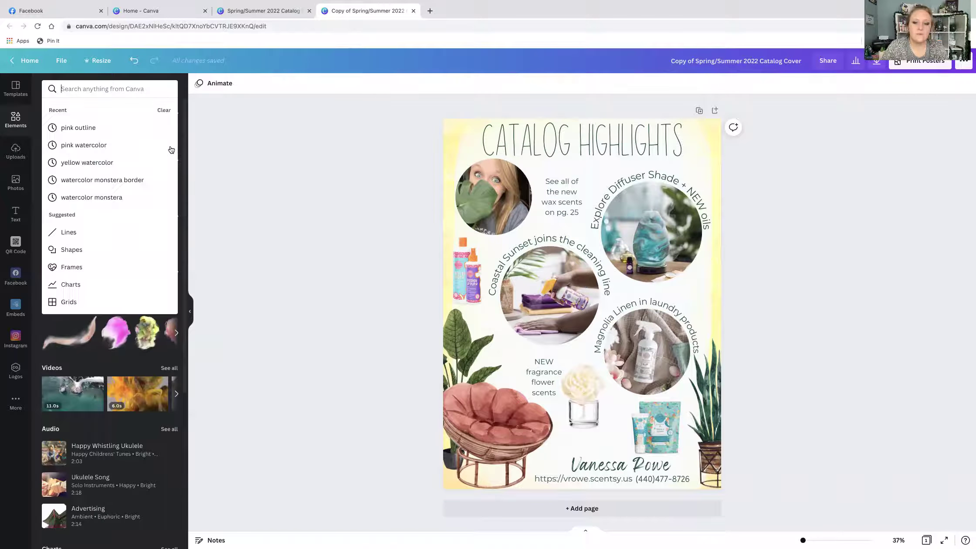
Step: Delete the red chair and both potted plants from the lower part of the poster
left_click(495, 426)
key("Delete")
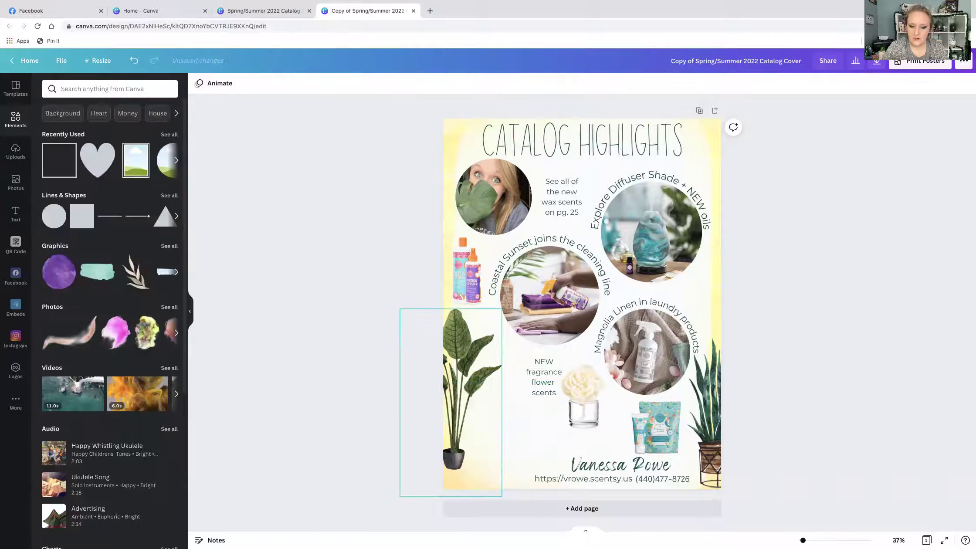
left_click(484, 401)
key("Delete")
left_click(706, 413)
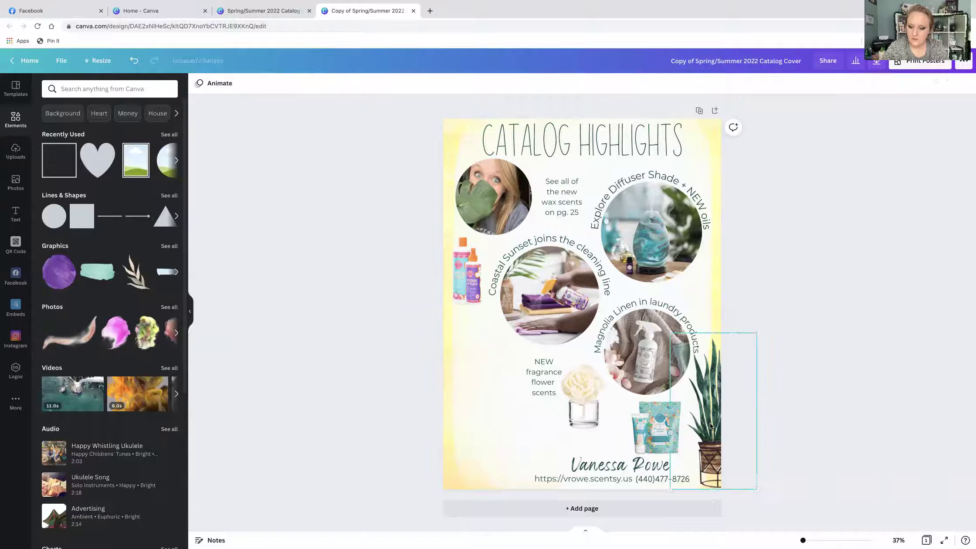
key("Delete")
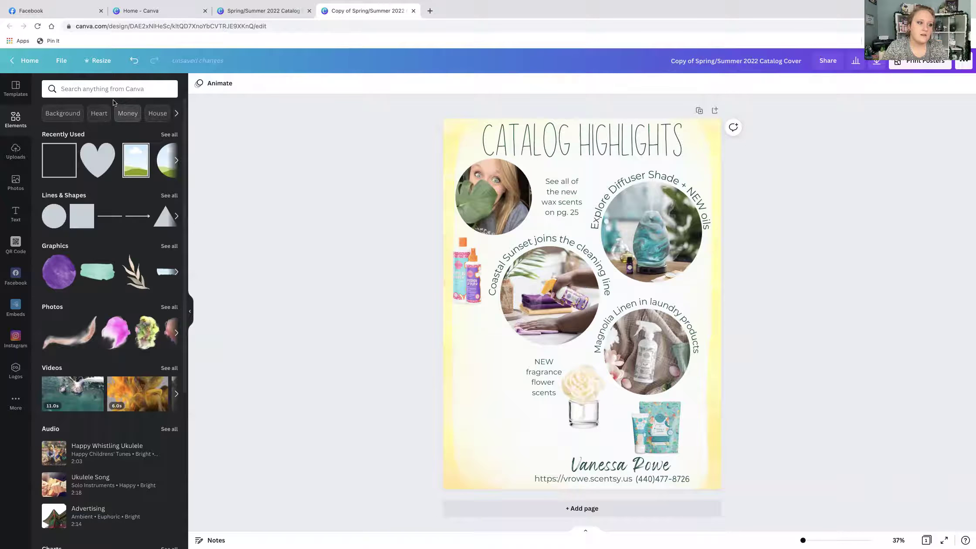
Step: Search the elements for "plant", look through the results, and check the related Paper and Dried flowers searches
left_click(115, 92)
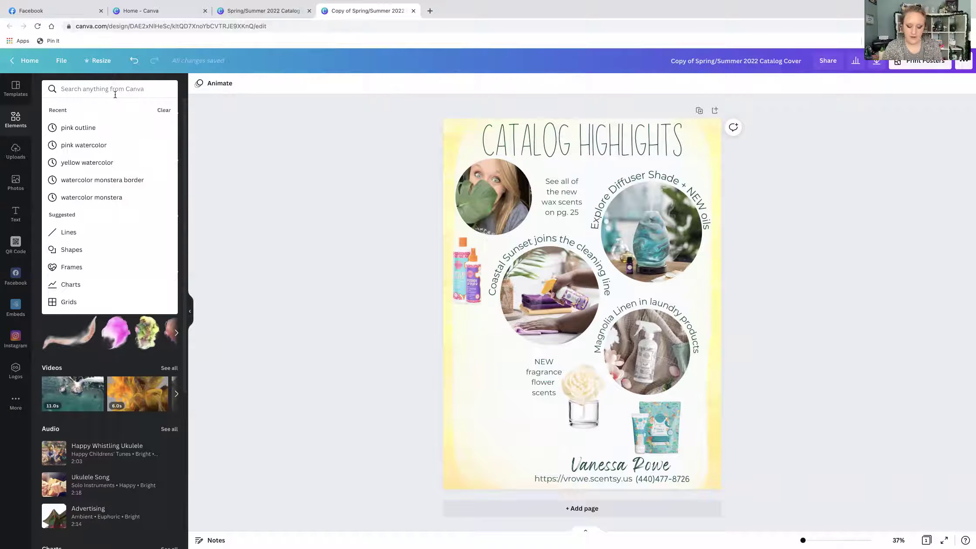
type("plant")
key("Return")
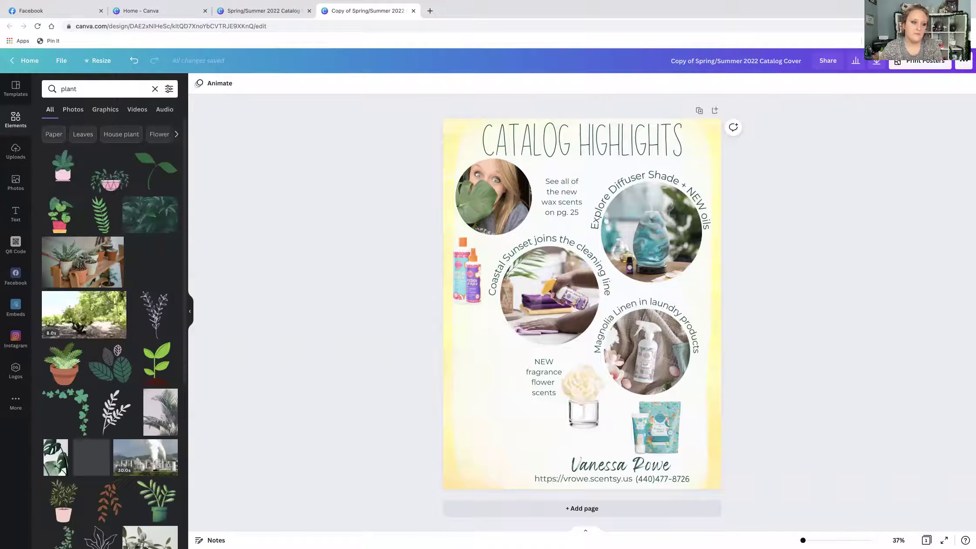
scroll(115, 190, "down", 5)
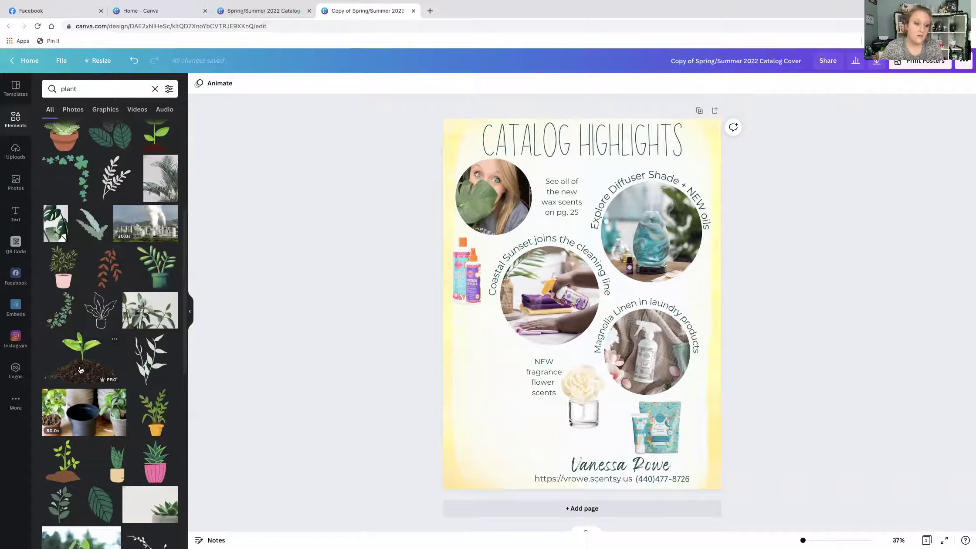
scroll(80, 370, "down", 1)
scroll(80, 369, "down", 3)
scroll(80, 370, "up", 8)
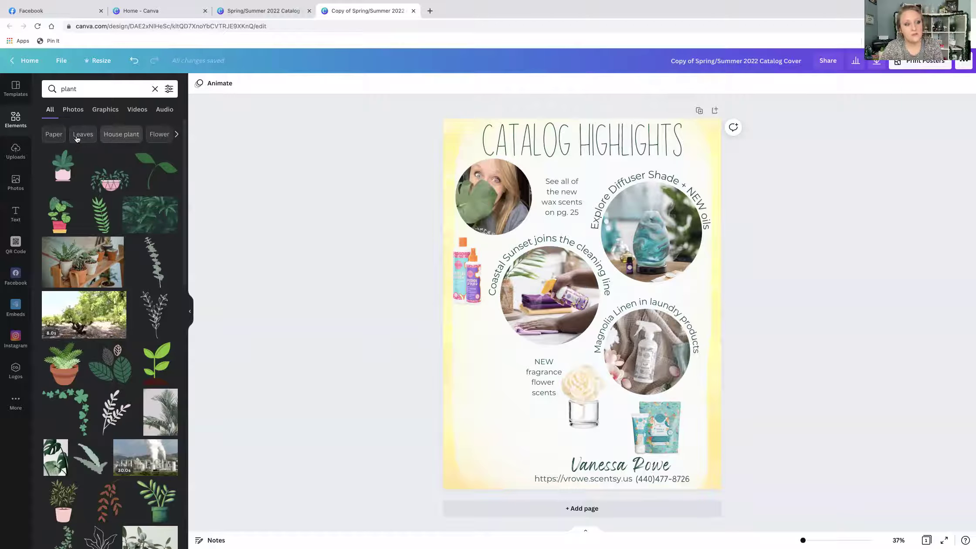
left_click(60, 136)
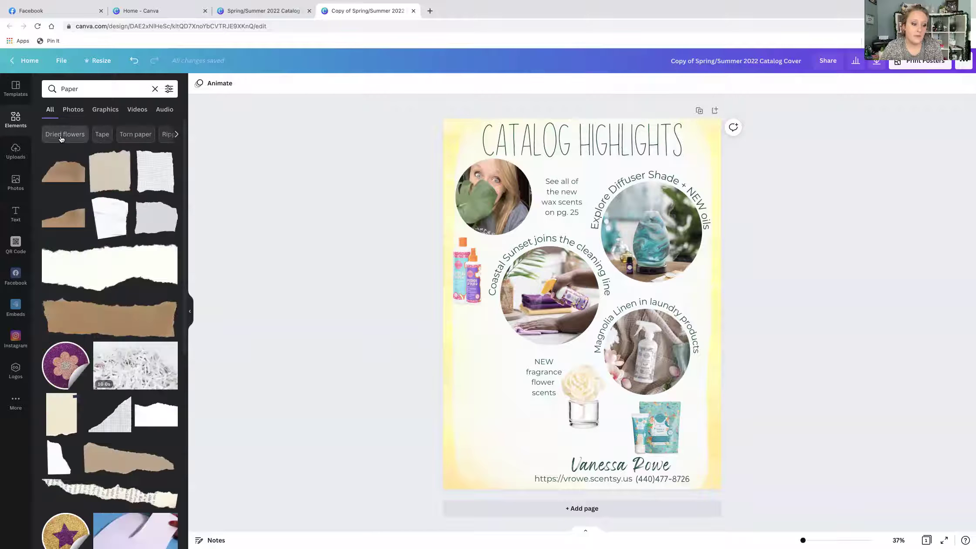
left_click(84, 135)
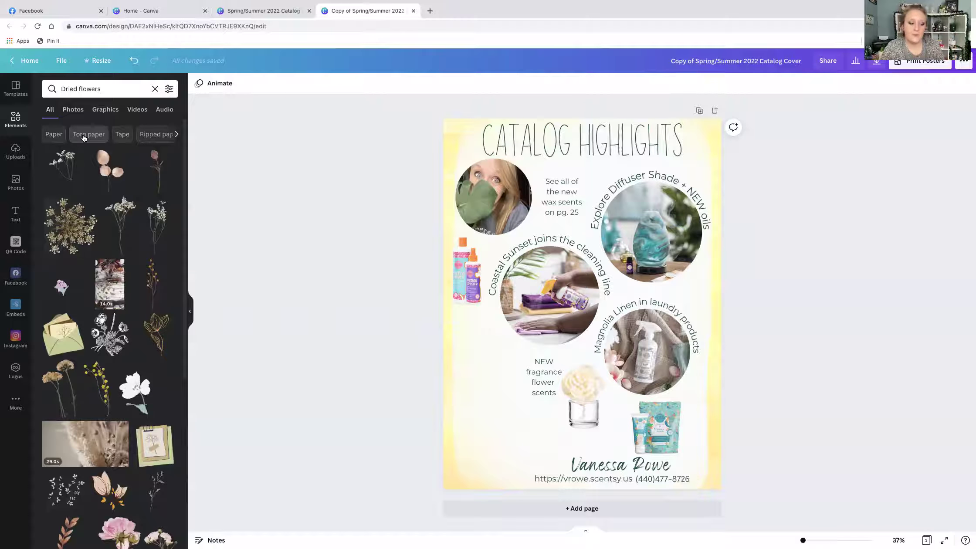
Step: Search the elements for "plants watercolor", add the green monstera leaves to the poster and scale them down to about half size
triple_click(100, 89)
type("p")
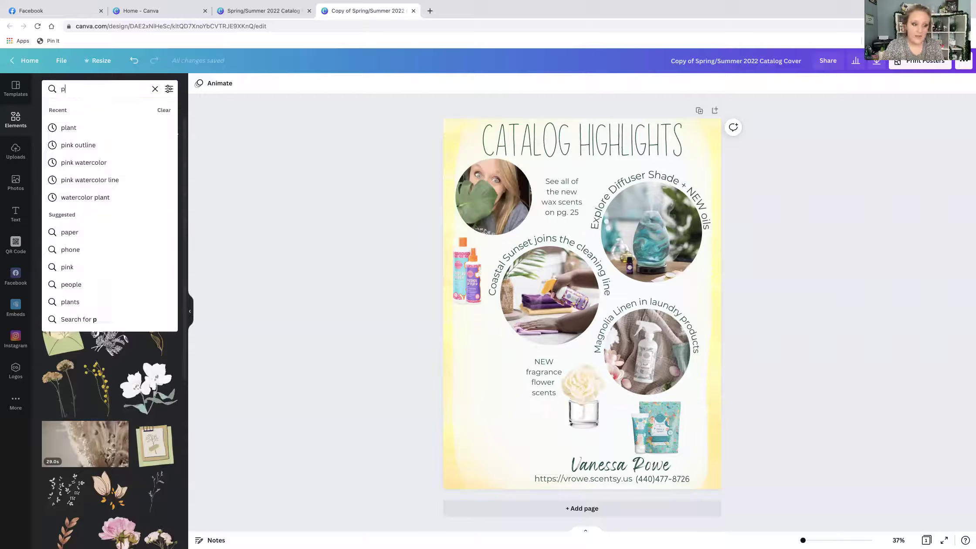
type("lants")
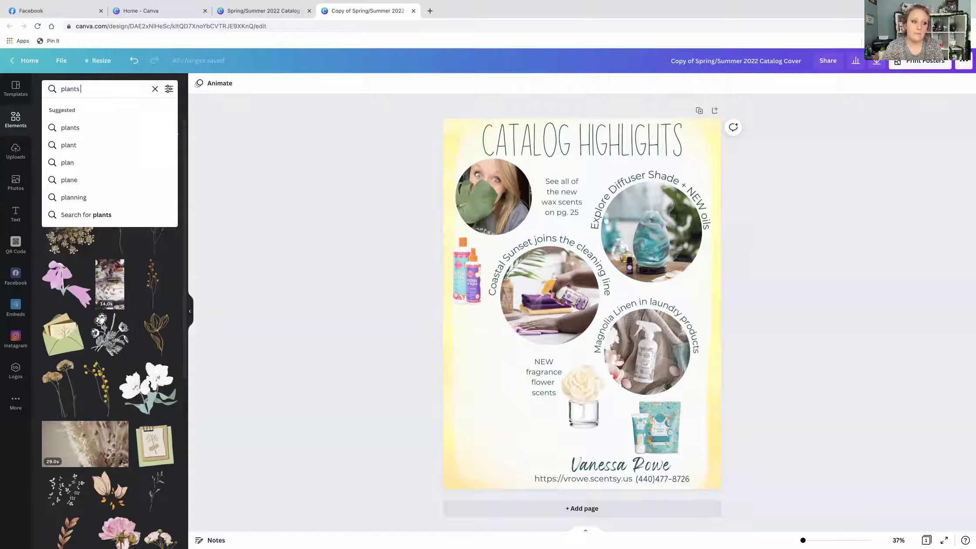
type(" watercolor")
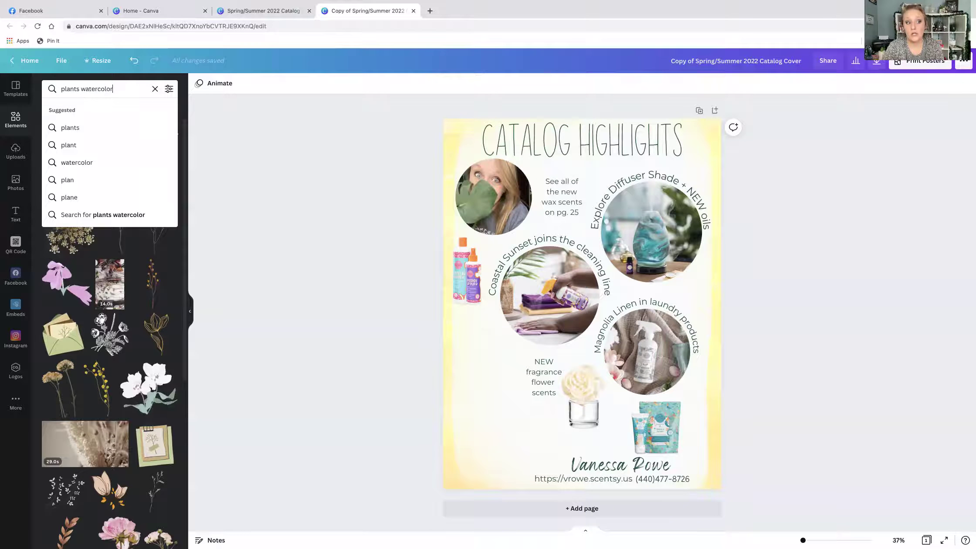
key("Return")
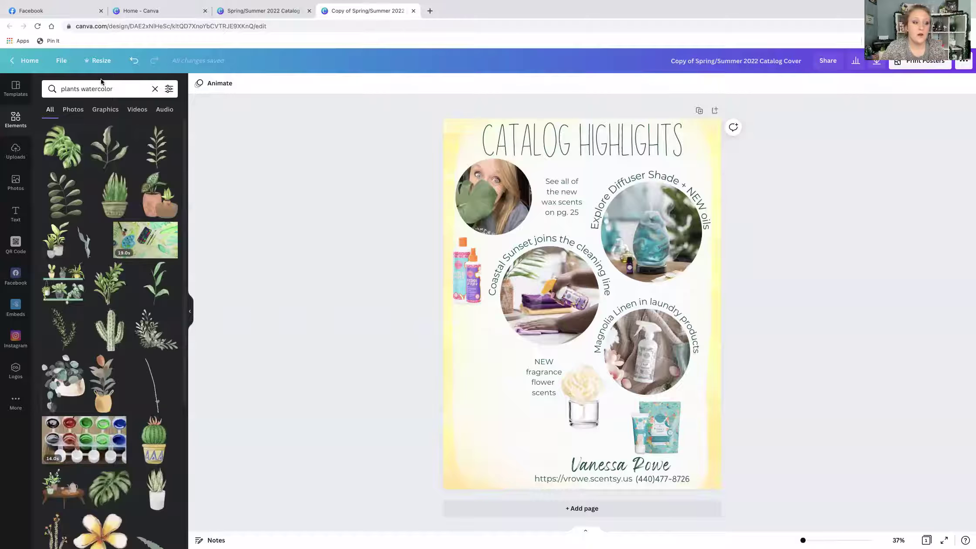
left_click(63, 147)
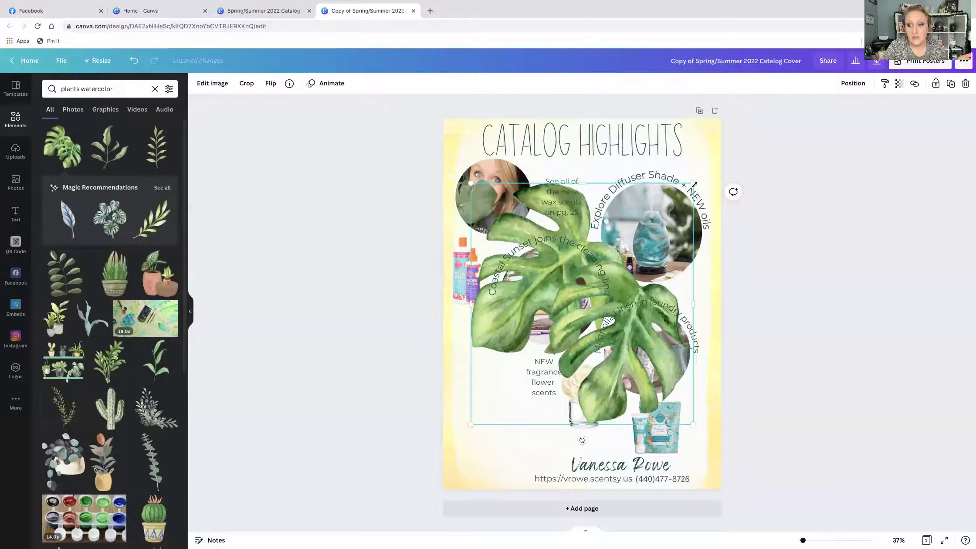
left_click_drag(684, 196, 597, 296)
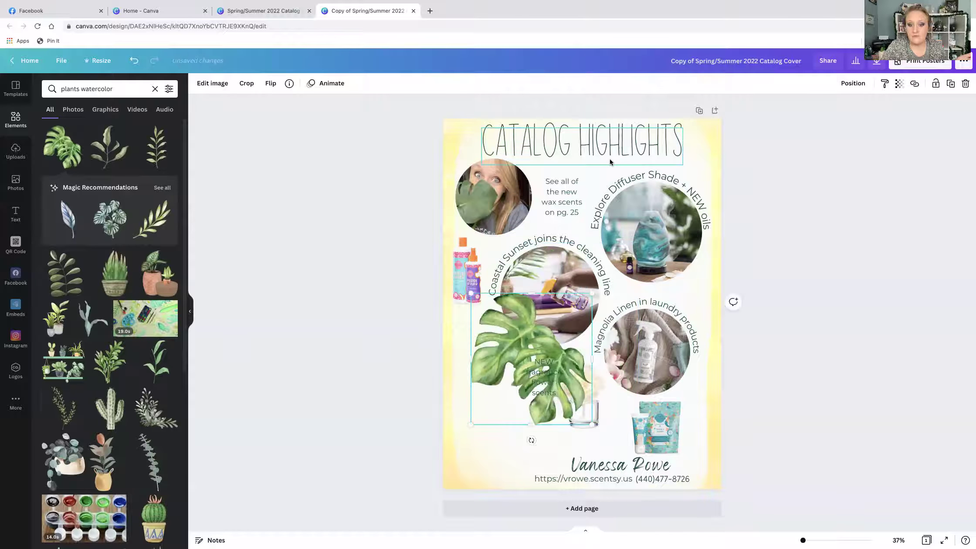
Step: Scale the CATALOG HIGHLIGHTS title down to size 102 and fit the further reduced monstera leaves into the poster's upper right corner beside it
left_click(652, 149)
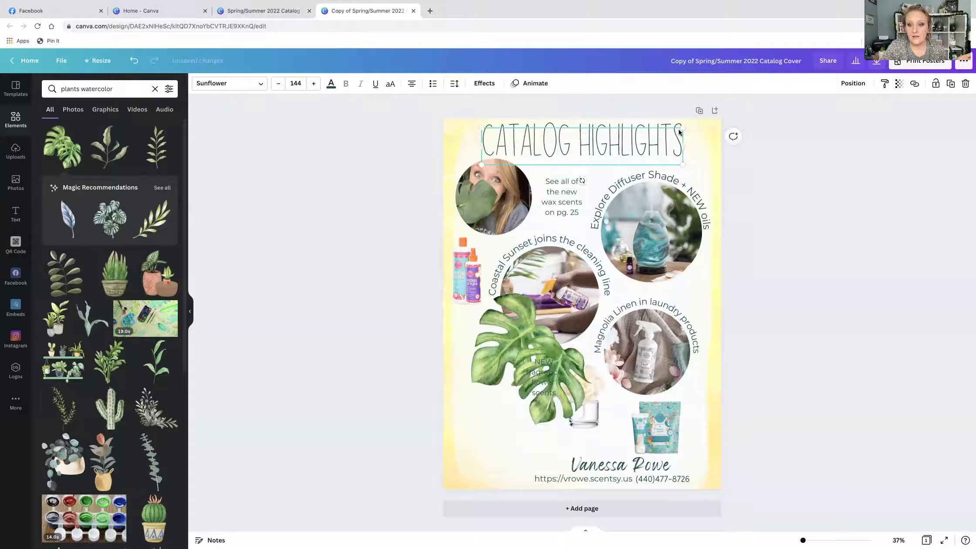
left_click_drag(668, 130, 624, 127)
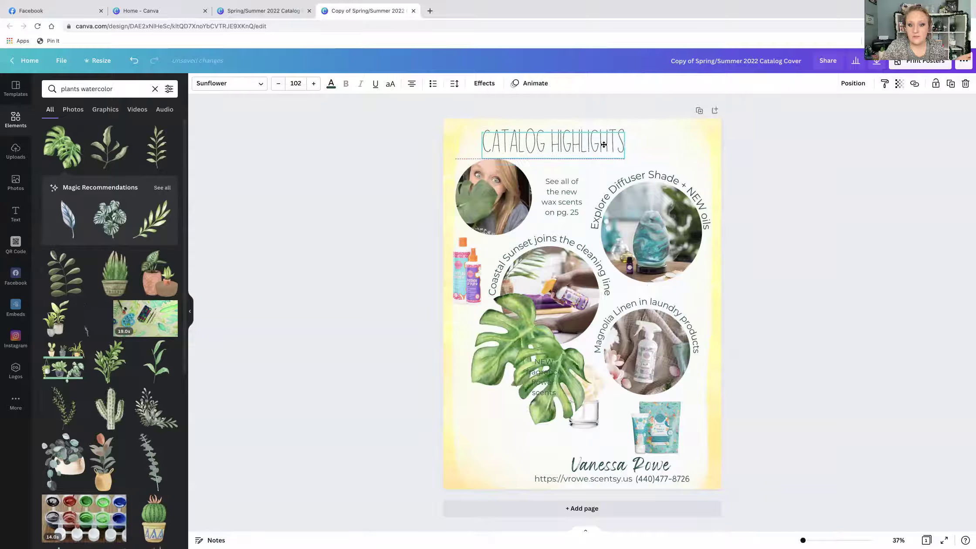
left_click(578, 316)
left_click_drag(593, 293, 553, 322)
left_click_drag(505, 365, 686, 127)
left_click_drag(603, 139, 624, 142)
left_click(484, 370)
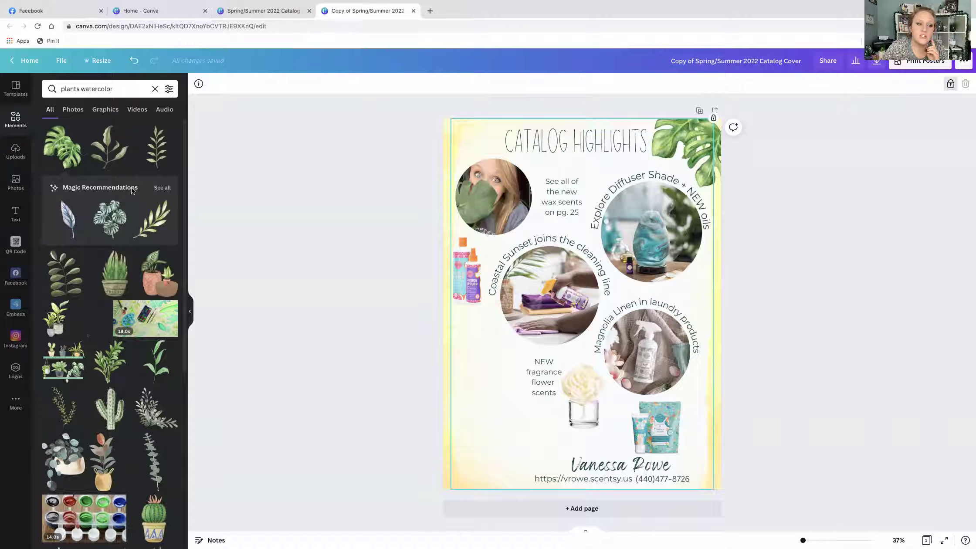
Step: Add the bluish-green monstera cluster from the recommended graphics, scale it down and place it partly off the poster's lower left edge
left_click(162, 187)
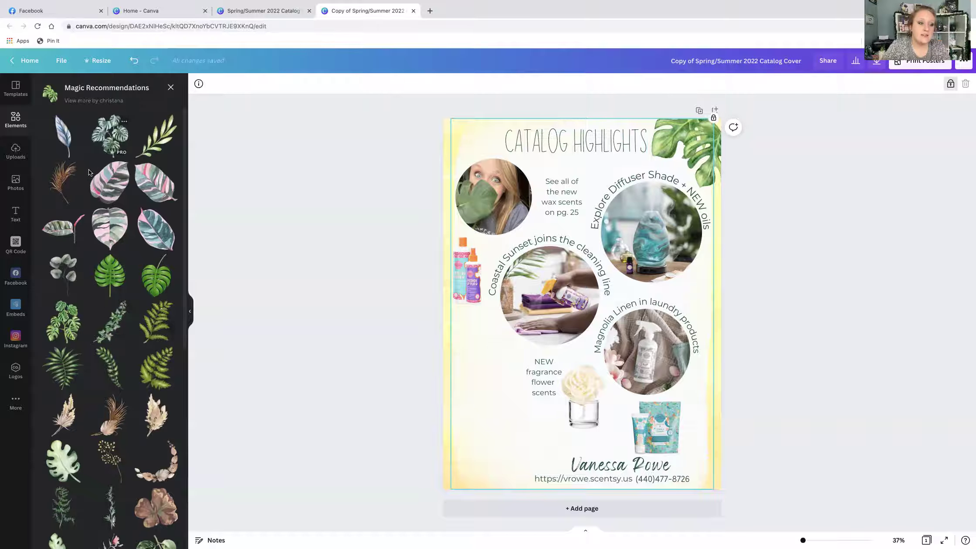
scroll(113, 243, "down", 5)
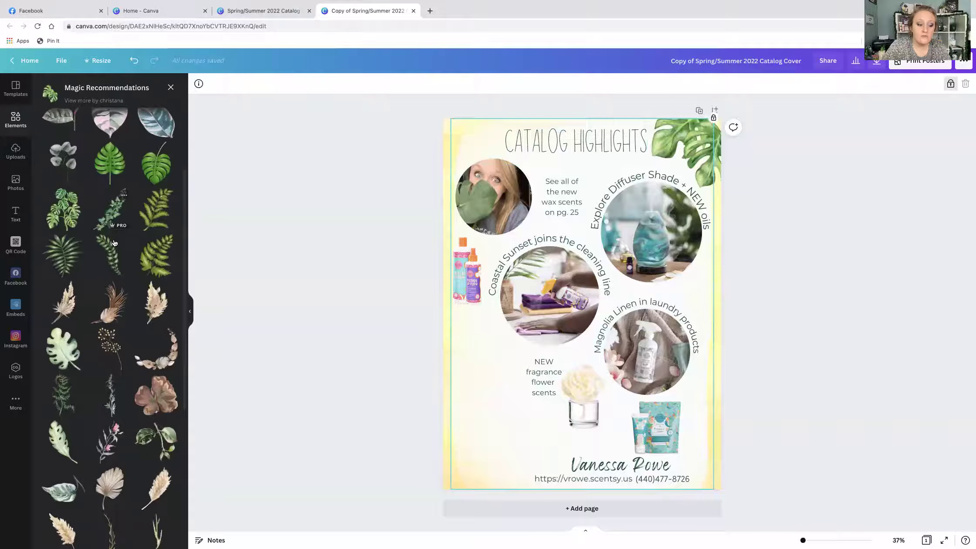
scroll(114, 243, "down", 5)
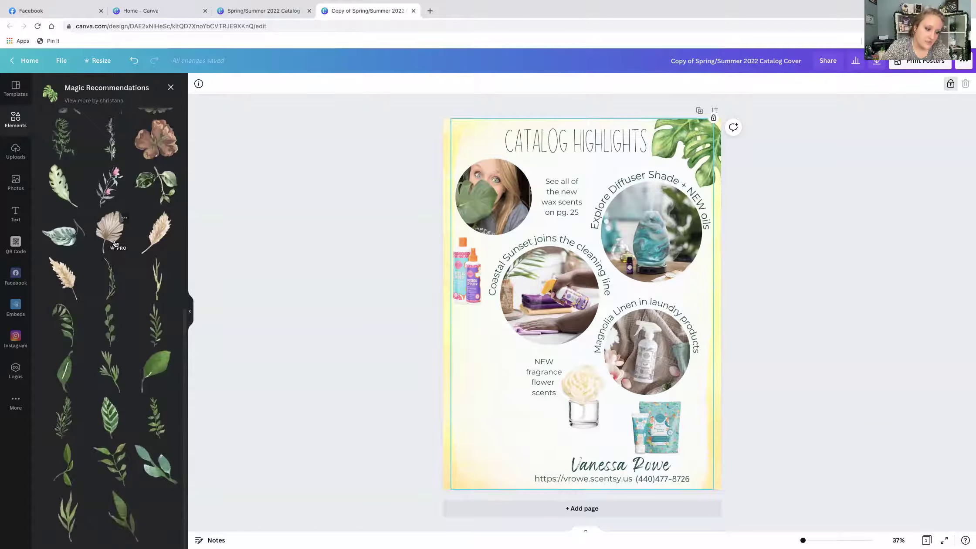
scroll(115, 243, "up", 10)
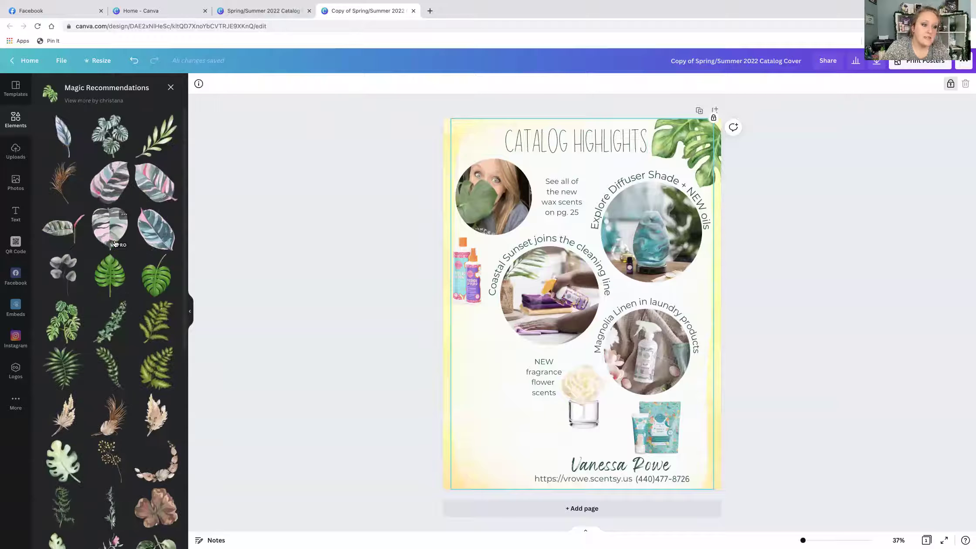
left_click(112, 141)
left_click_drag(653, 294, 538, 418)
left_click_drag(570, 300, 525, 353)
left_click_drag(483, 397, 467, 344)
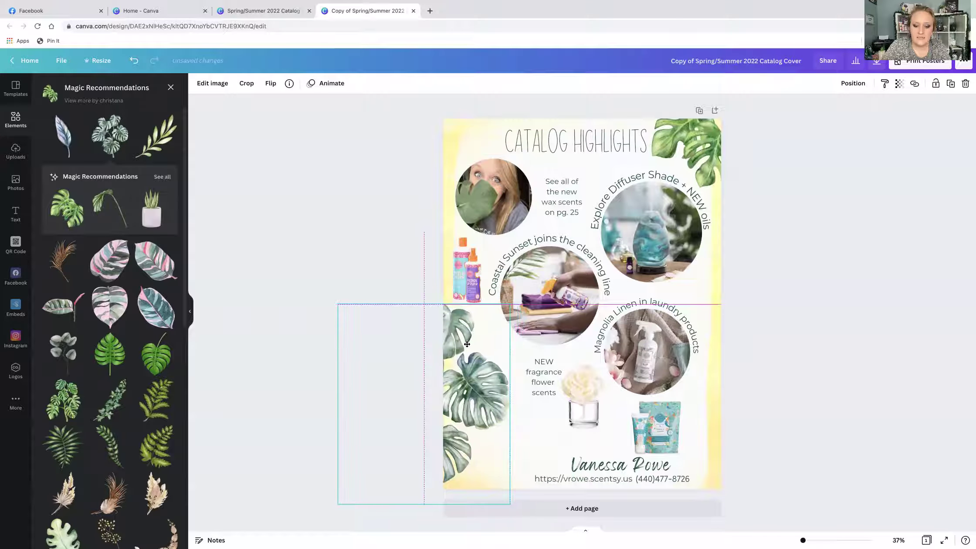
left_click(374, 286)
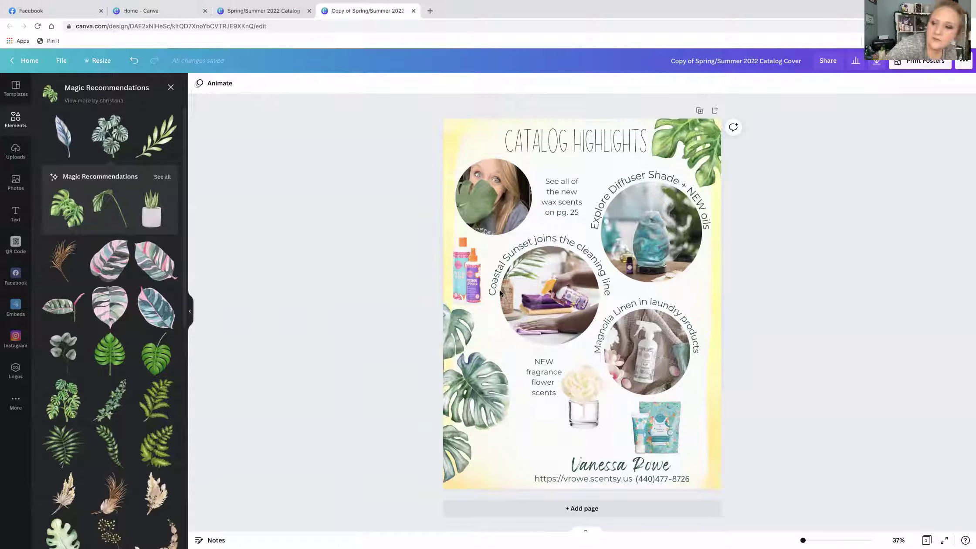
left_click(490, 391)
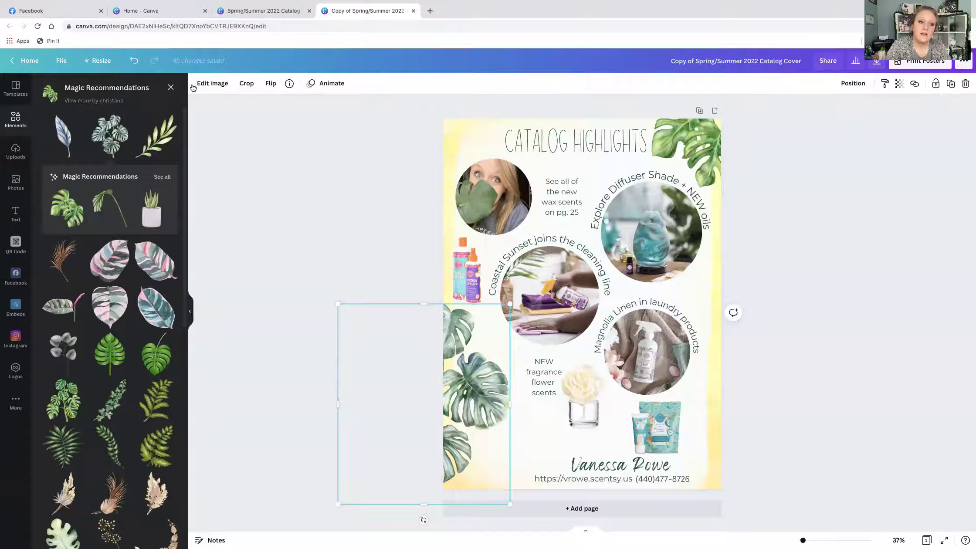
Step: Try the Retro and Whimsical filters on the lower left monstera cluster and reset its filter to None
left_click(207, 85)
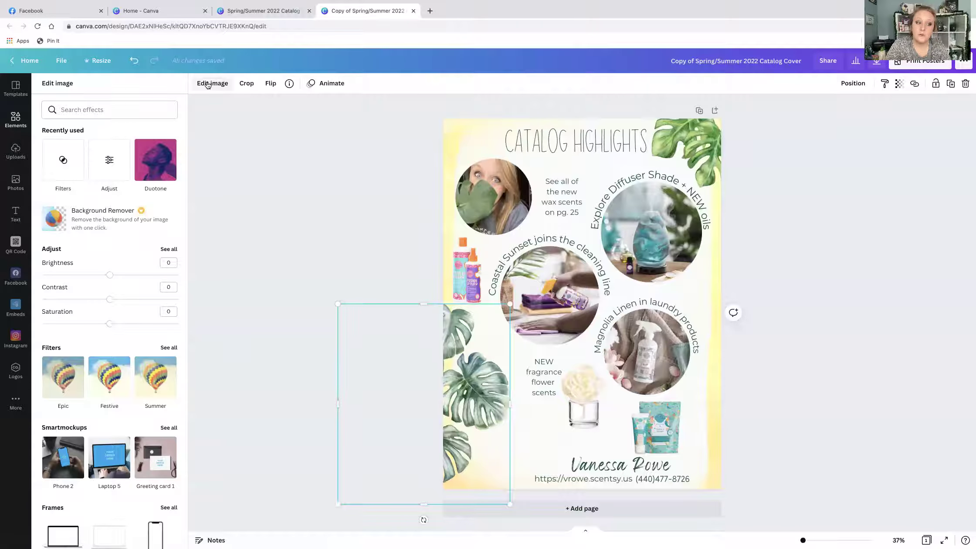
left_click_drag(111, 276, 109, 329)
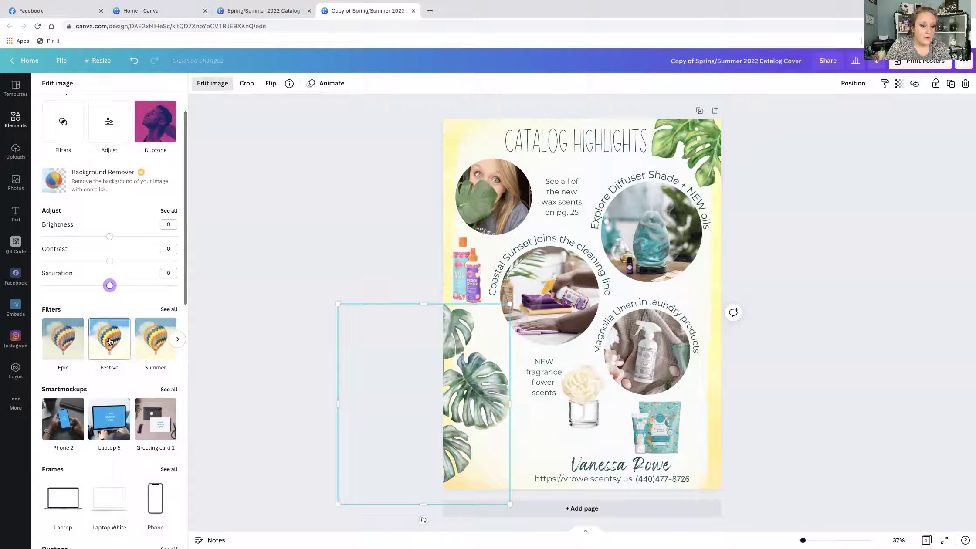
left_click(168, 347)
left_click(138, 295)
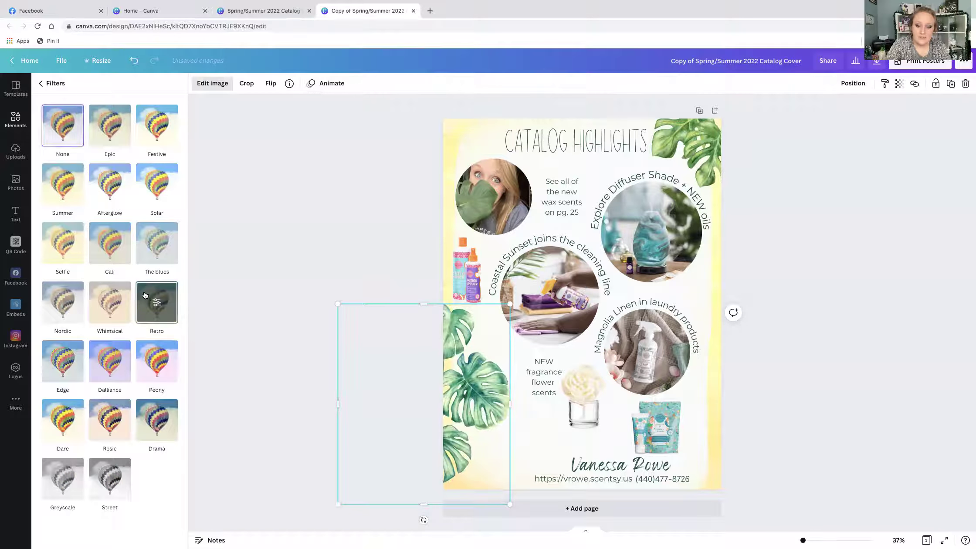
left_click(117, 295)
left_click(74, 123)
left_click(43, 83)
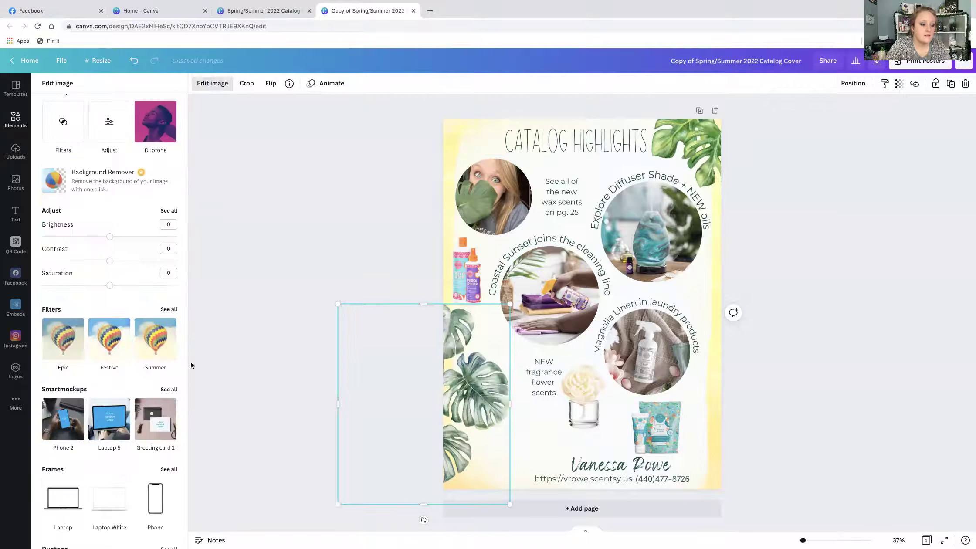
Step: Look through the other image effects and set the lower left monstera cluster's saturation to 47 and tint to -9
scroll(135, 381, "down", 6)
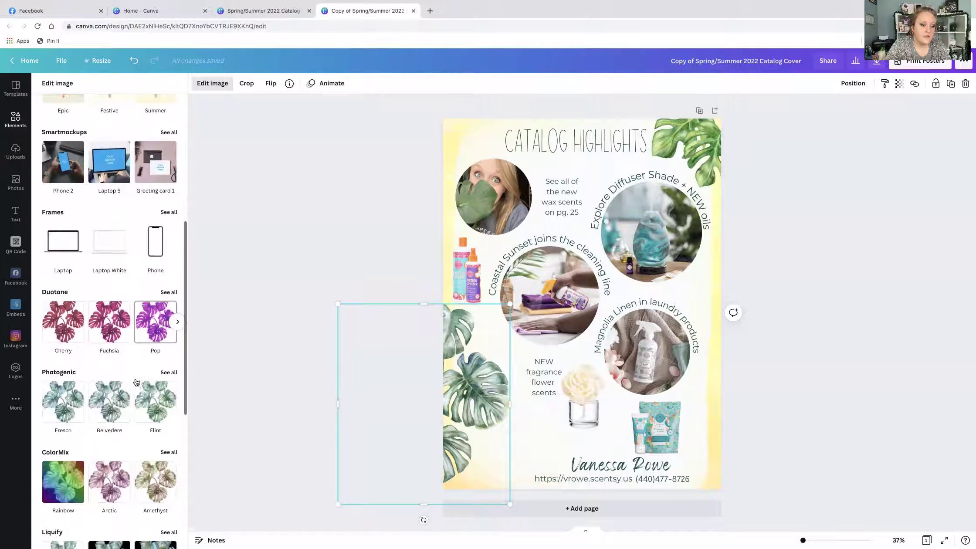
scroll(115, 507, "down", 6)
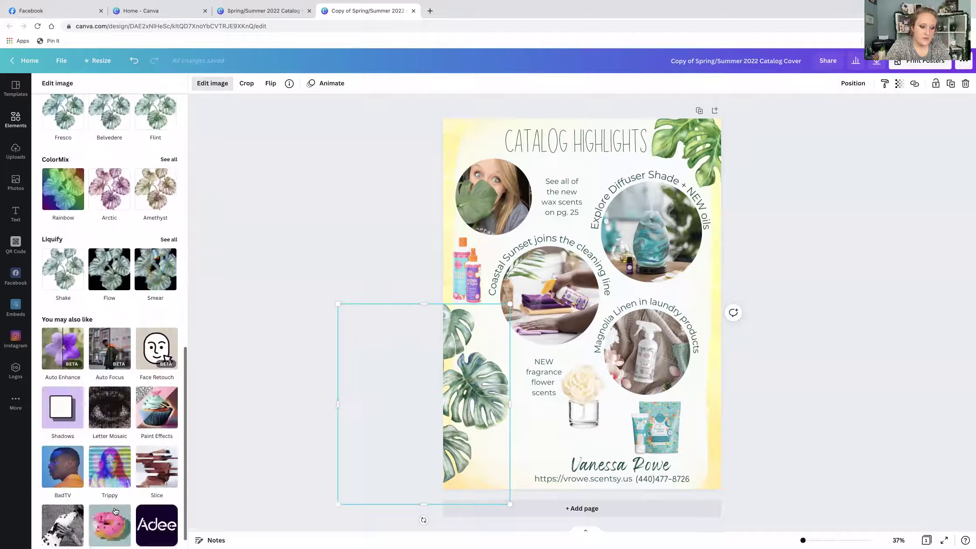
scroll(115, 507, "up", 12)
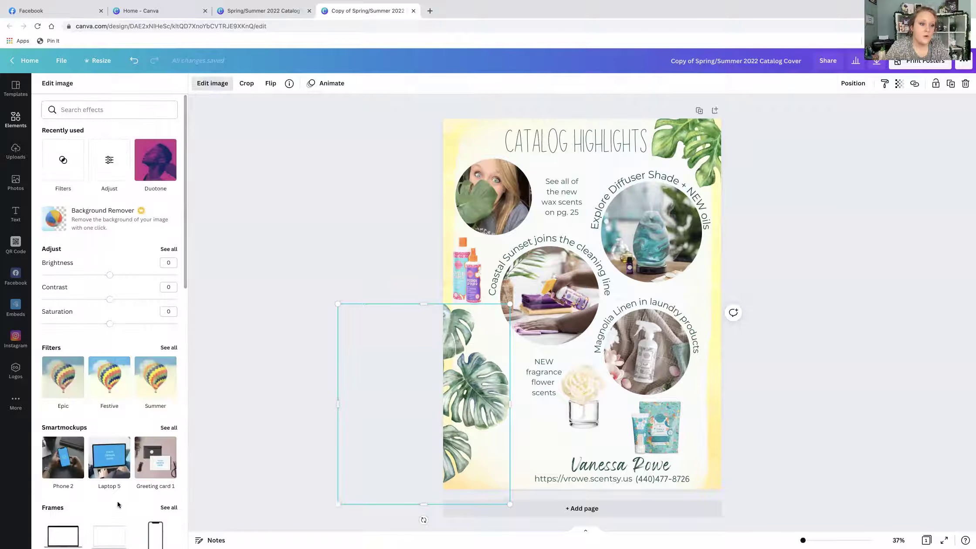
left_click(102, 157)
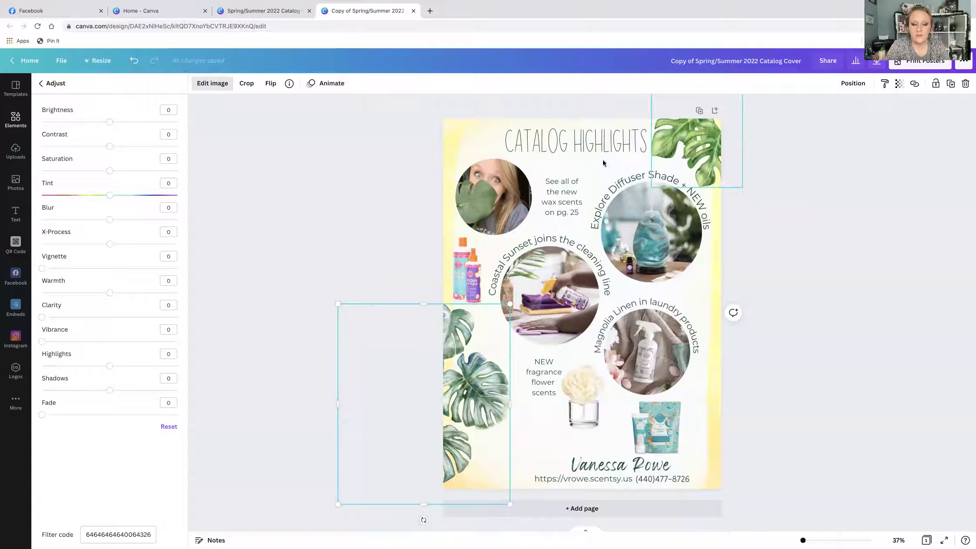
left_click_drag(110, 171, 160, 170)
left_click(110, 196)
left_click_drag(107, 198, 104, 199)
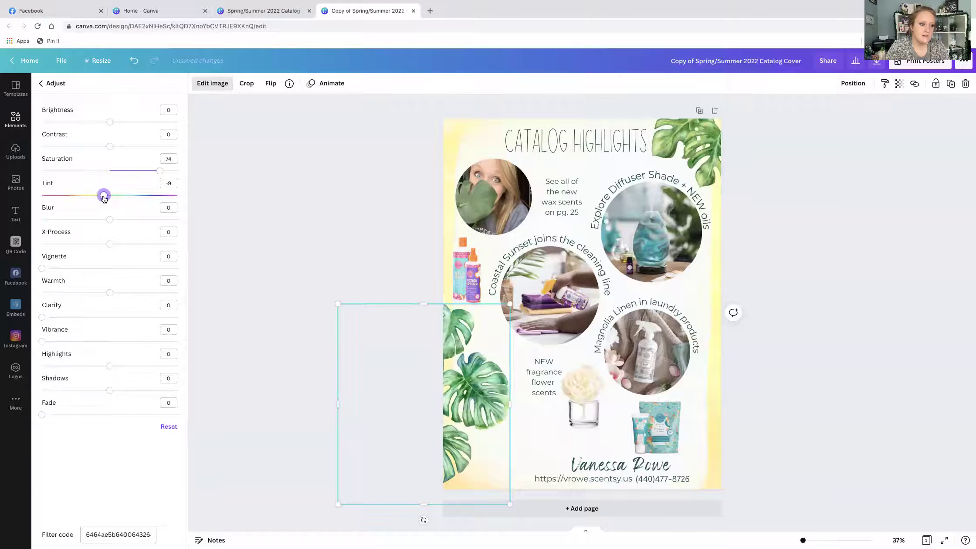
left_click_drag(159, 174, 141, 174)
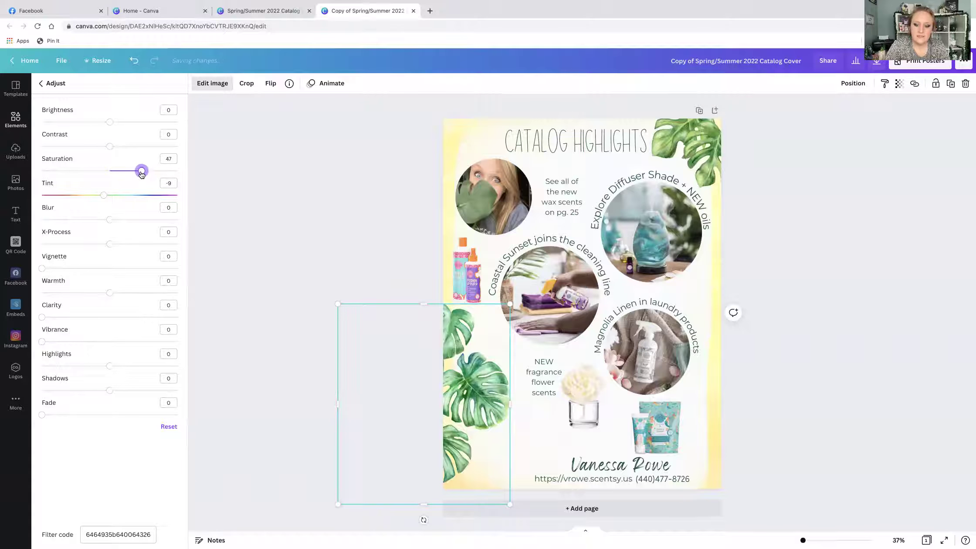
Step: Set the cluster's brightness to 12, contrast to -15, warmth to 30 and highlights to -15, and shift it slightly further onto the poster
left_click_drag(110, 147, 118, 122)
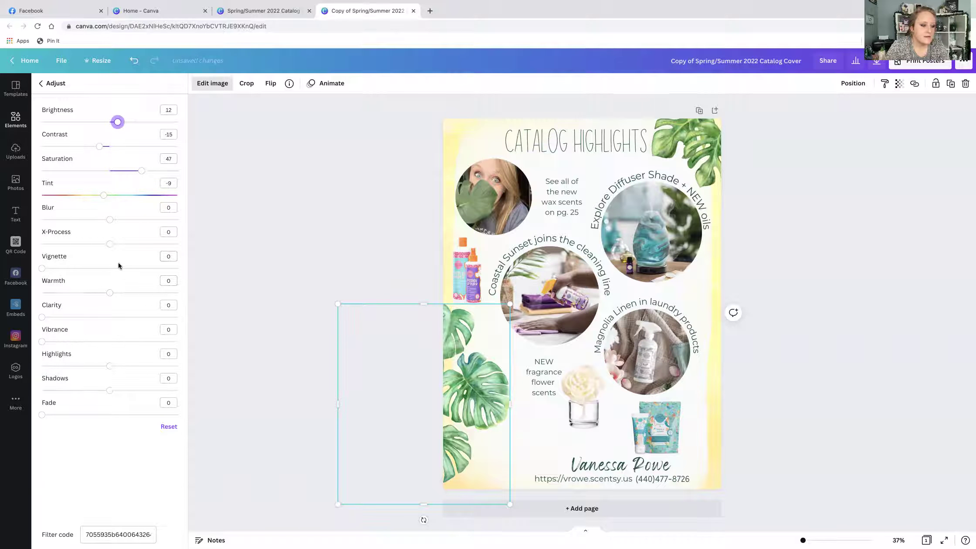
left_click_drag(110, 293, 129, 293)
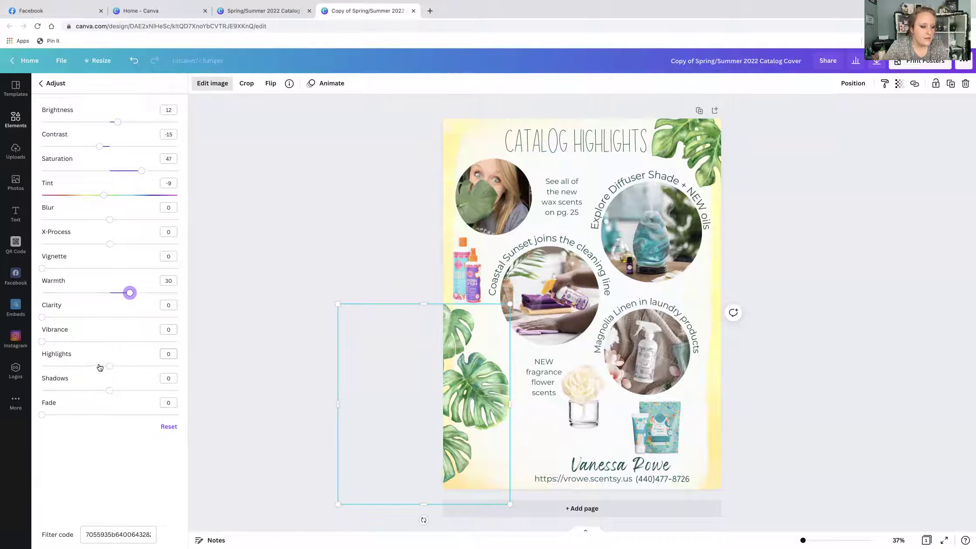
mouse_move(111, 368)
left_mouse_down()
mouse_move(120, 366)
mouse_move(99, 367)
left_mouse_up()
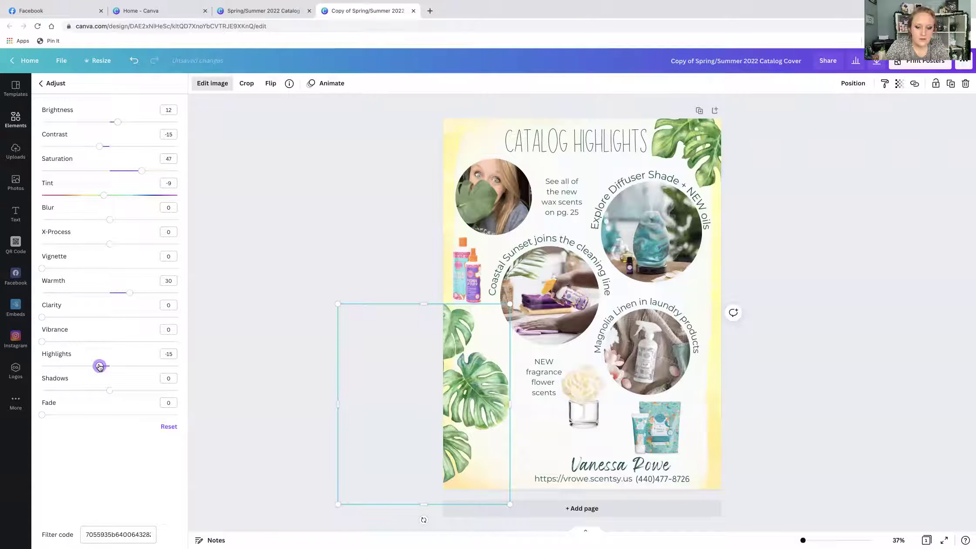
left_click(240, 344)
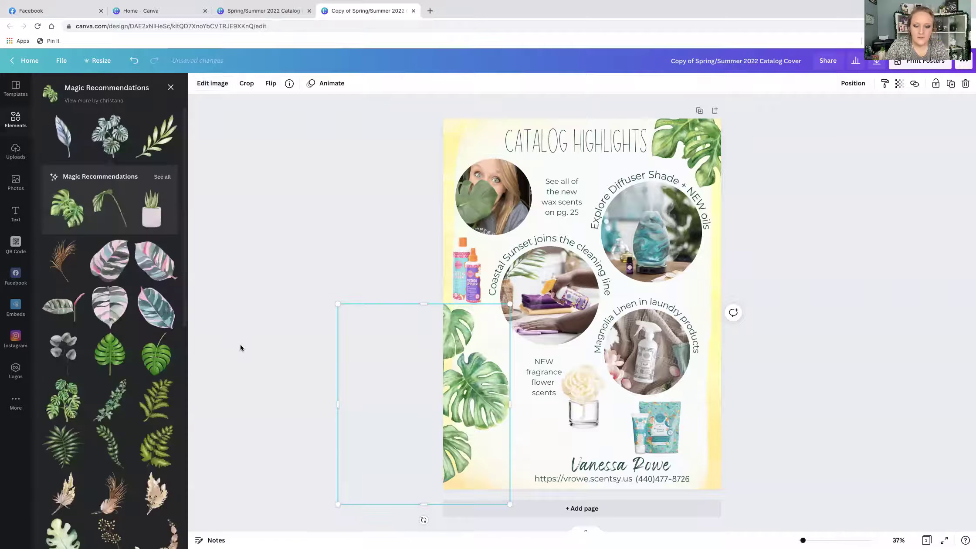
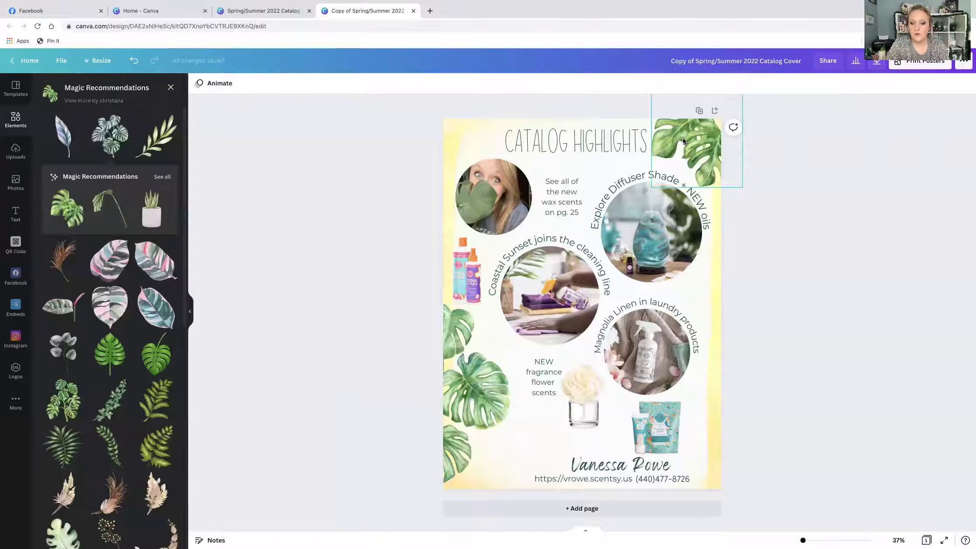
mouse_move(492, 353)
left_mouse_down()
mouse_move(353, 355)
mouse_move(495, 358)
left_mouse_up()
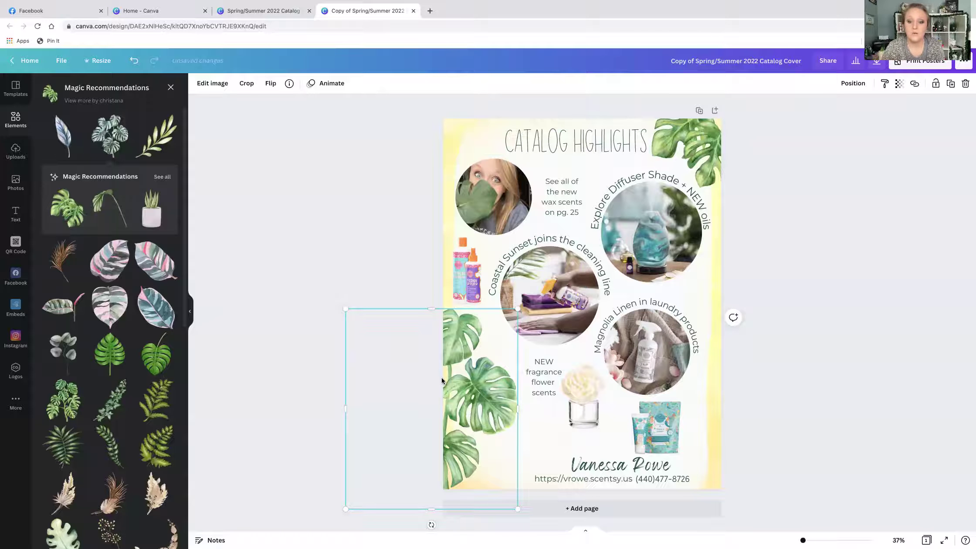
left_click(360, 205)
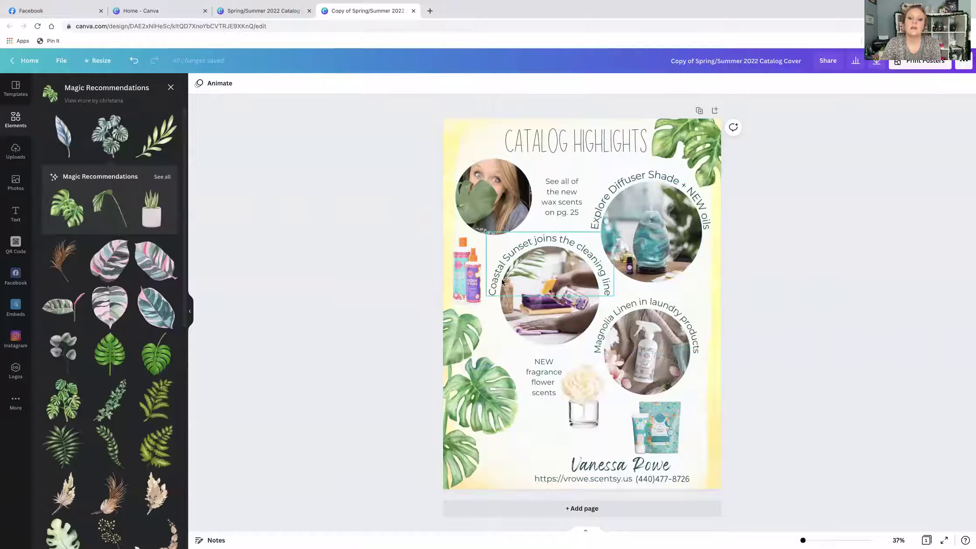
Step: Curve the CATALOG HIGHLIGHTS title with a curve value of 25 and nudge it into place at the top of the poster
left_click(594, 267)
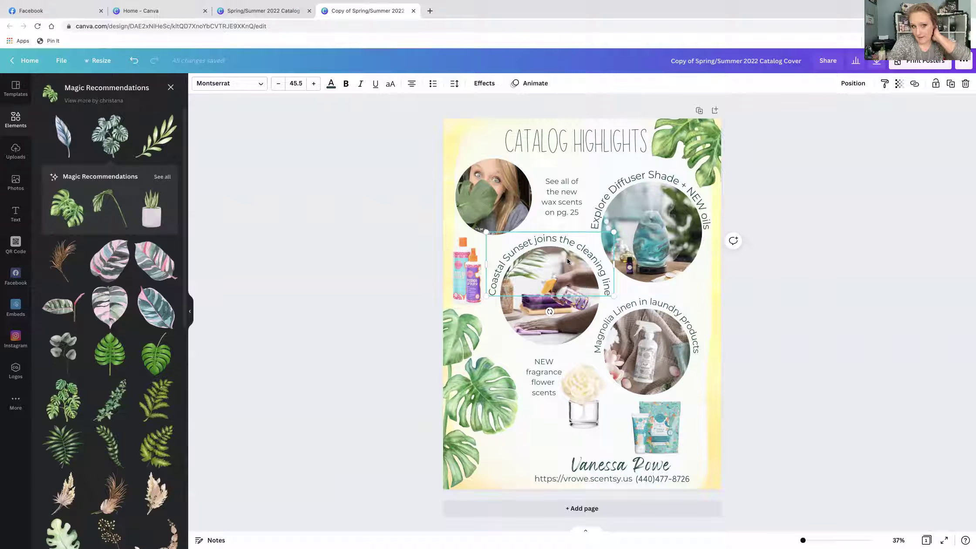
left_click(567, 196)
left_click(575, 145)
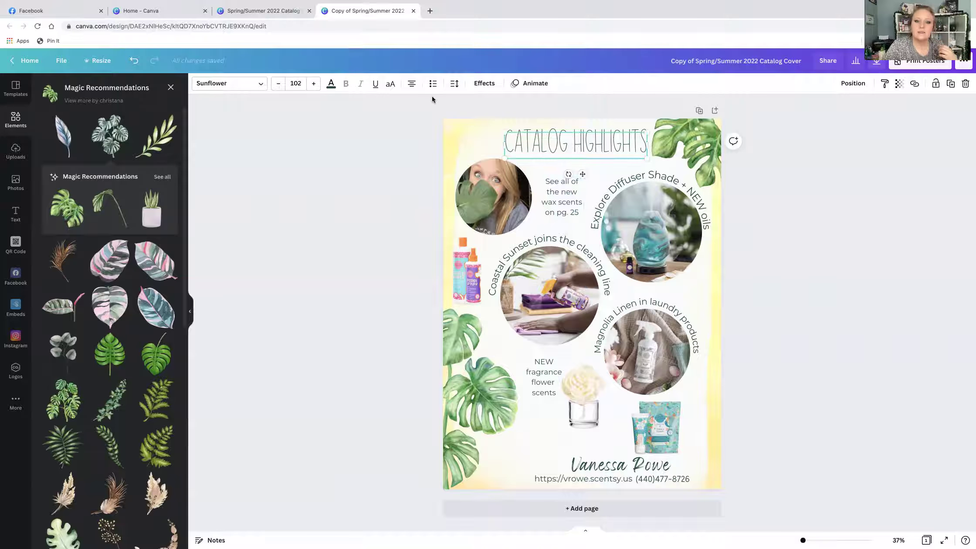
left_click(484, 84)
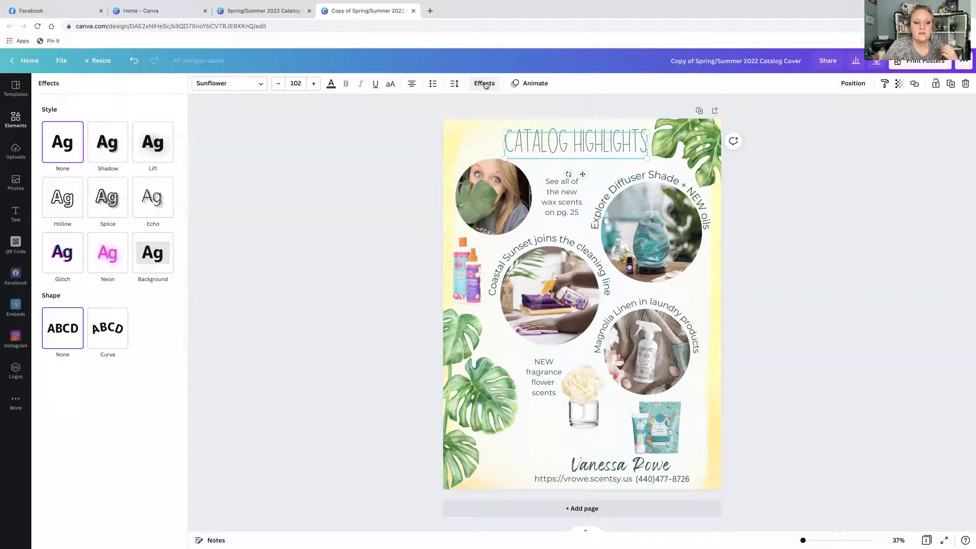
left_click(106, 338)
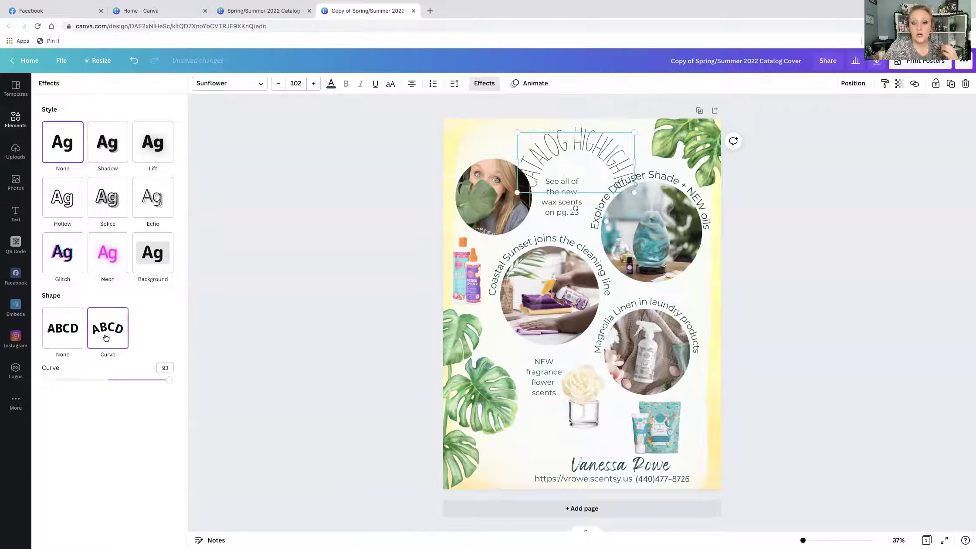
left_click_drag(168, 381, 124, 380)
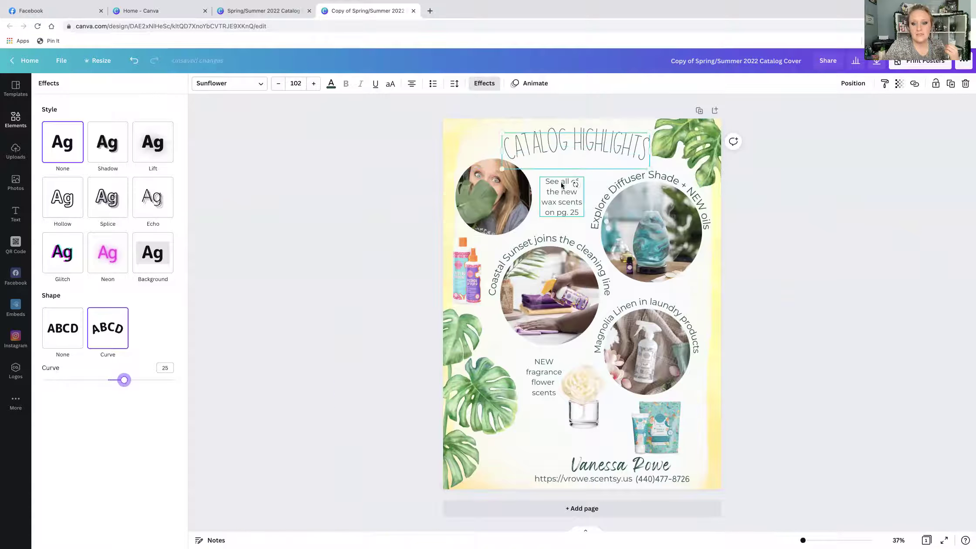
left_click(424, 157)
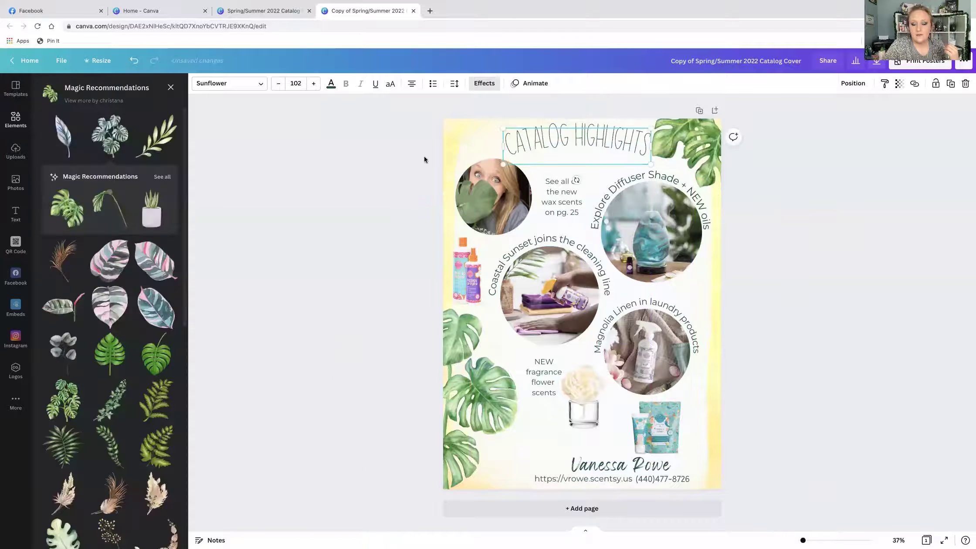
left_click(518, 144)
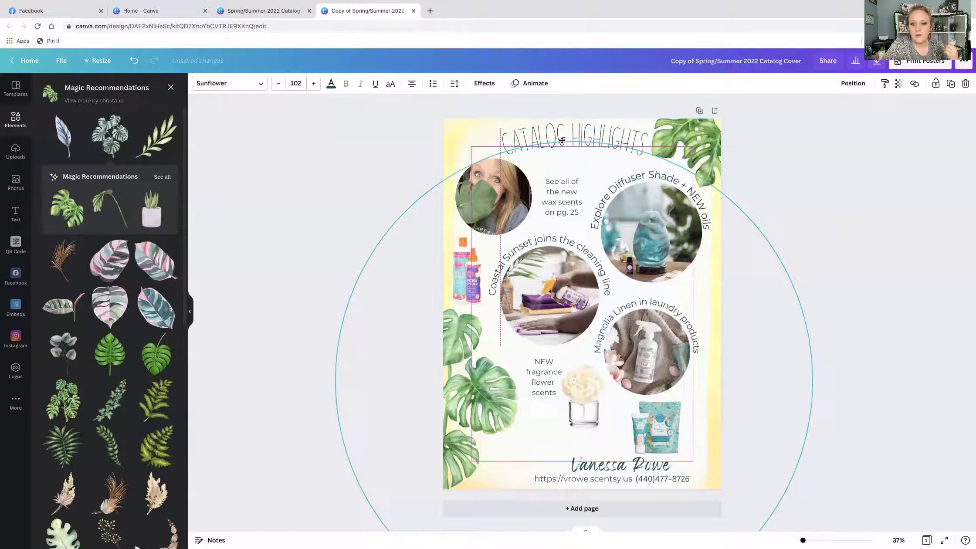
left_click(388, 174)
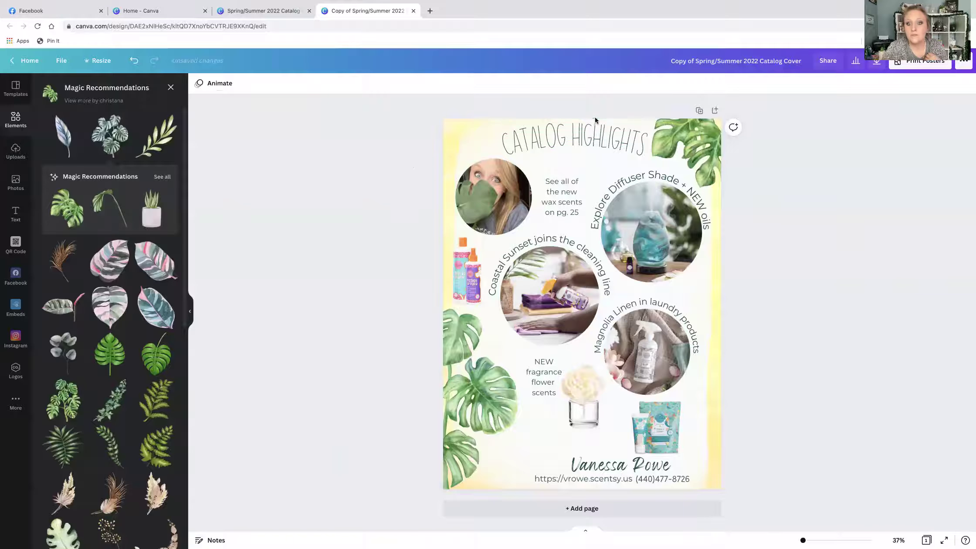
Step: Nudge the curved "Explore Diffuser Shade + NEW oils" text slightly down to sit closer to the diffuser photo
mouse_move(633, 190)
left_mouse_down()
mouse_move(636, 200)
mouse_move(637, 192)
left_mouse_up()
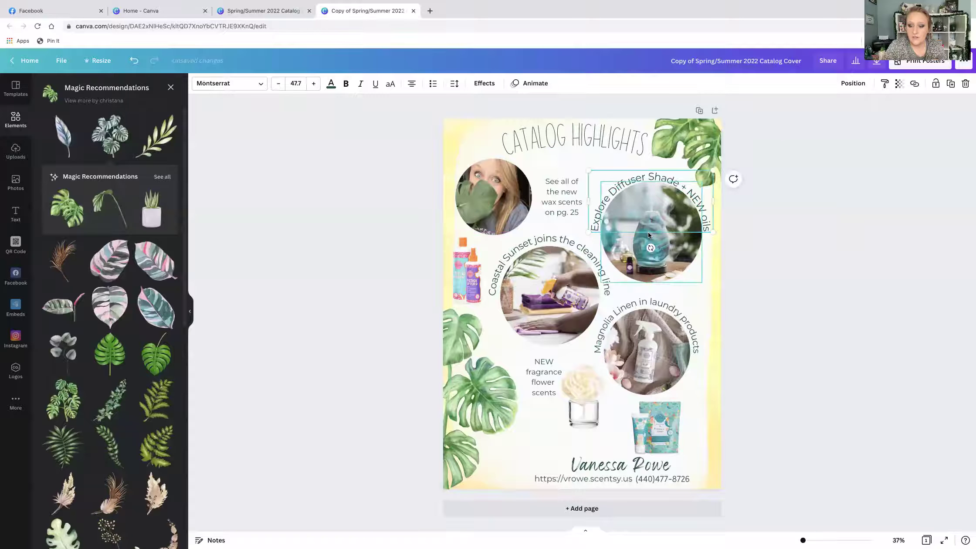
left_click(697, 277)
left_click_drag(680, 177, 681, 178)
left_click(699, 311)
left_click(703, 280)
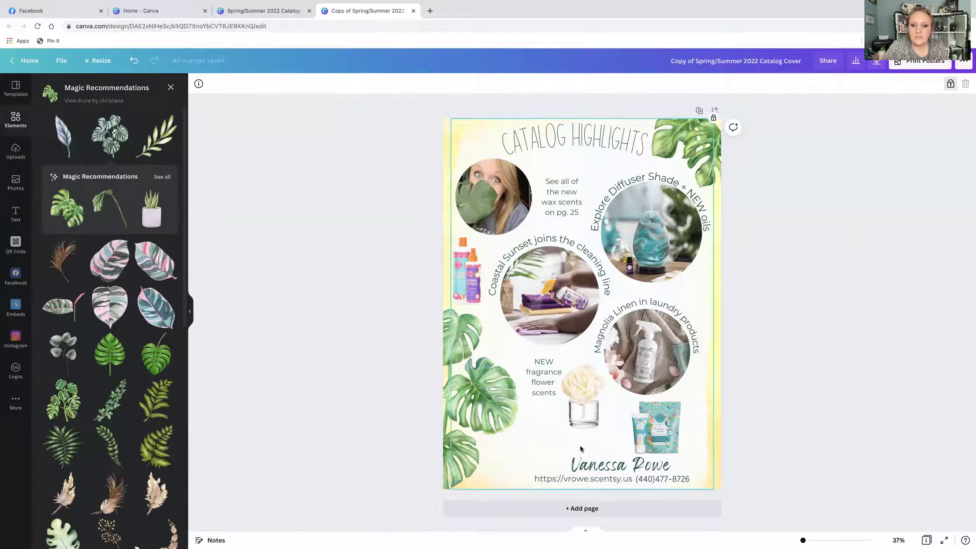
left_click(722, 434)
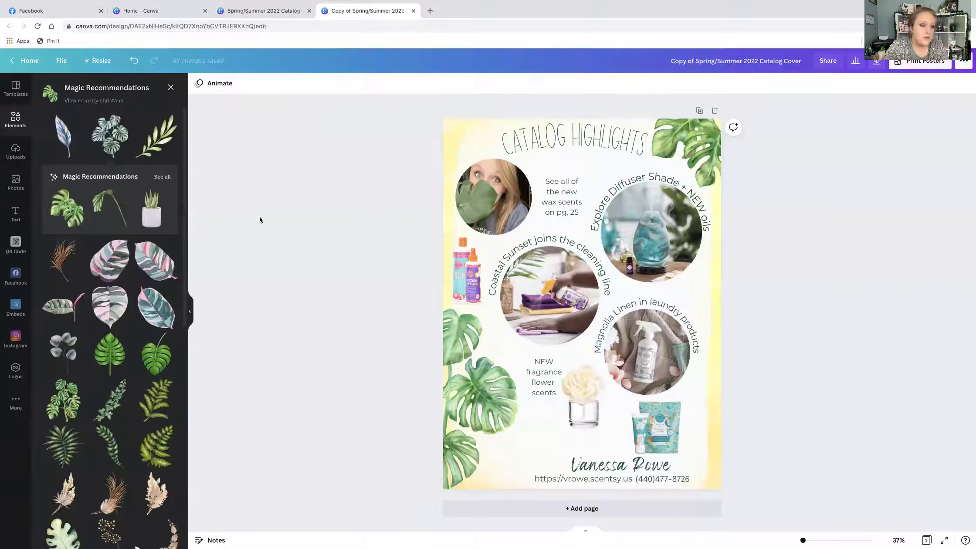
Step: Search the elements for "yellow watercolor" and try pulling the pale yellow watercolor image with white edges onto the poster
left_click(27, 149)
left_click(23, 126)
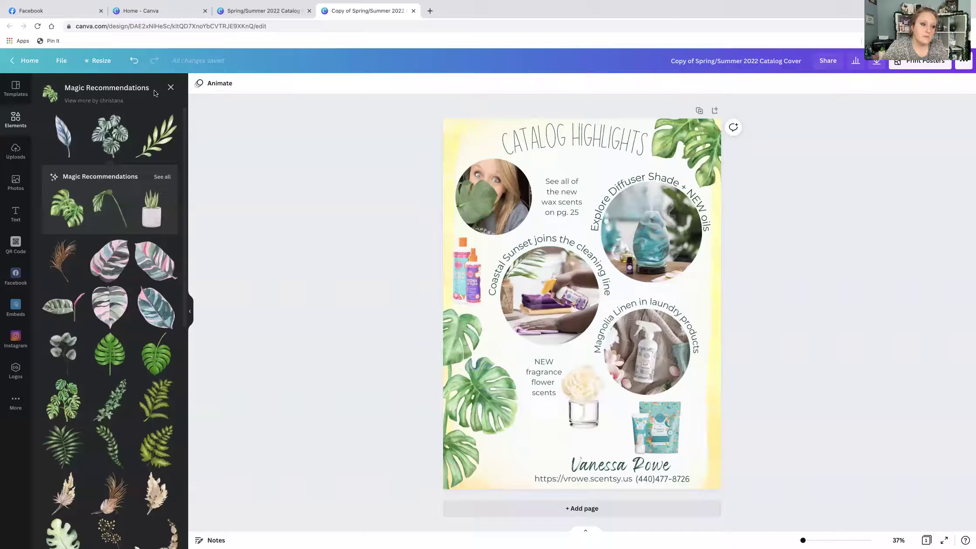
left_click(170, 88)
left_click(136, 92)
double_click(136, 91)
triple_click(136, 92)
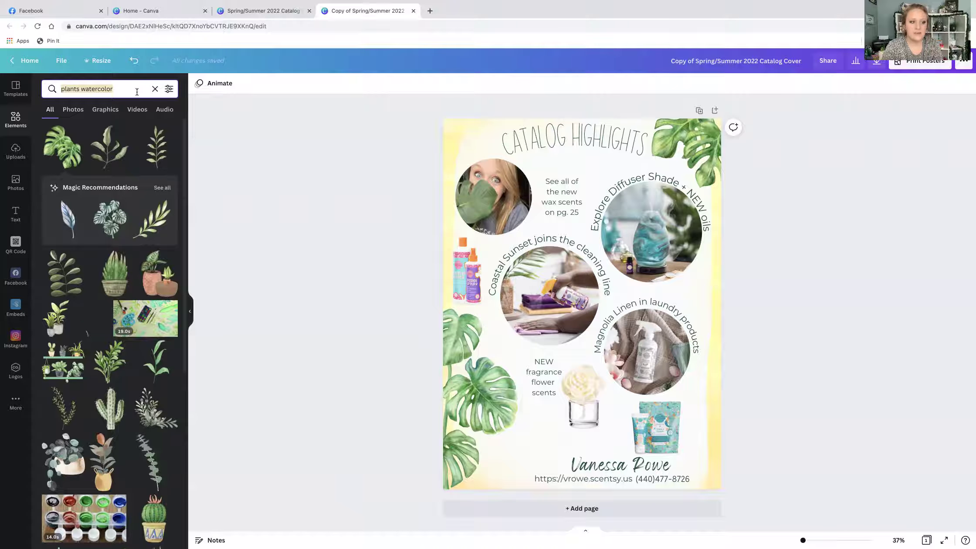
type("yellow wa")
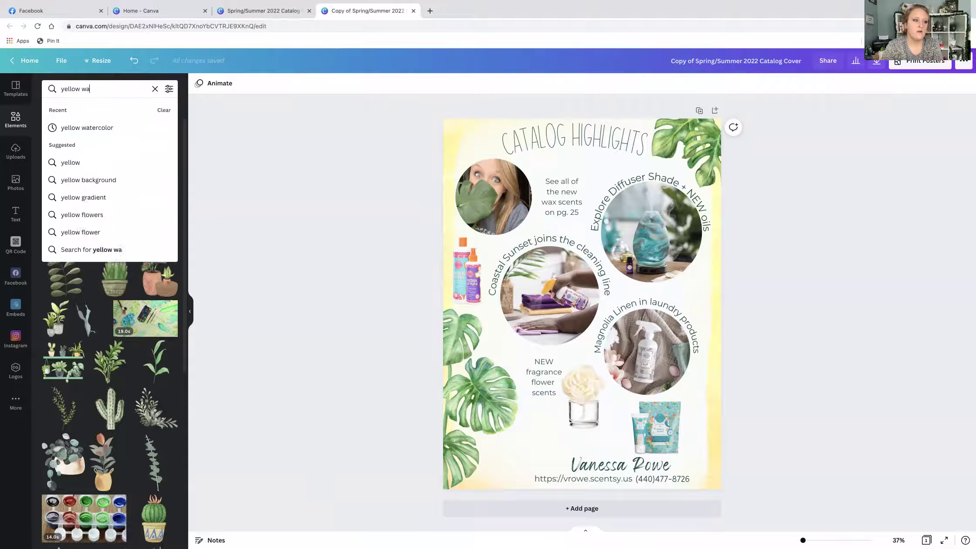
type("tercolor")
key("Return")
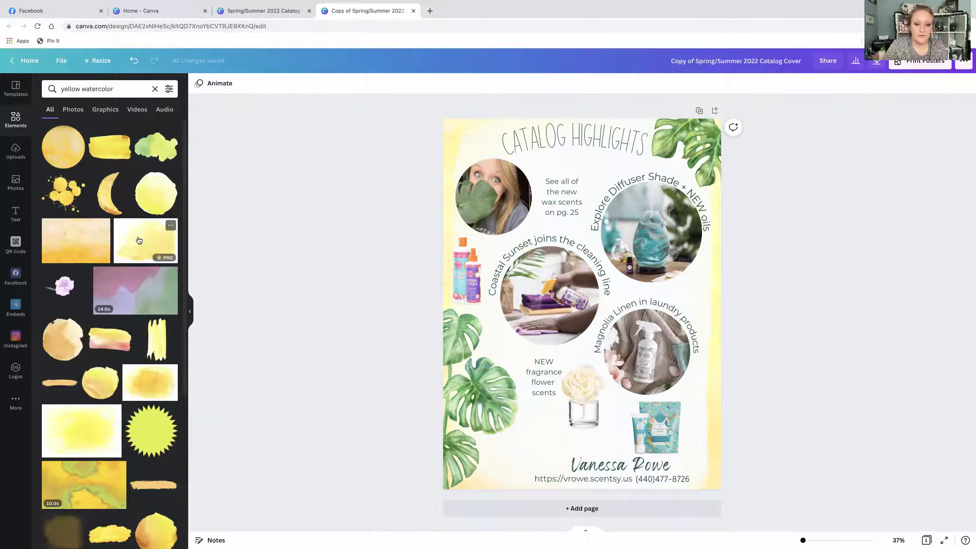
left_click_drag(139, 240, 445, 170)
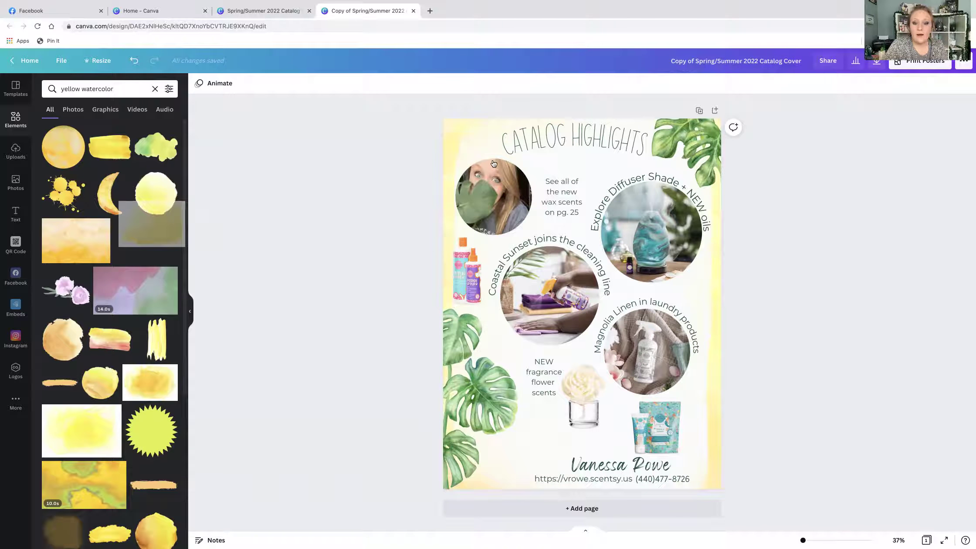
Step: Select the poster's yellow watercolor background image and unlock it
left_click(484, 149)
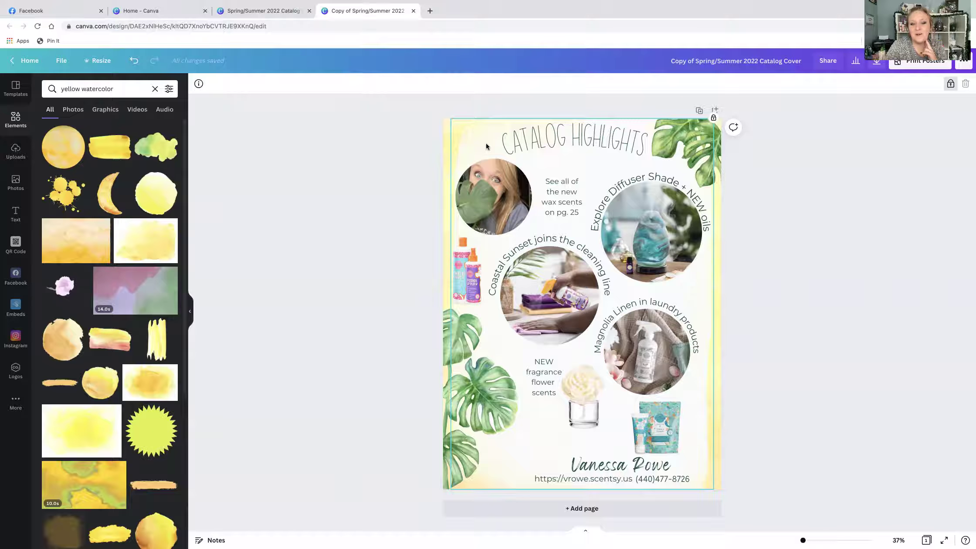
left_click(950, 83)
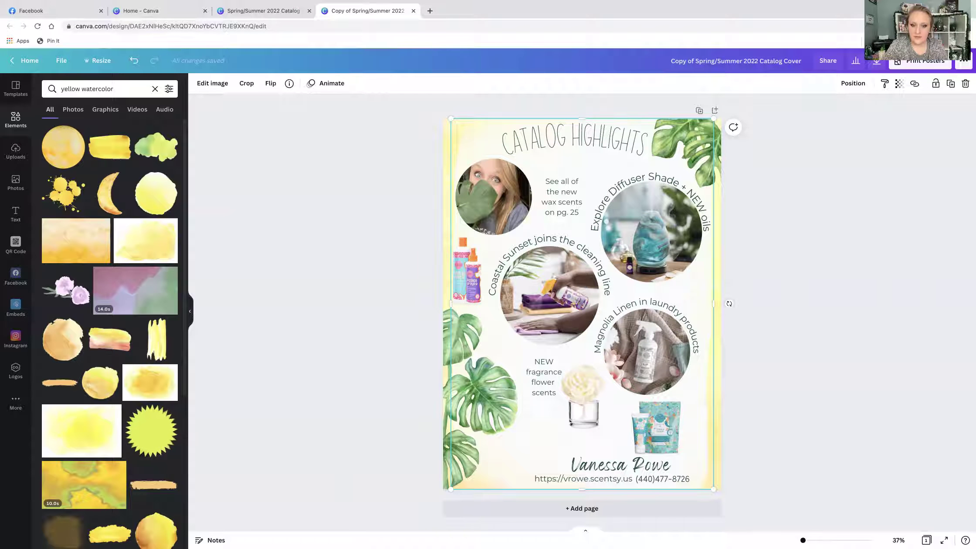
Step: Delete the unlocked watercolor image with the white centre from the catalog highlights poster
key("Delete")
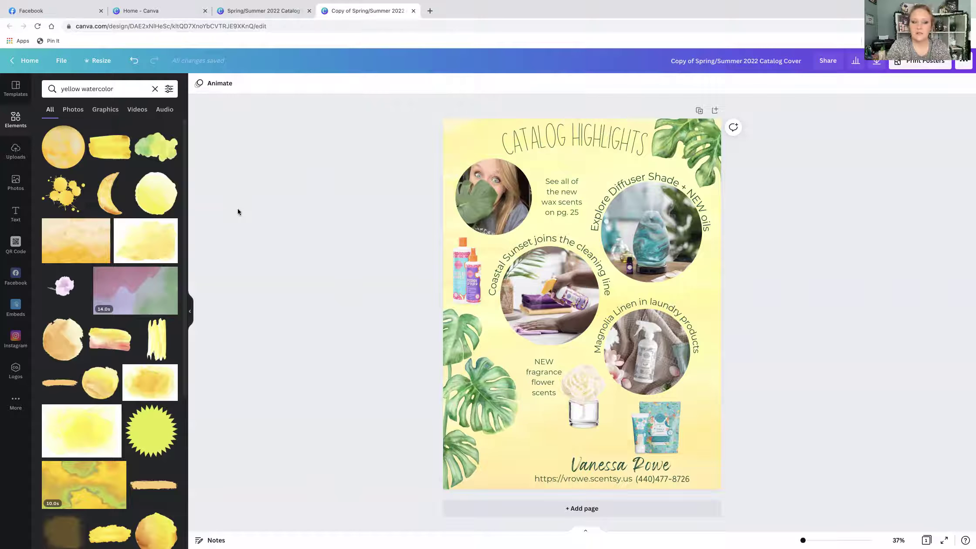
left_click(133, 61)
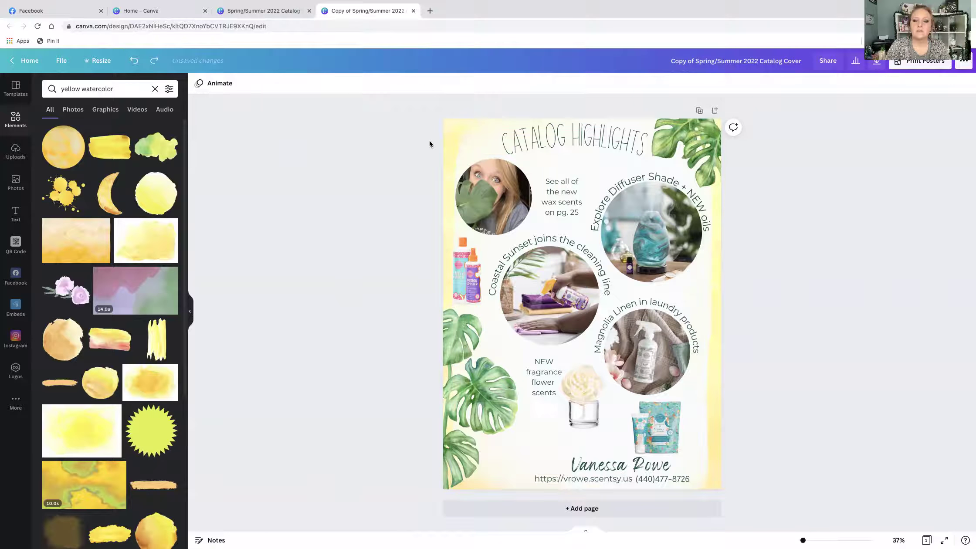
left_click(487, 141)
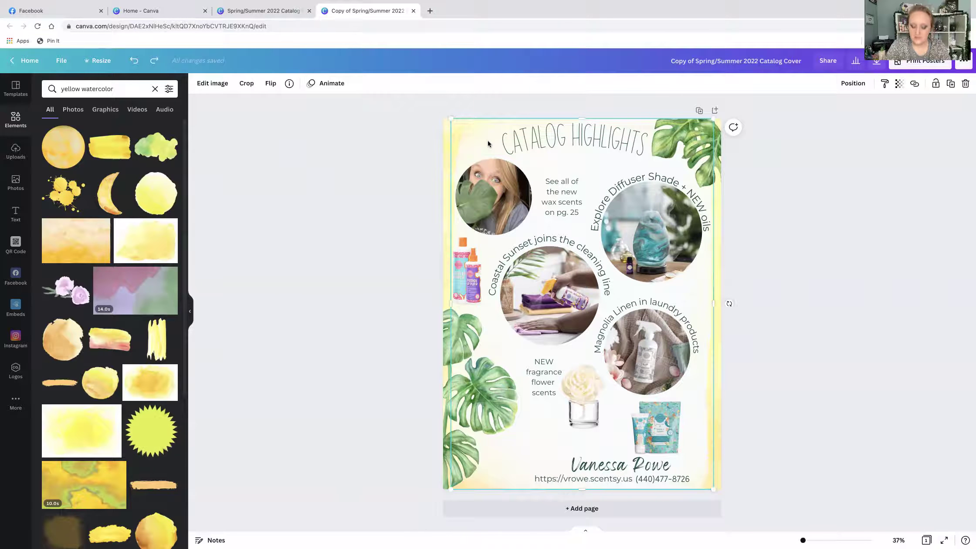
key("super+shift+z")
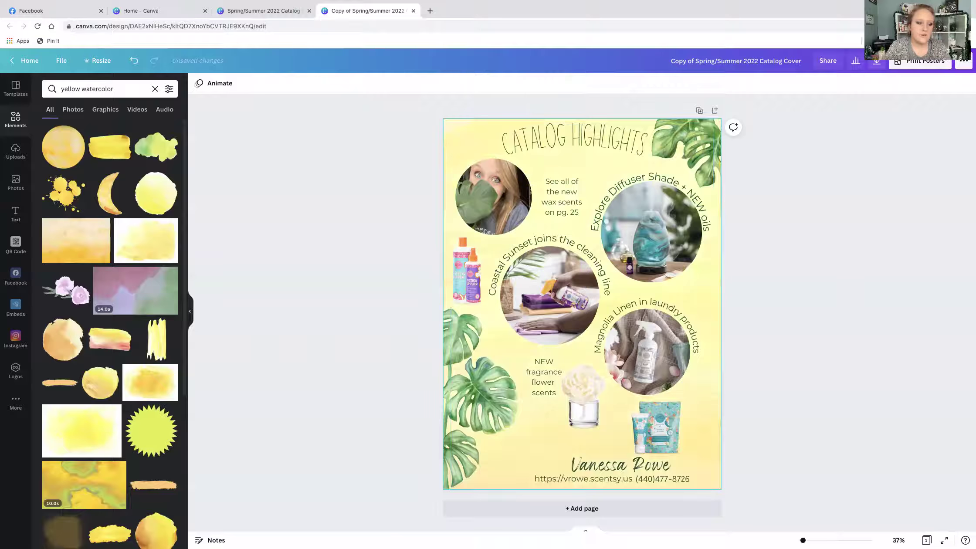
Step: Set the pale yellow watercolor image with white edges as the poster background and give it a transparency of 42
left_click_drag(148, 243, 444, 211)
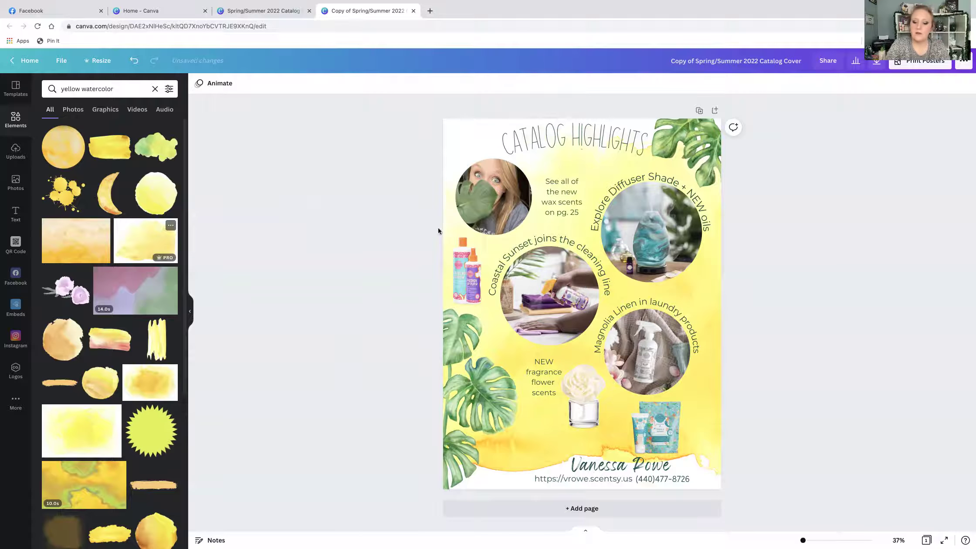
left_click(535, 443)
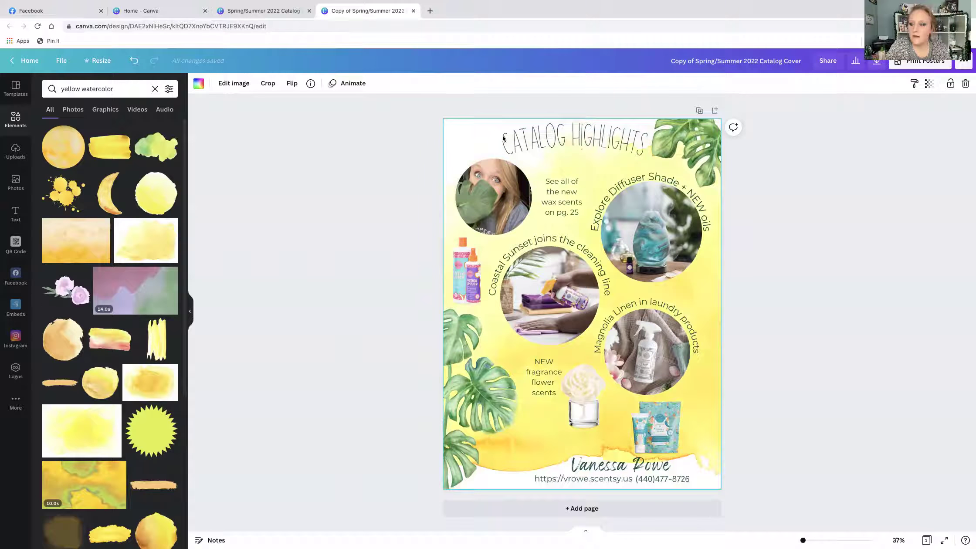
left_click(929, 84)
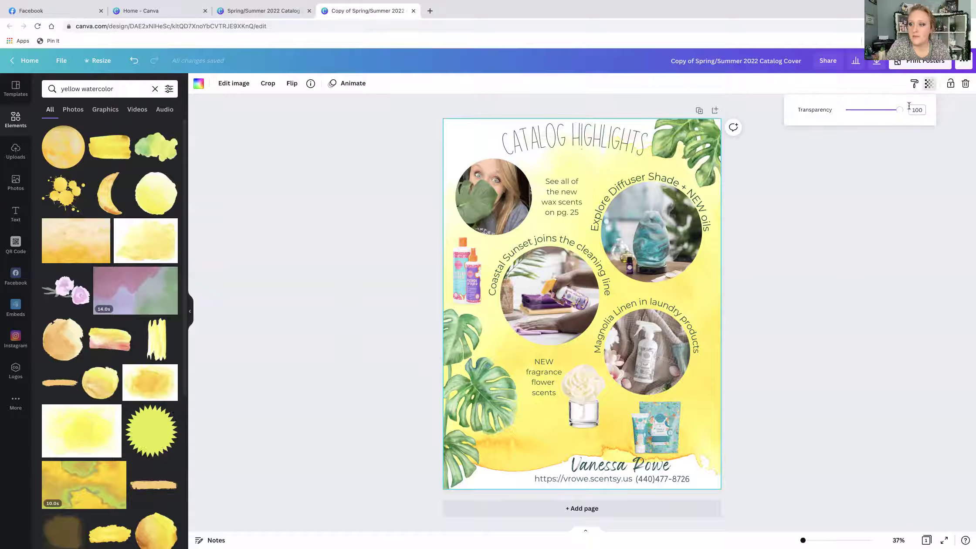
left_click_drag(899, 110, 868, 112)
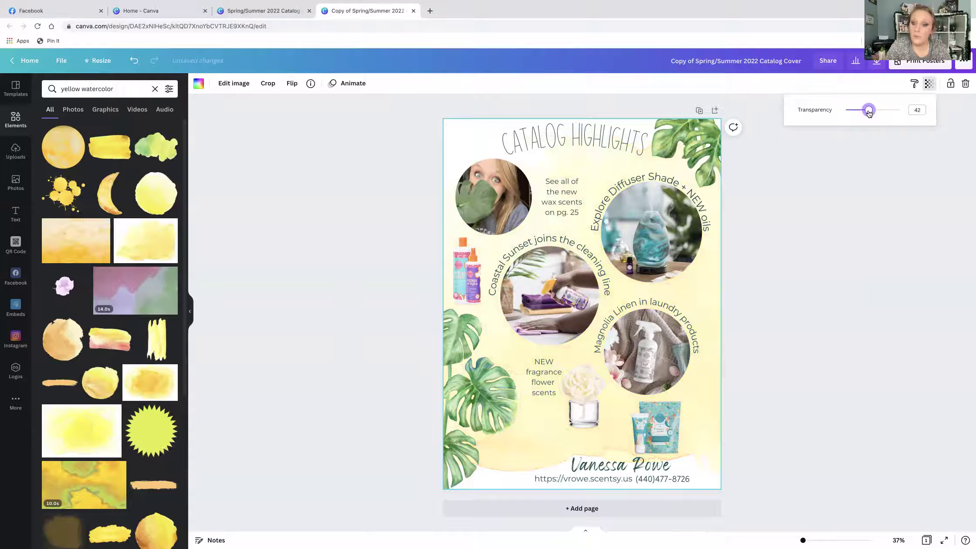
left_click(804, 315)
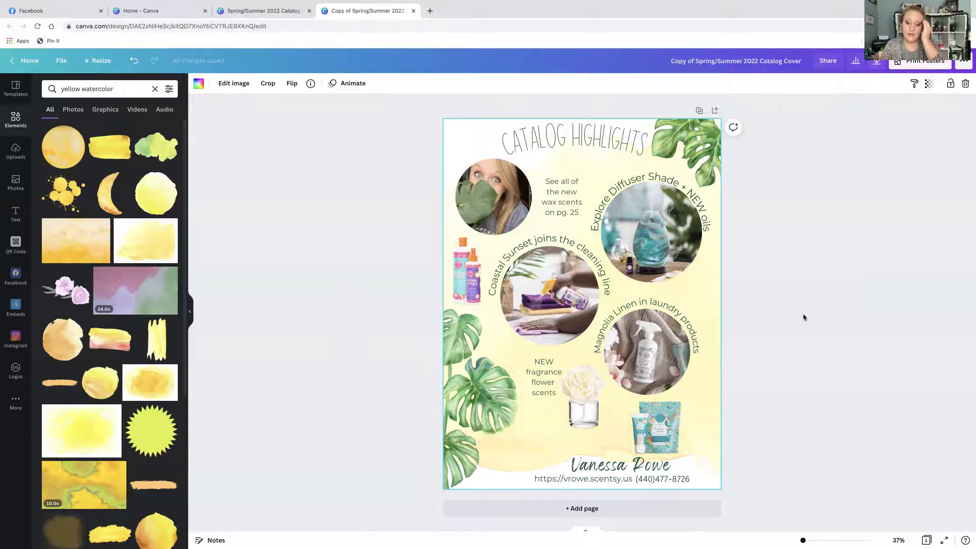
Step: Enlarge and reposition the background image within its crop so the yellow wash covers the poster's lower edge
left_click(703, 294)
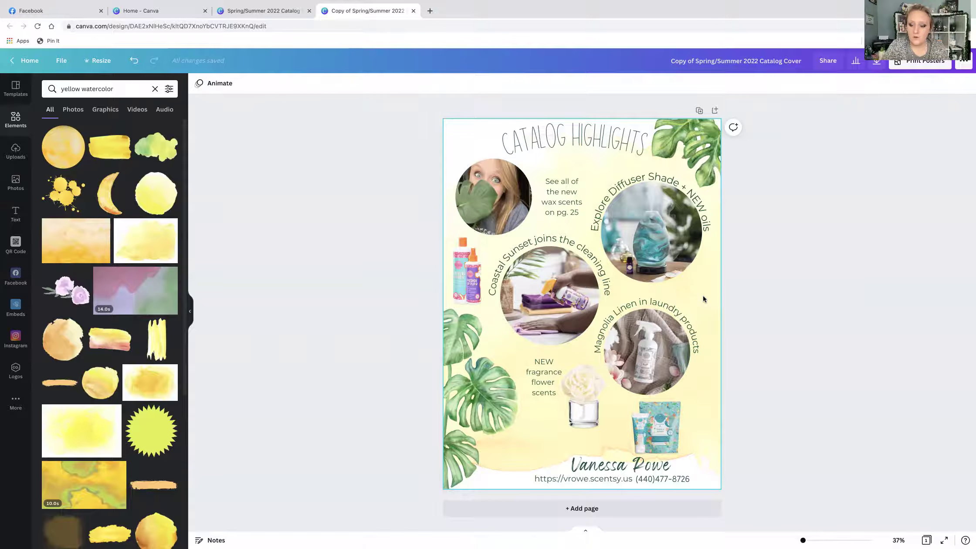
left_click(703, 295)
left_click(267, 83)
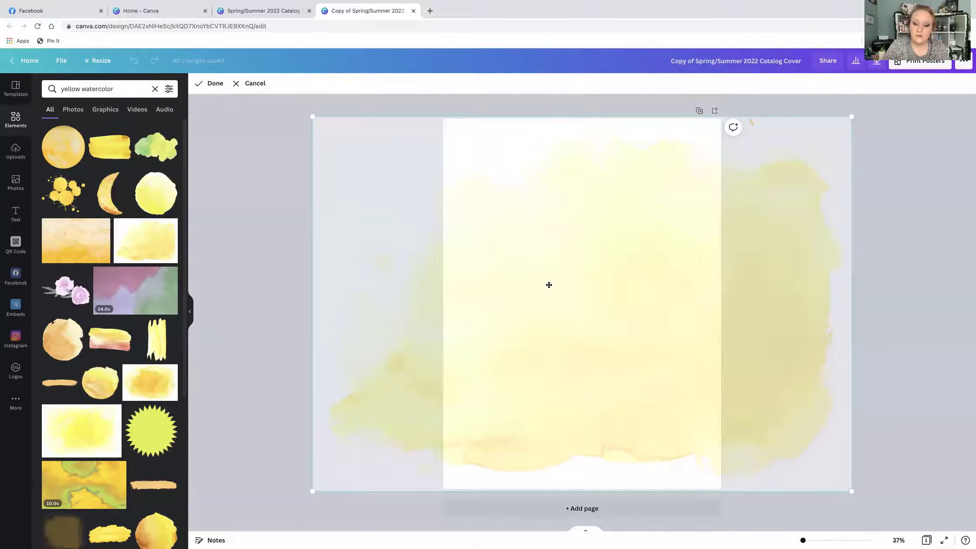
left_click_drag(851, 116, 958, 55)
left_click_drag(763, 176, 758, 225)
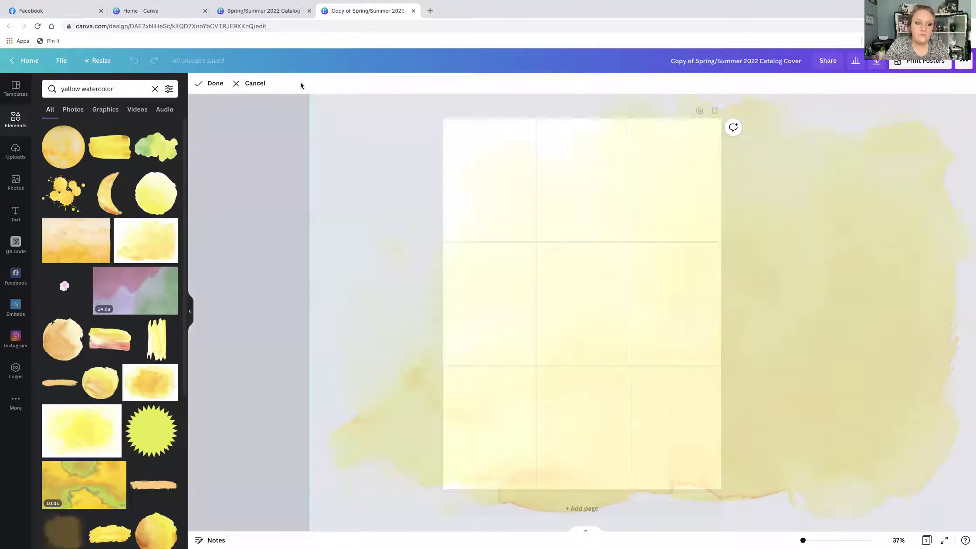
left_click(210, 84)
left_click(324, 169)
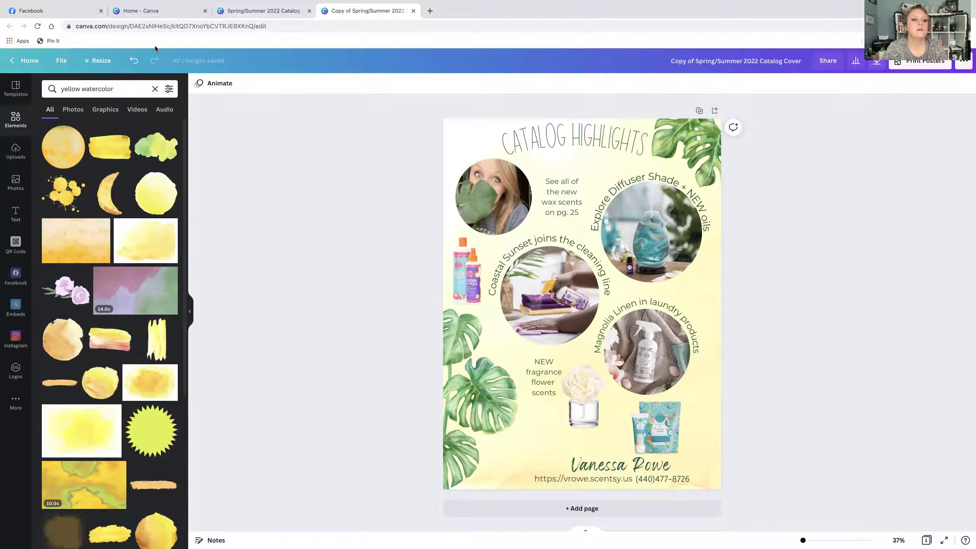
Step: Open the copied February 2022 bingo newsletter from the recent designs on the Canva home page
left_click(175, 11)
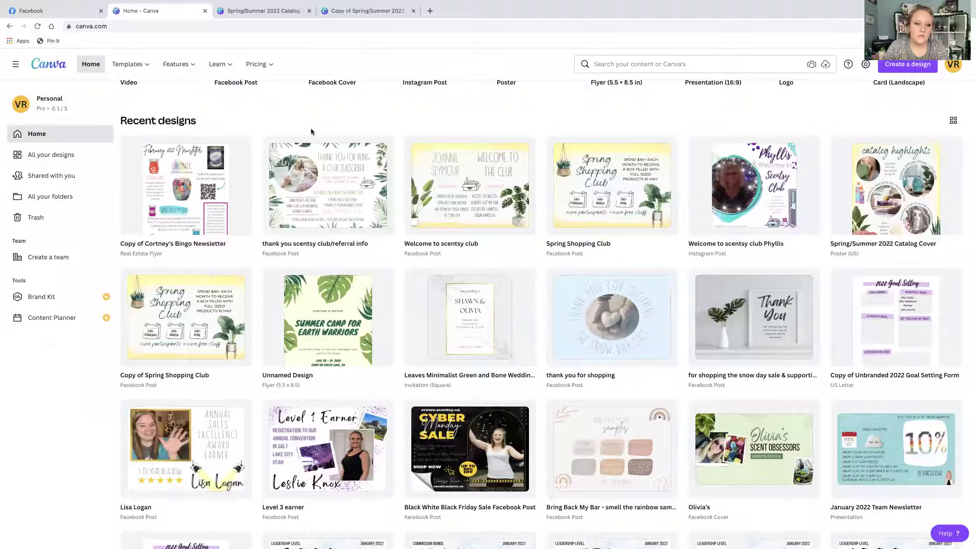
left_click(176, 197)
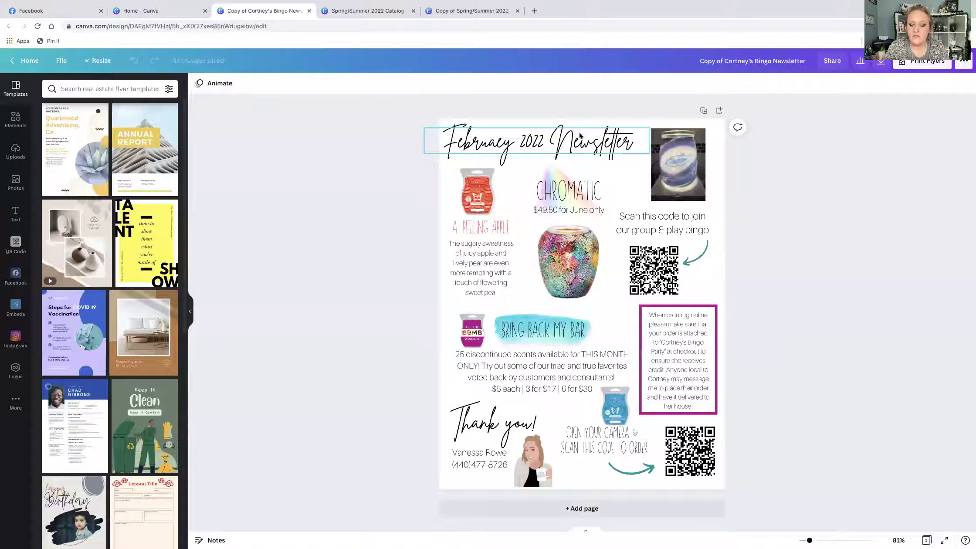
left_click(534, 11)
left_click(497, 29)
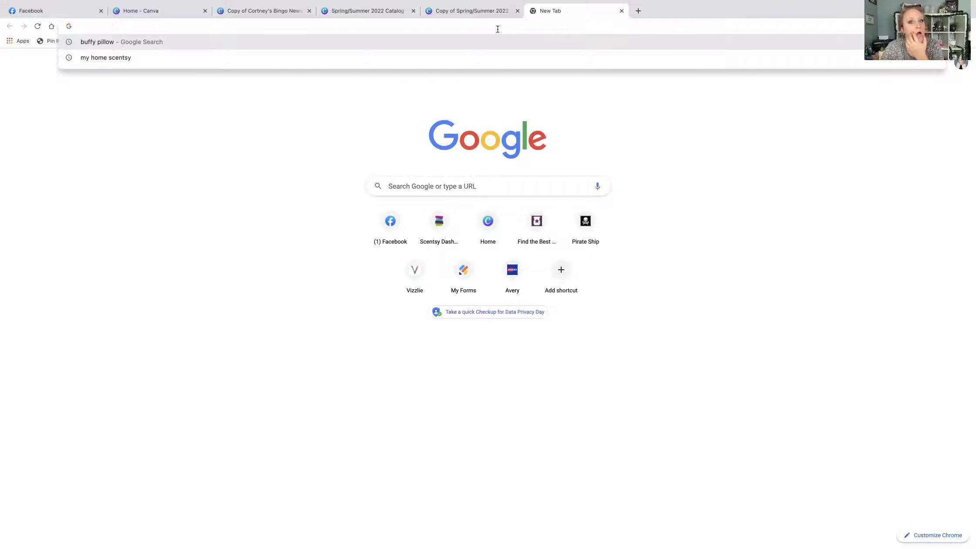
left_click(621, 11)
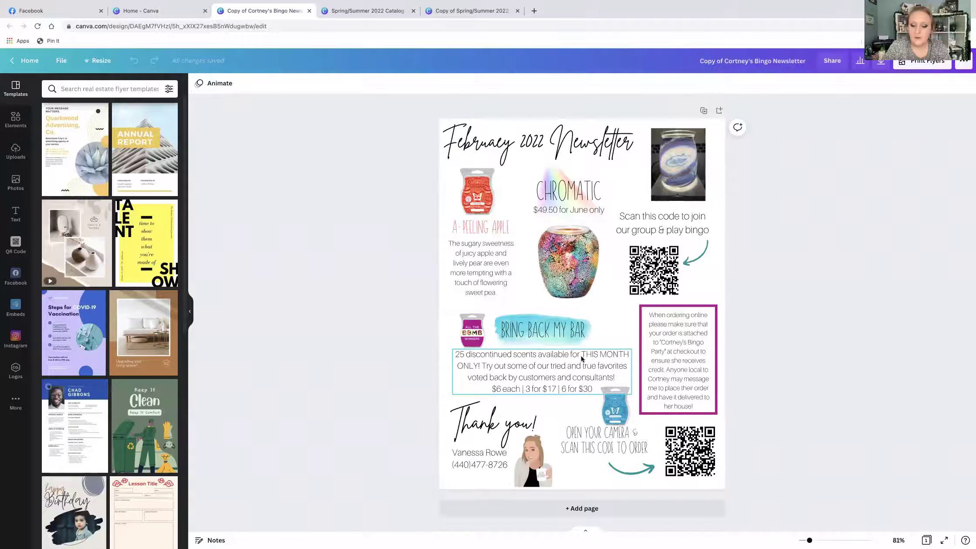
left_click(541, 464)
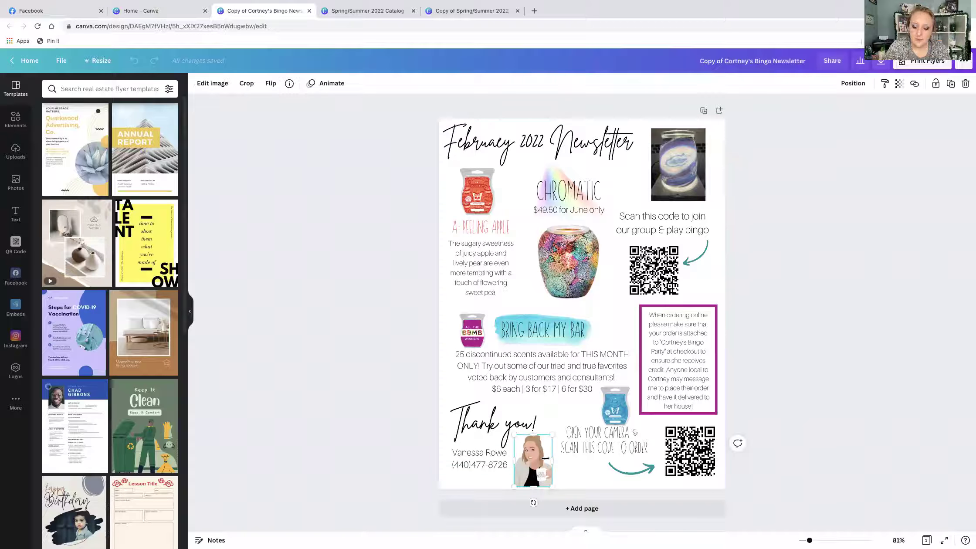
left_click(567, 467)
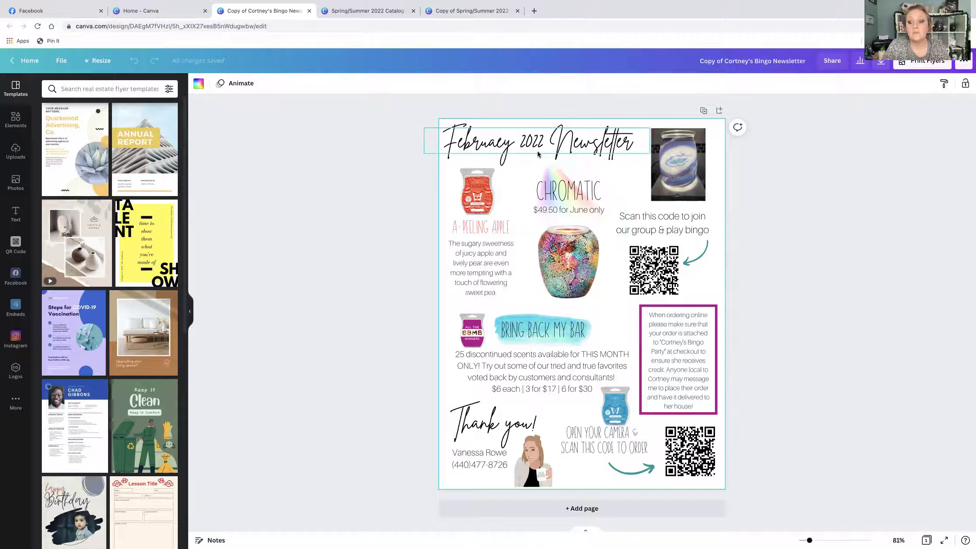
left_click(690, 145)
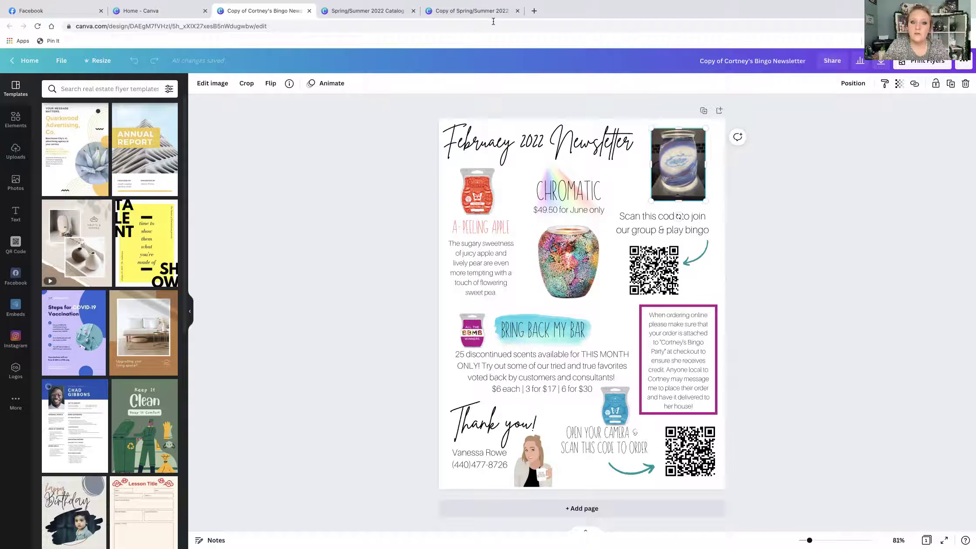
Step: Open the consultant's Scentsy store website in a new tab and find the Better Together Warmer among the Scent & Warmer of the Month products
left_click(534, 11)
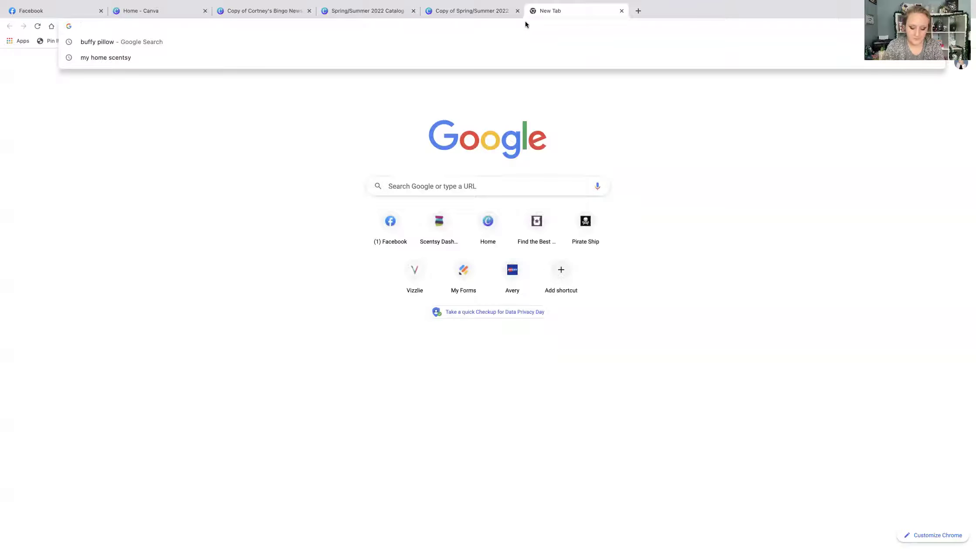
type("vrowe.scentsy.us")
key("Return")
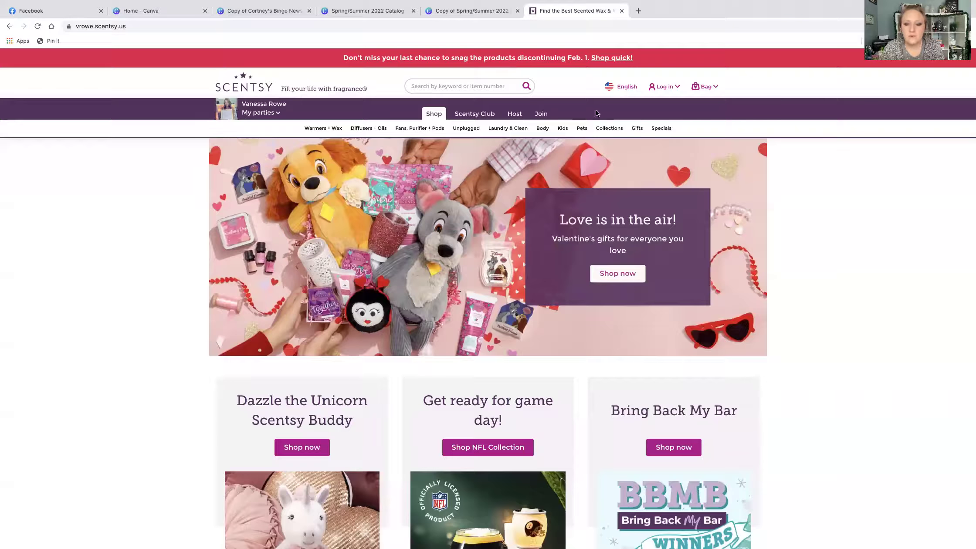
mouse_move(651, 131)
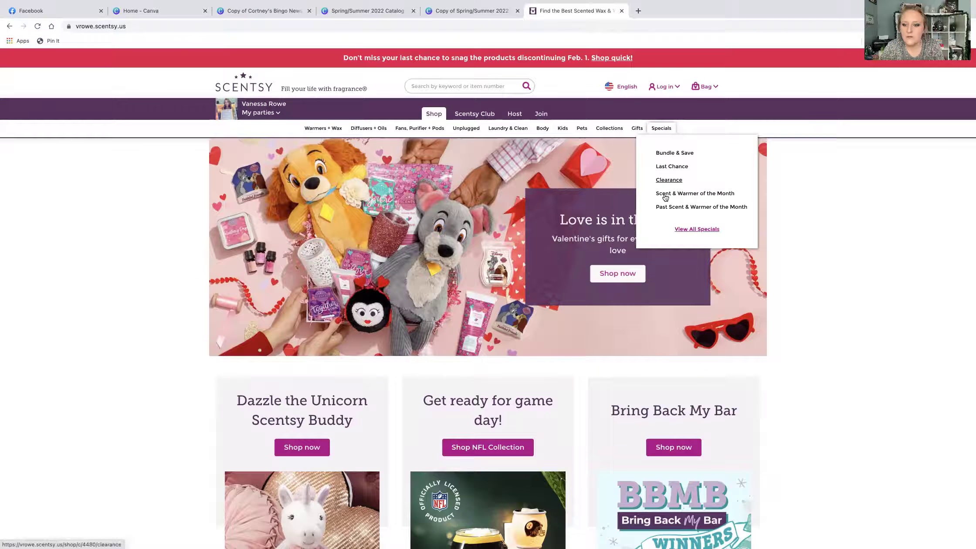
left_click(665, 195)
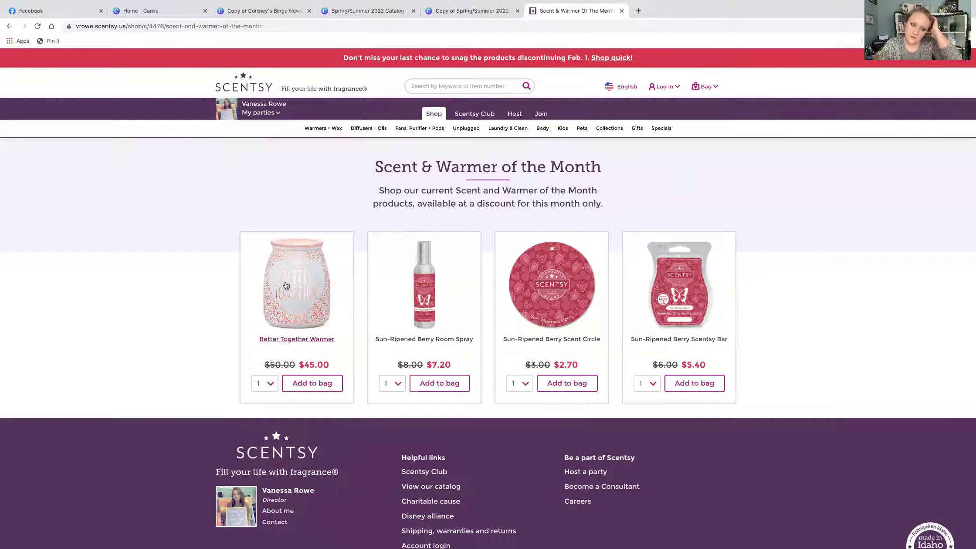
left_click(310, 270)
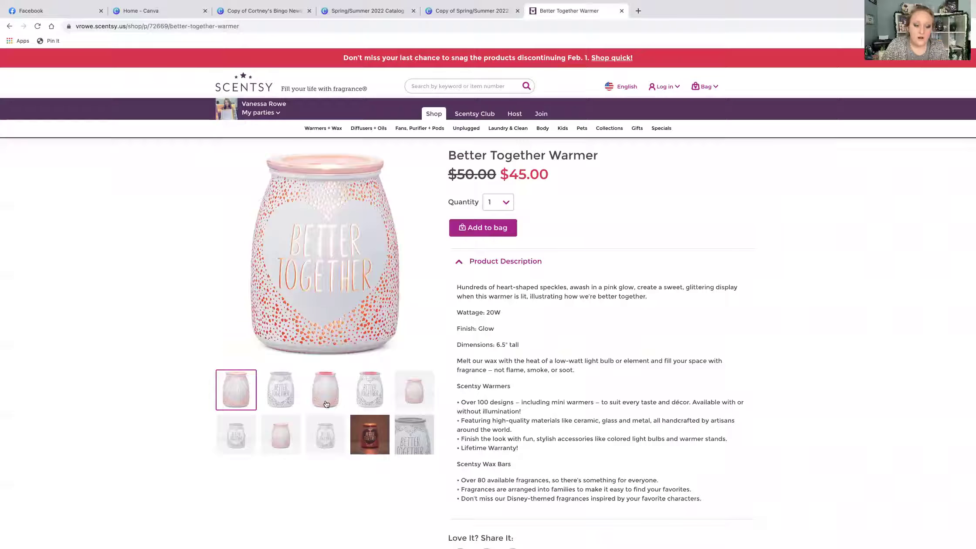
Step: Copy the unlit Better Together Warmer picture from the product page, paste it into the newsletter and shrink it to about half size
left_click(291, 398)
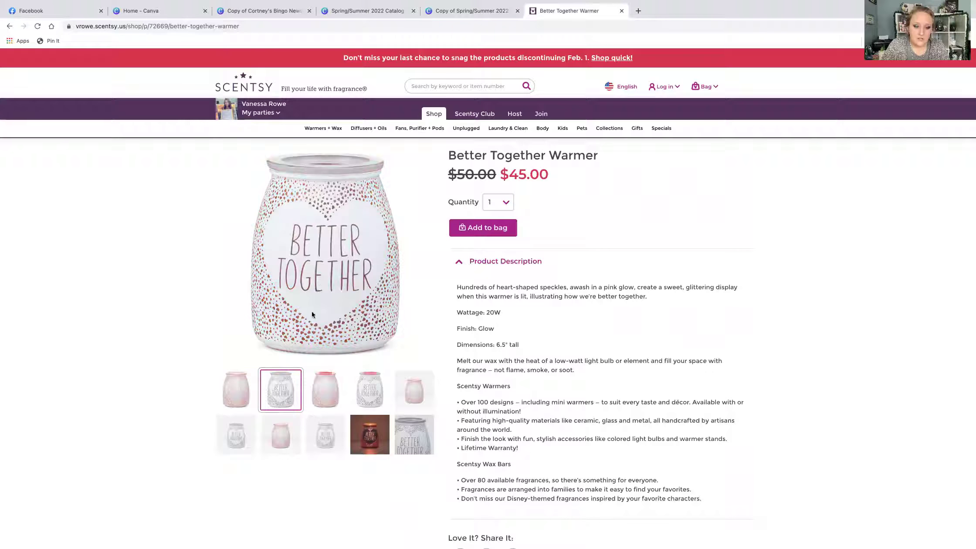
right_click(319, 287)
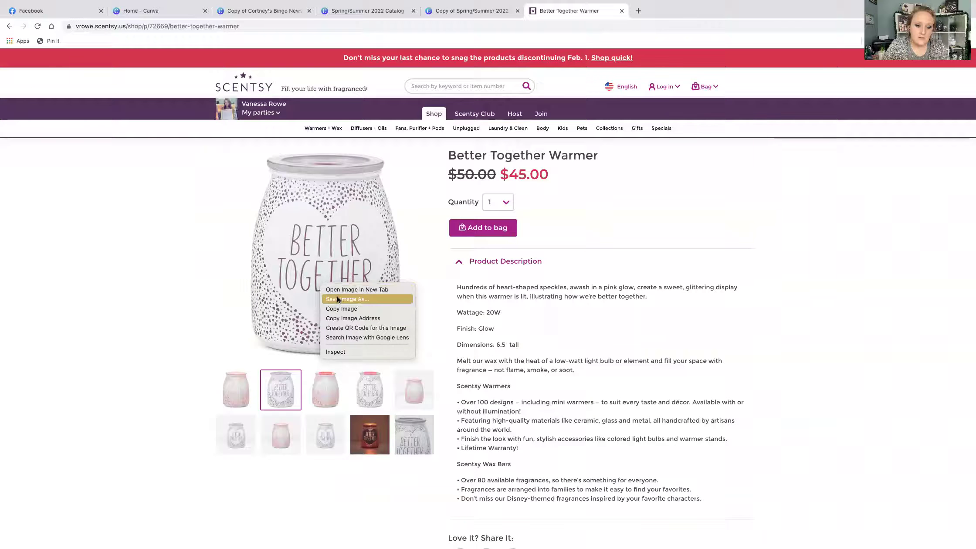
left_click(337, 307)
left_click(264, 10)
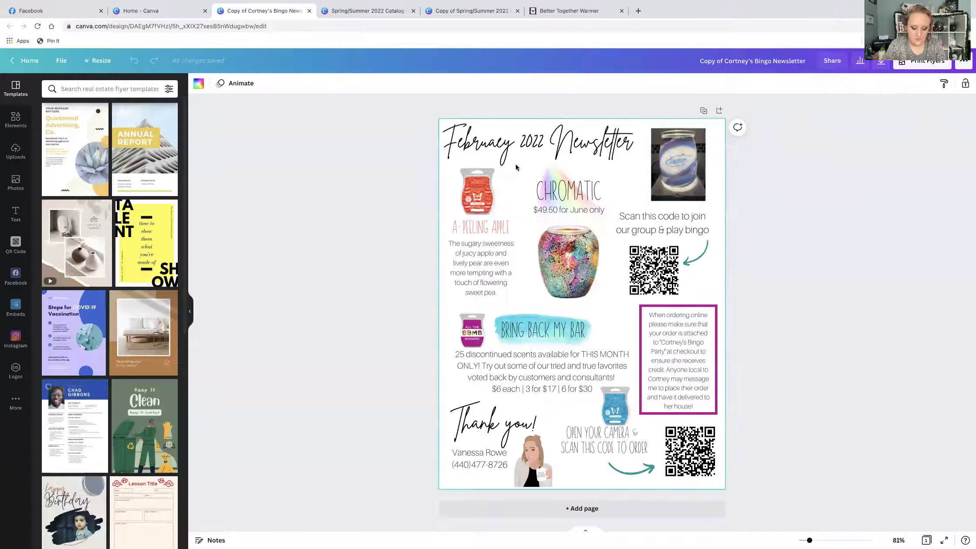
key("ctrl+v")
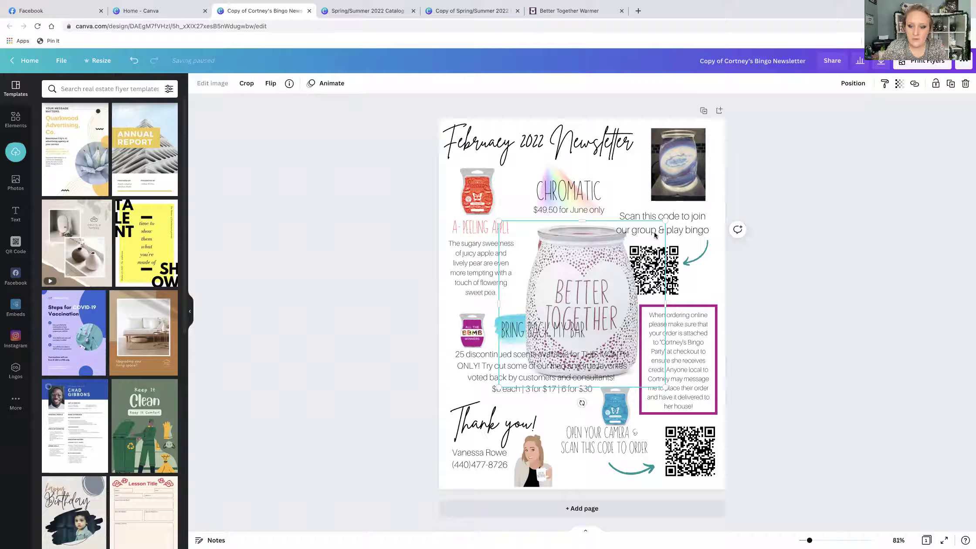
left_click_drag(662, 222, 571, 259)
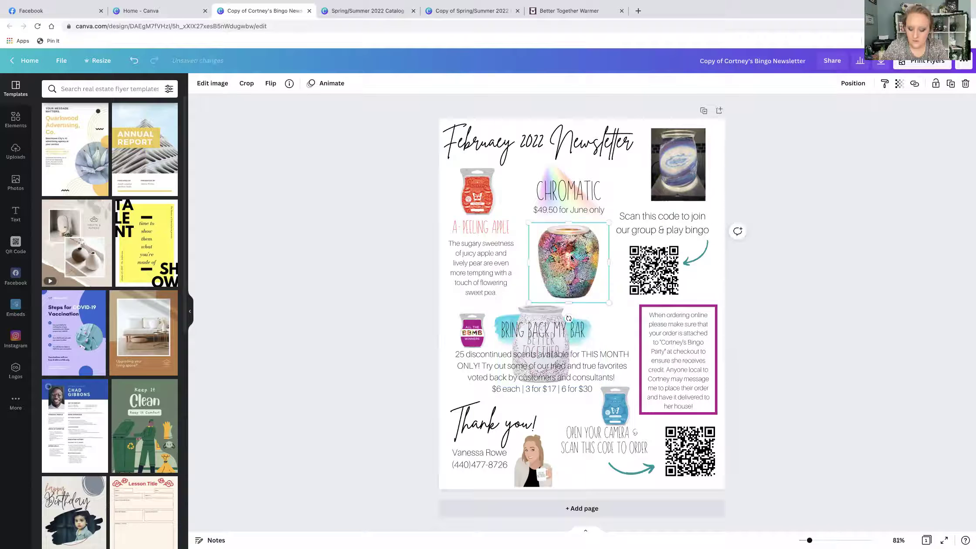
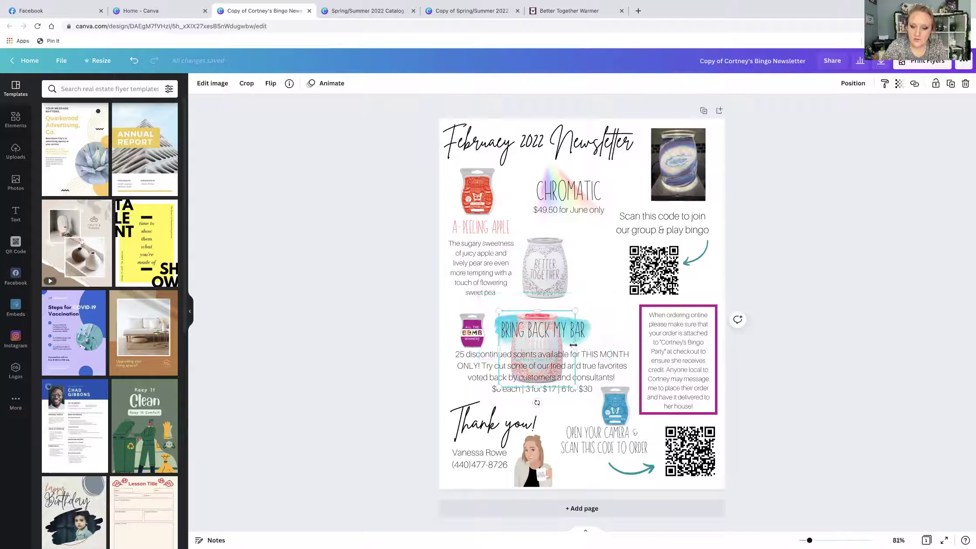
Step: Place the lit Better Together Warmer picture beside the unlit one and shrink it to match
left_click_drag(565, 346, 625, 266)
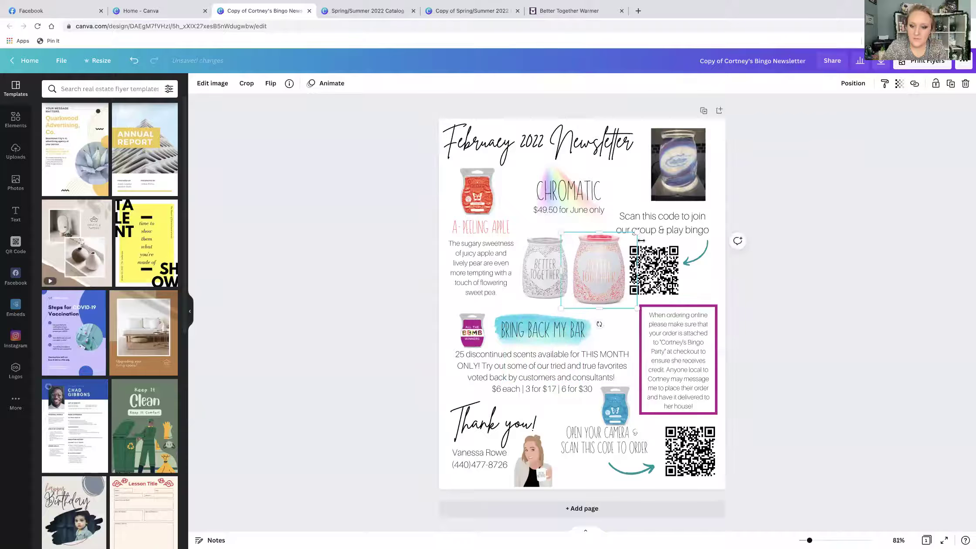
left_click_drag(635, 233, 609, 256)
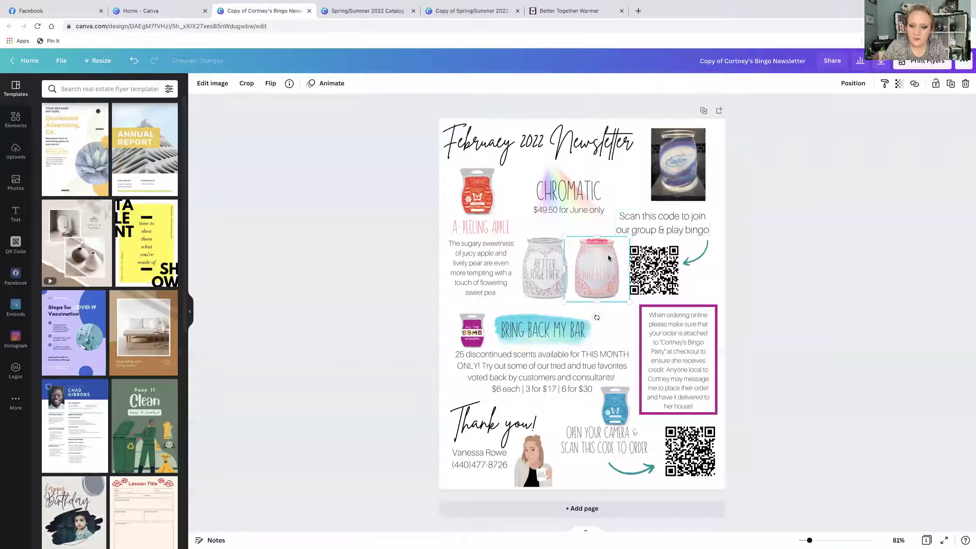
left_click(751, 233)
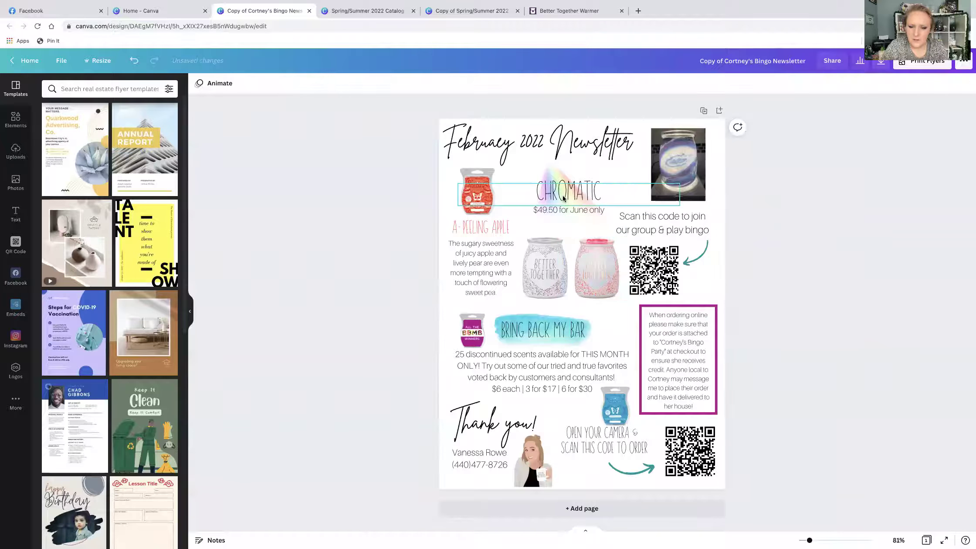
Step: Switch back to the Better Together Warmer product page
left_click(581, 12)
left_click(517, 11)
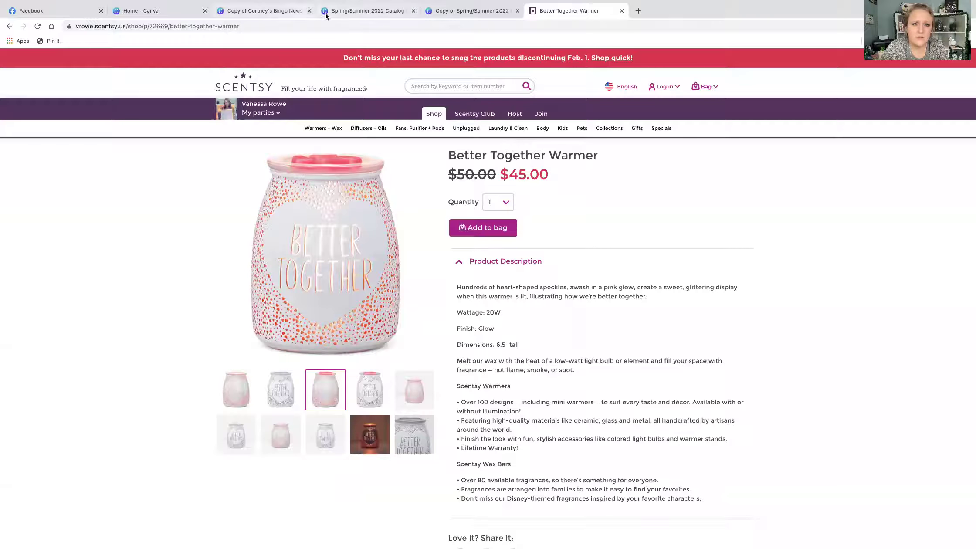
Step: Close the catalog design tabs, return to the newsletter, replace the CHROMATIC heading with "BETTER TOGETHER" and remove the rainbow splash behind it
left_click(413, 10)
left_click(264, 11)
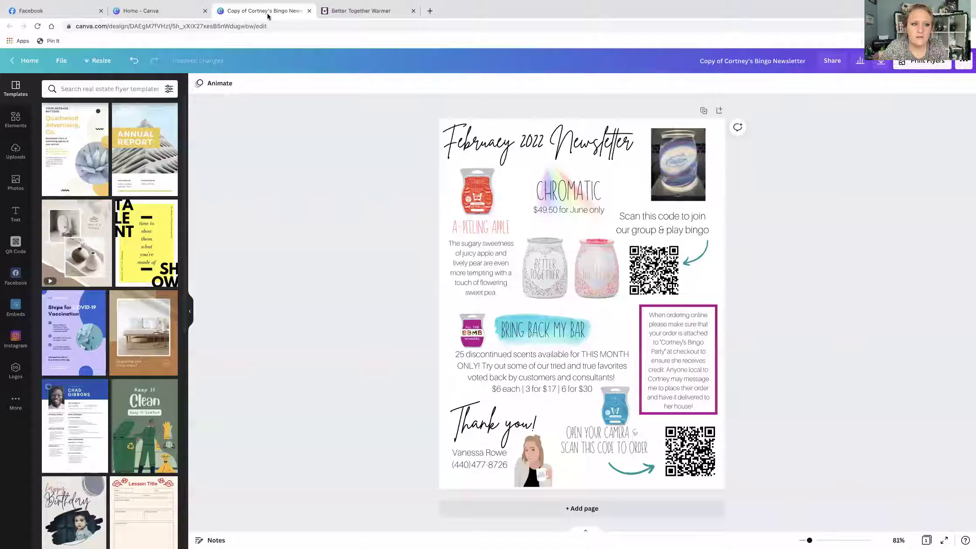
left_click(583, 196)
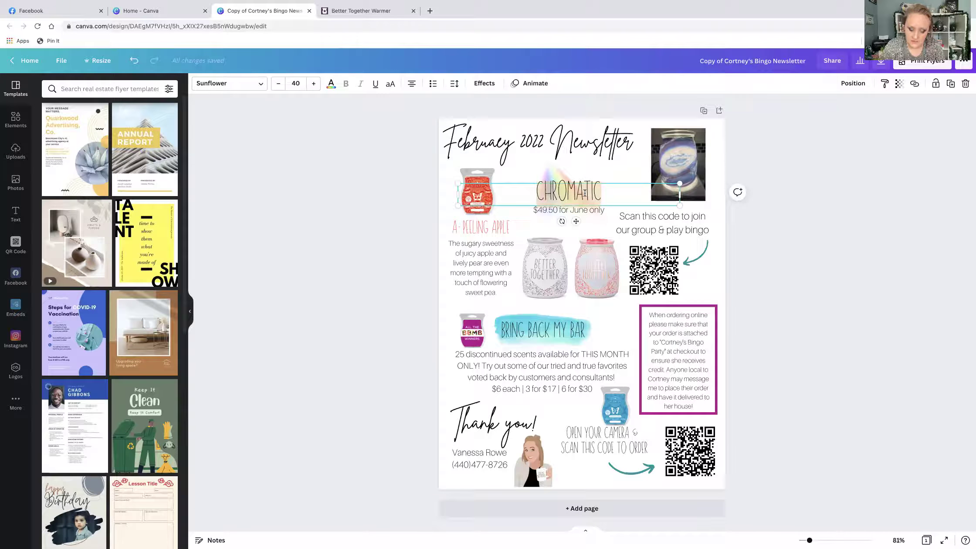
double_click(584, 192)
type("BETTER TOGETHER")
key("Escape")
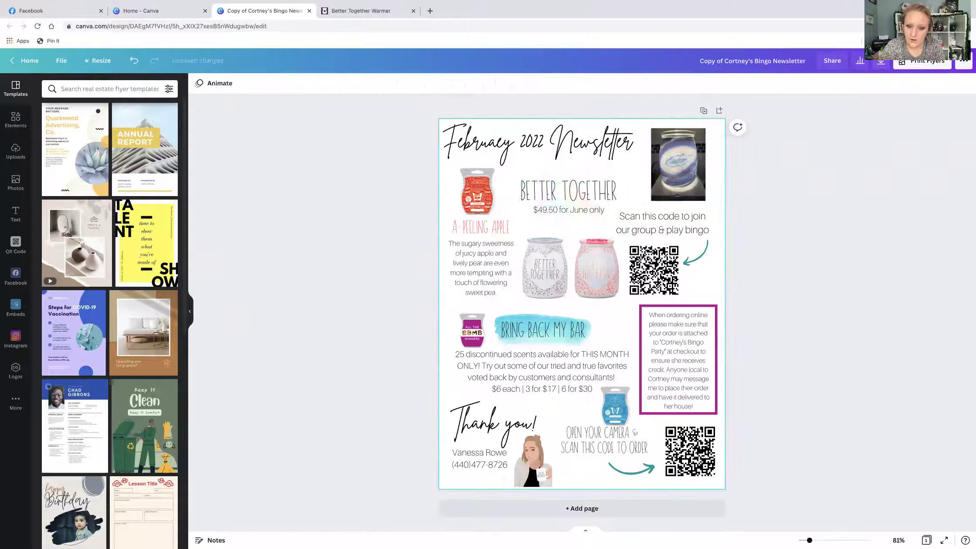
Step: Find a brush-painted "red heart" among the elements, add it to the newsletter, shrink it and center it on the BETTER TOGETHER heading
left_click(10, 121)
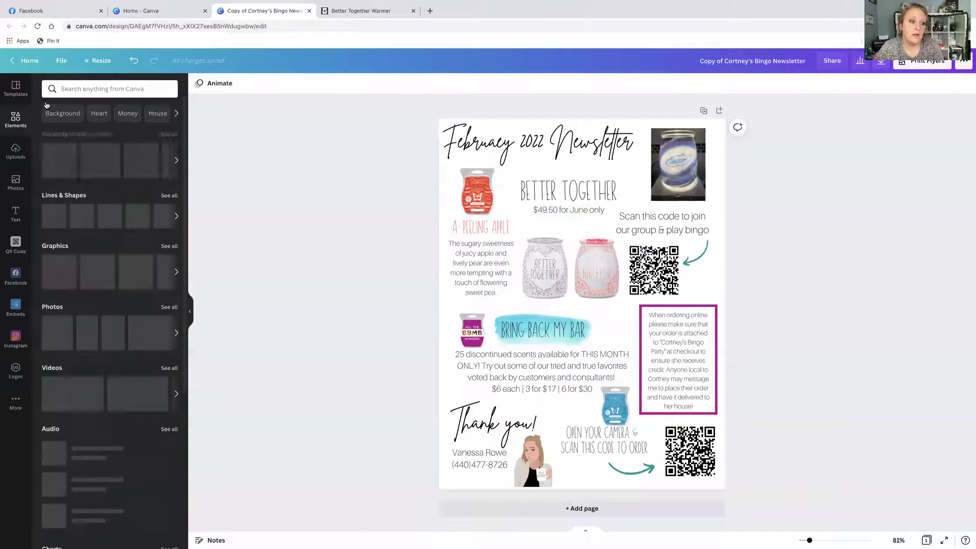
left_click(80, 89)
type("red heart")
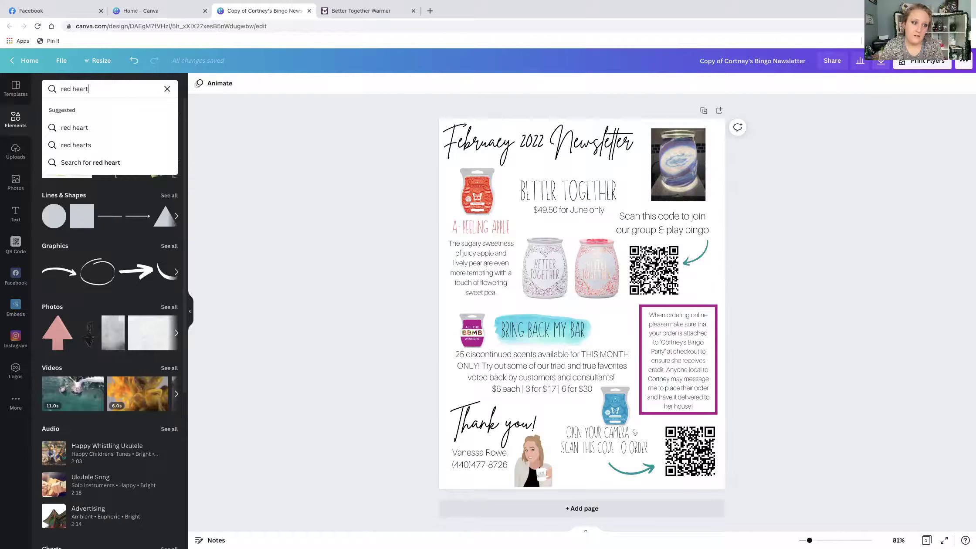
key("Return")
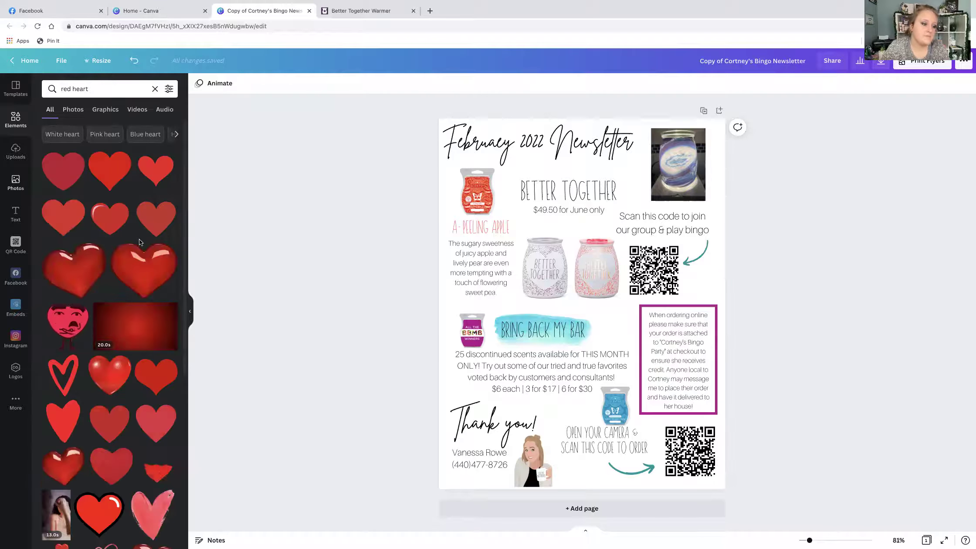
scroll(144, 238, "down", 4)
scroll(146, 237, "down", 3)
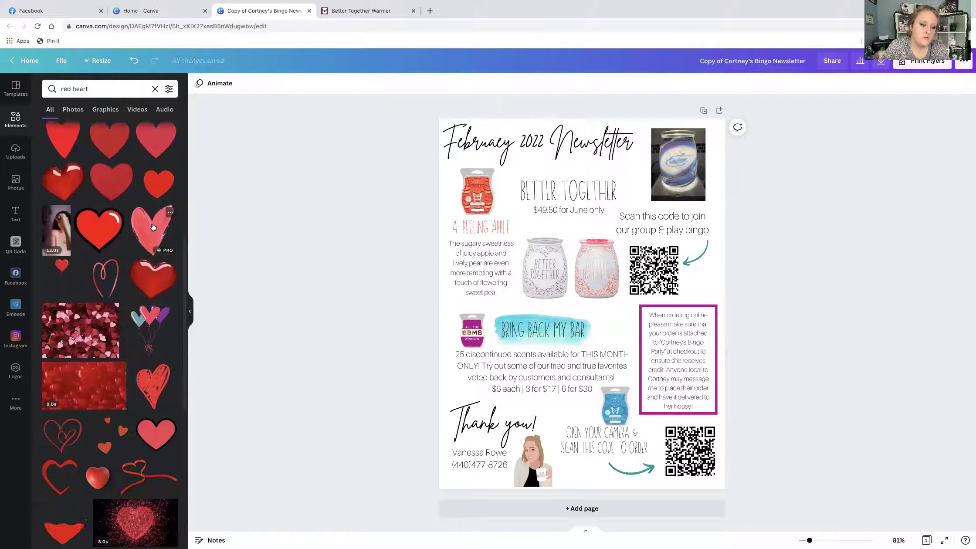
left_click(148, 240)
left_click_drag(695, 170, 514, 351)
left_click_drag(584, 183, 581, 175)
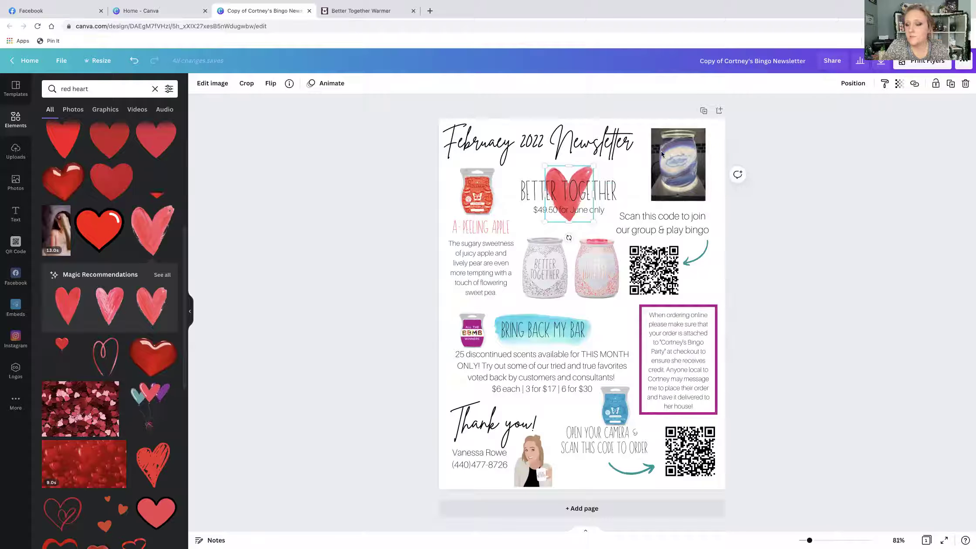
Step: Set the painted heart's transparency to 36
left_click(899, 83)
left_click_drag(867, 110, 836, 113)
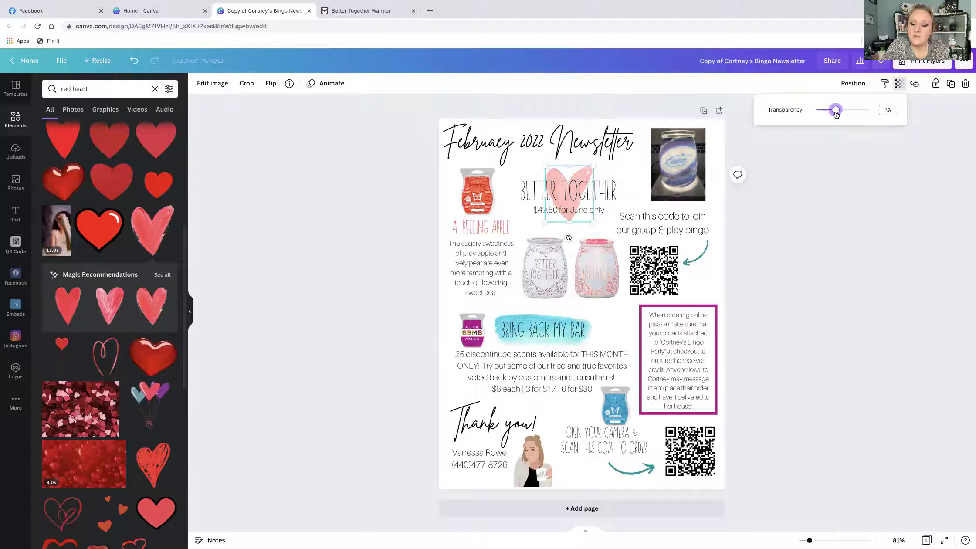
left_click(791, 163)
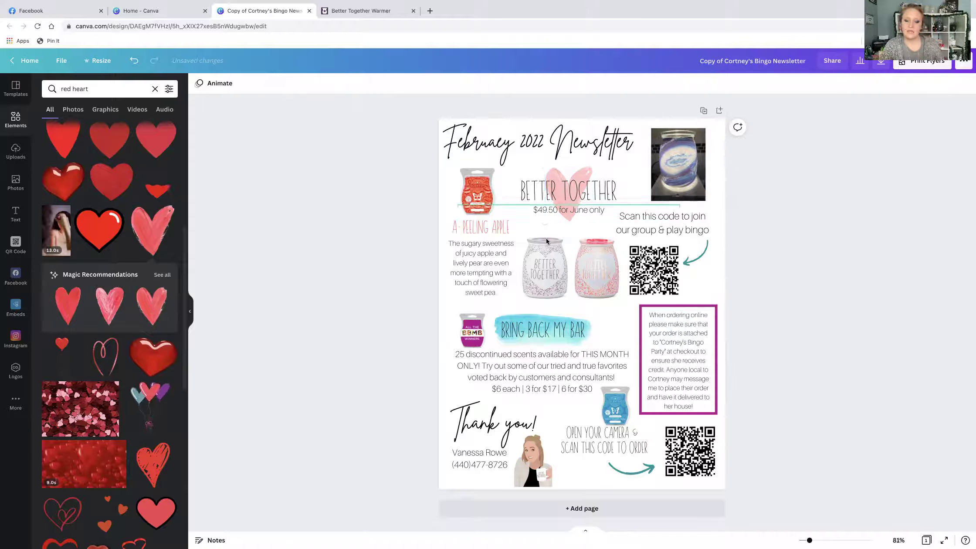
Step: Check the warmer's sale price on its product page and set the price under the BETTER TOGETHER heading to $45.00
left_click(600, 200)
left_click(381, 16)
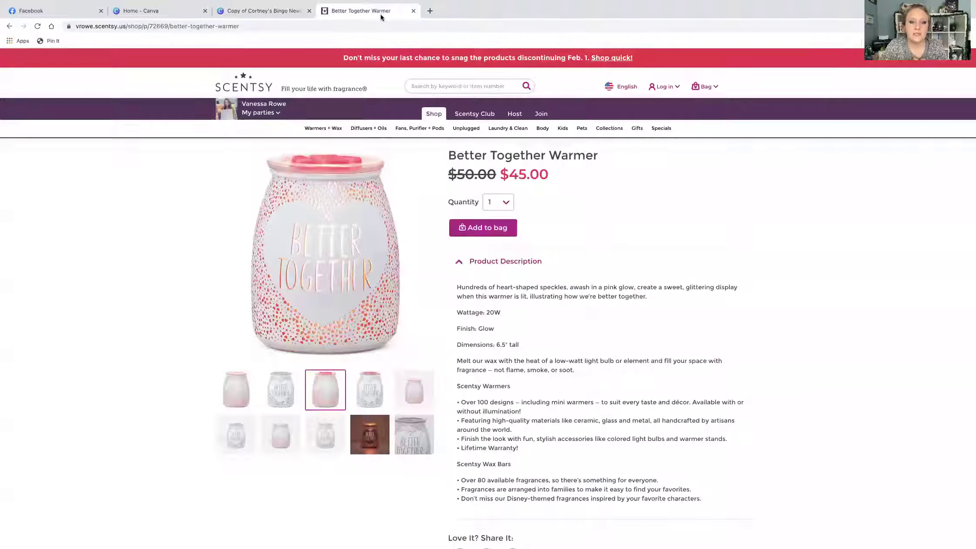
left_click(285, 13)
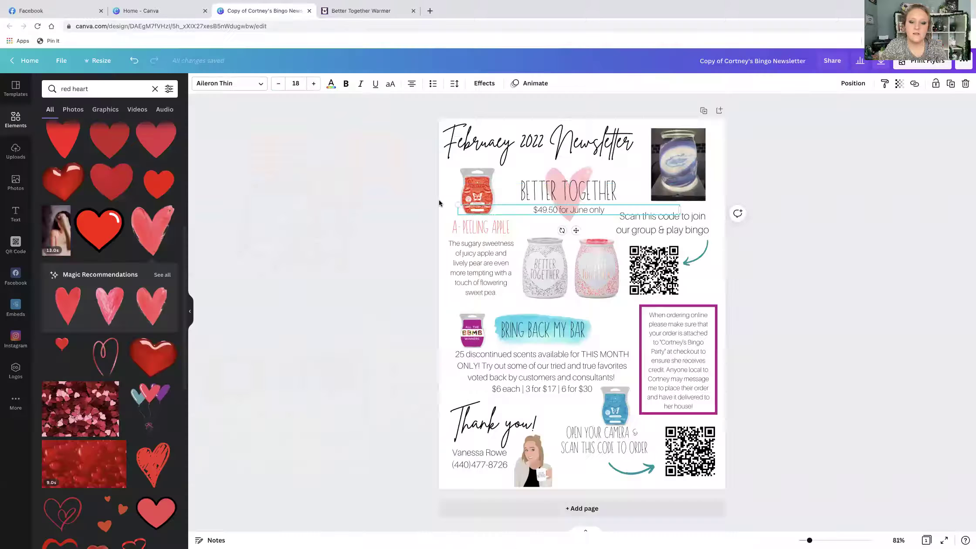
left_click(557, 211)
key("BackSpace")
key("BackSpace")
key("BackSpace")
key("BackSpace")
type("5.00")
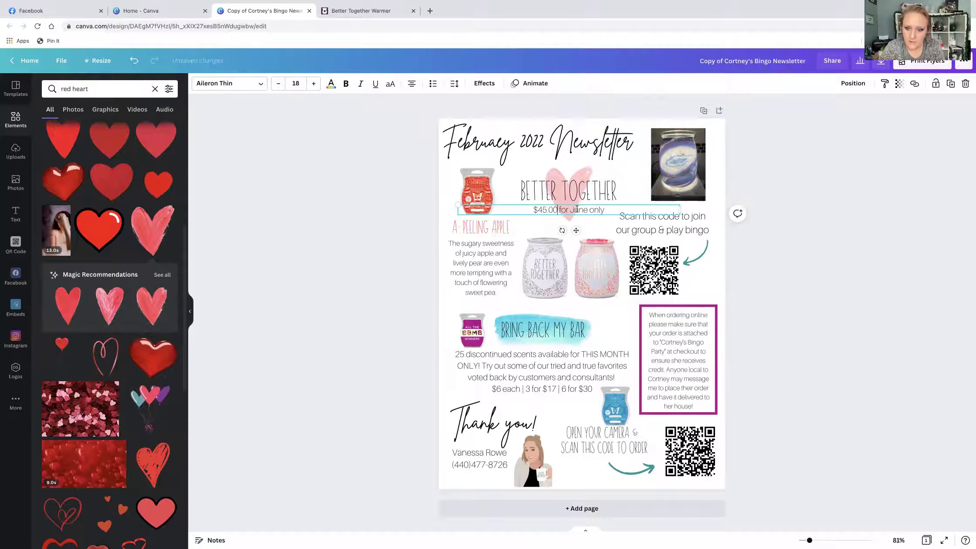
Step: Reword the rest of the warmer's price line to read "in January only"
double_click(565, 210)
type("in")
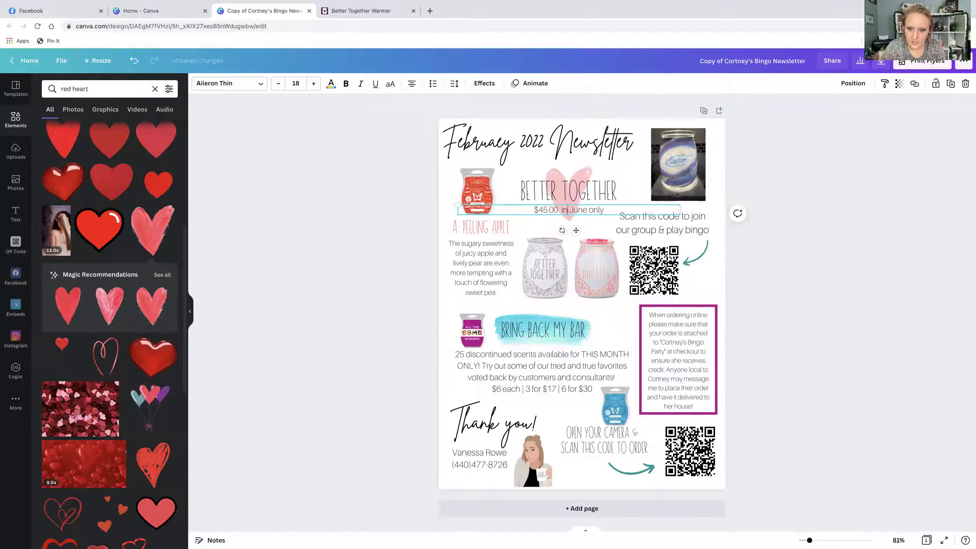
double_click(579, 210)
type("Janauar")
key("BackSpace")
key("BackSpace")
key("BackSpace")
key("BackSpace")
type("uary")
Step: Change the month in the newsletter title to January
left_click(479, 141)
double_click(479, 141)
type("January")
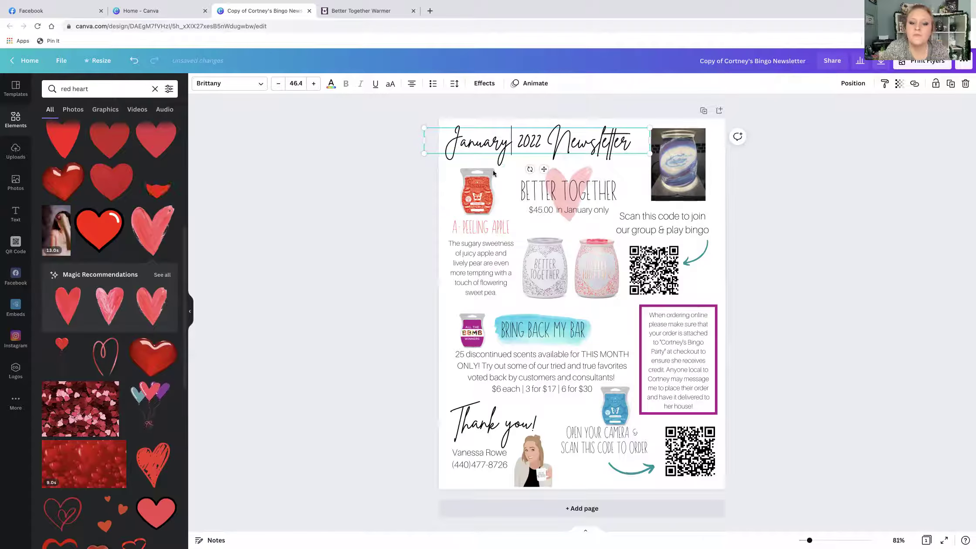
left_click(412, 183)
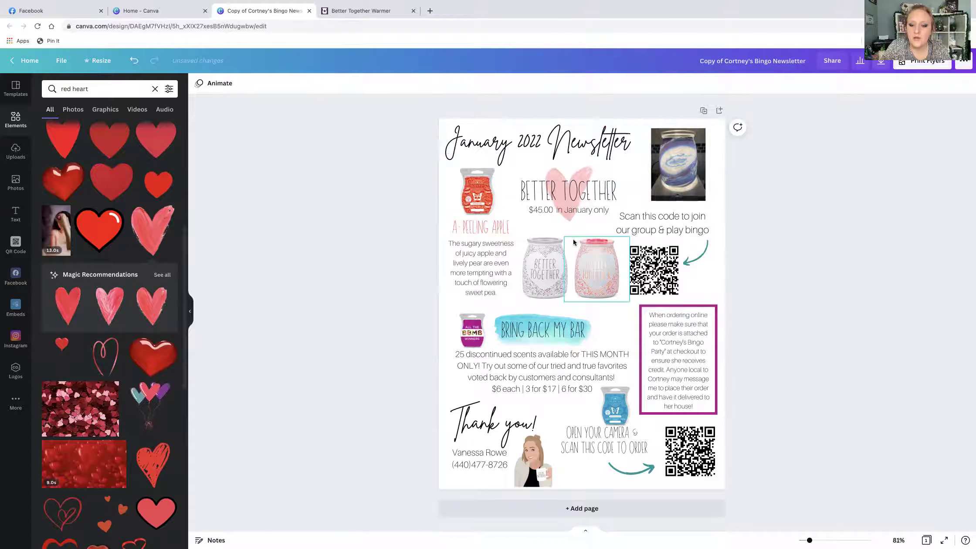
Step: Duplicate the price line, reword the copy as "turned on" and place it beneath the lit warmer picture
left_click(569, 213)
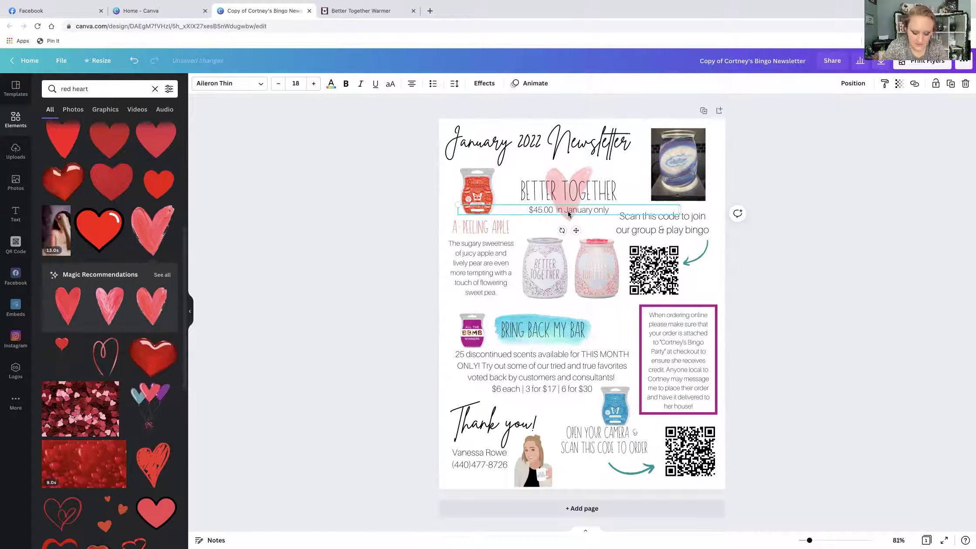
key("ctrl+d")
left_click_drag(566, 216, 564, 223)
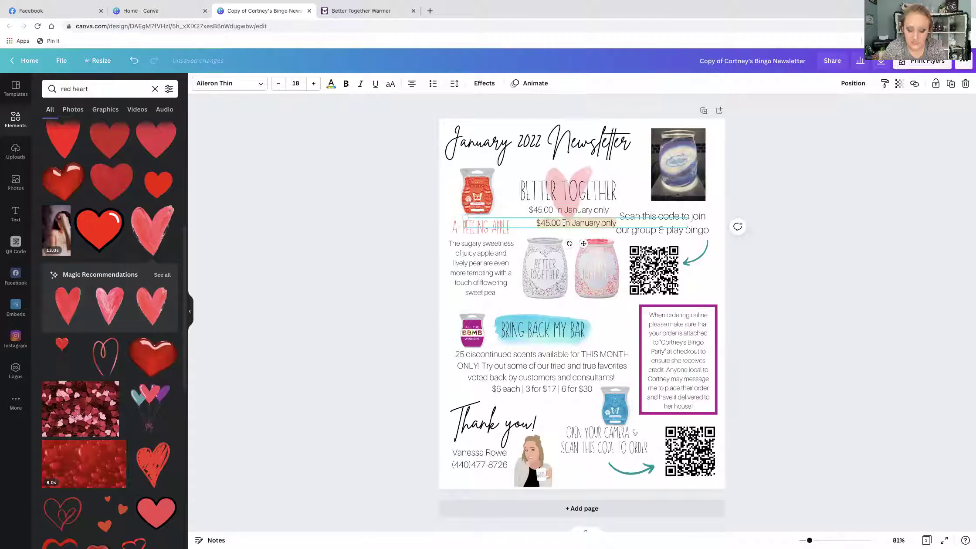
type("turned on")
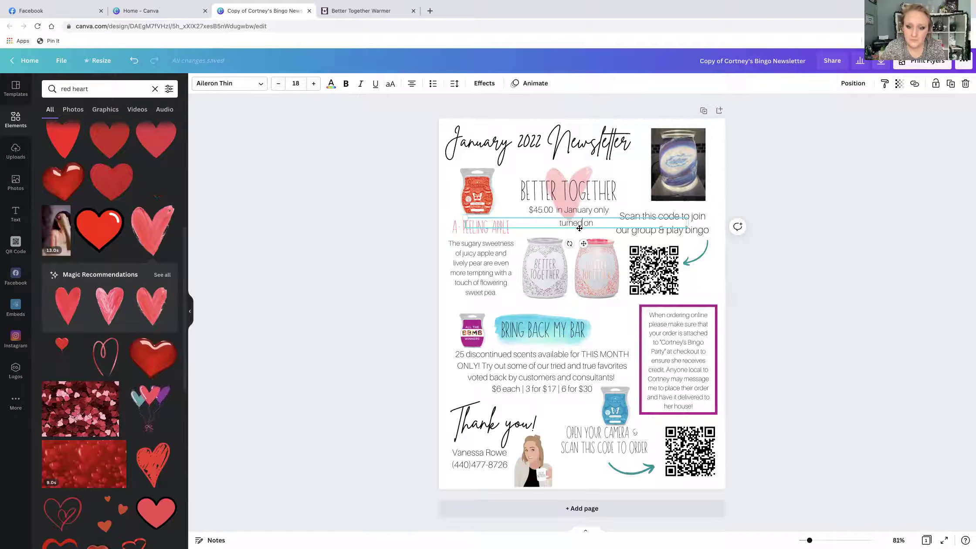
left_click_drag(579, 228, 600, 311)
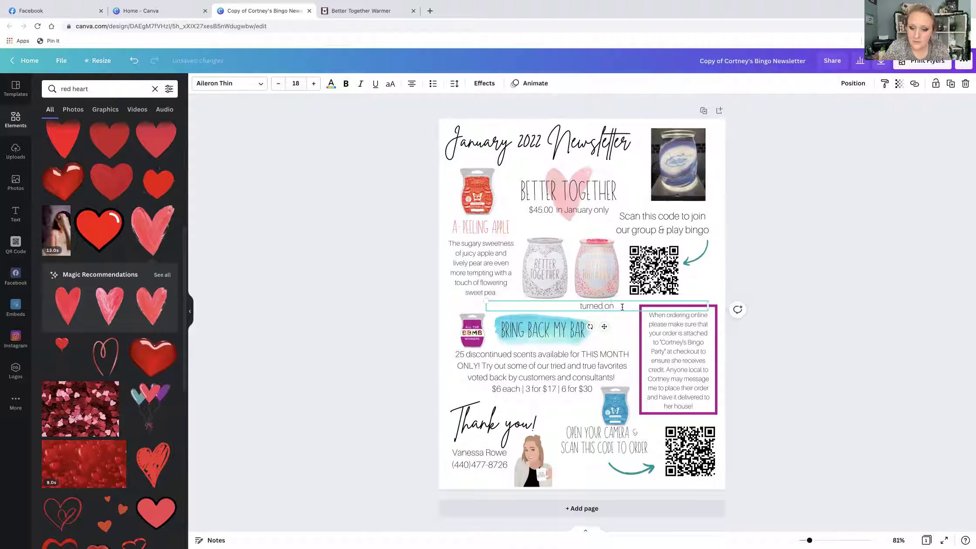
Step: Make the "turned on" caption uppercase
left_click_drag(612, 306, 570, 307)
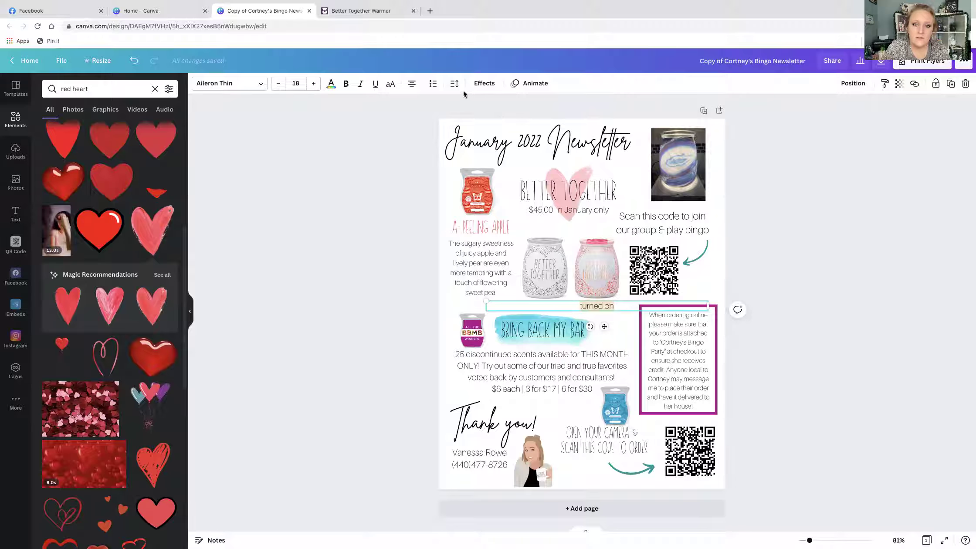
left_click(391, 84)
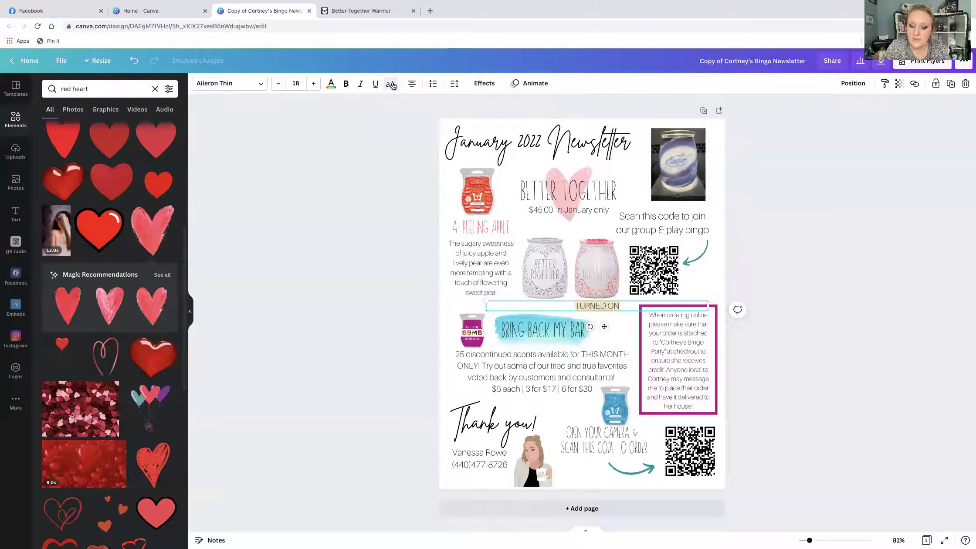
left_click(376, 200)
Step: Duplicate the TURNED ON caption, align the copy beneath the unlit warmer and change it to "TURNED OFF"
left_click(617, 307)
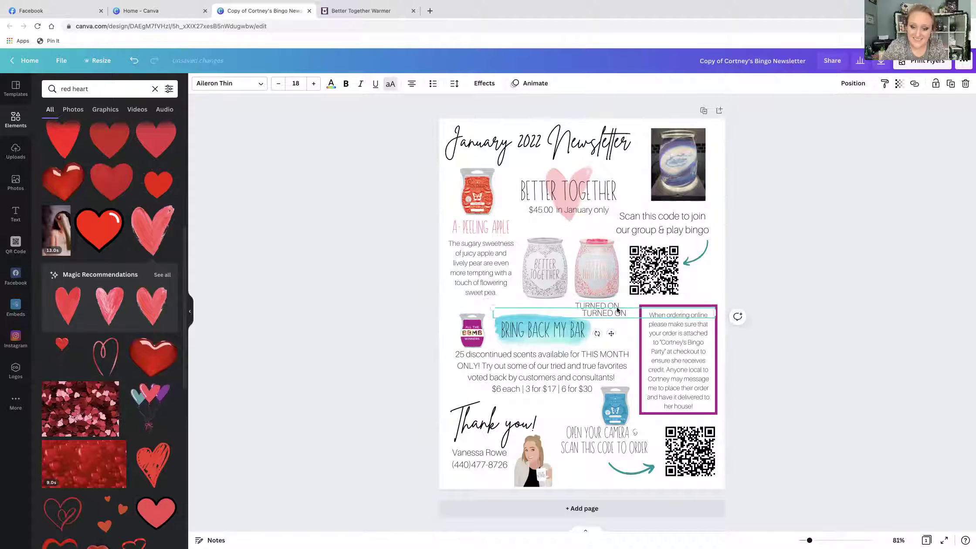
left_click_drag(617, 307, 553, 306)
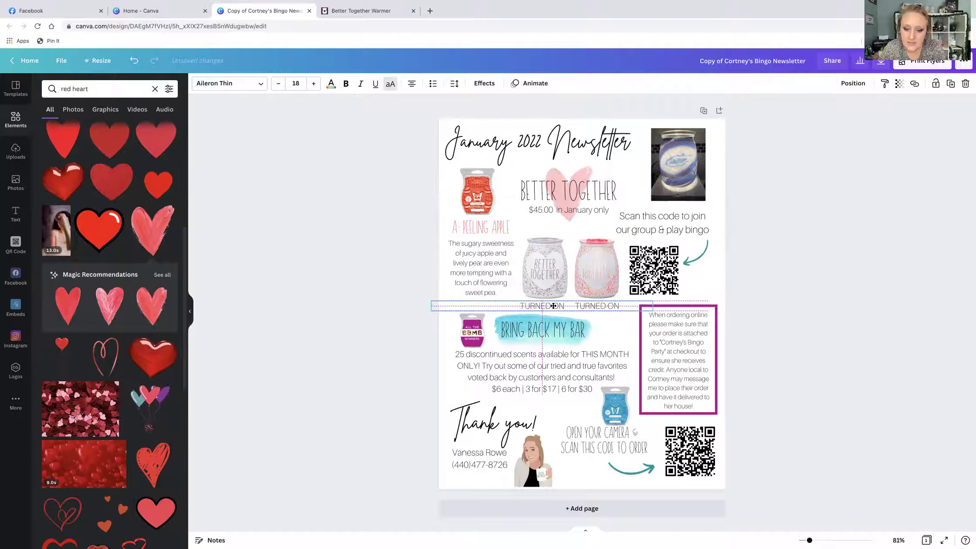
left_click_drag(553, 306, 556, 305)
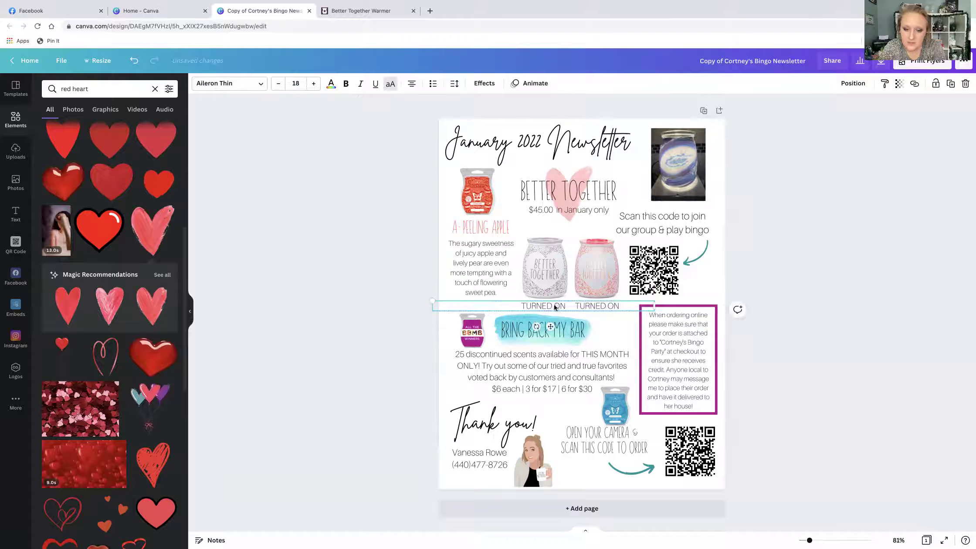
left_click(566, 306)
key("BackSpace")
type("FF")
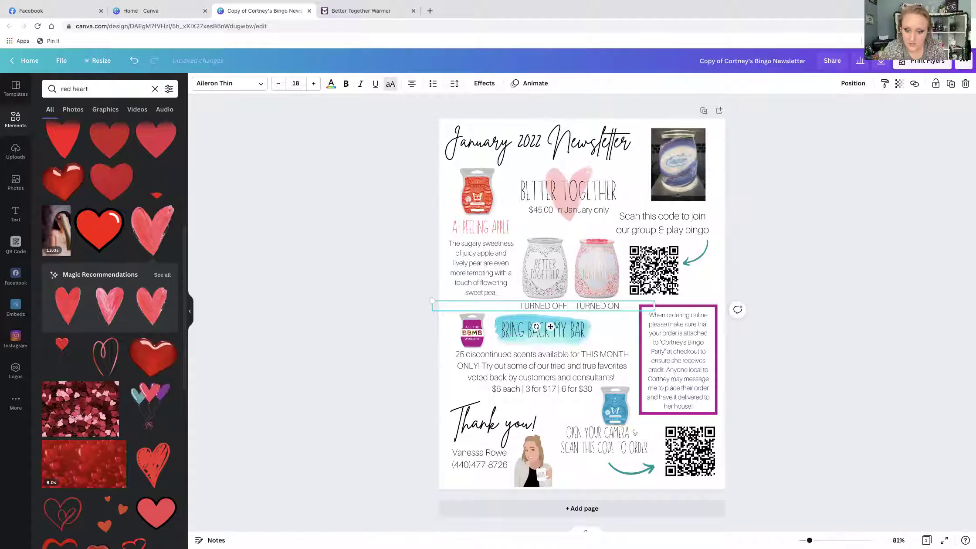
Step: Narrow the TURNED OFF text box to fit its words and center it beneath the unlit warmer
left_click_drag(569, 311, 592, 311)
left_click_drag(654, 306, 553, 311)
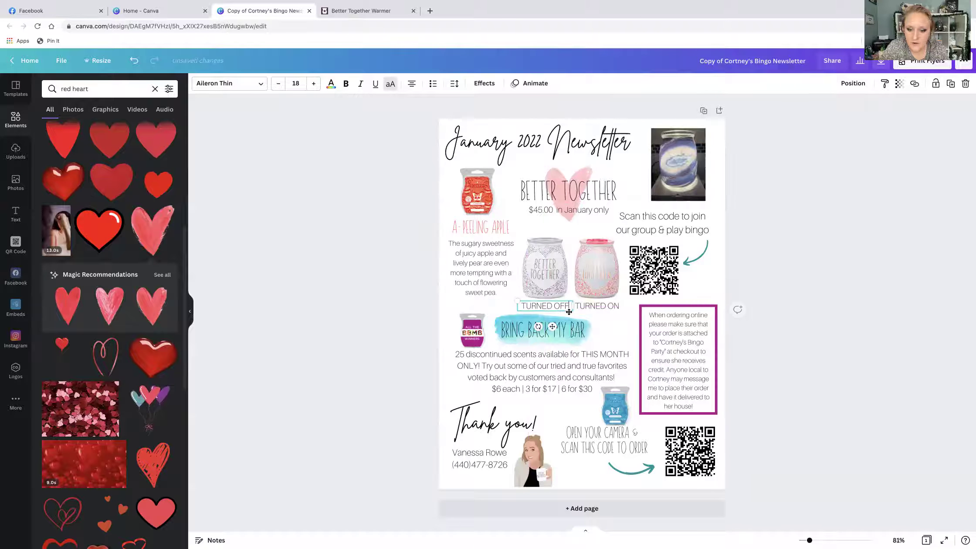
left_click(772, 296)
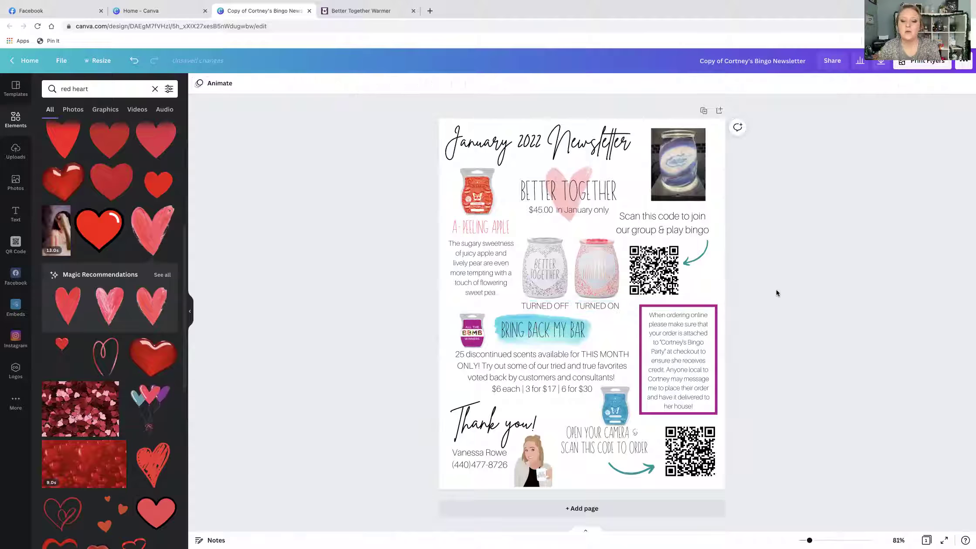
left_click(555, 304)
left_click_drag(556, 304, 710, 305)
key("ctrl+z")
left_click_drag(557, 305, 561, 305)
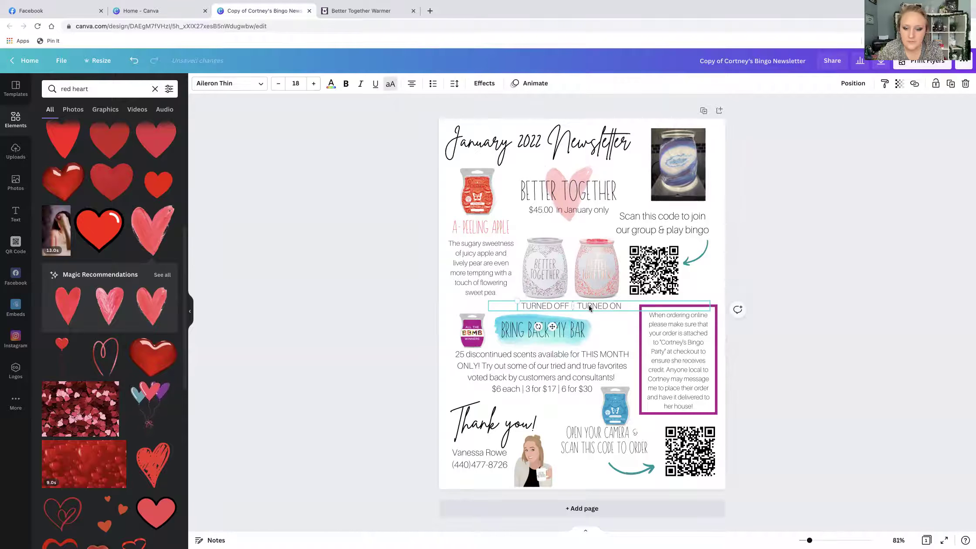
left_click(778, 272)
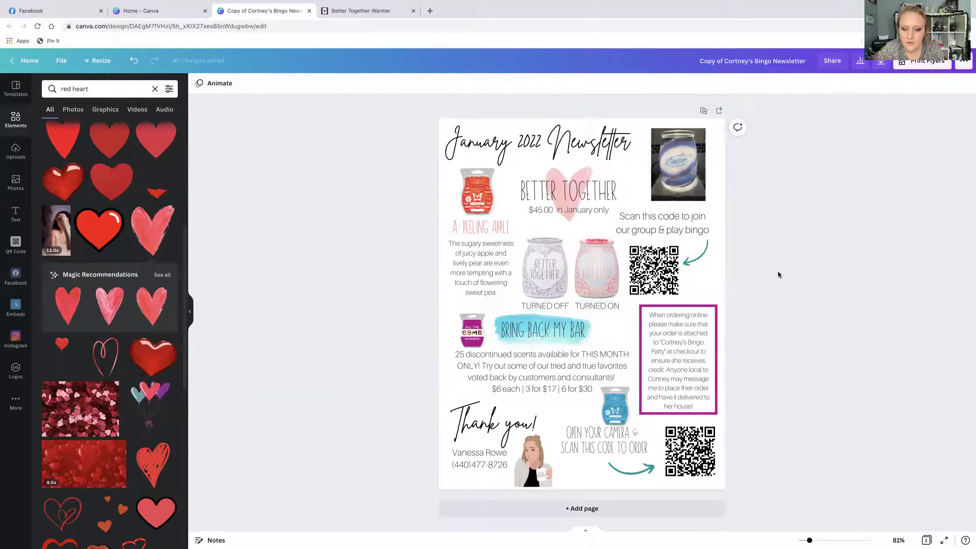
Step: Select the TURNED OFF caption and open its font size choices
left_click(563, 305)
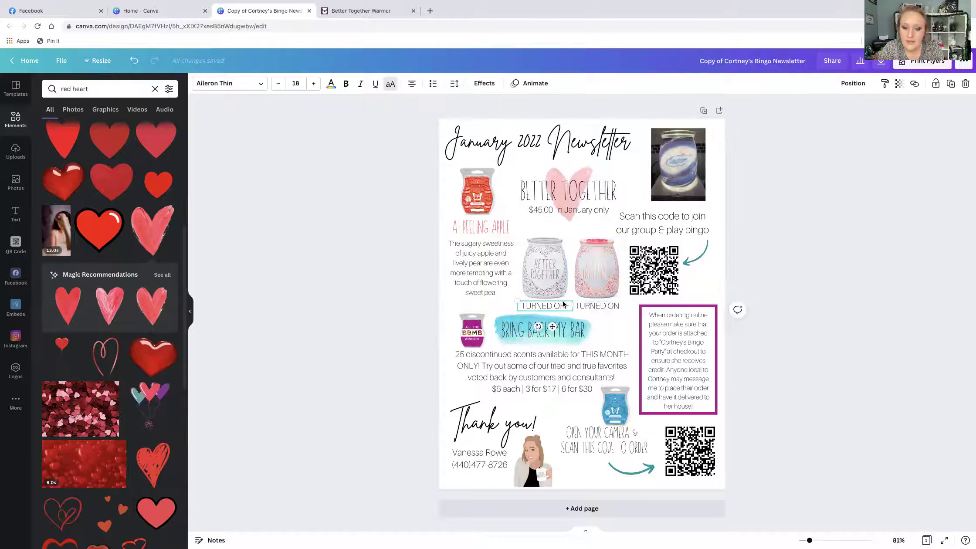
left_click(285, 84)
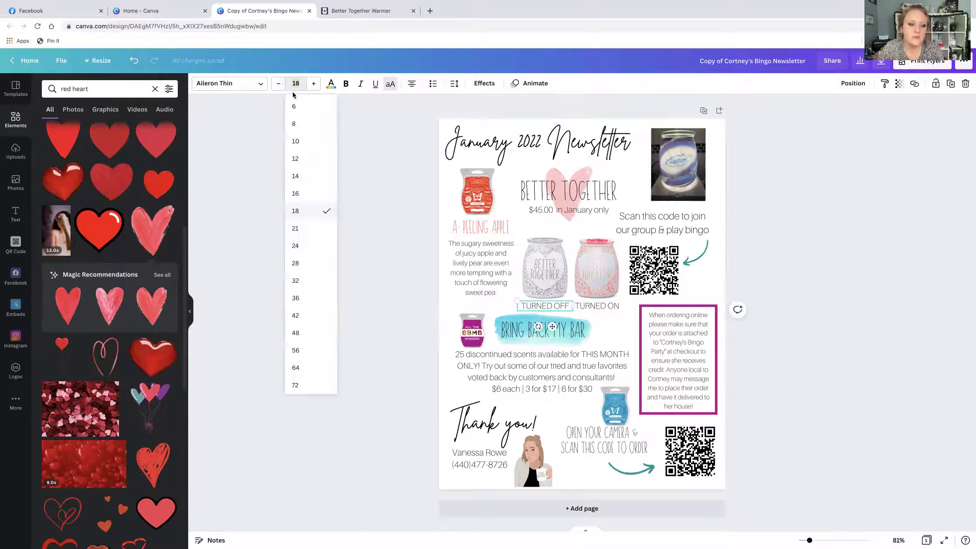
Step: Set the "TURNED OFF" and "TURNED ON" captions to font size 14 and align the "TURNED ON" caption beneath the pink warmer
left_click(296, 177)
key("ctrl+z")
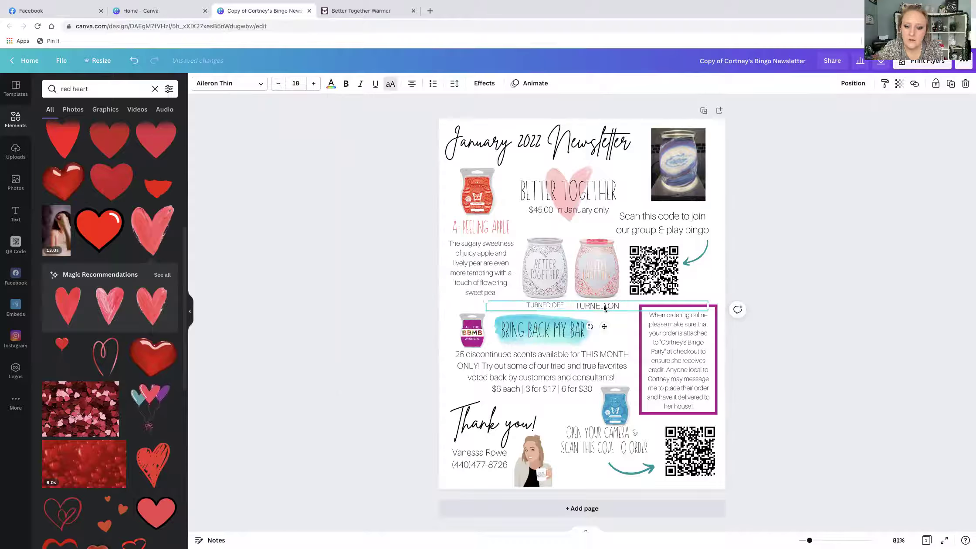
left_click(295, 83)
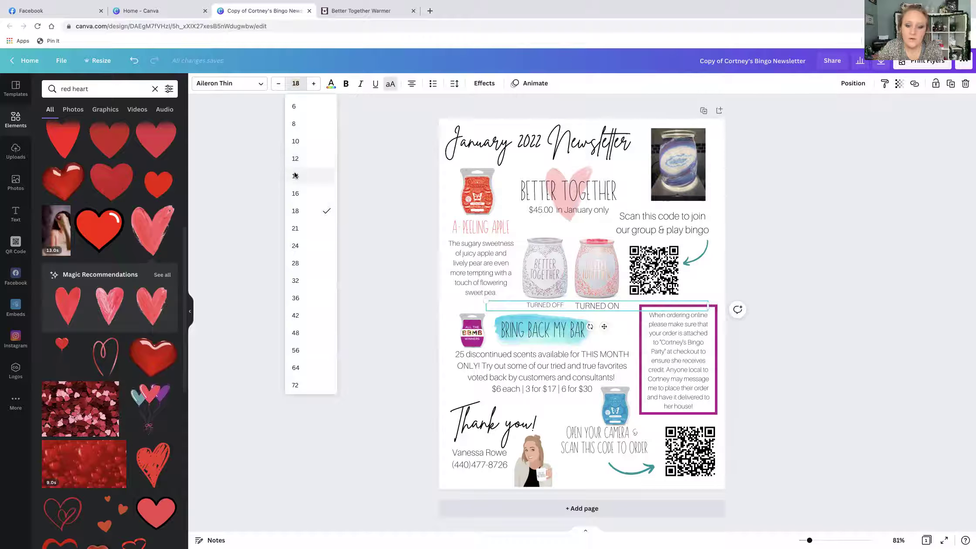
left_click(296, 176)
left_click(355, 183)
left_click(562, 307)
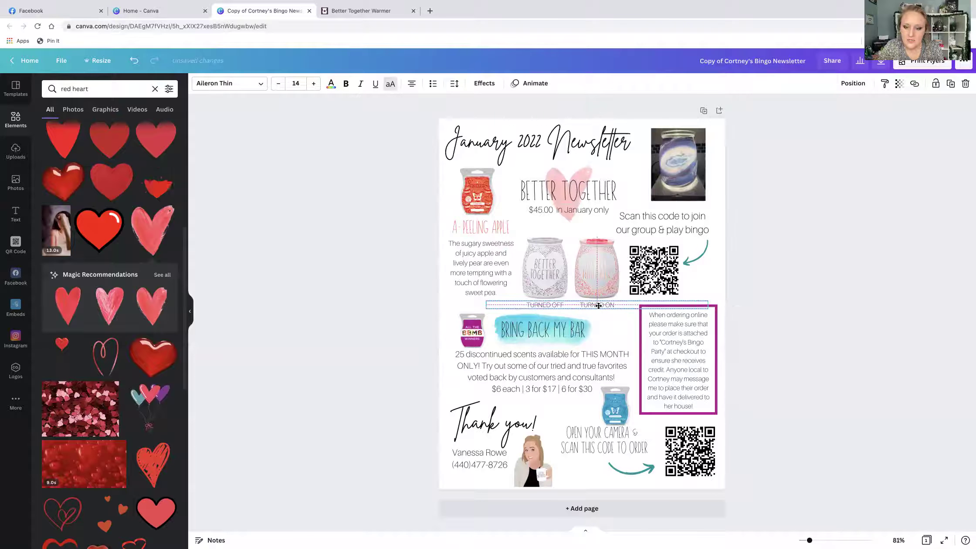
left_click(754, 264)
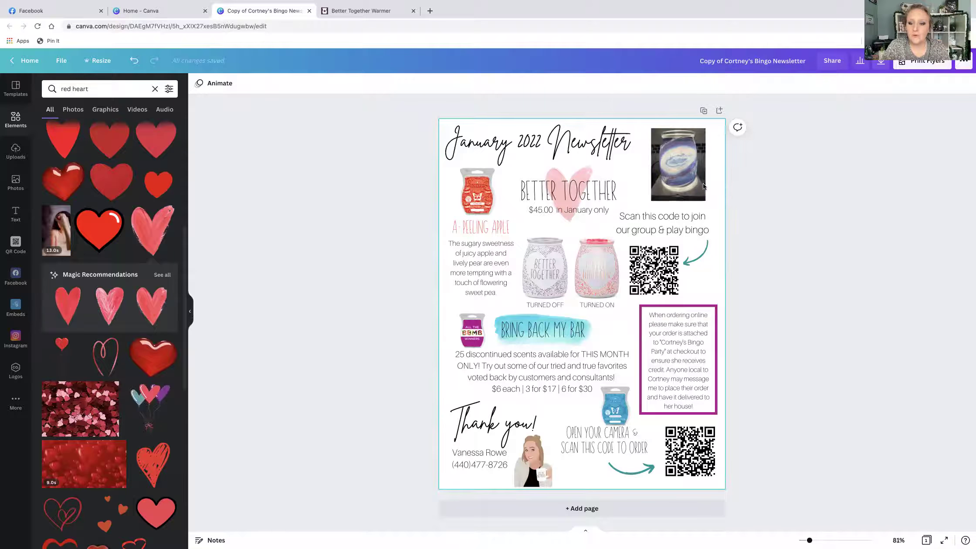
Step: Delete the warmer photo above the "Scan this code to join" text and look through the uploaded images for a replacement
left_click(681, 180)
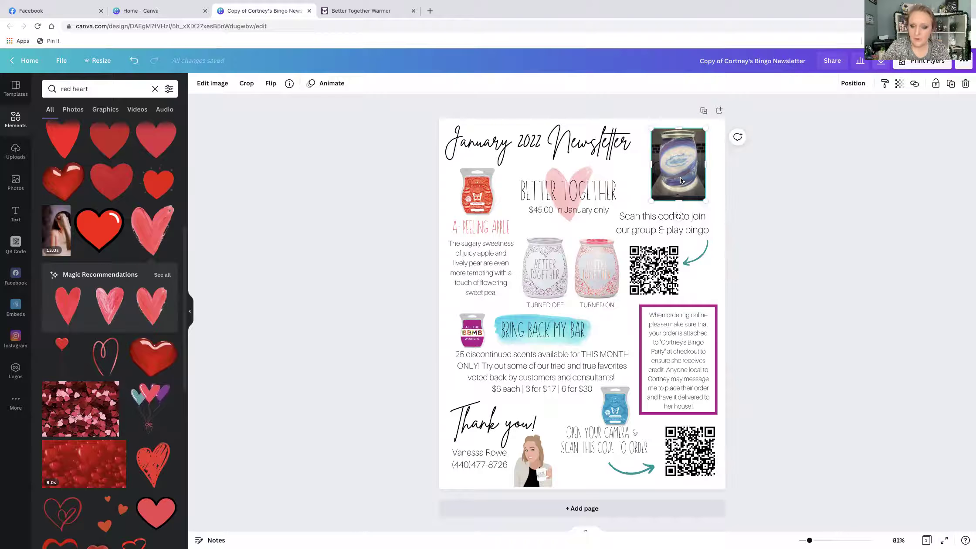
key("Delete")
left_click(13, 161)
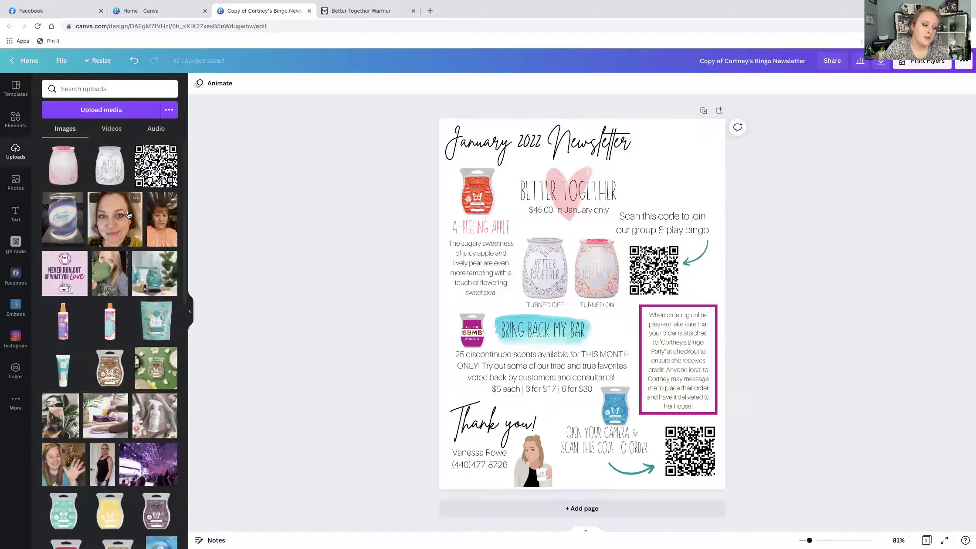
scroll(129, 214, "down", 3)
scroll(128, 214, "down", 10)
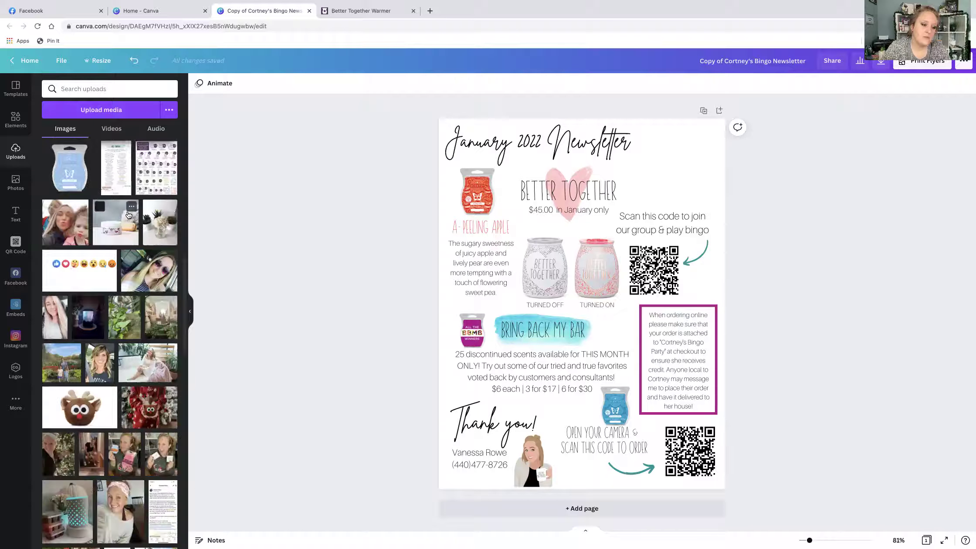
scroll(129, 215, "down", 3)
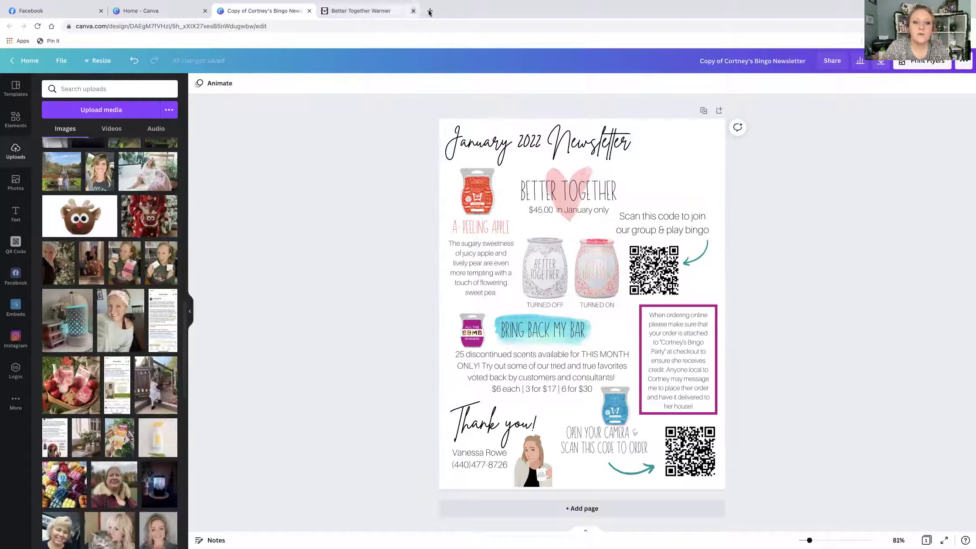
Step: Open pinterest.com in a new browser tab
left_click(430, 12)
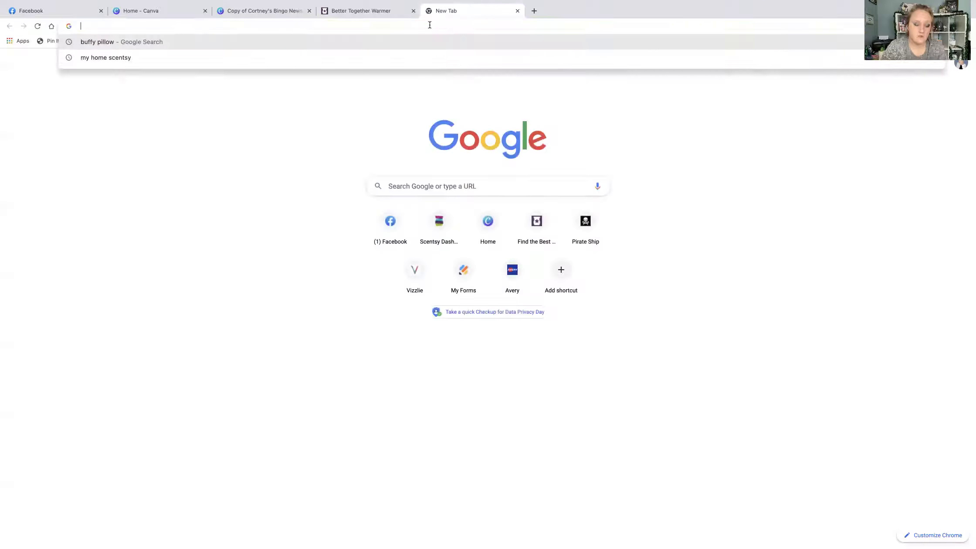
type("pinteresc")
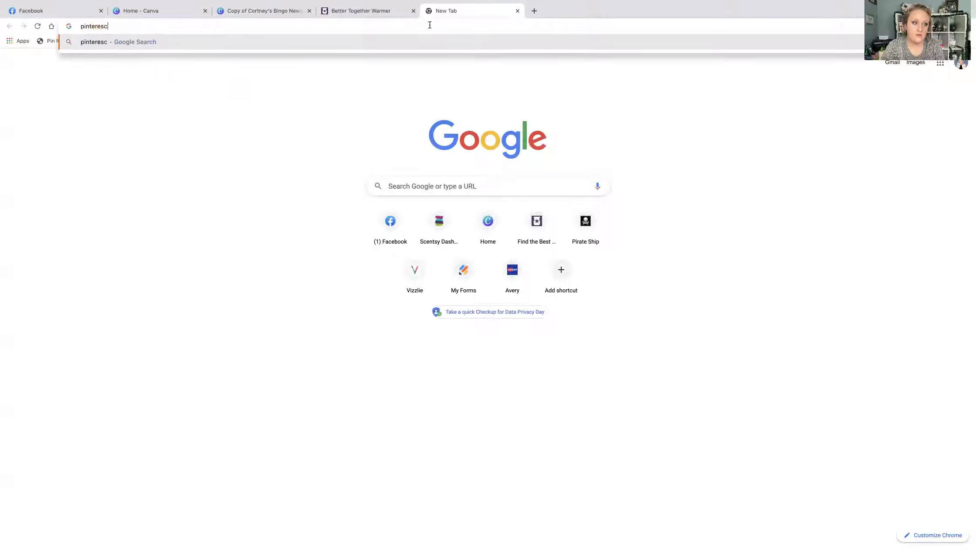
key("BackSpace")
type("t.com")
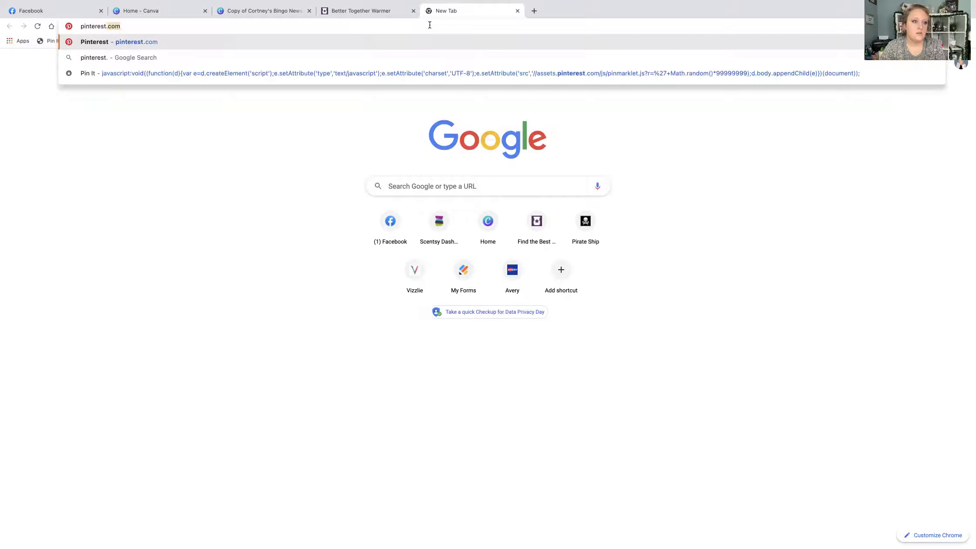
key("Return")
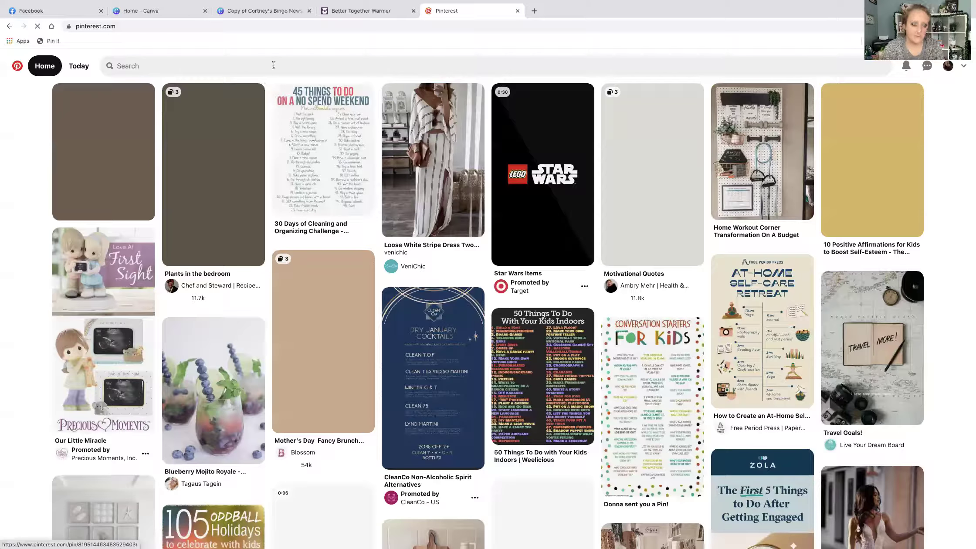
Step: Search Pinterest for "better together scentsy"
left_click(274, 65)
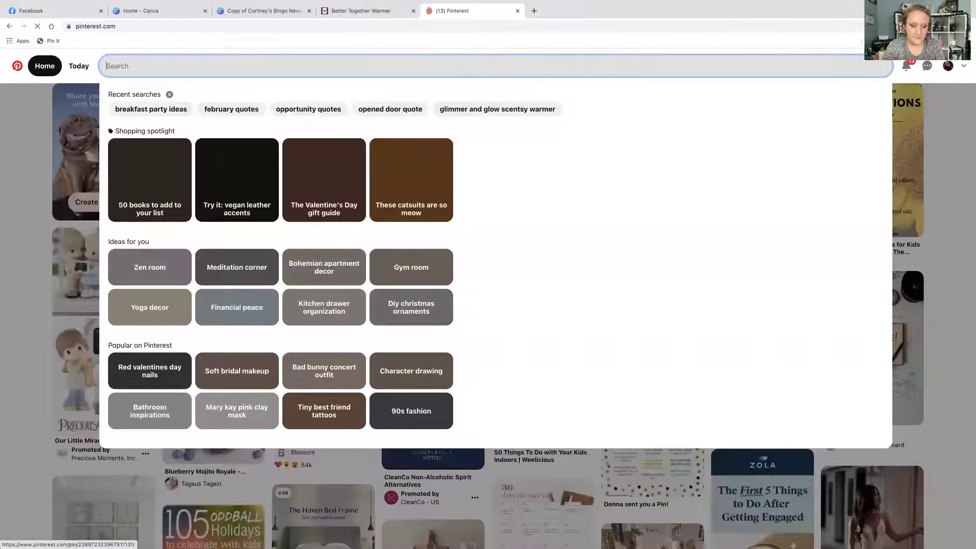
type("bett")
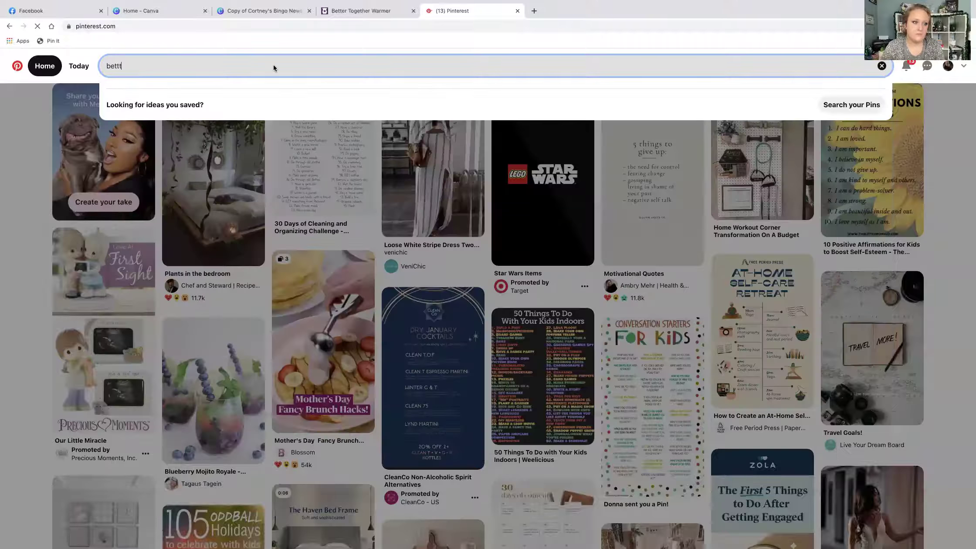
type("ter")
left_click(172, 37)
left_click(154, 70)
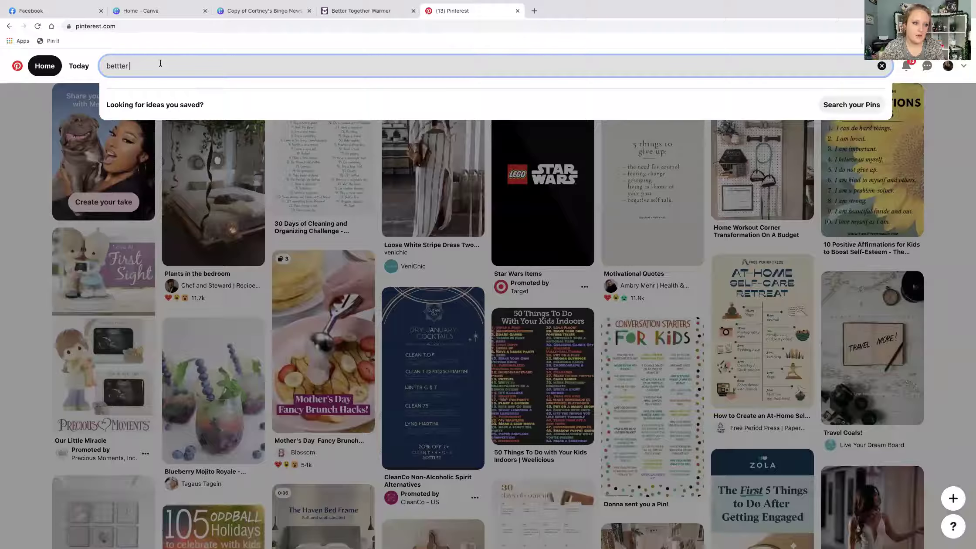
type("er together ")
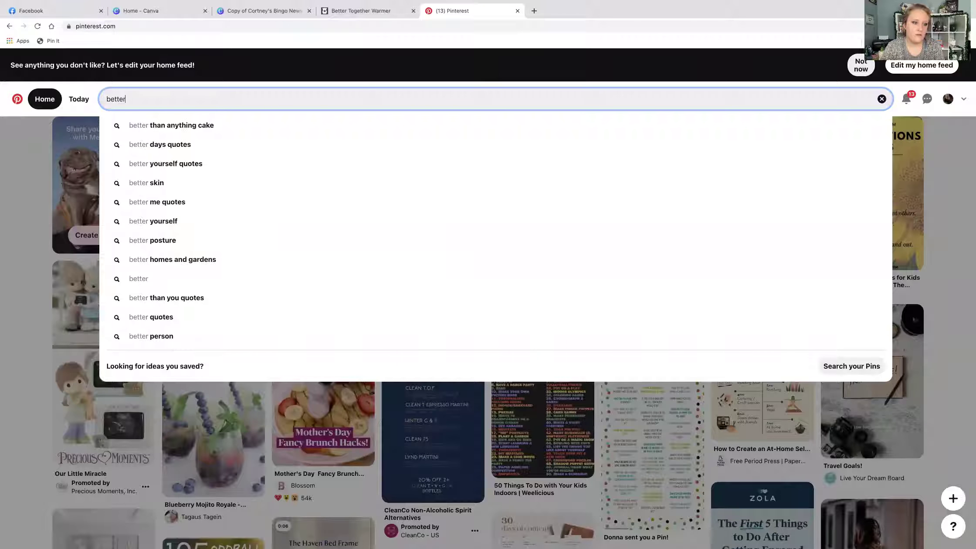
type("scentsy")
key("Return")
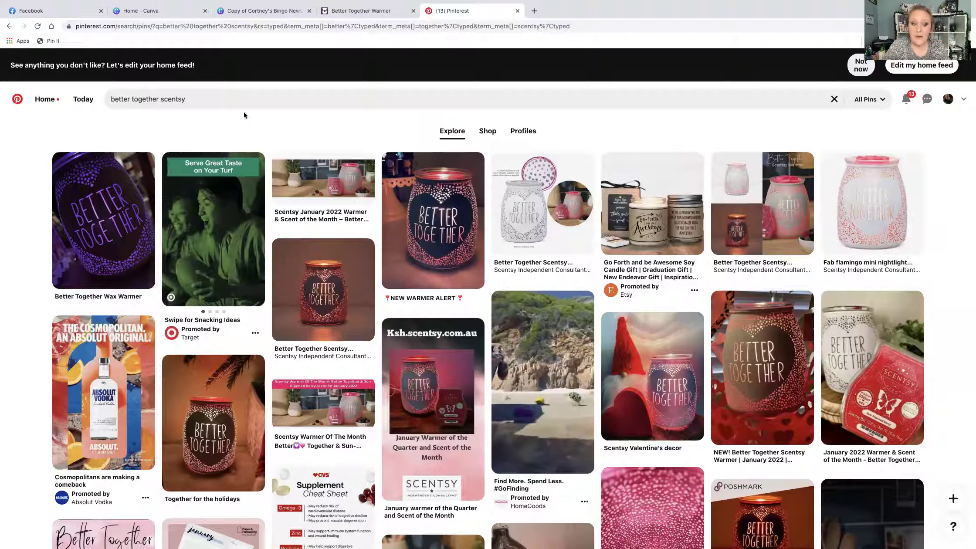
Step: Open the "Together for the holidays" pin from the search results and copy its warmer image
scroll(334, 126, "down", 5)
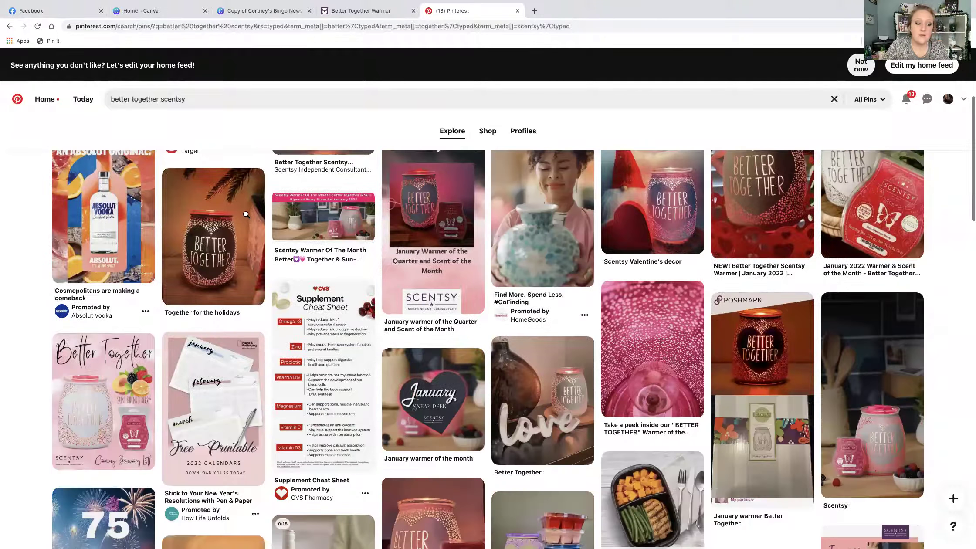
left_click(252, 213)
right_click(330, 198)
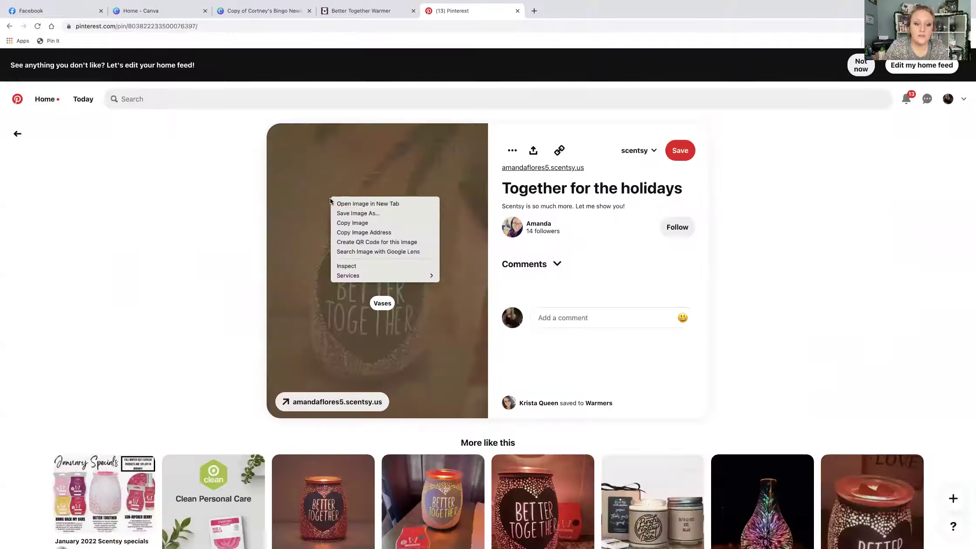
left_click(344, 223)
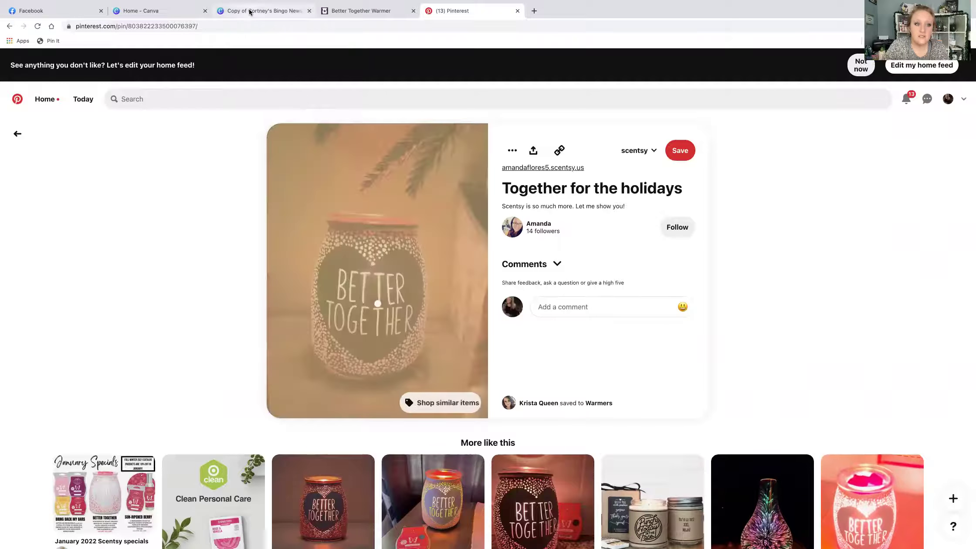
Step: Switch back to the Canva newsletter, paste the copied warmer photo and shrink it to about half its size
left_click(249, 12)
left_click(687, 160)
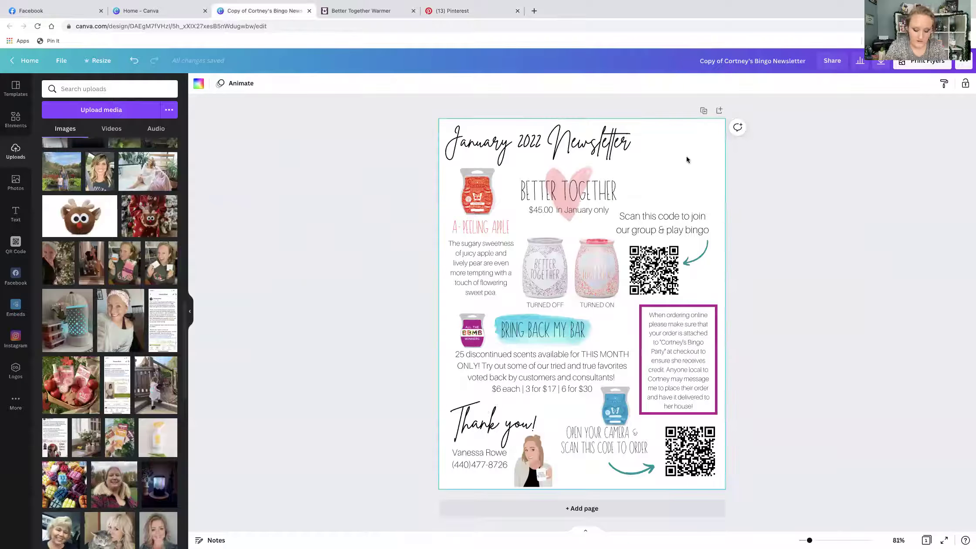
key("ctrl+v")
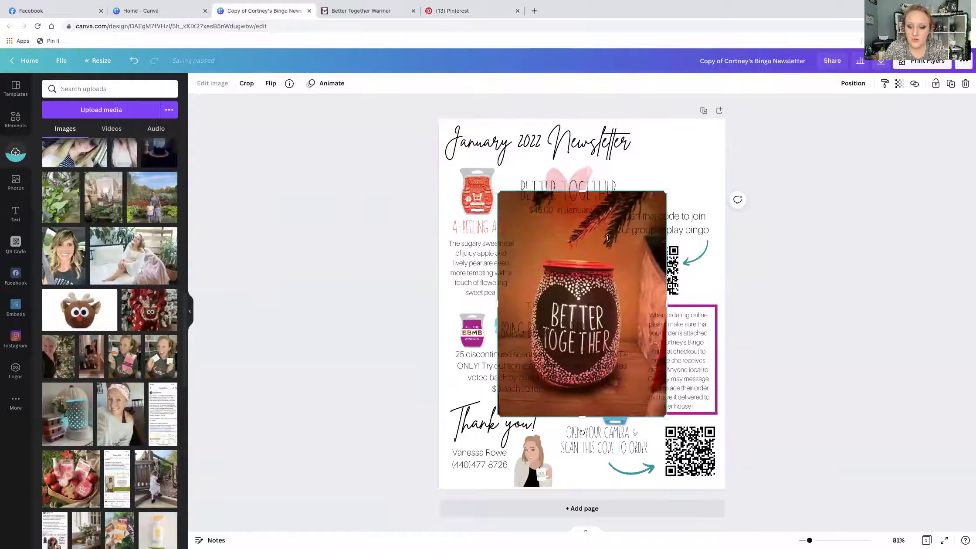
left_click_drag(579, 278, 542, 311)
left_click_drag(583, 360, 577, 360)
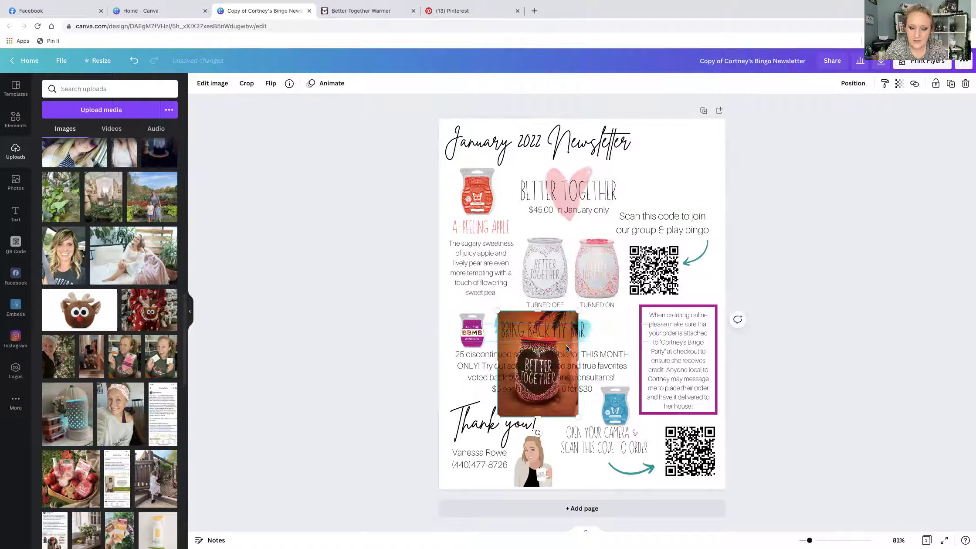
Step: Bring the warmer photo to the front and fit it into the empty space above "Scan this code to join our group"
right_click(566, 348)
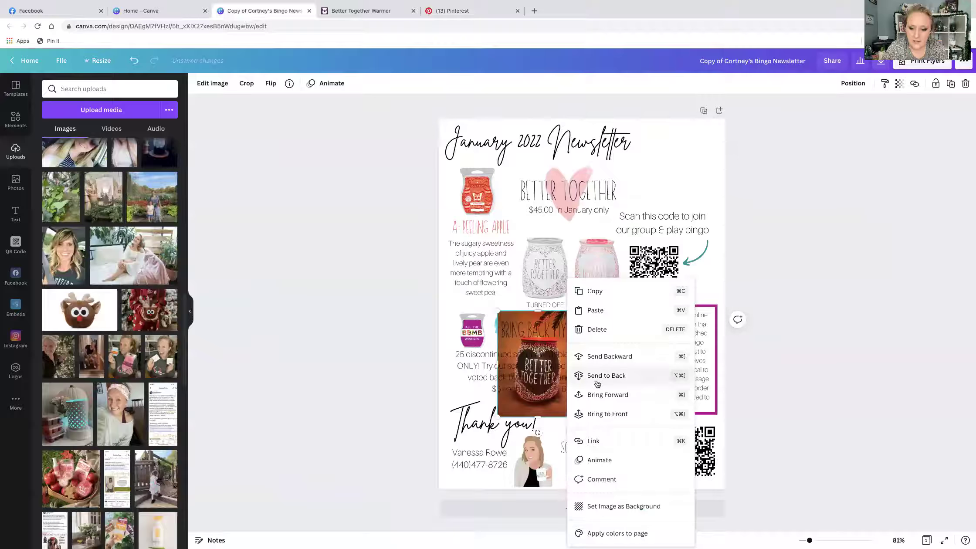
left_click(606, 414)
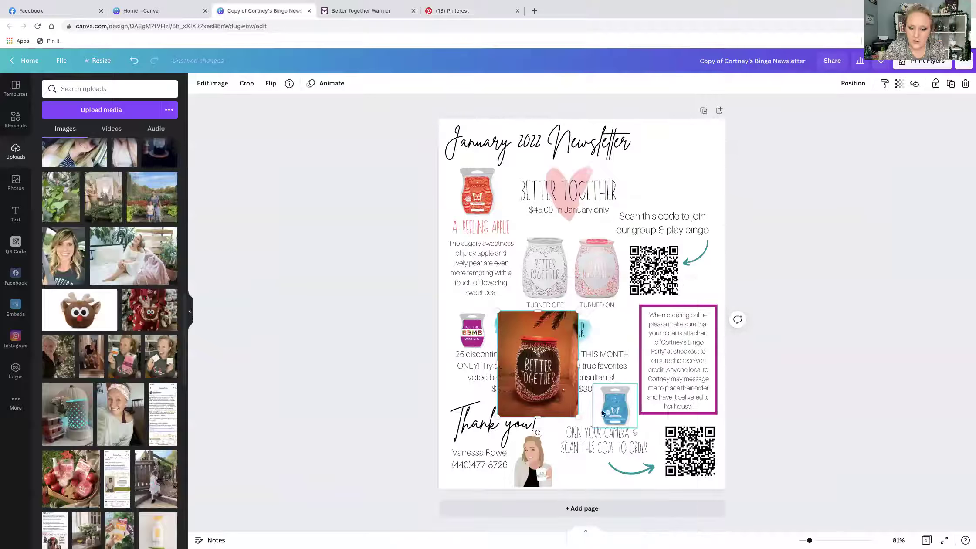
right_click(530, 358)
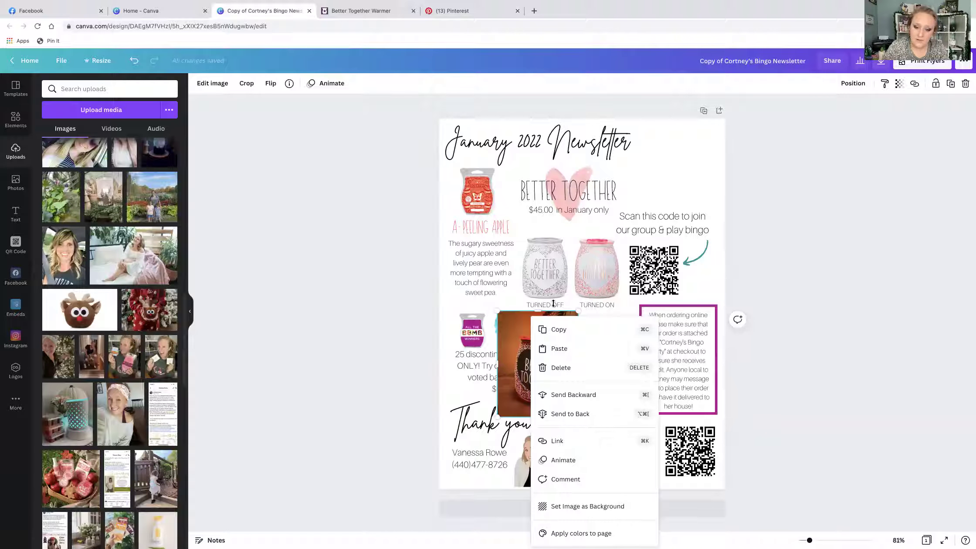
left_click(556, 338)
left_click_drag(556, 338, 706, 125)
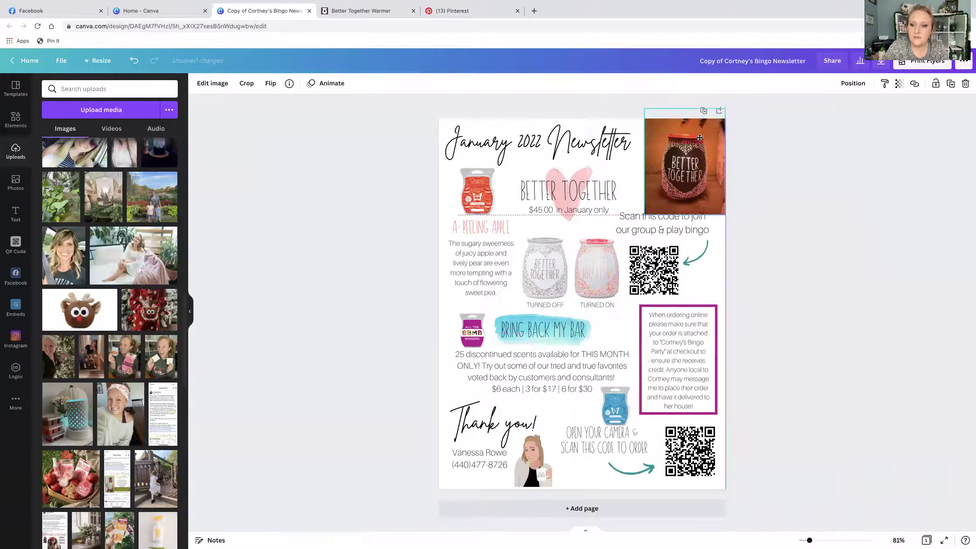
left_click_drag(639, 104, 653, 140)
left_click(750, 171)
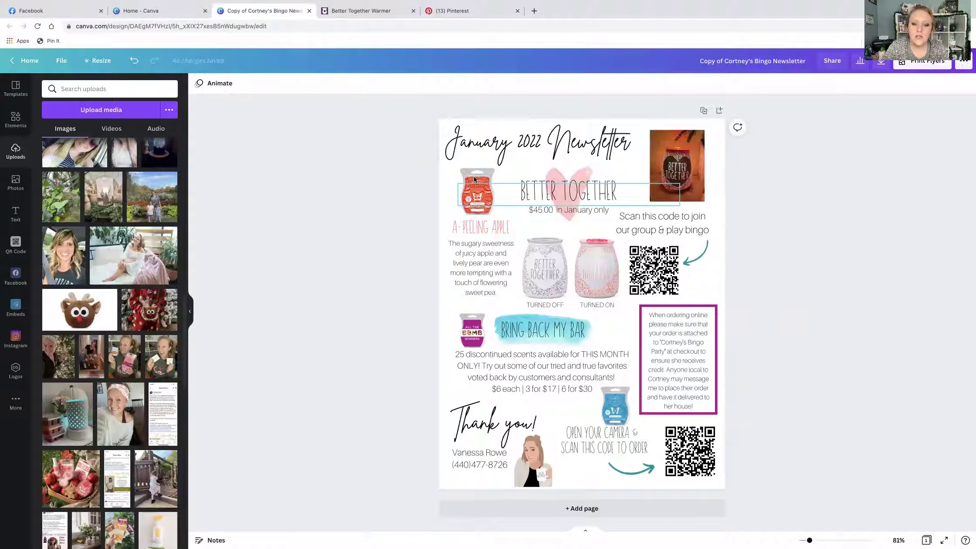
Step: Switch to the Scentsy shop, open the Sun-Ripened Berry Scentsy Bar from Scent & Warmer of the Month, and copy its image
left_click(348, 11)
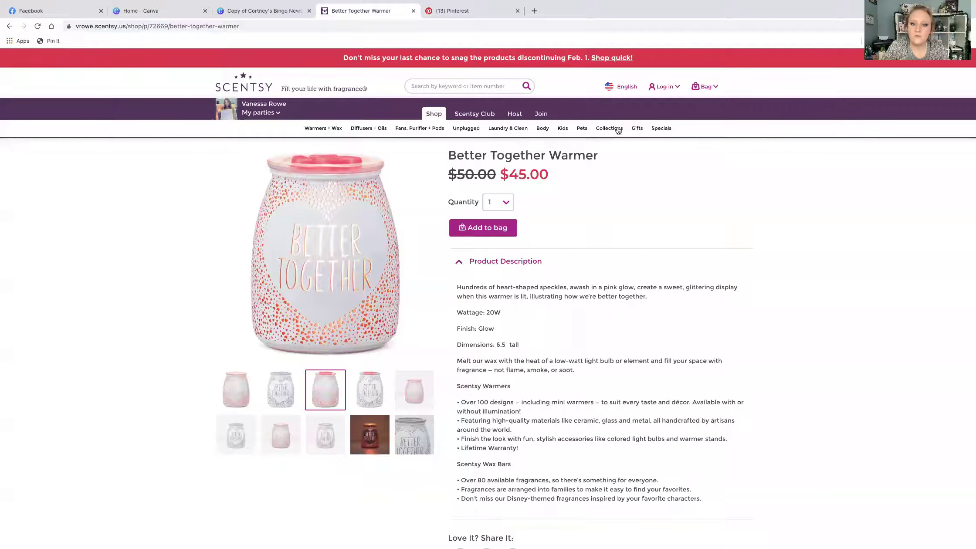
mouse_move(662, 133)
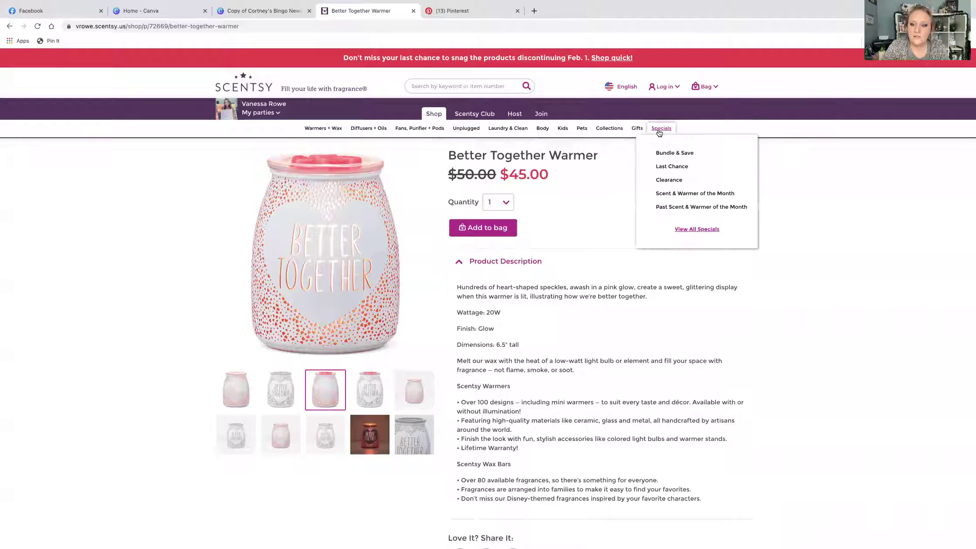
left_click(672, 193)
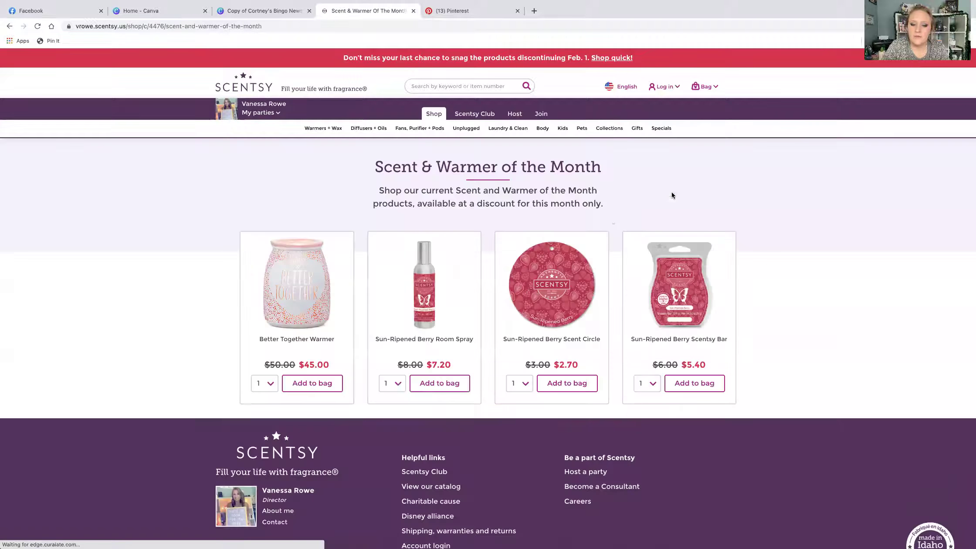
left_click(695, 284)
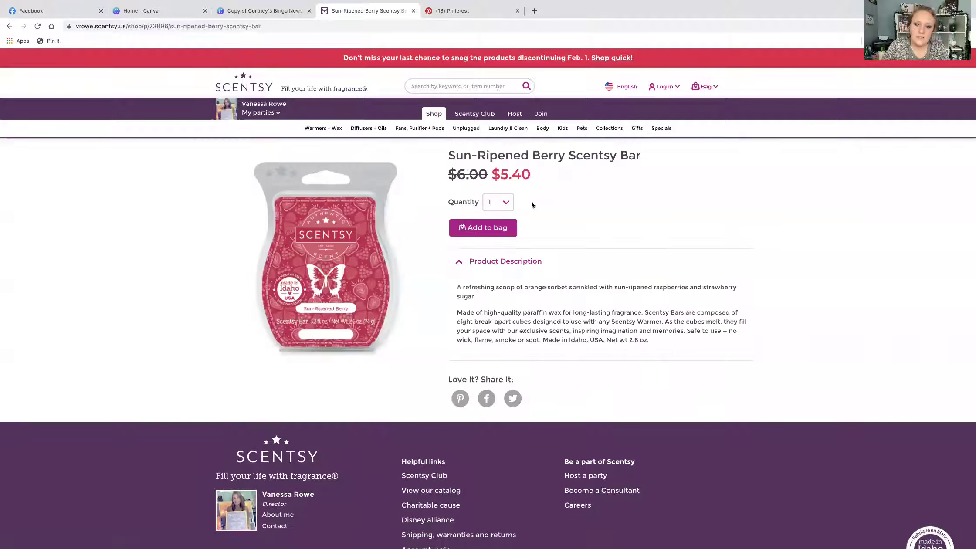
right_click(327, 216)
left_click(344, 241)
Step: Back in the Canva newsletter, replace the wax bar above "A-Peeling Apple" with the copied Sun-Ripened Berry image, scaled down to fit
key("ctrl+shift+Tab")
left_click(464, 177)
key("Delete")
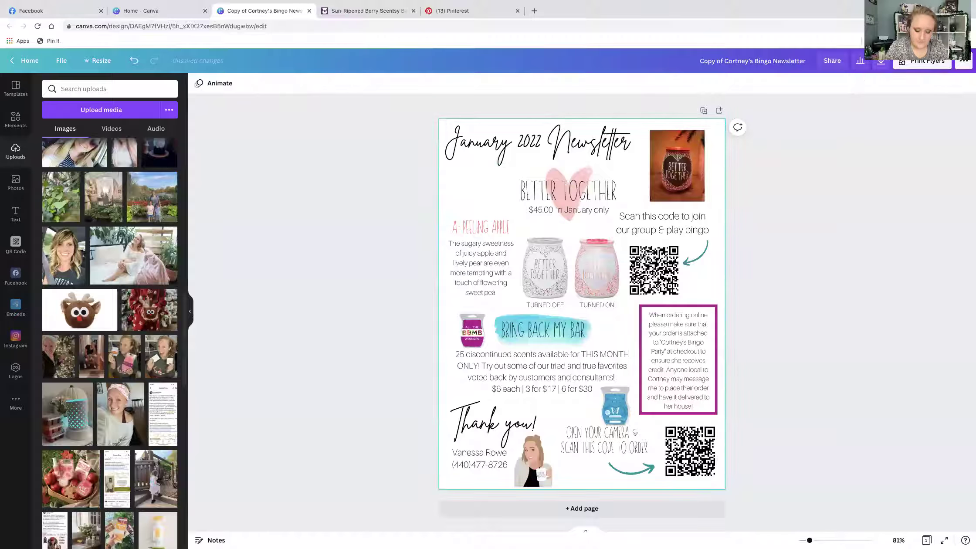
key("ctrl+v")
left_click_drag(667, 223, 532, 342)
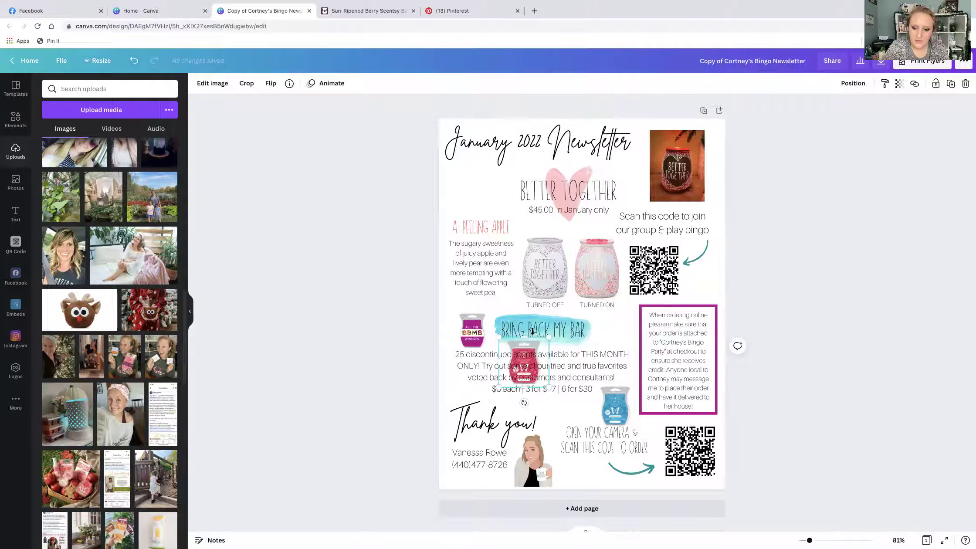
left_click_drag(538, 346, 494, 169)
Step: Replace the heading "A-Peeling Apple" with "Sun- Ripened Berries" and put it on its own line above the description
double_click(495, 227)
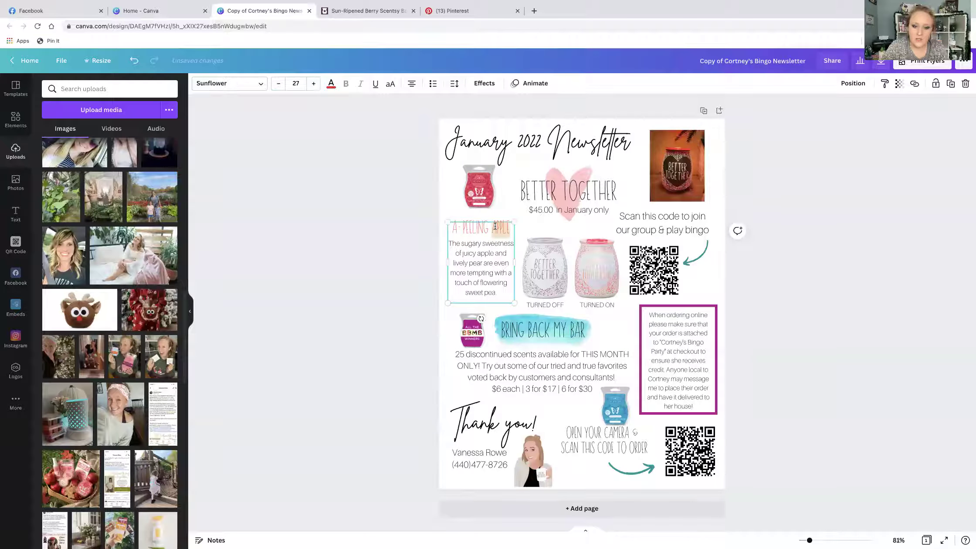
triple_click(495, 227)
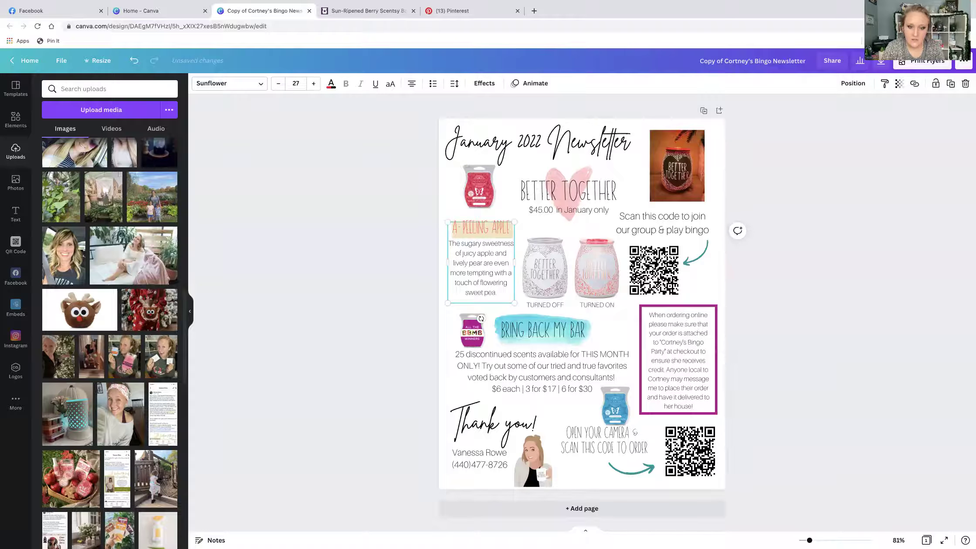
type("Sun- Ri")
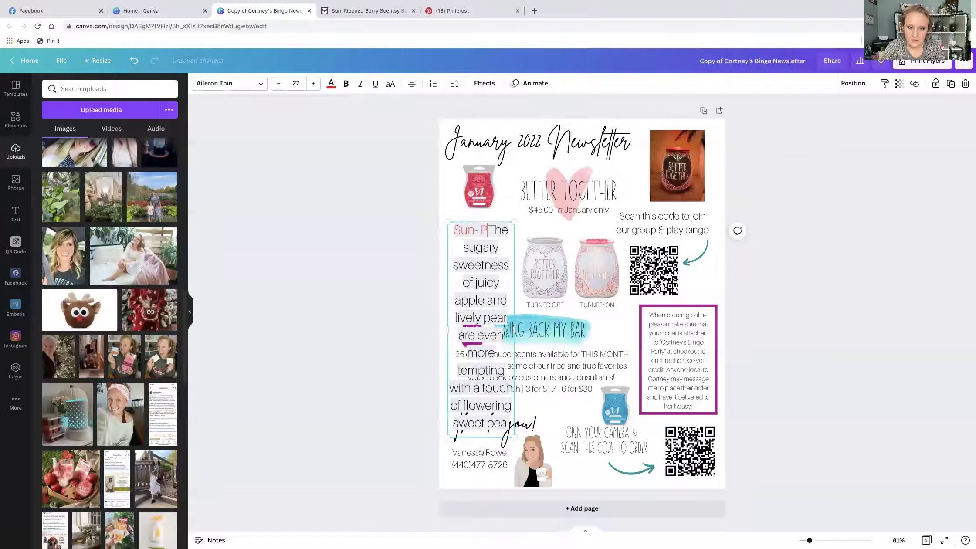
type("pened Berrie")
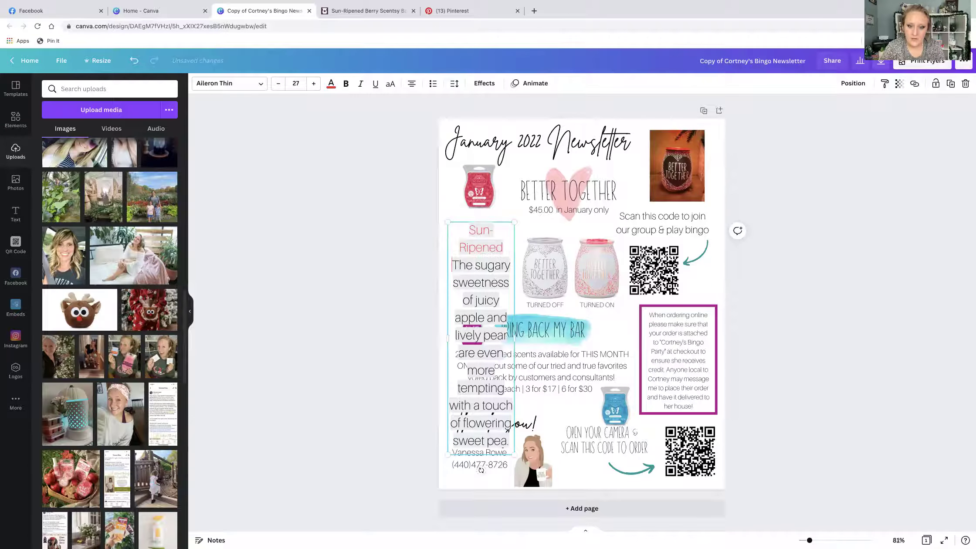
type("s")
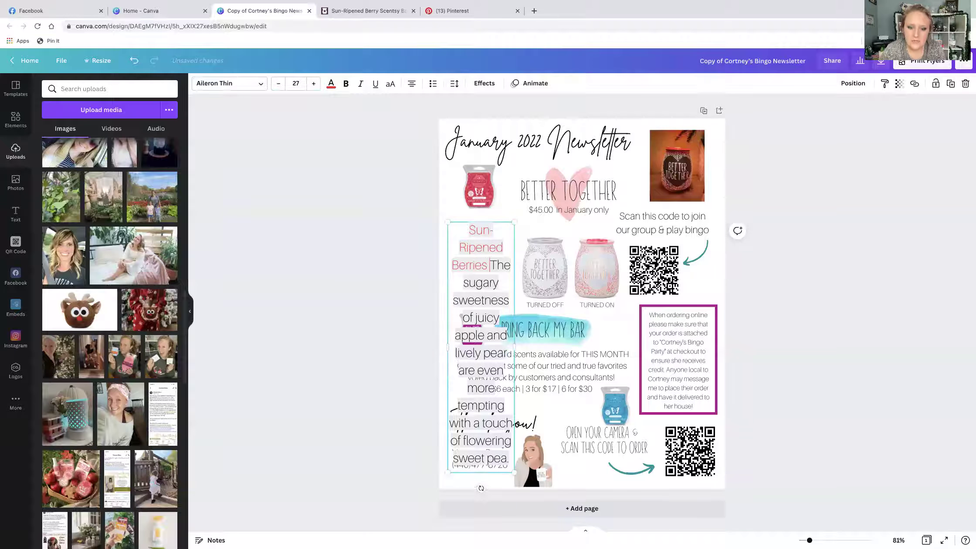
key("Return")
left_click(352, 237)
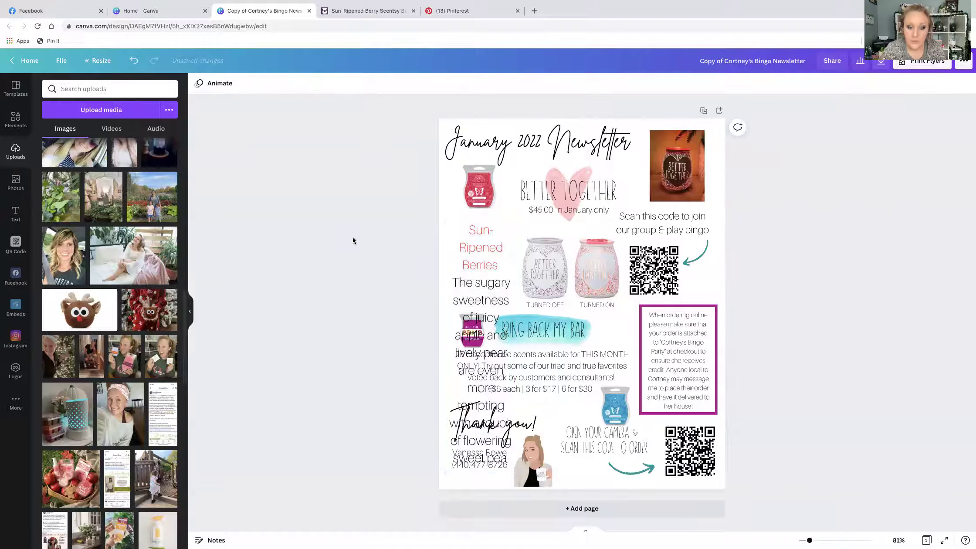
Step: Delete the old apple scent description and widen the text box until "Sun- Ripened Berries" fits on one line
left_click(502, 269)
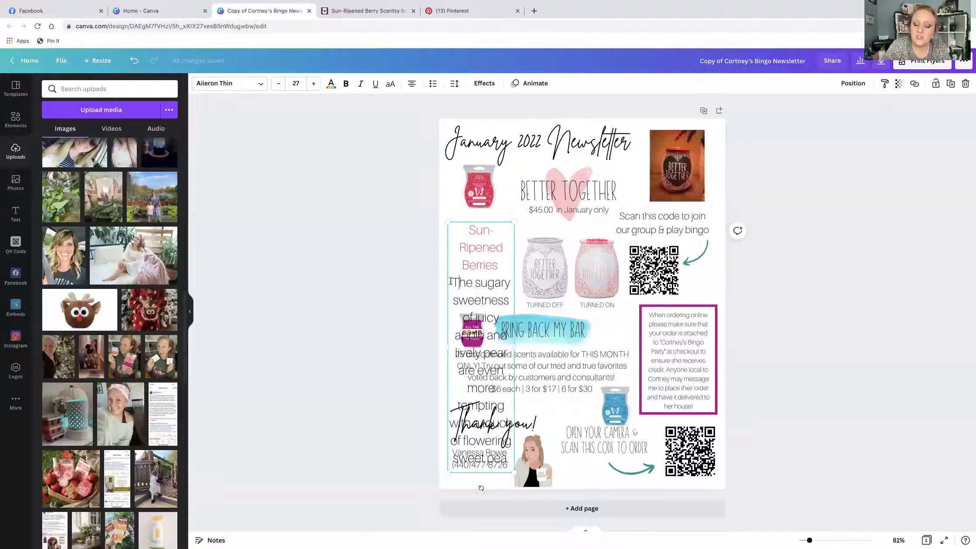
left_click_drag(454, 282, 510, 471)
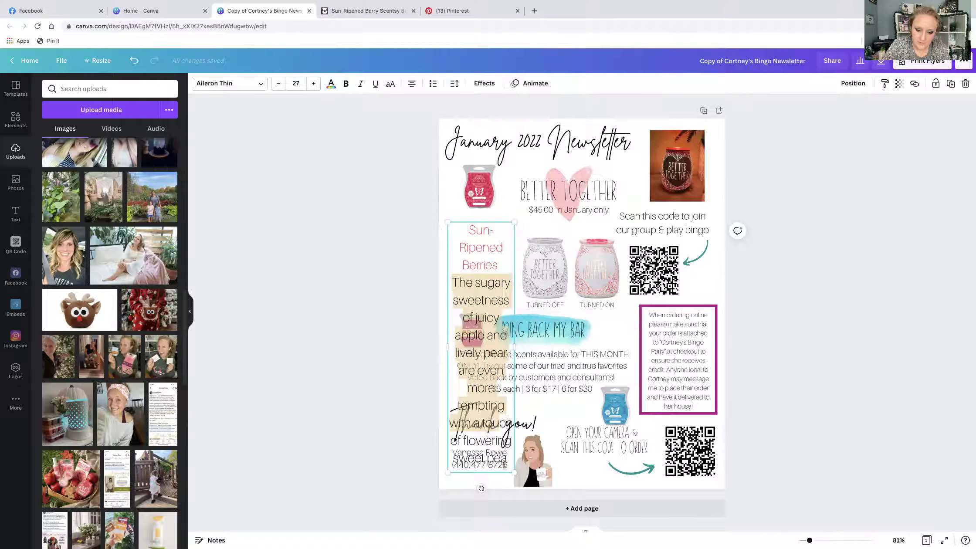
key("BackSpace")
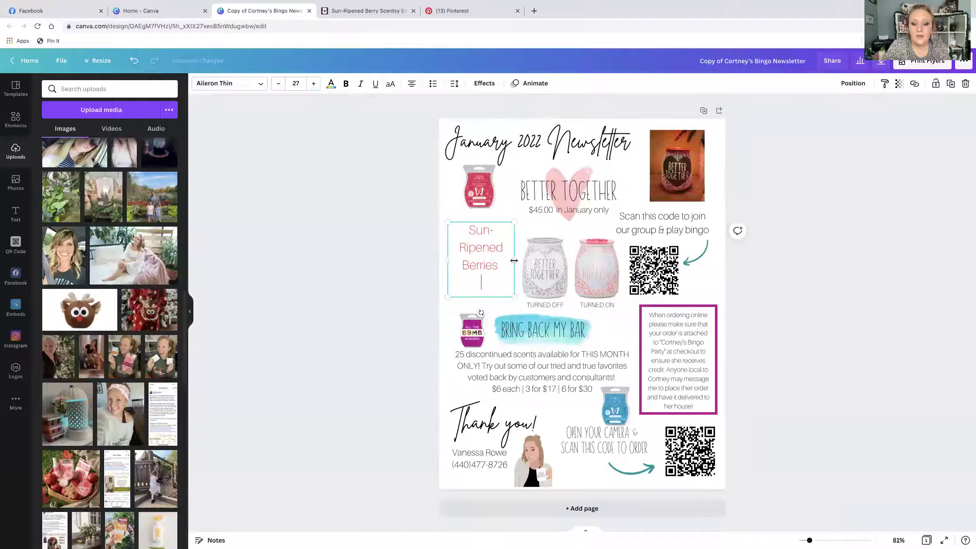
left_click_drag(516, 261, 564, 260)
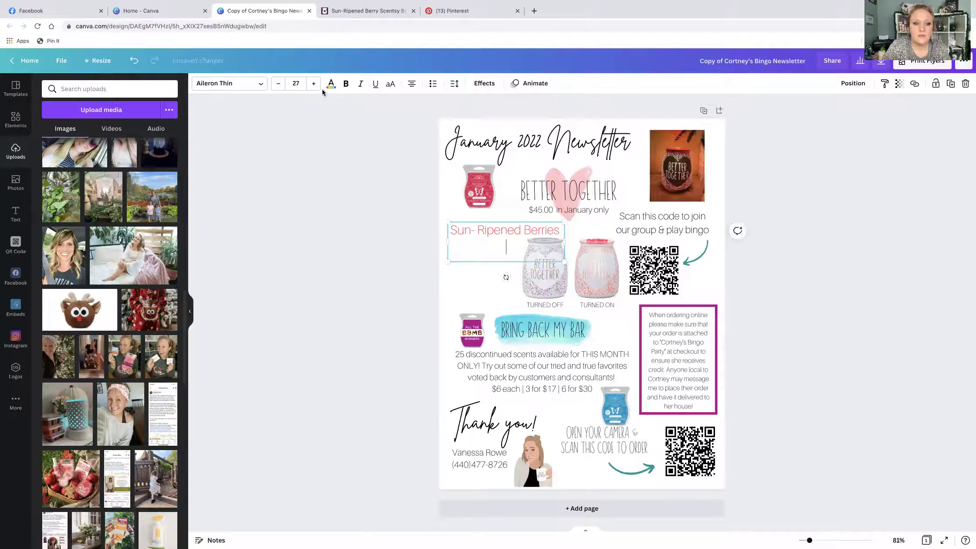
Step: Set the heading and the empty line below it to font size 16, and move the text box directly under the wax bar
left_click(295, 83)
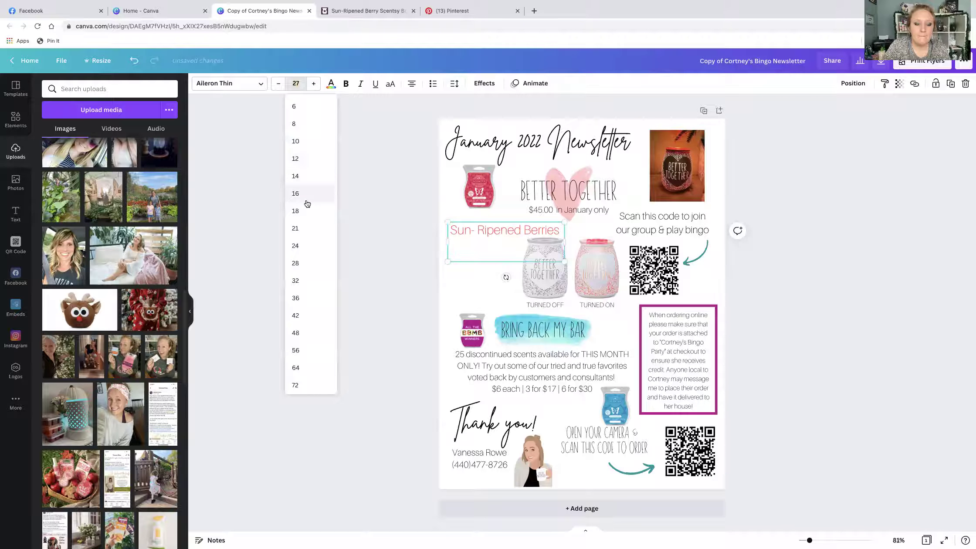
left_click(308, 187)
left_click_drag(558, 232, 413, 233)
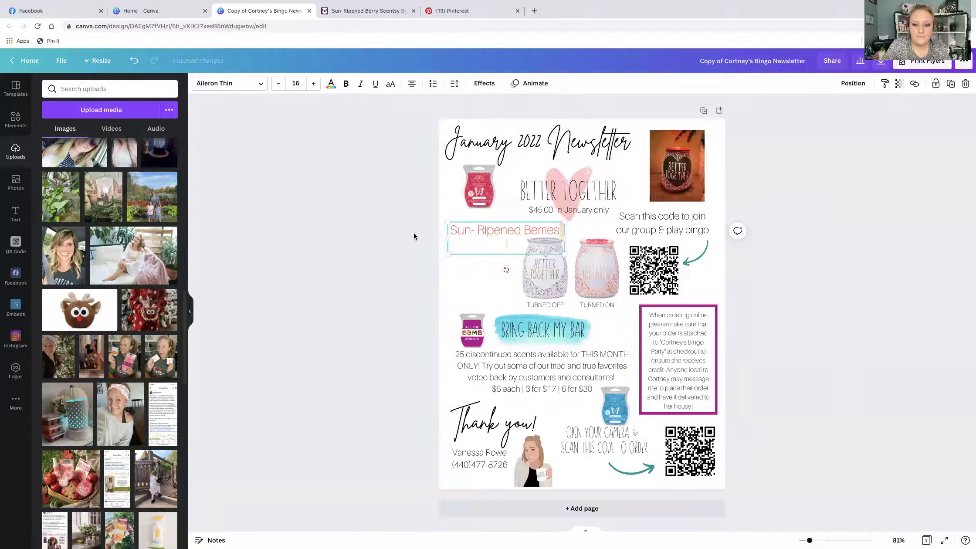
left_click(293, 83)
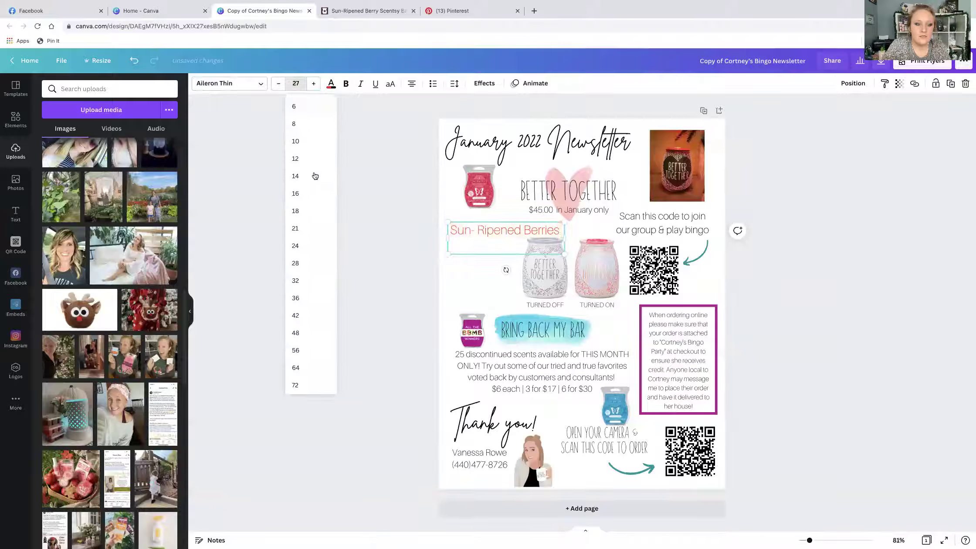
left_click_drag(492, 247, 468, 240)
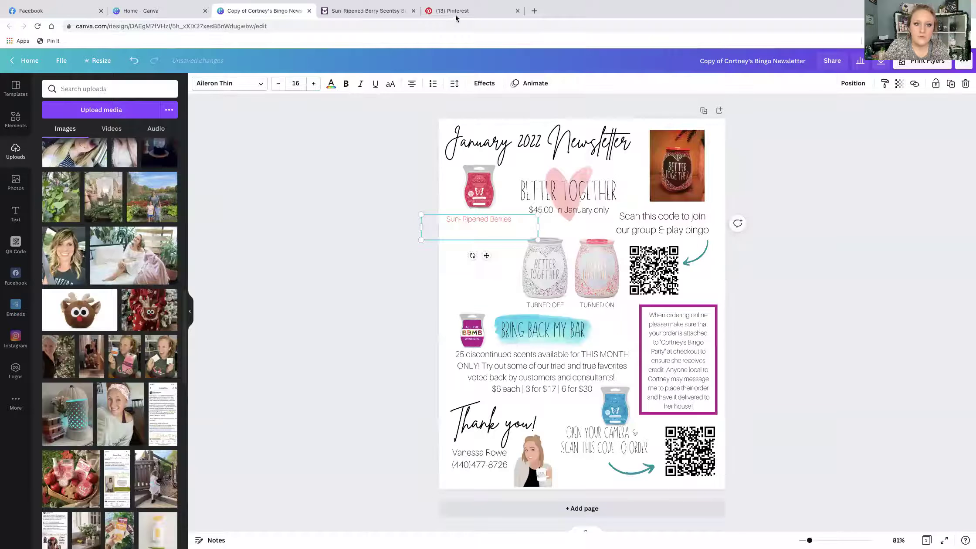
Step: Copy the orange sorbet scent sentence from the Scentsy product description and paste it below the "Sun- Ripened Berries" heading in the Canva newsletter
left_click(369, 11)
left_click_drag(455, 286, 490, 299)
key("ctrl+c")
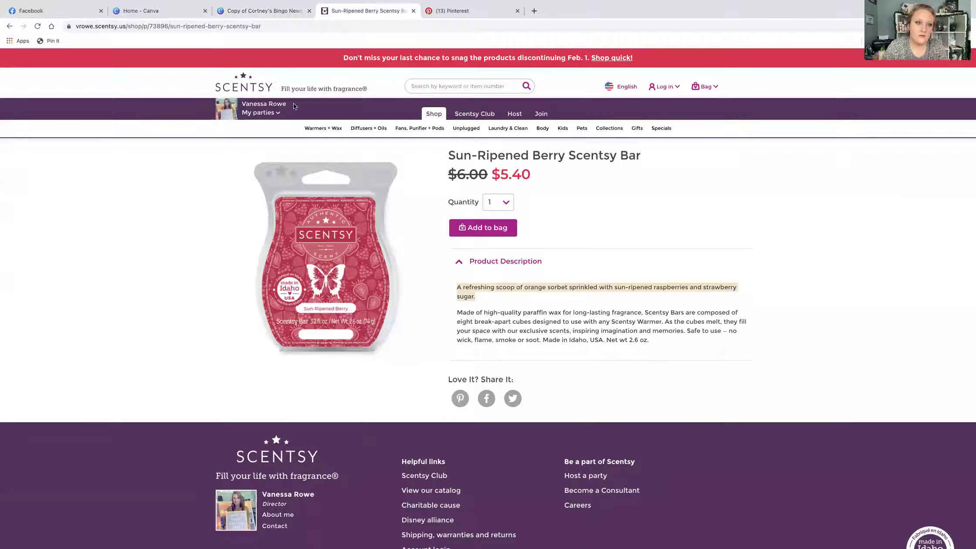
left_click(264, 10)
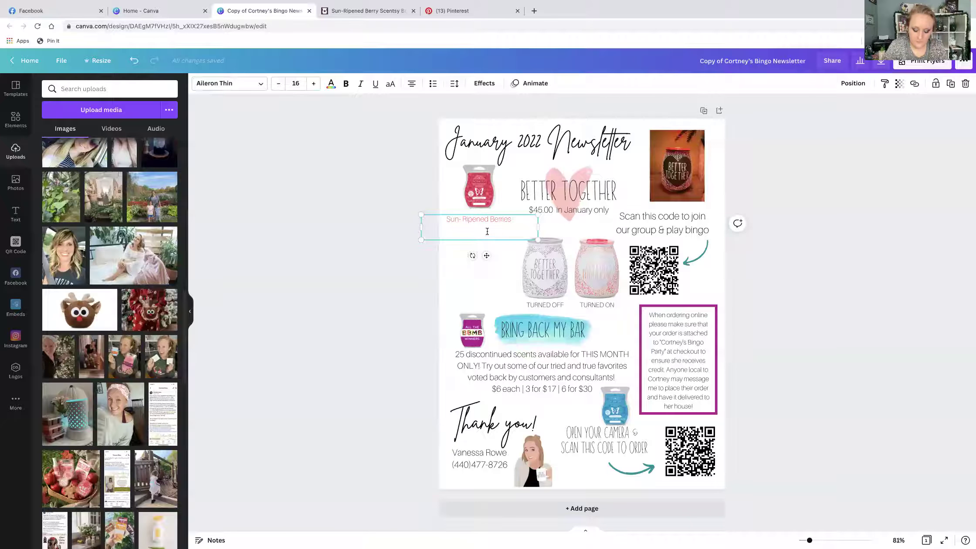
key("ctrl+v")
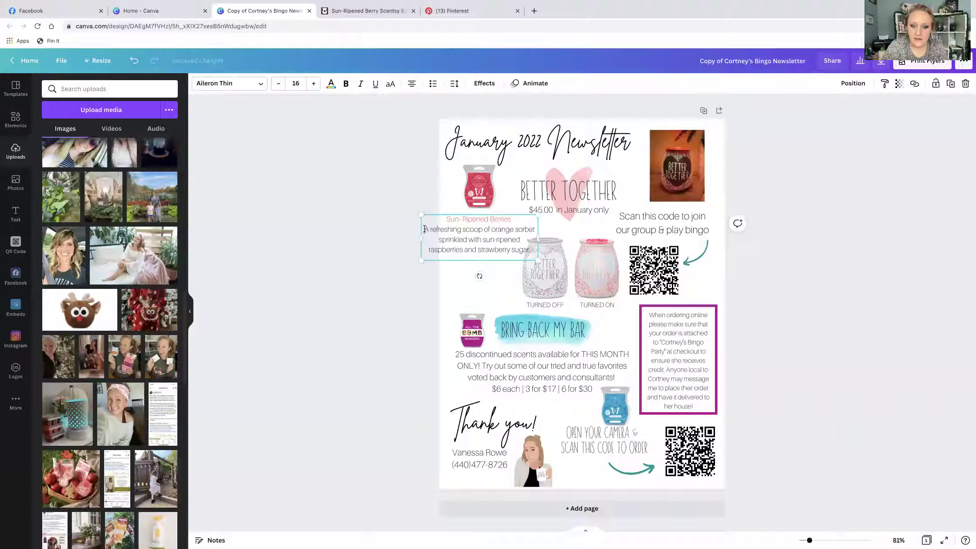
Step: Color the "Sun- Ripened Berries" heading #FF1647 and change its font to Sunflower
left_click_drag(445, 219, 514, 220)
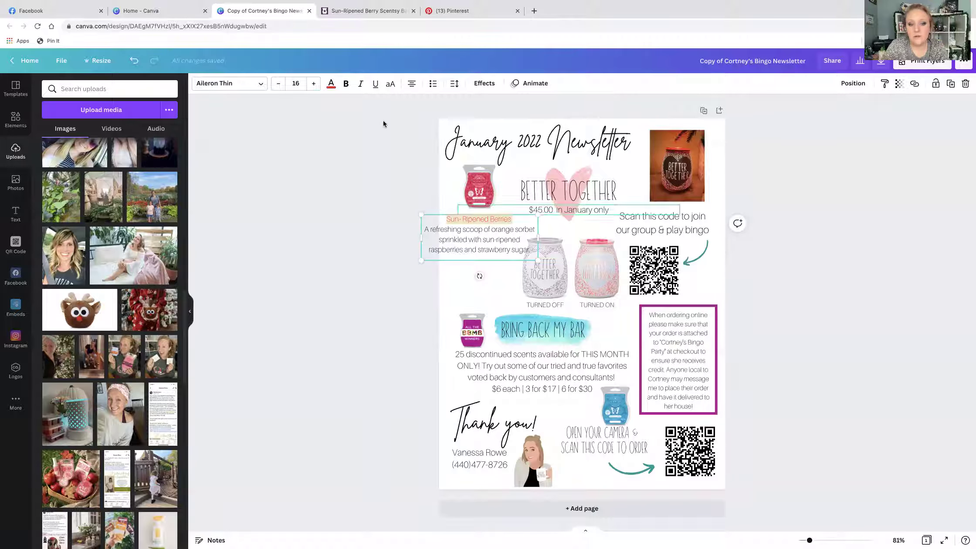
left_click(331, 84)
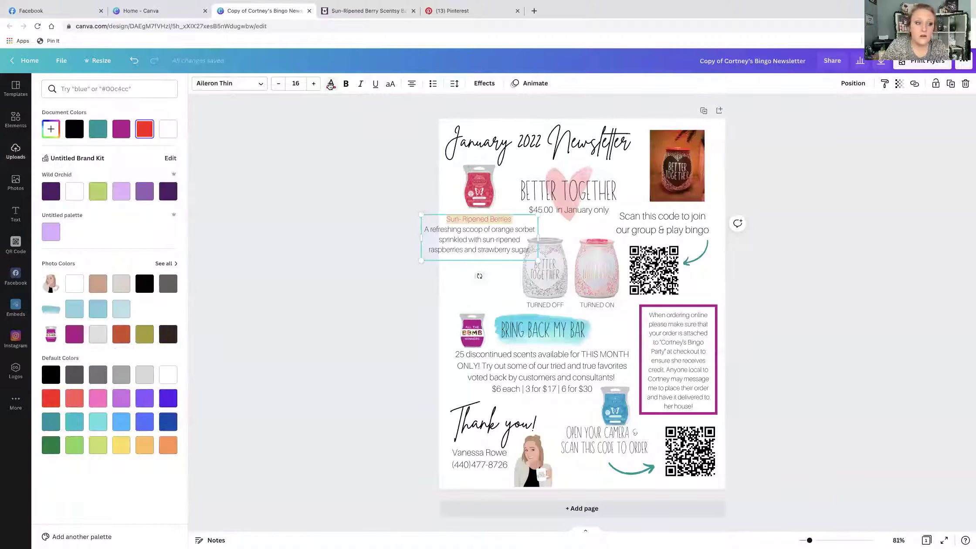
left_click(51, 128)
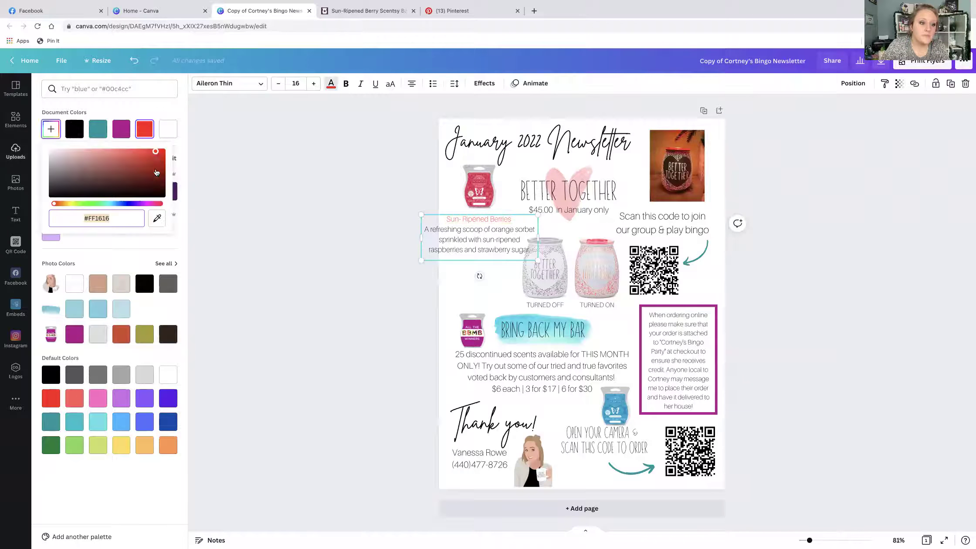
left_click_drag(57, 204, 157, 208)
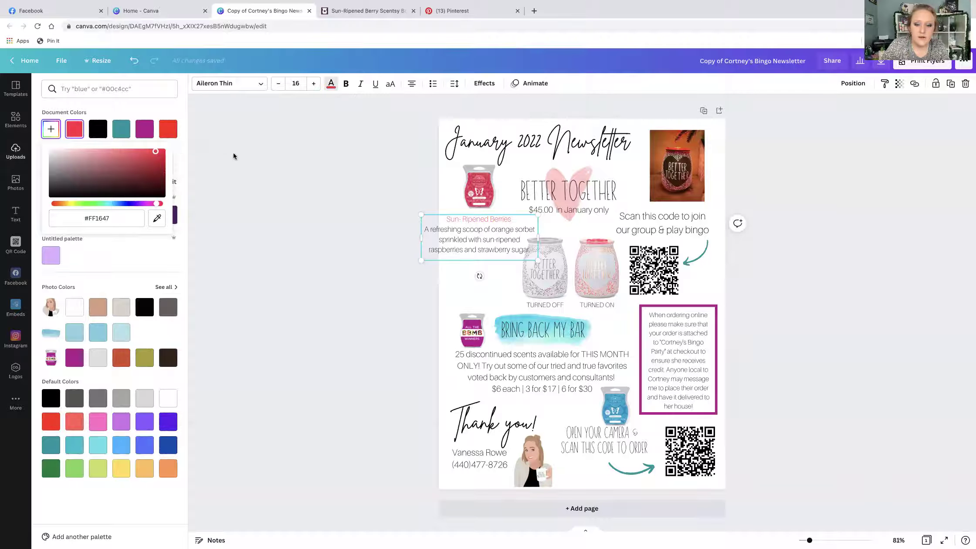
left_click(253, 85)
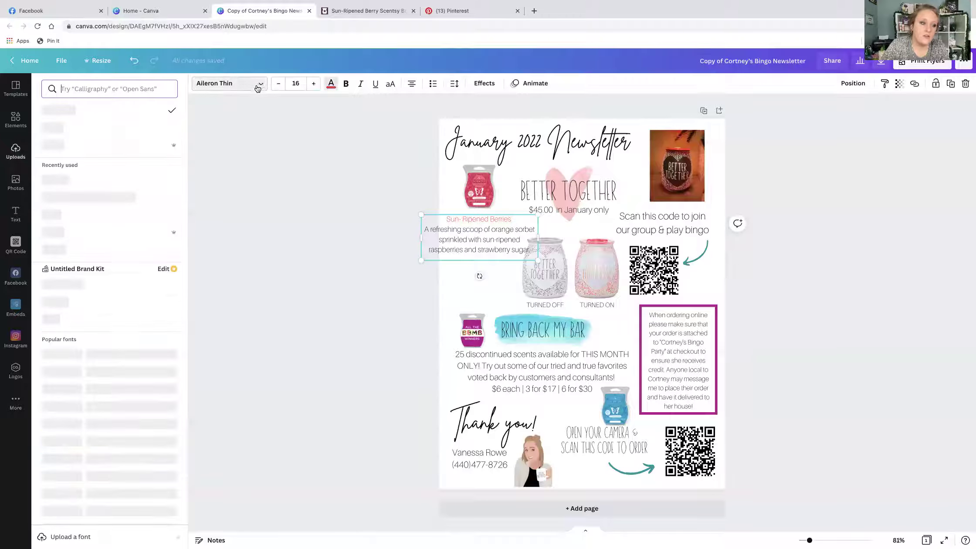
left_click(128, 144)
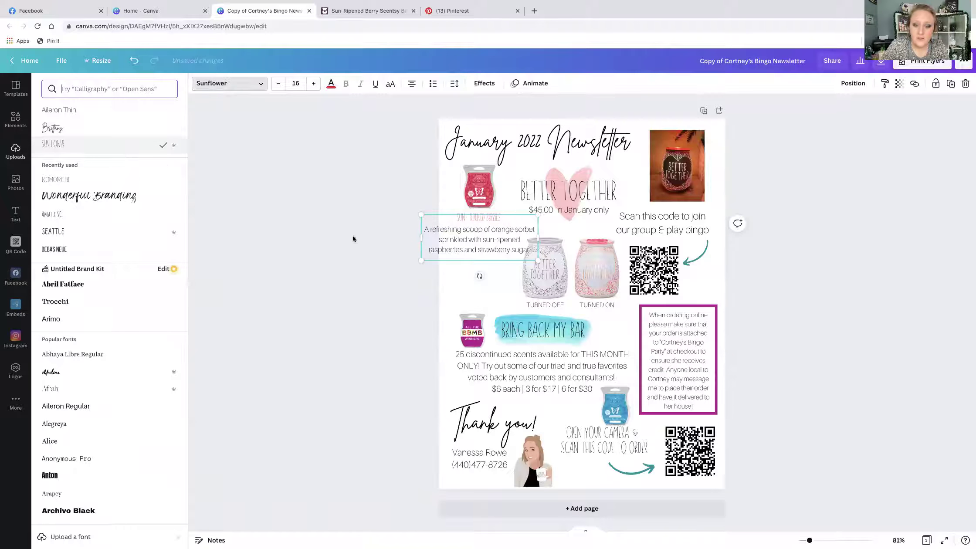
Step: Increase the "Sun- Ripened Berries" heading's font size to 23
left_click_drag(501, 220, 443, 218)
left_click(312, 87)
left_click(312, 87)
left_click(312, 87)
left_click(311, 87)
left_click(311, 87)
left_click(312, 87)
left_click(312, 87)
left_click(327, 172)
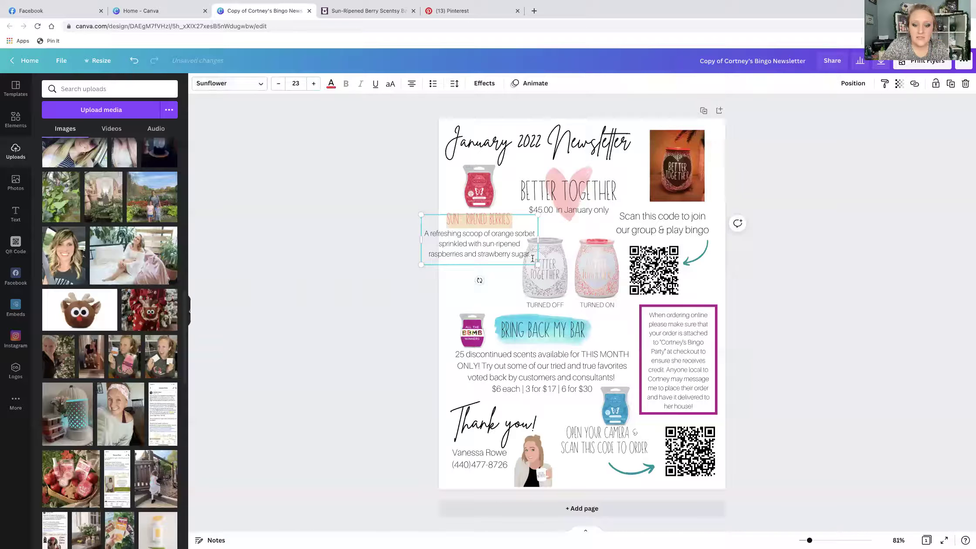
Step: Narrow the scent text box to fit between the page edge and the warmers, and center the wax bar above it
left_click(494, 243)
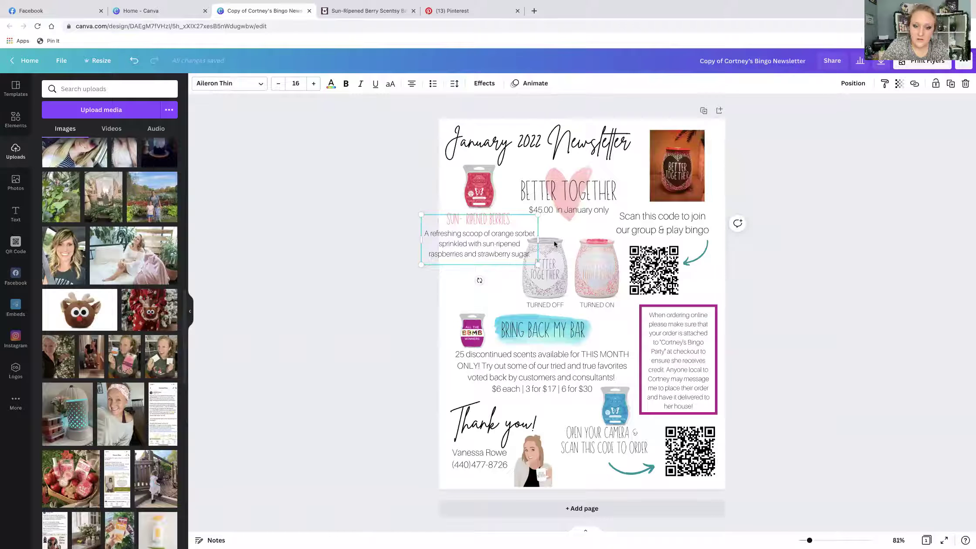
left_click_drag(536, 239, 494, 241)
left_click_drag(486, 283, 510, 284)
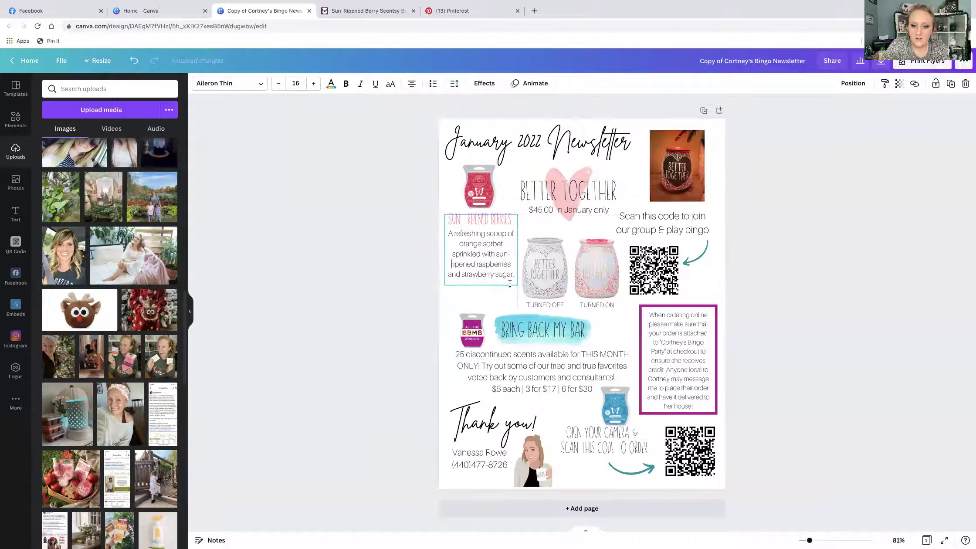
left_click(488, 175)
left_click_drag(488, 173, 486, 174)
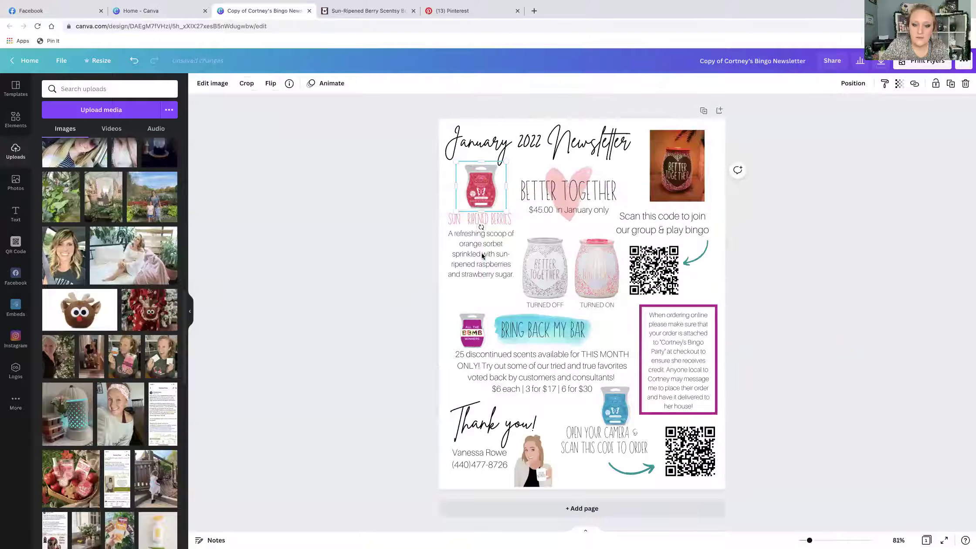
left_click(402, 238)
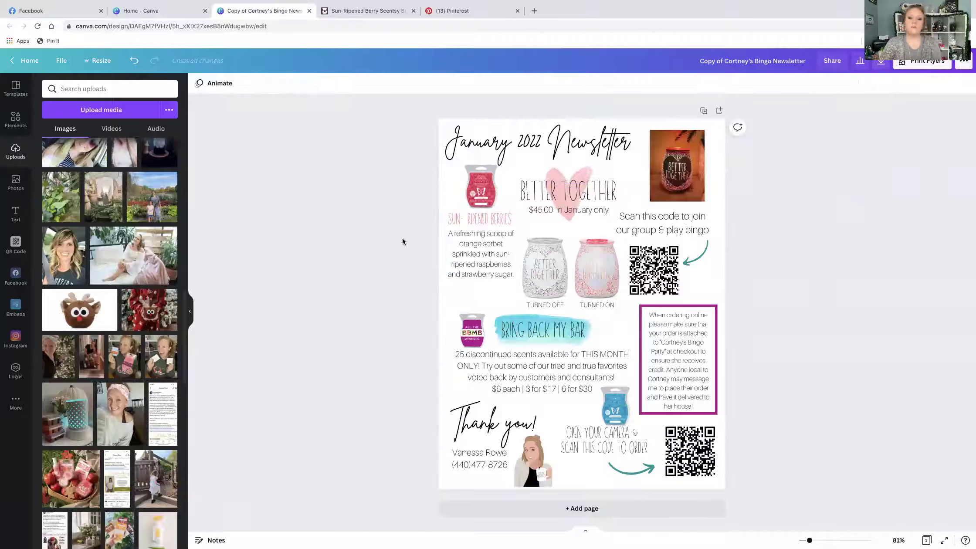
Step: Shift the wax bar image and the scent text below it slightly down the page
left_click(479, 177)
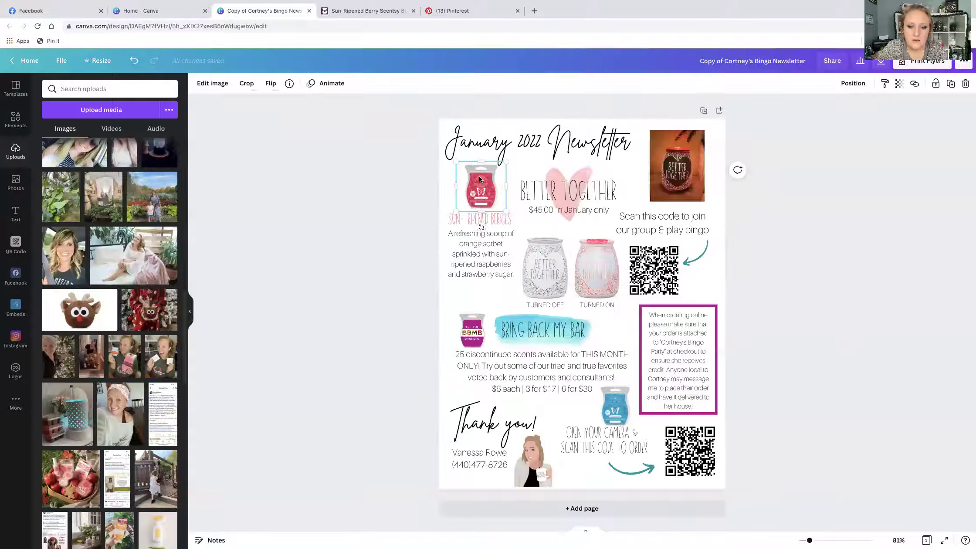
left_click_drag(479, 177, 480, 178)
left_click_drag(484, 251, 485, 258)
left_click(395, 246)
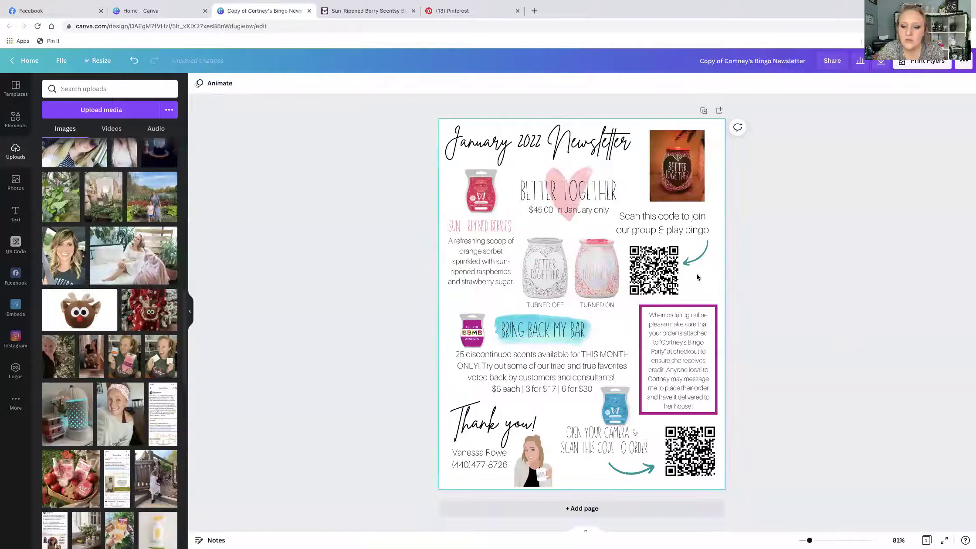
Step: Select the QR code for joining the group and open the QR code generator
left_click(661, 271)
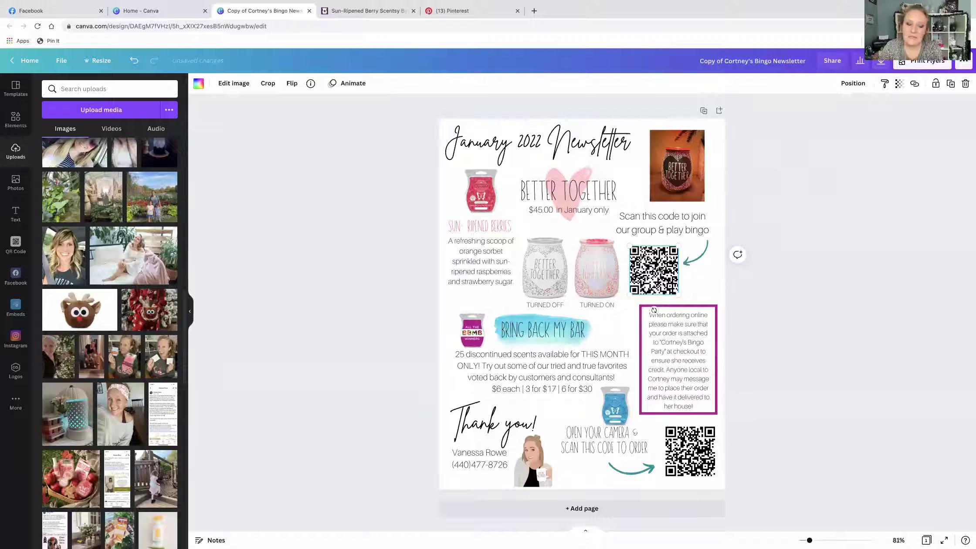
left_click(19, 245)
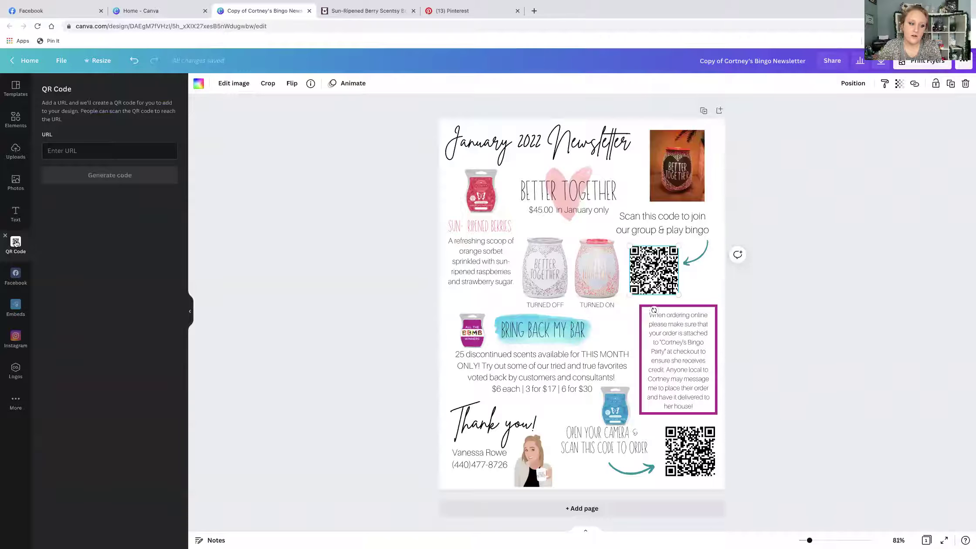
left_click(14, 405)
left_click(21, 248)
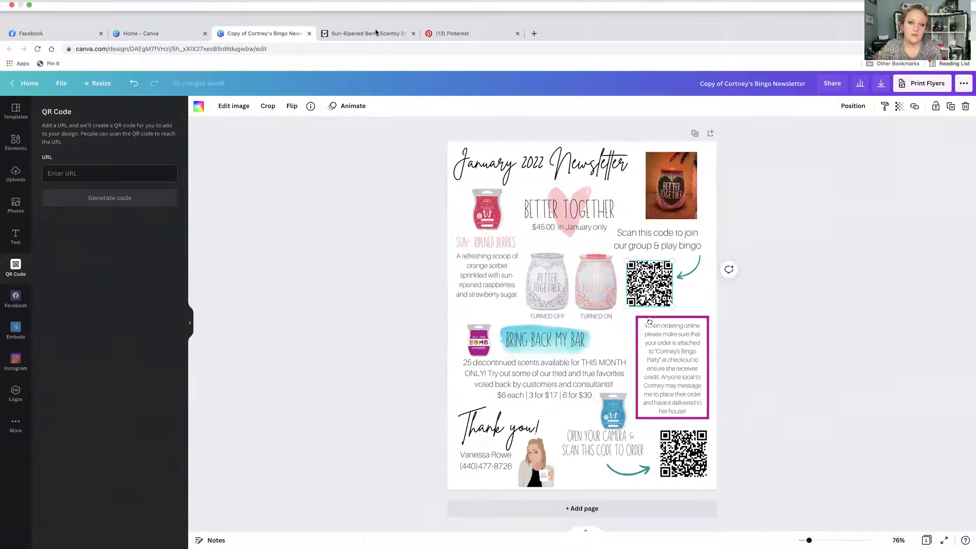
Step: Switch to the Scentsy shop and open the Scent & Warmer of the Month specials page
left_click(370, 10)
mouse_move(661, 128)
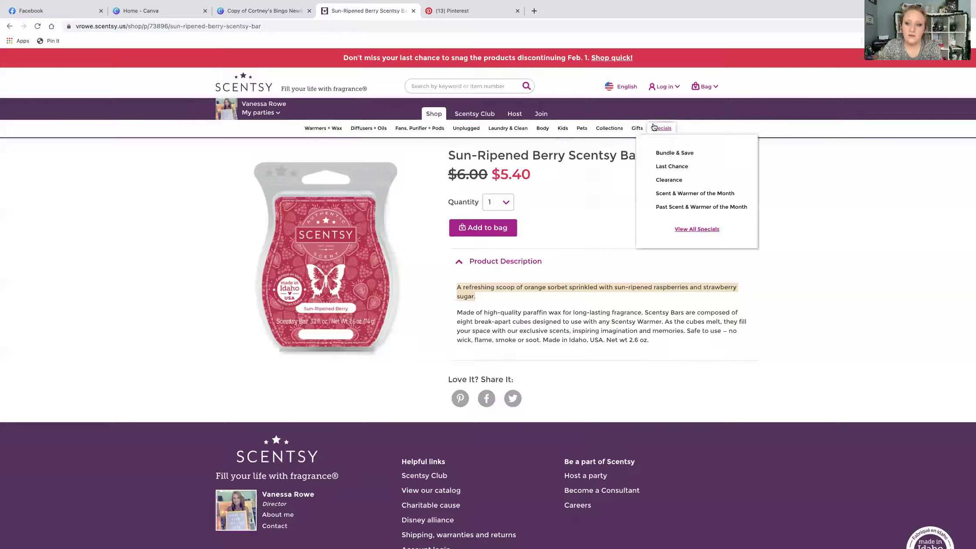
left_click(675, 194)
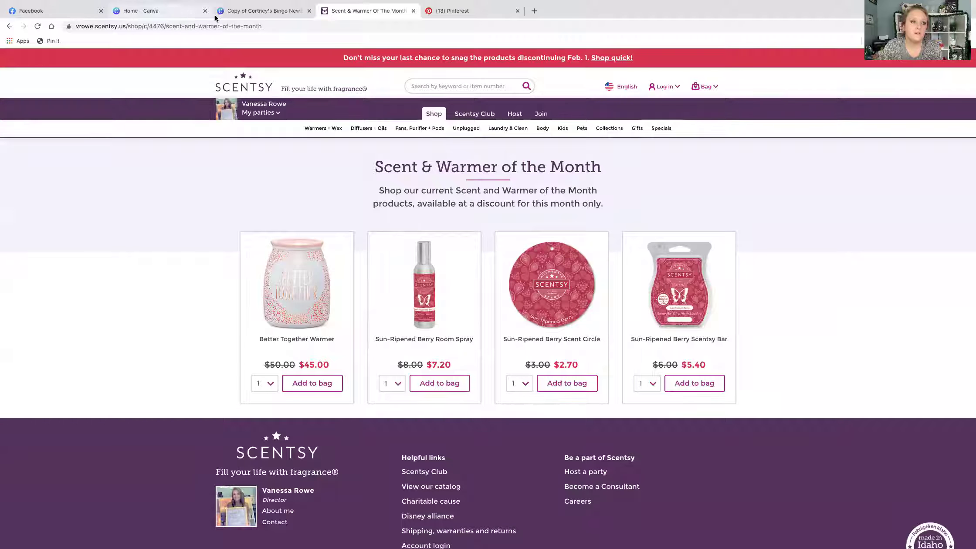
Step: Return to the newsletter design and select the ordering QR code at the end of the page
left_click(148, 10)
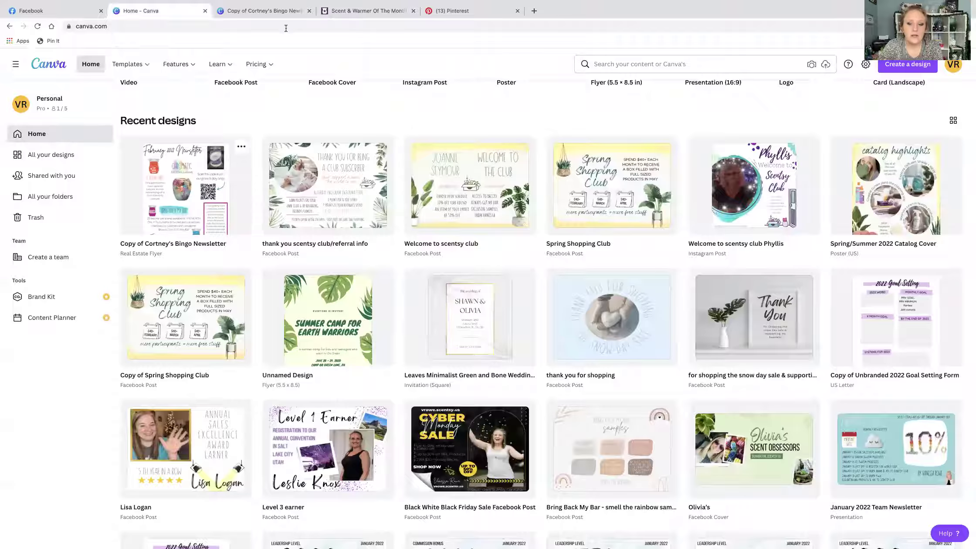
key("ctrl+Tab")
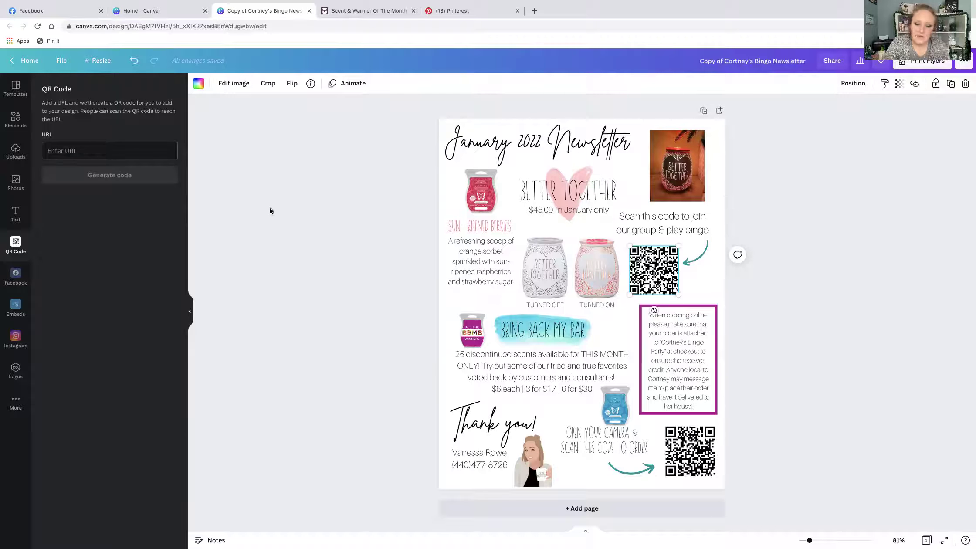
left_click(645, 444)
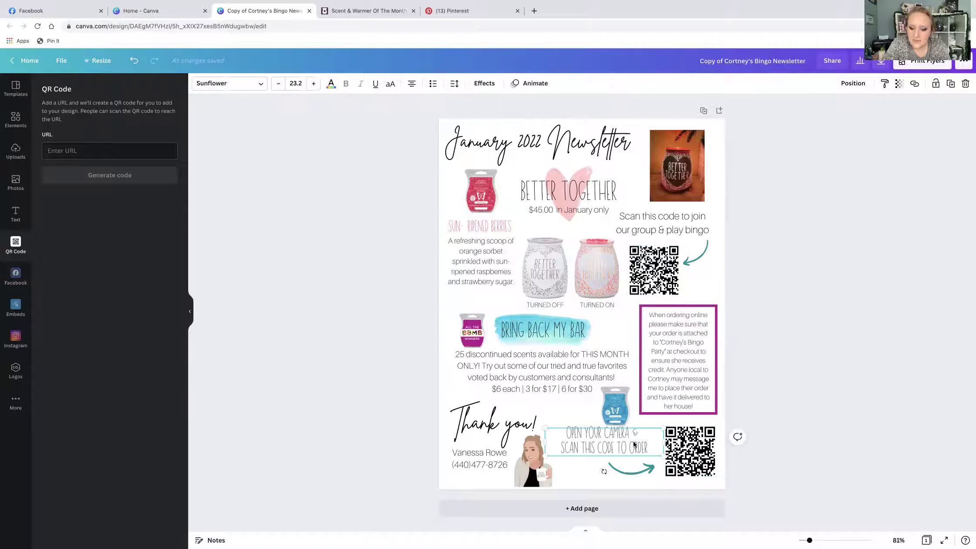
left_click(691, 442)
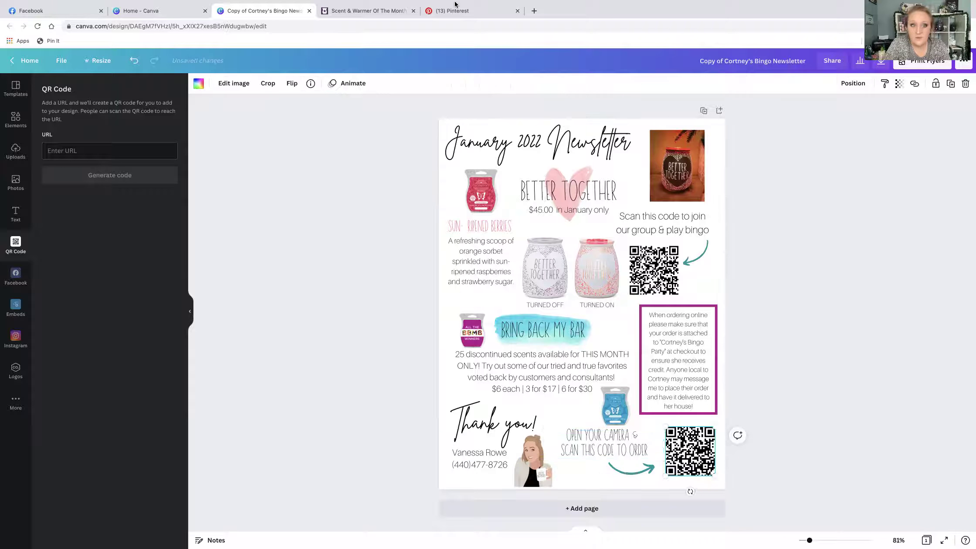
Step: Switch to the Scentsy shop, go to its home page and copy the web address
left_click(403, 13)
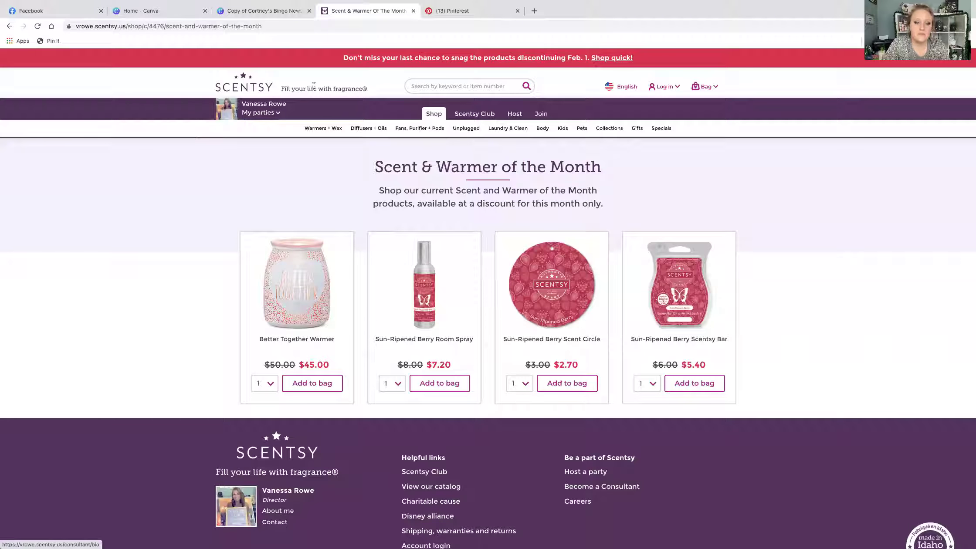
left_click(246, 89)
left_click(251, 31)
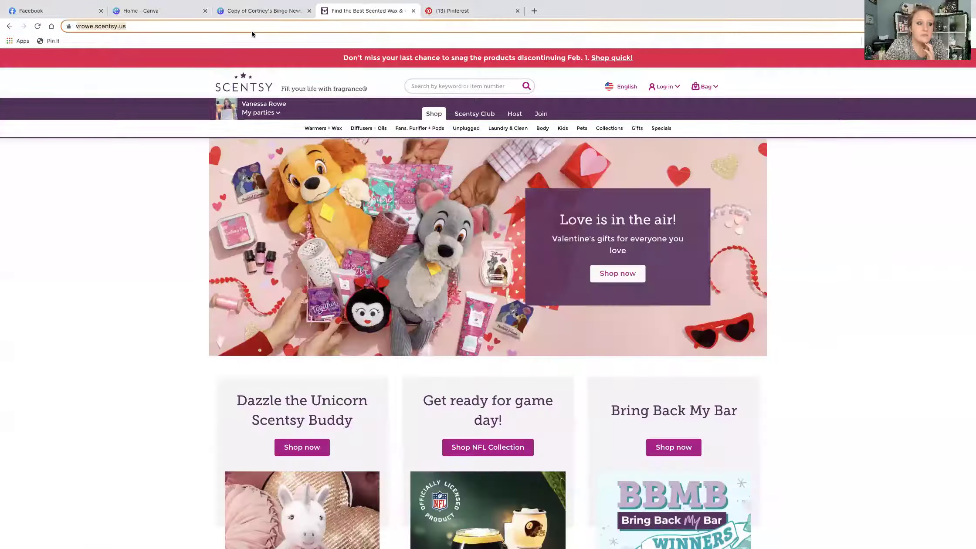
right_click(252, 28)
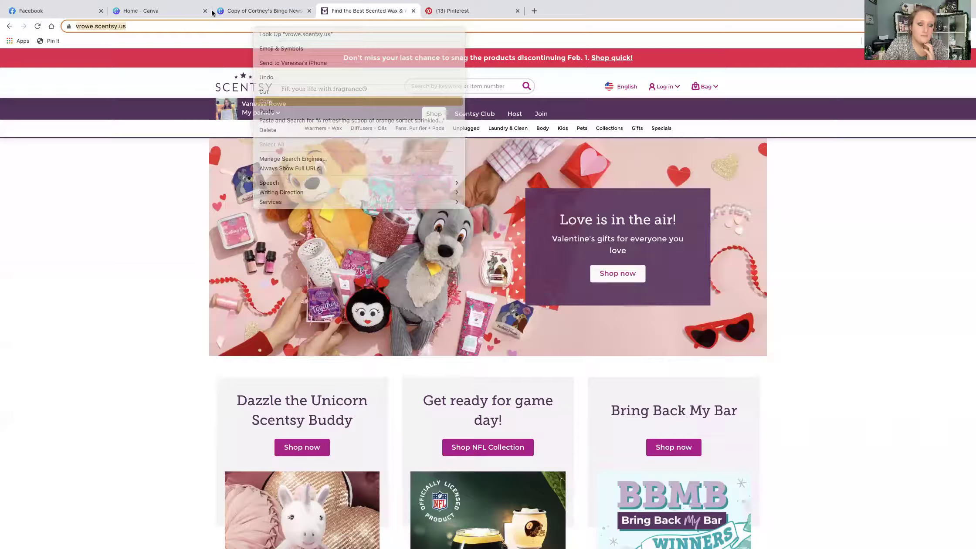
Step: Return to the newsletter and generate a new QR code from the copied shop address
left_click(171, 13)
left_click(237, 12)
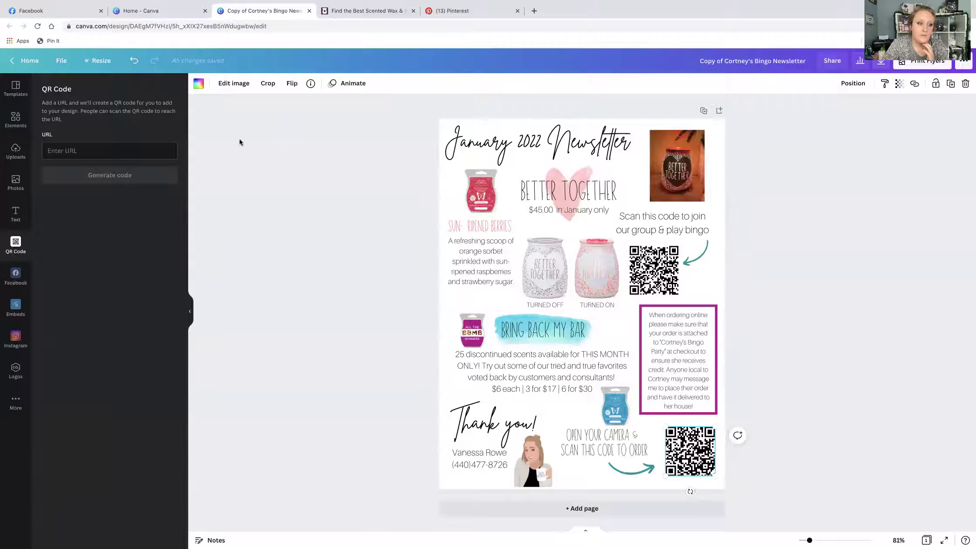
left_click(150, 145)
key("ctrl+v")
left_click(158, 175)
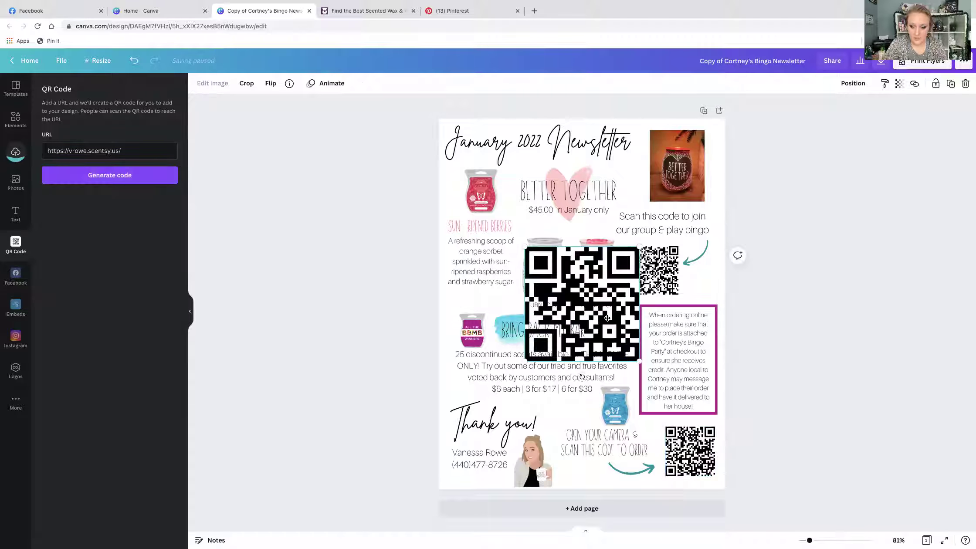
Step: Delete the old ordering QR code and put the new one, scaled down to match, in its place beside the arrow
left_click_drag(607, 318, 582, 396)
left_click(693, 451)
key("Delete")
left_click(563, 428)
left_click_drag(613, 325, 686, 440)
left_click(536, 411)
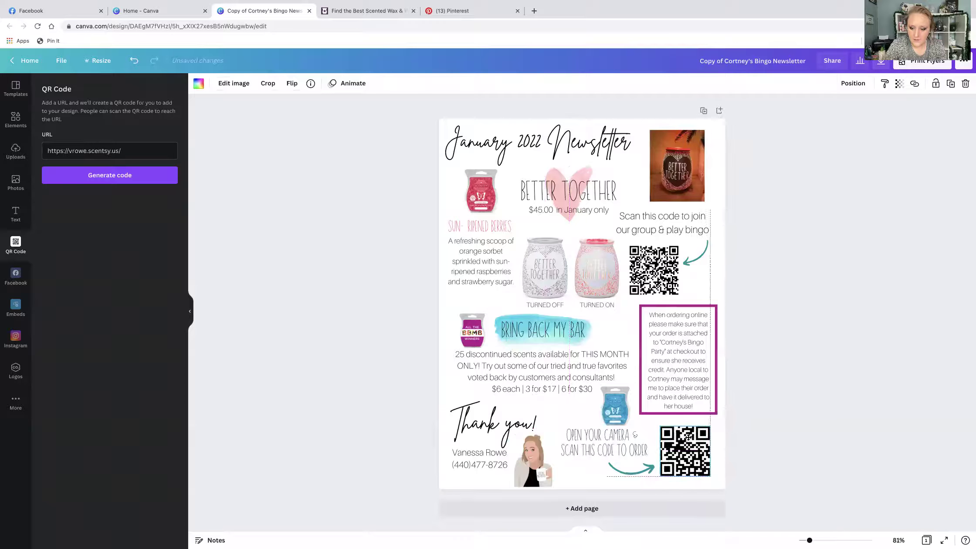
left_click(779, 386)
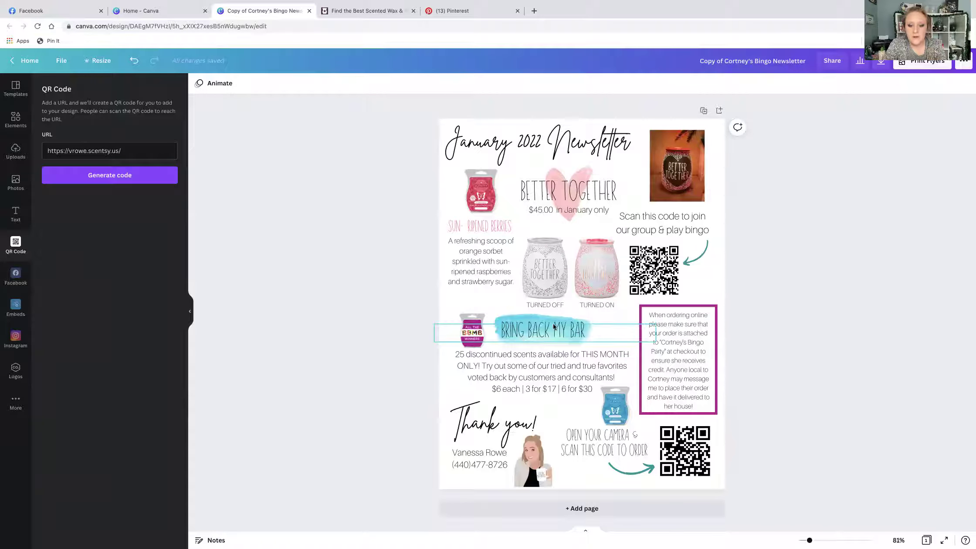
Step: Delete the blue paint stroke behind the BRING BACK MY BAR heading
left_click(532, 325)
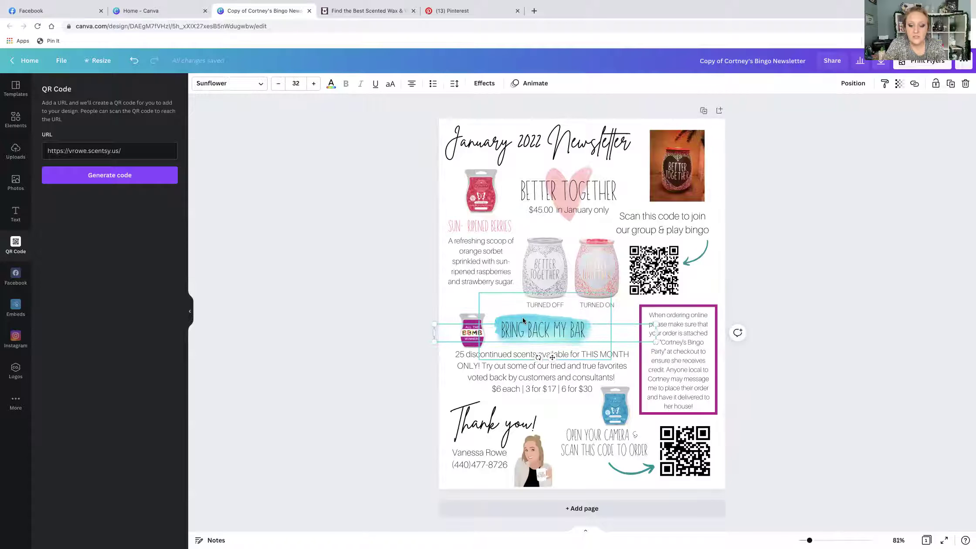
left_click(522, 317)
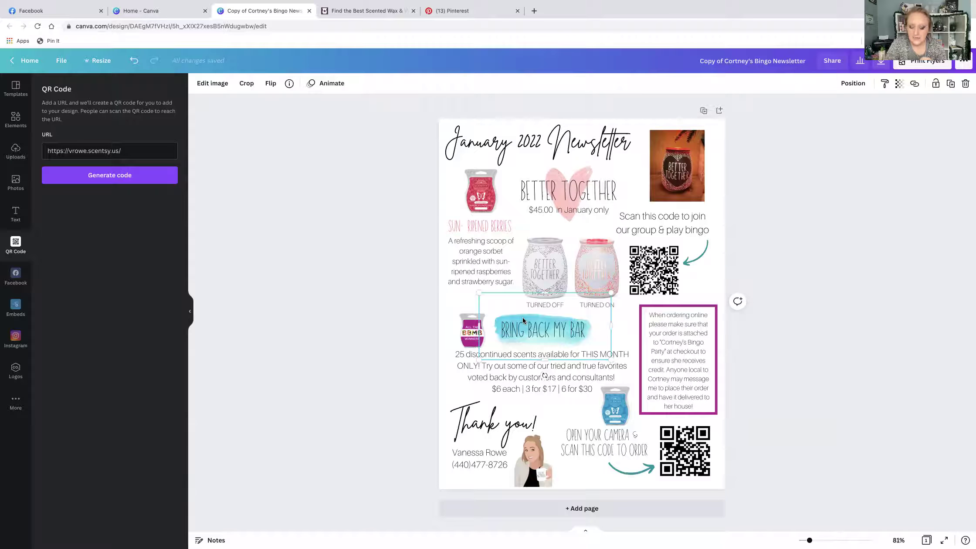
key("Delete")
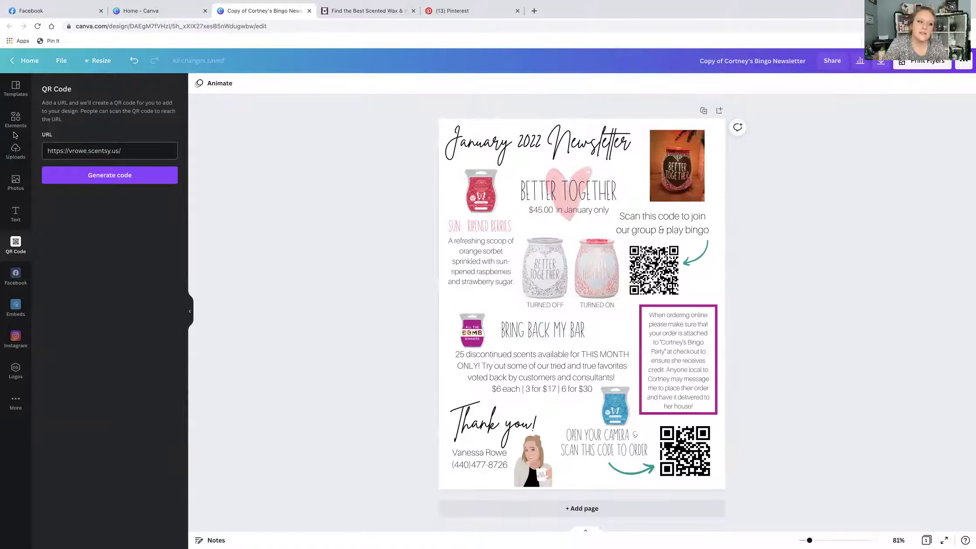
Step: Open the design elements library and clear the previous "red heart" search
left_click(16, 118)
left_click(103, 89)
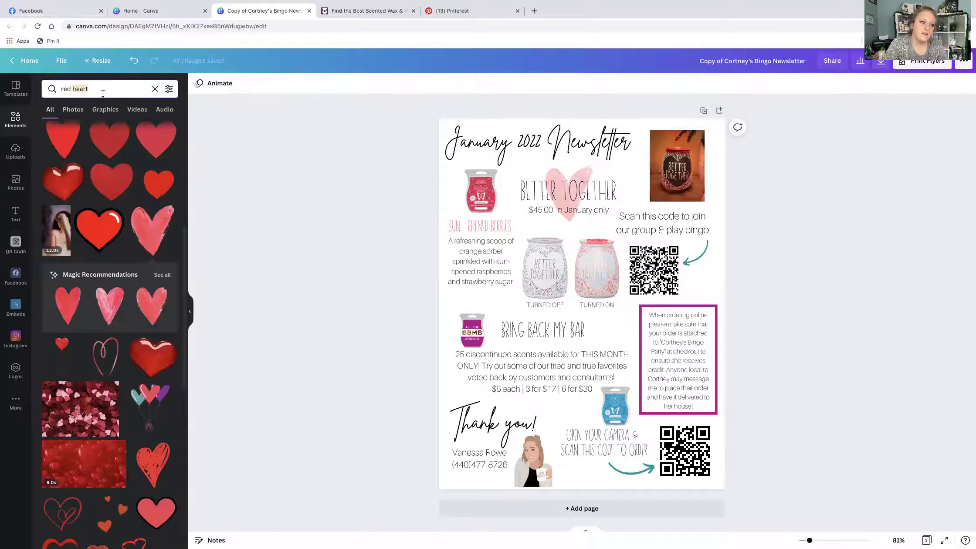
type("wa")
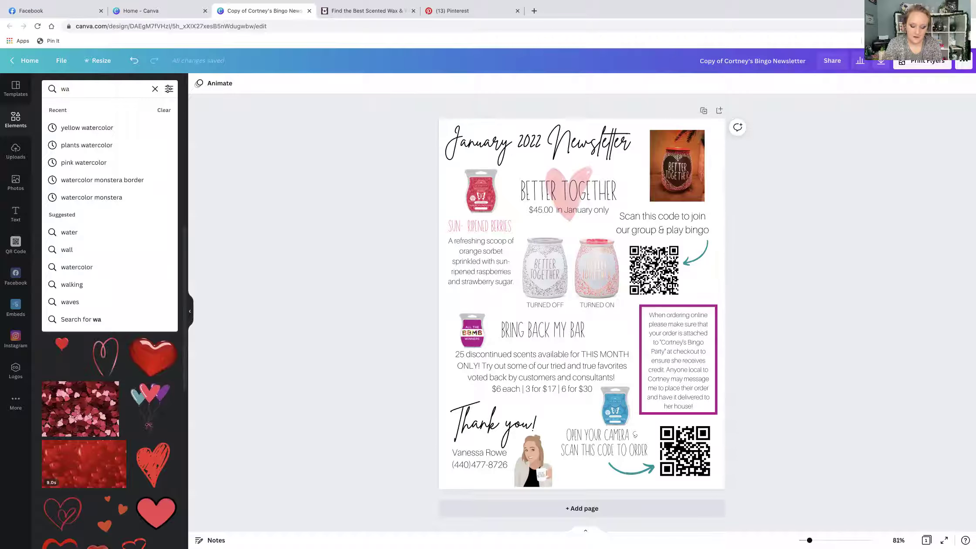
key("BackSpace")
key("BackSpace")
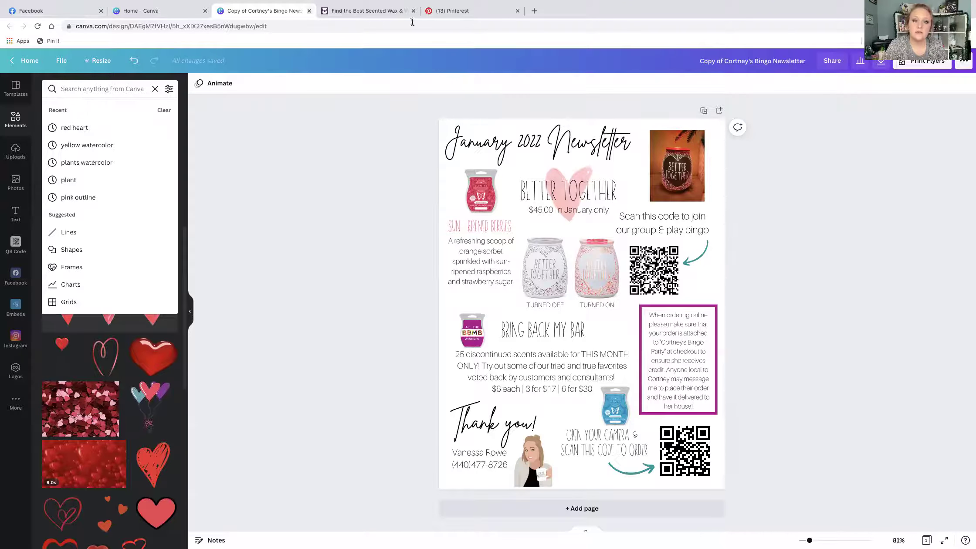
Step: Switch to the Pinterest page and search Google from there for "colors that pair well with red"
left_click(457, 11)
left_click(465, 27)
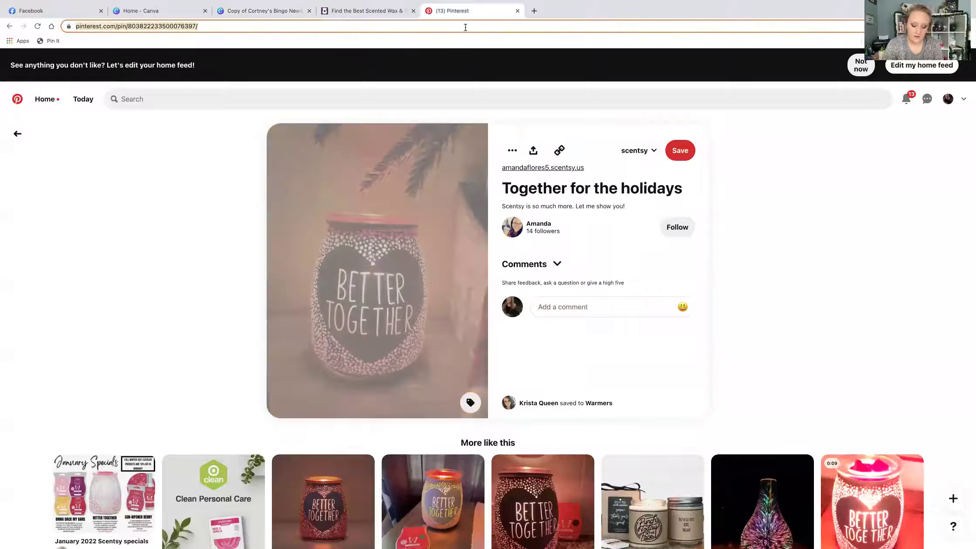
type("colors that pair well with red")
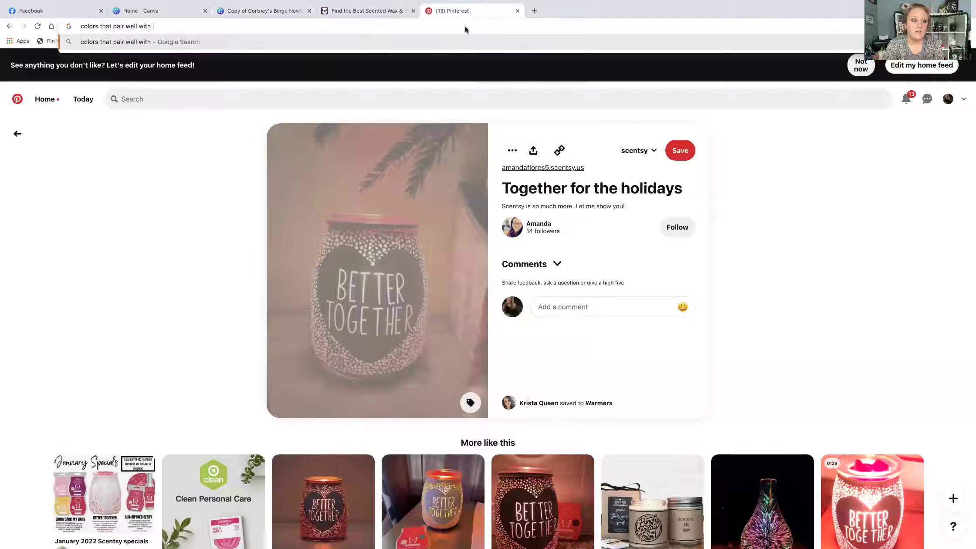
key("Return")
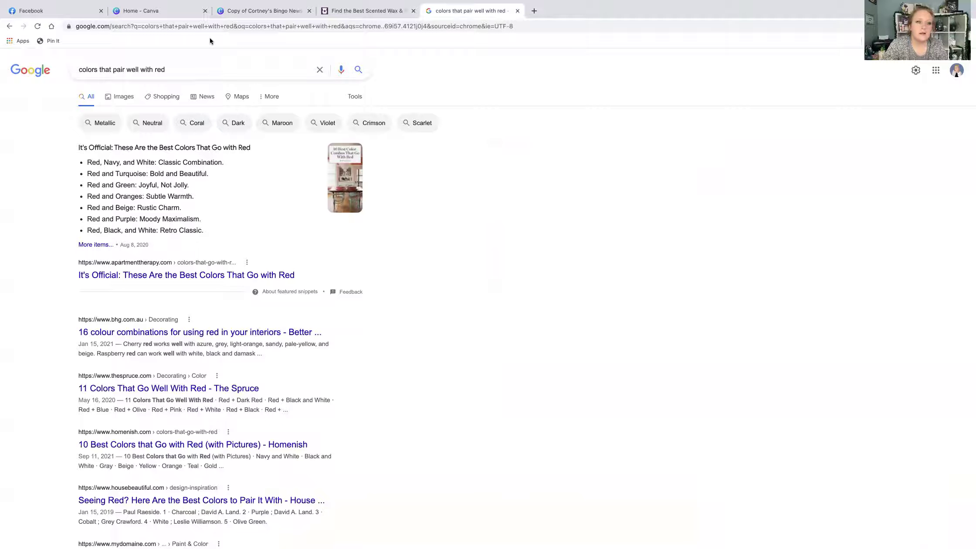
Step: Return to the newsletter and search the design elements for "teal paint"
left_click(226, 12)
left_click(110, 89)
type("teal paint")
key("Return")
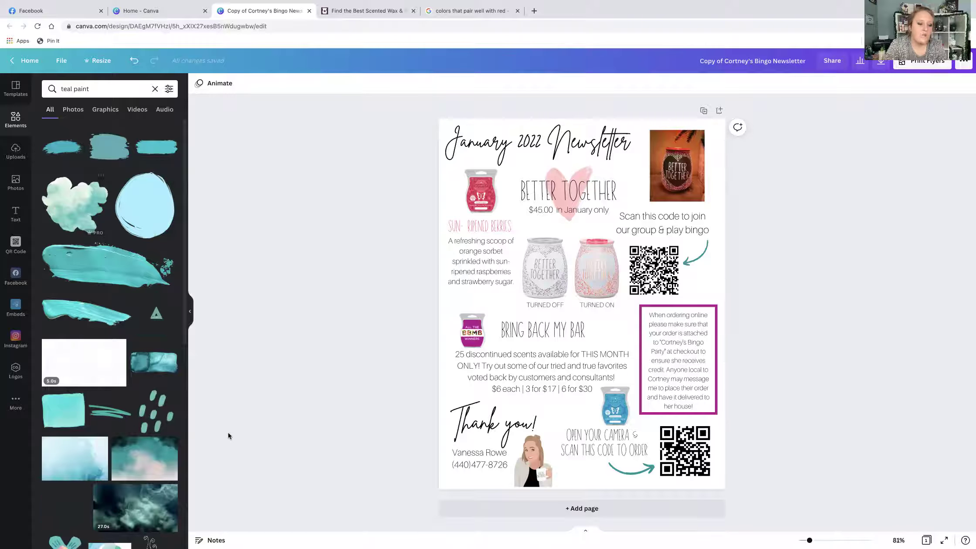
Step: Try the dark teal watercolor stroke over the BRING BACK MY BAR heading, with its transparency set to 41
left_click(154, 368)
mouse_move(696, 254)
left_mouse_down()
mouse_move(526, 335)
mouse_move(536, 337)
left_mouse_up()
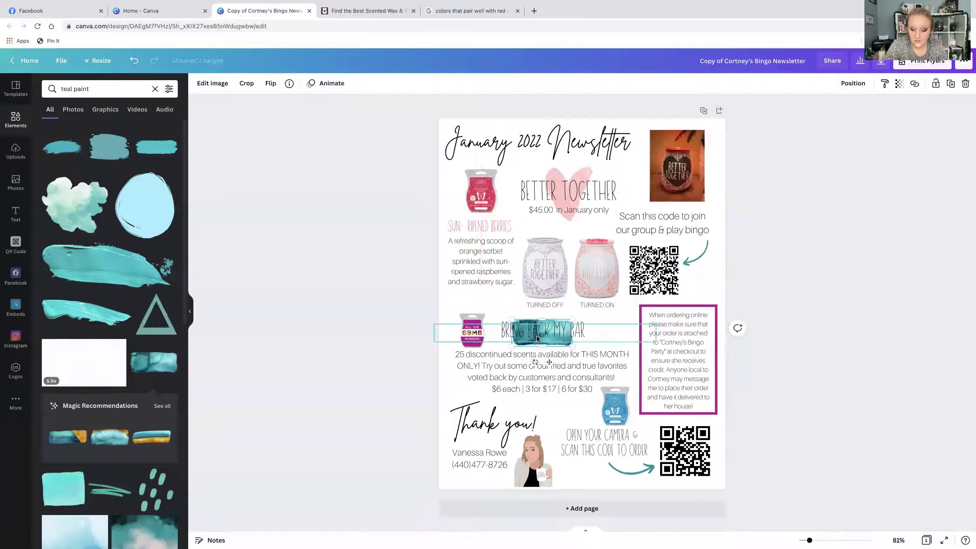
left_click(900, 85)
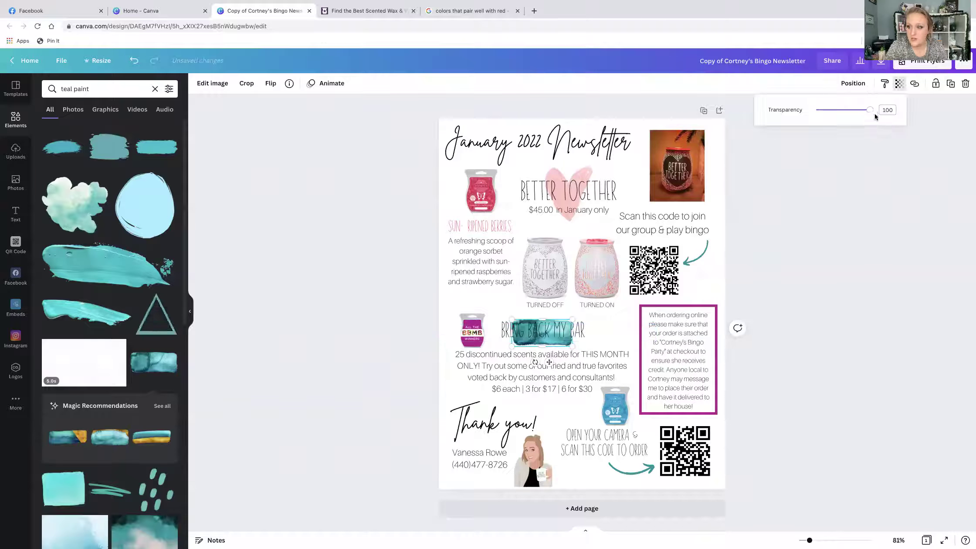
left_click_drag(875, 113, 838, 119)
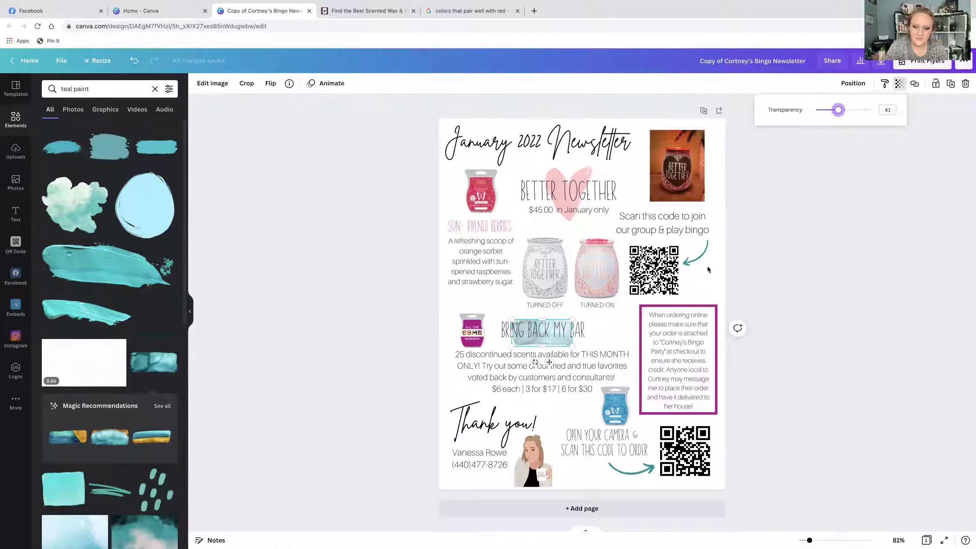
left_click(261, 122)
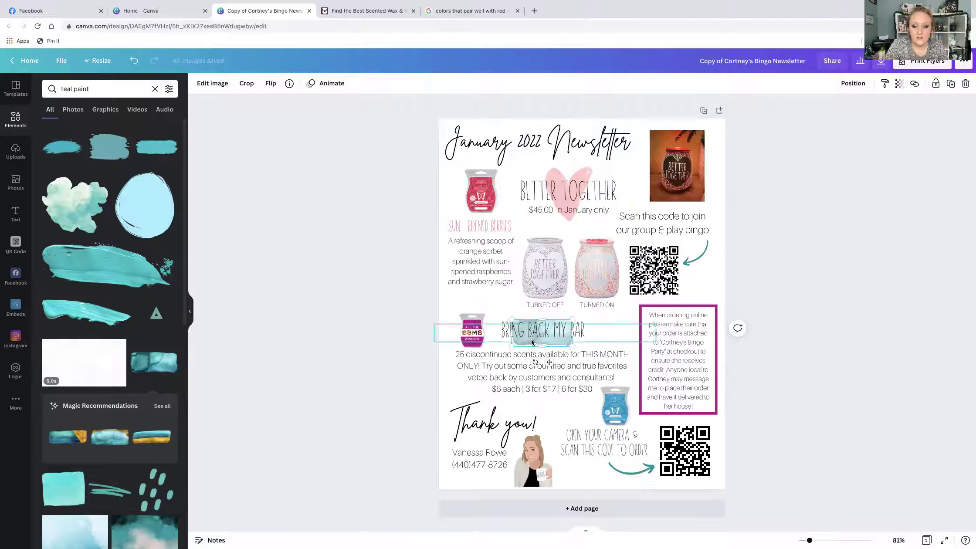
Step: Send the BRING BACK MY BAR heading to the back, and remove the dark teal stroke from the page
left_click(599, 330)
double_click(550, 324)
left_click(550, 324)
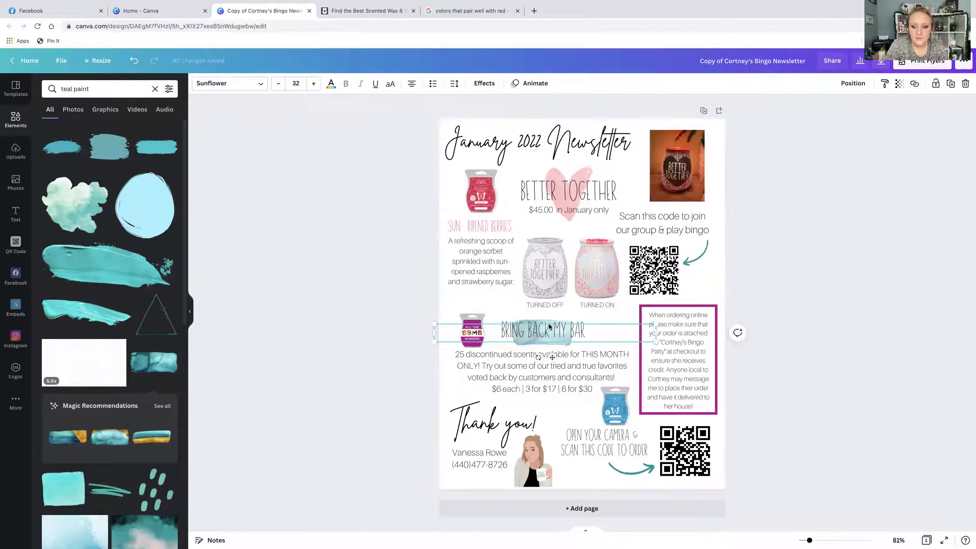
right_click(587, 330)
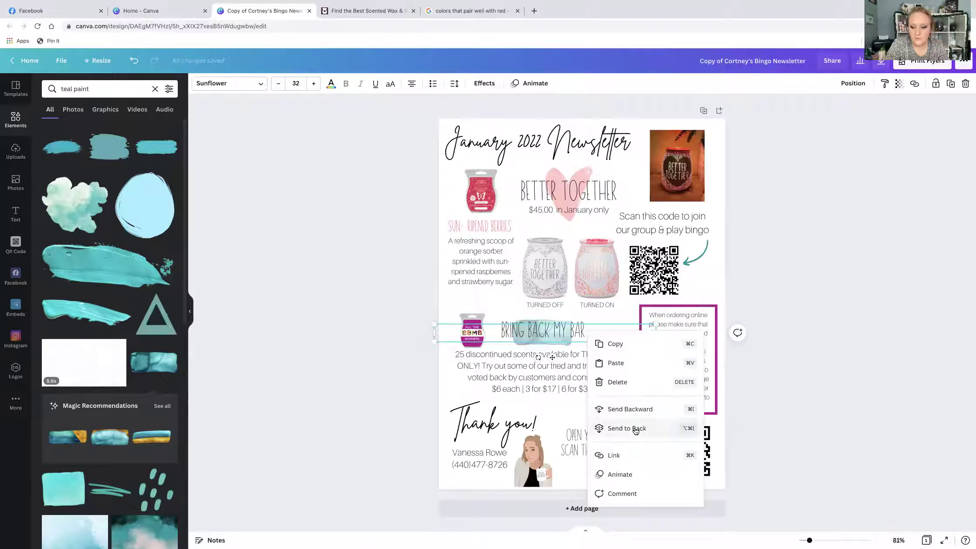
left_click(630, 408)
right_click(584, 340)
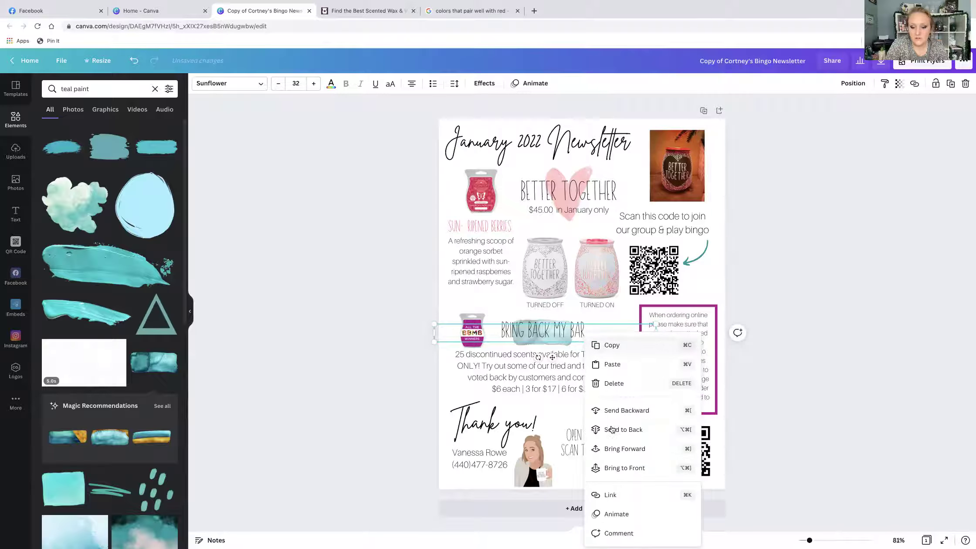
left_click(622, 430)
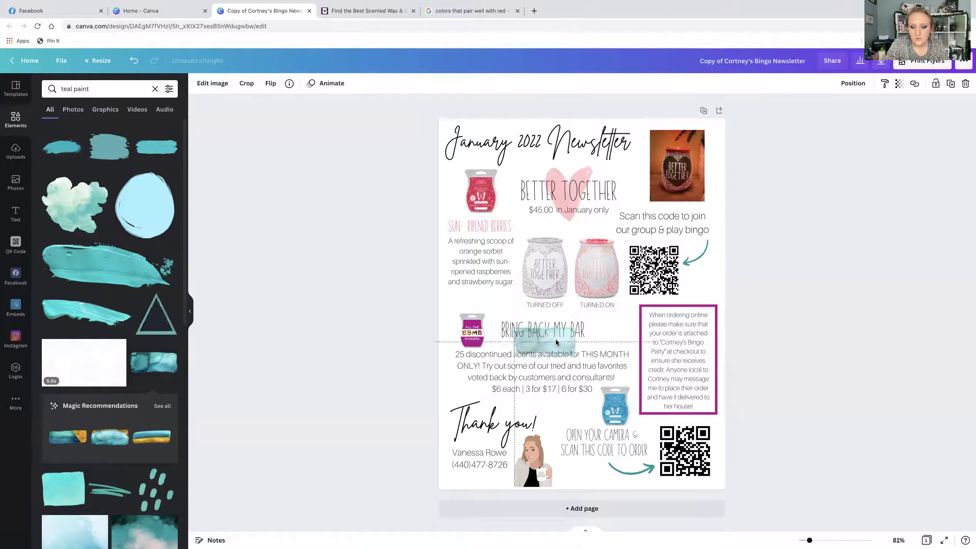
left_click(272, 255)
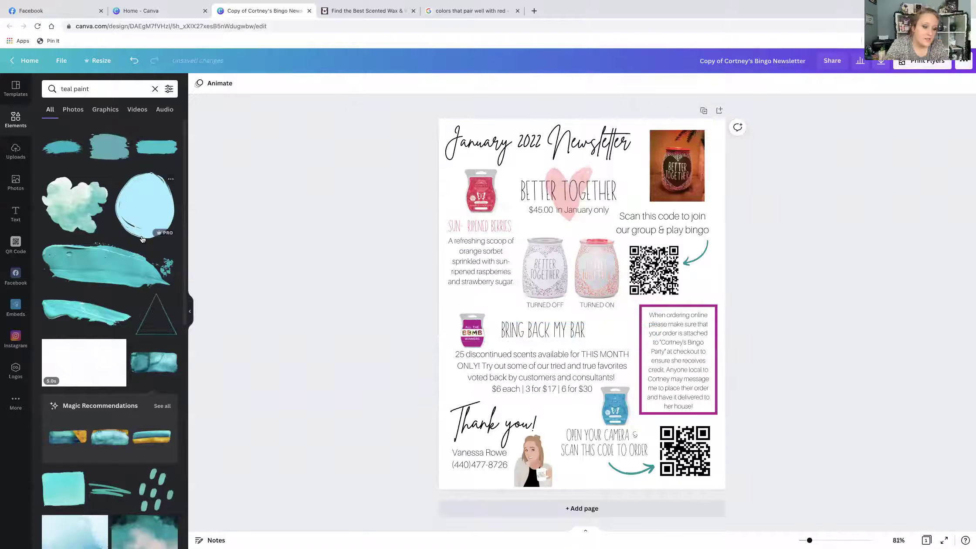
Step: Add the light teal painted square from the search results and shrink it over the discontinued scents paragraph
scroll(127, 279, "down", 4)
scroll(127, 279, "down", 1)
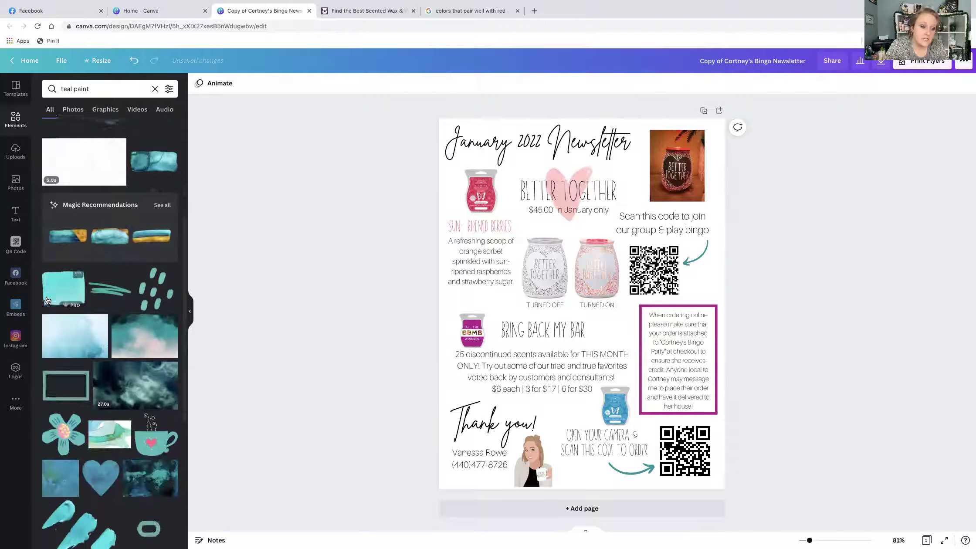
left_click(59, 288)
left_click_drag(719, 185, 664, 196)
mouse_move(562, 196)
left_mouse_down()
mouse_move(547, 318)
mouse_move(501, 358)
left_mouse_up()
left_click_drag(497, 401, 497, 377)
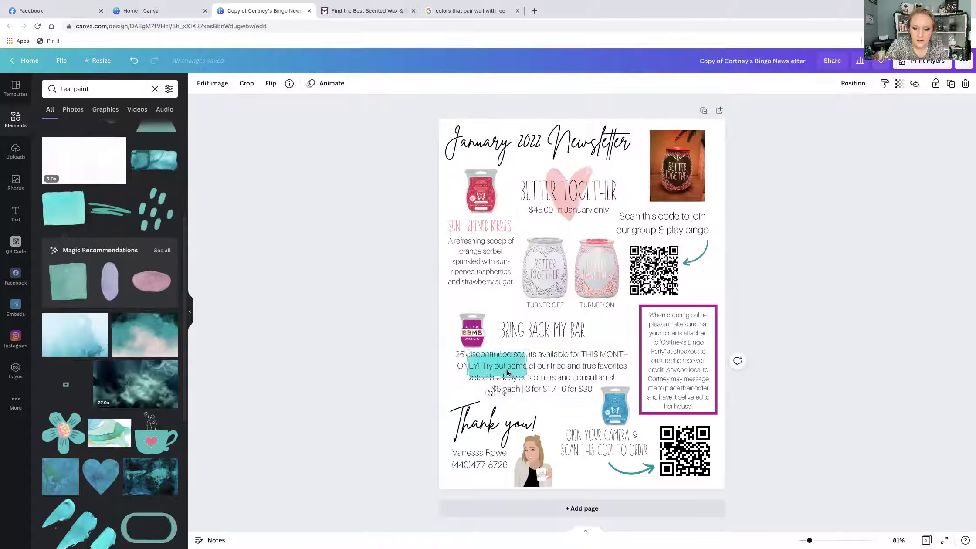
Step: Send the discontinued scents paragraph one layer backward
left_click(572, 367)
right_click(572, 369)
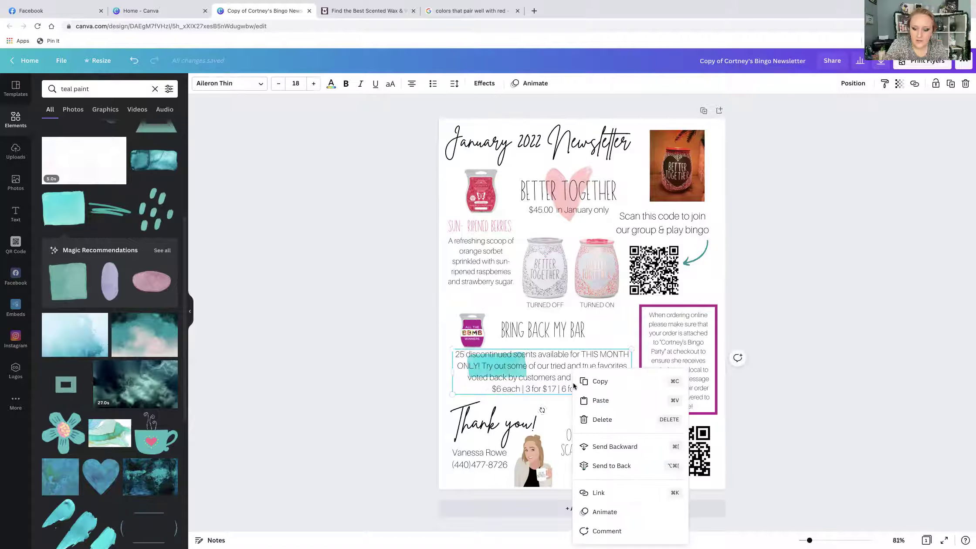
left_click(624, 453)
Step: Move the light teal painted square over the BRING BACK MY BAR heading and send it behind the text
mouse_move(511, 371)
left_mouse_down()
mouse_move(541, 335)
mouse_move(581, 332)
mouse_move(563, 331)
left_mouse_up()
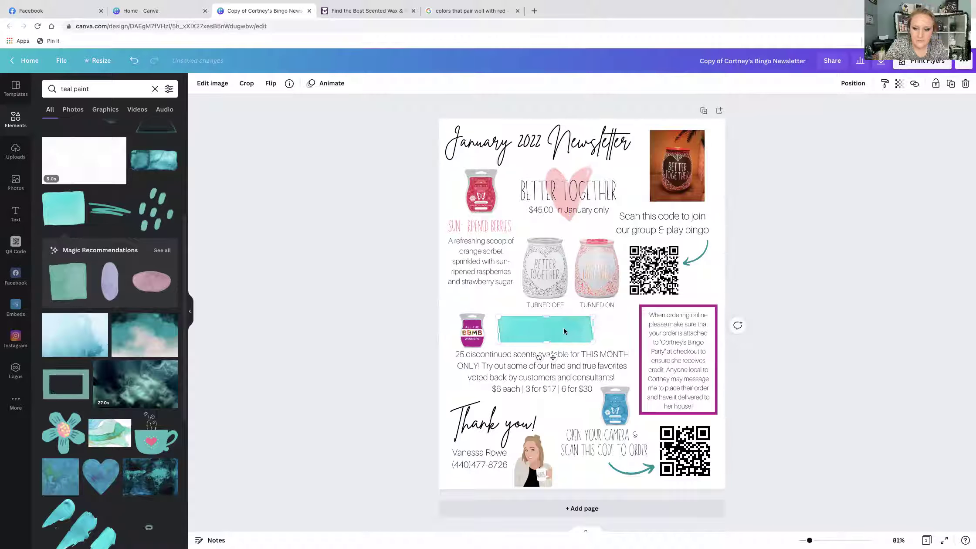
right_click(563, 331)
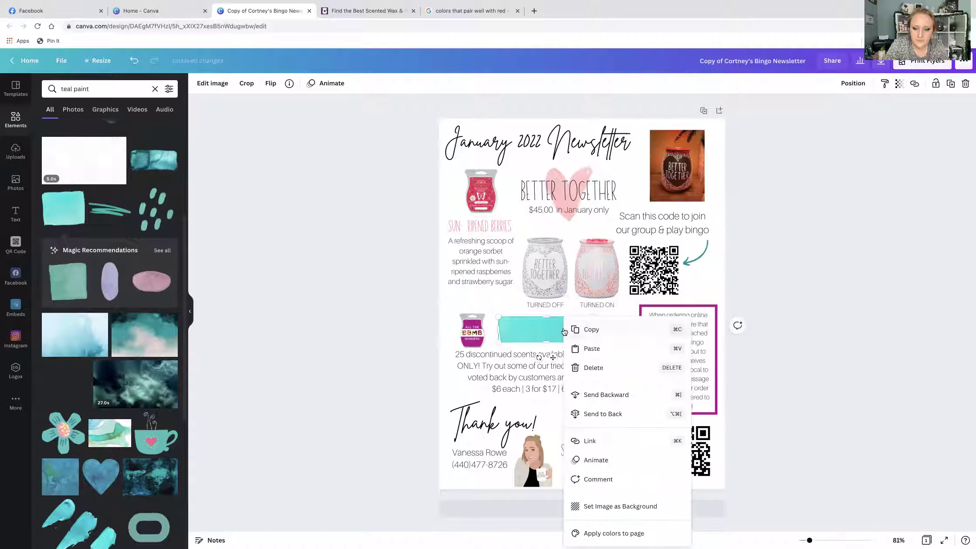
left_click(603, 413)
left_click(608, 392)
left_click(802, 384)
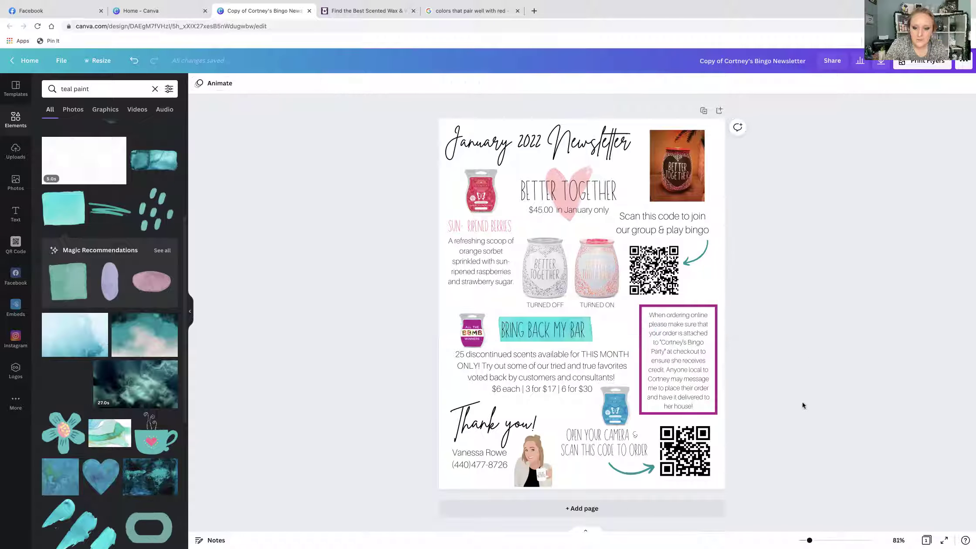
Step: Lower the transparency value of the teal paint behind the BRING BACK MY BAR heading to soften its color
left_click(557, 342)
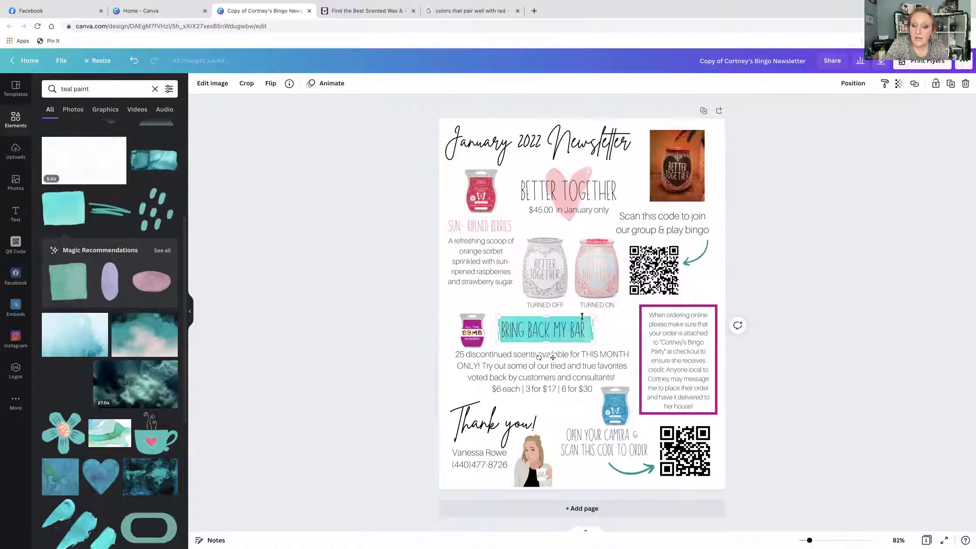
left_click(898, 82)
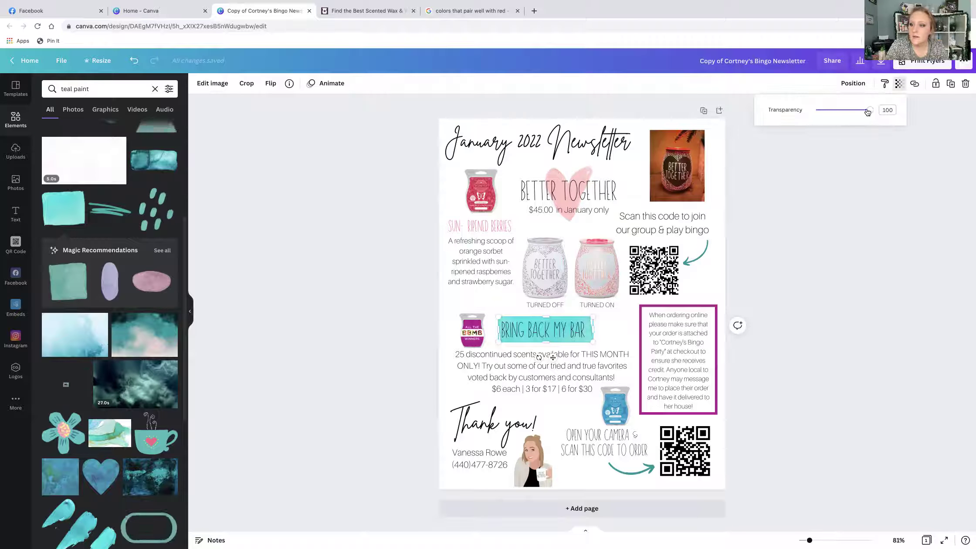
left_click_drag(867, 113, 848, 113)
left_click(813, 243)
left_click(813, 242)
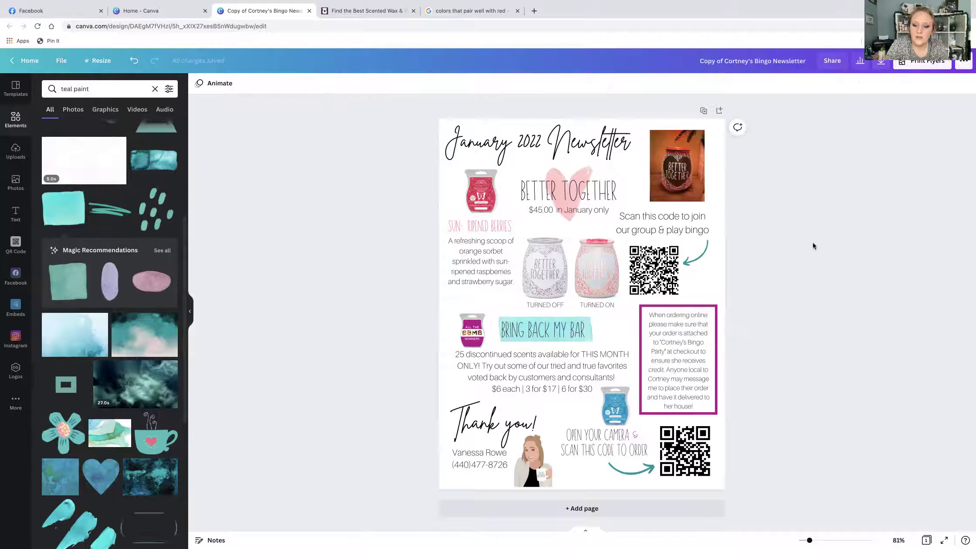
Step: Nudge the BRING BACK MY BAR heading so it sits centered on the teal paint
left_click(579, 329)
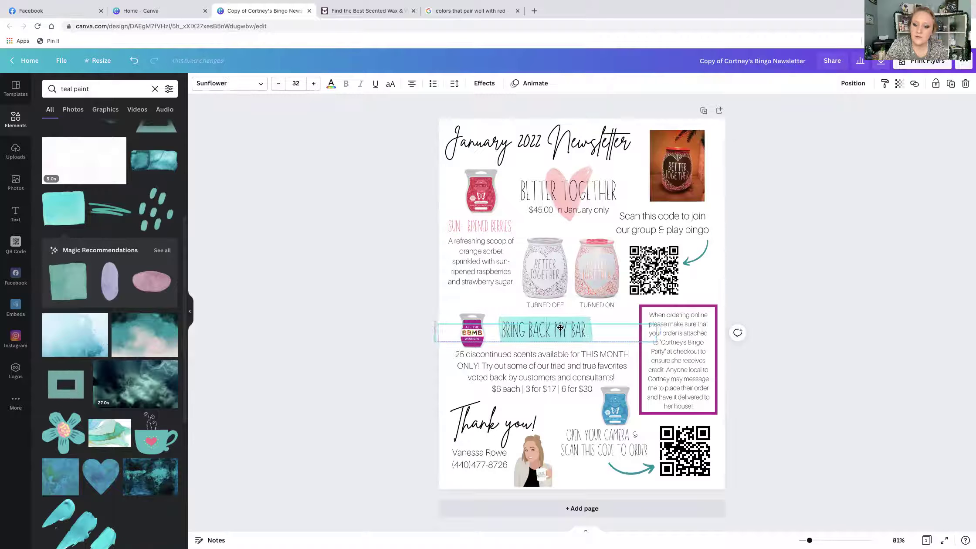
left_click_drag(560, 328, 555, 357)
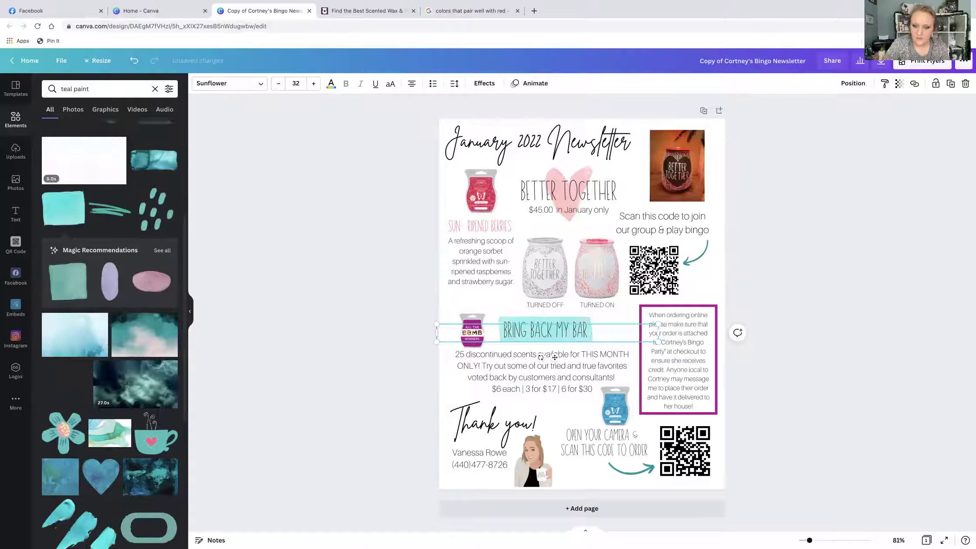
left_click(606, 316)
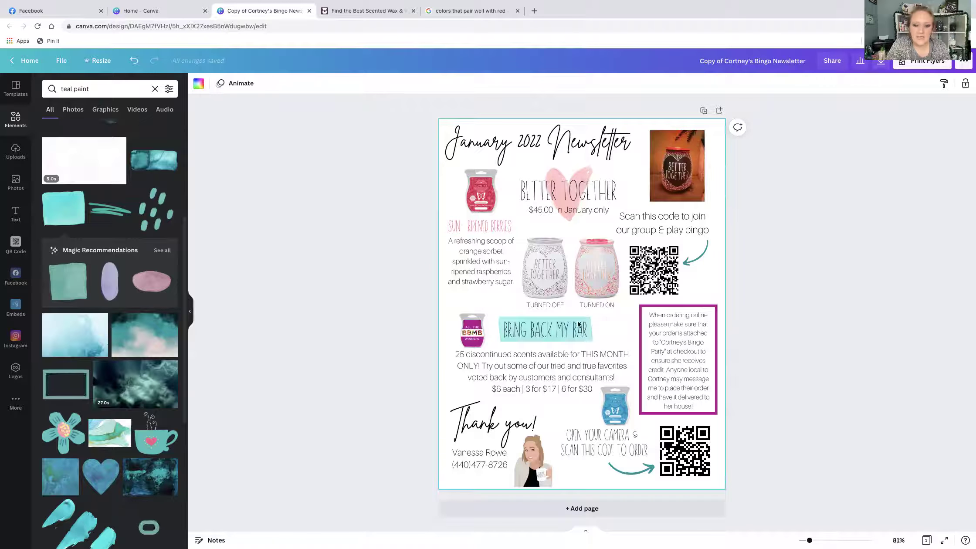
Step: Look over the scent bar images and the boxed online-ordering note, highlighting the bingo party name in the note
left_click(464, 335)
left_click(610, 407)
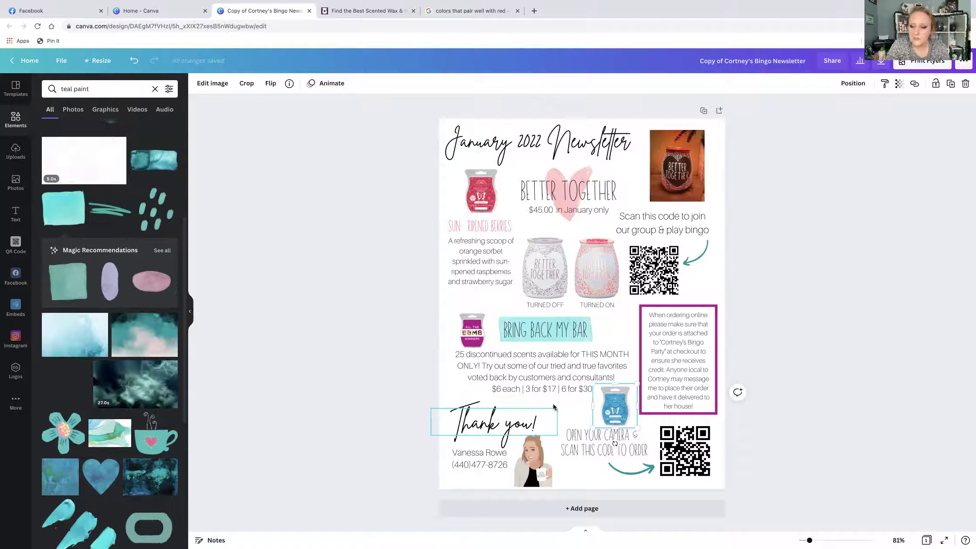
left_click(576, 358)
left_click(668, 335)
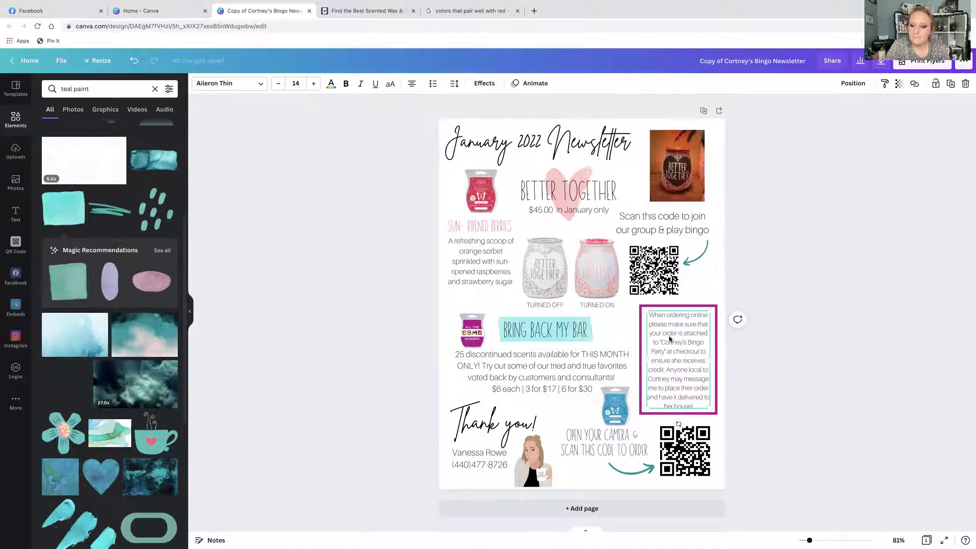
double_click(667, 341)
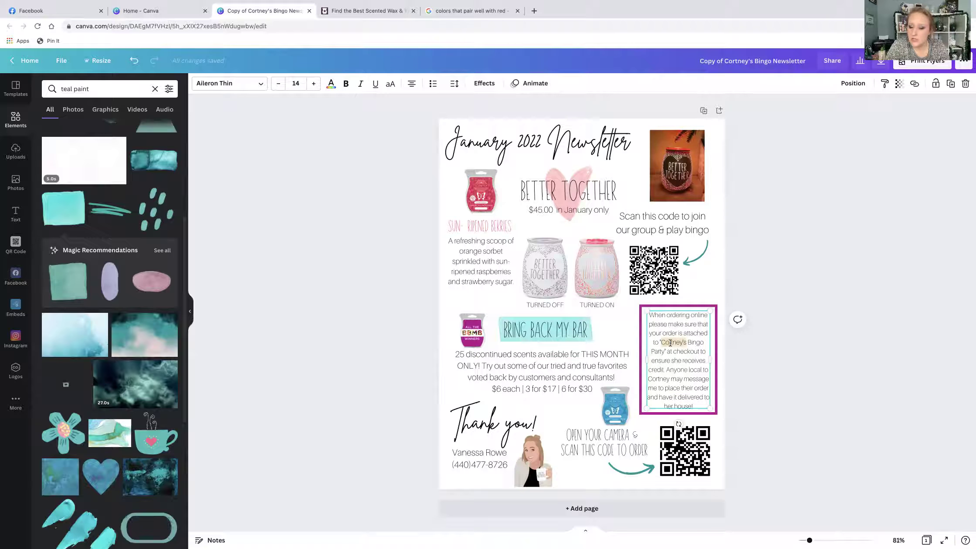
left_click(660, 342)
left_click_drag(663, 342, 662, 351)
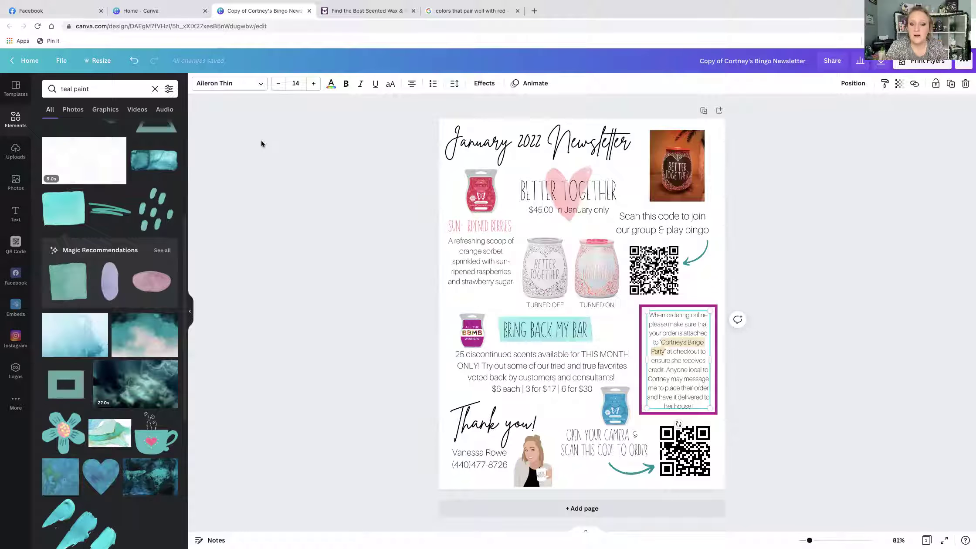
Step: Leave the newsletter and start a blank Facebook post design from the Facebook Posts templates page
left_click(37, 66)
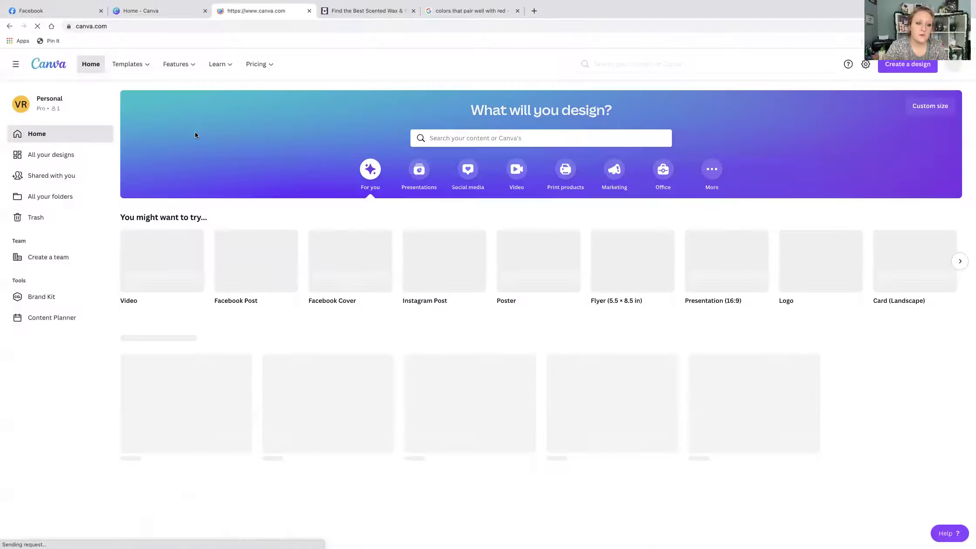
mouse_move(152, 66)
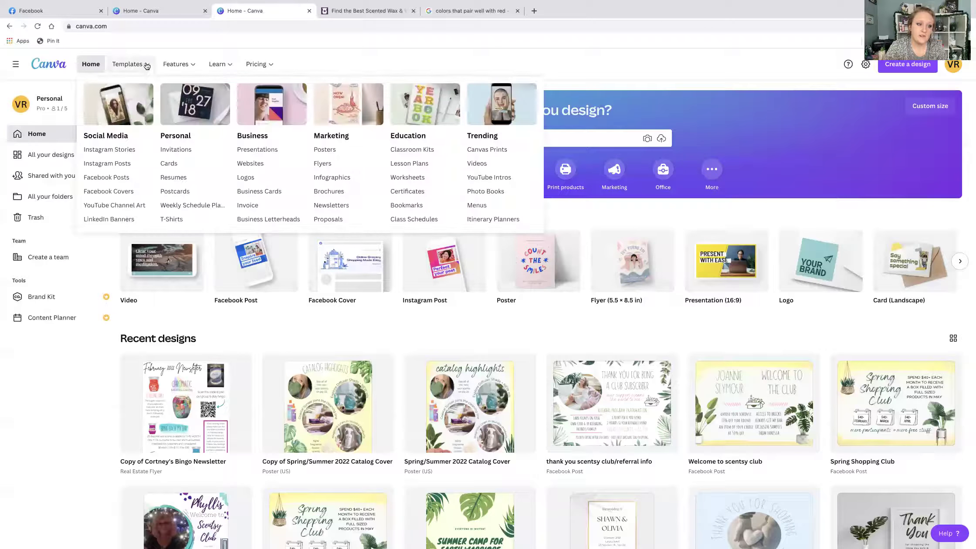
left_click(119, 177)
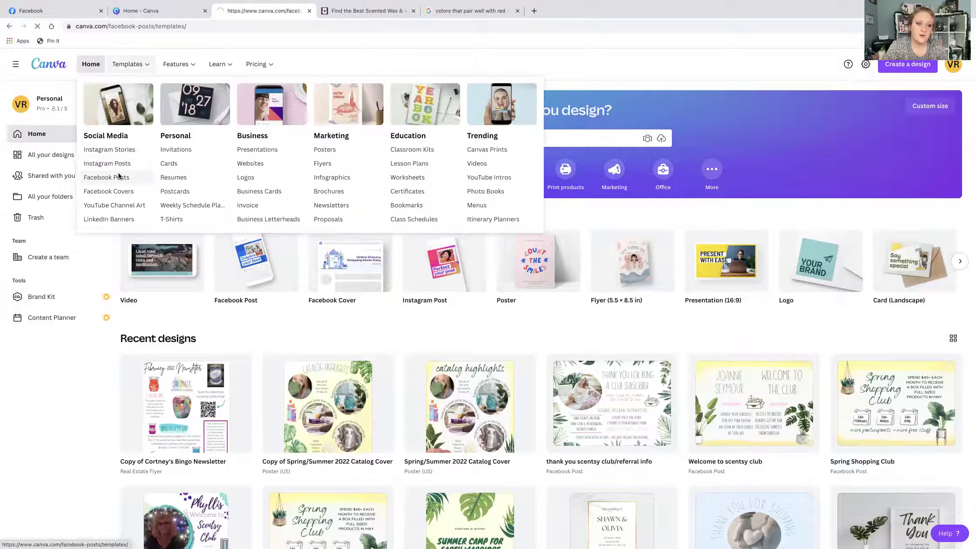
left_click(200, 385)
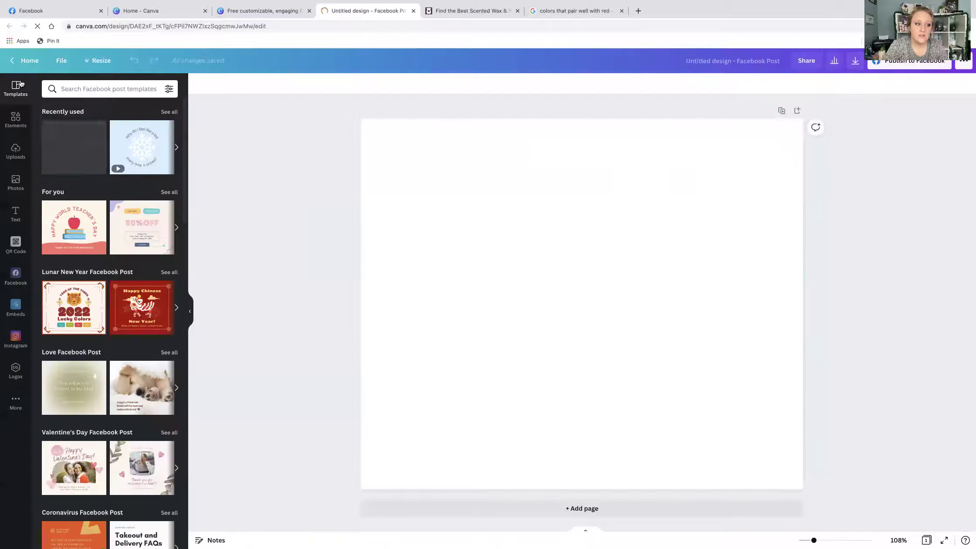
Step: Search the Facebook post templates for plants and apply the black "The Big Indoor Plant Sale!" template
left_click(87, 89)
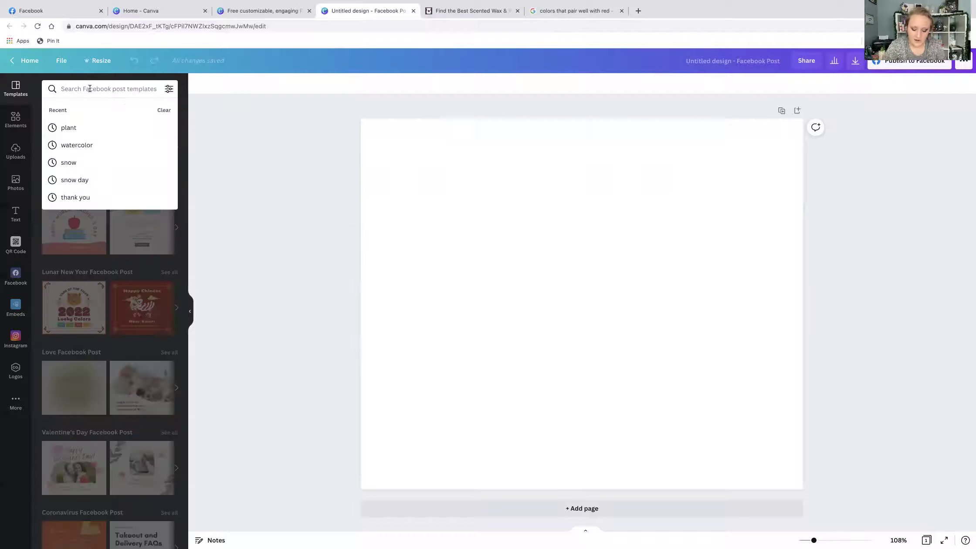
type("plants")
key("Return")
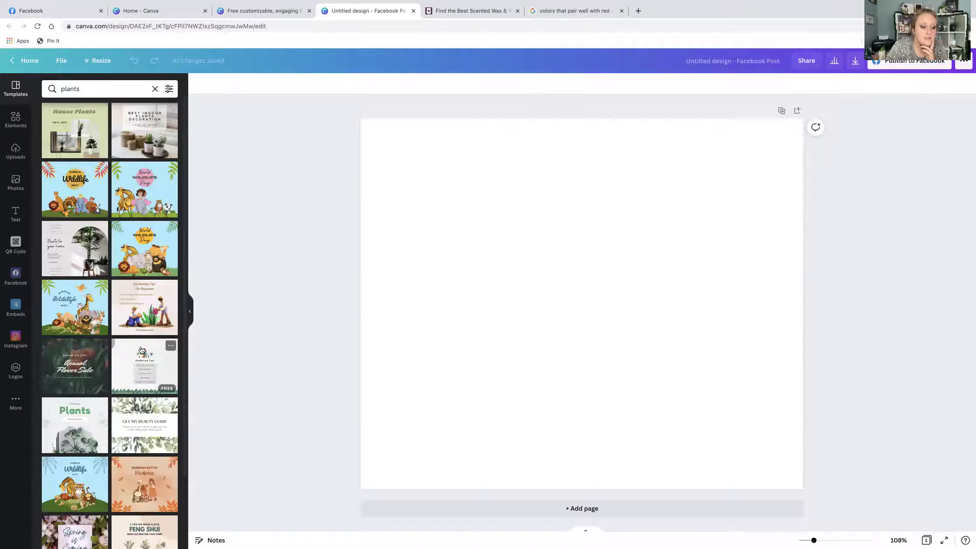
scroll(141, 349, "down", 6)
scroll(142, 349, "down", 5)
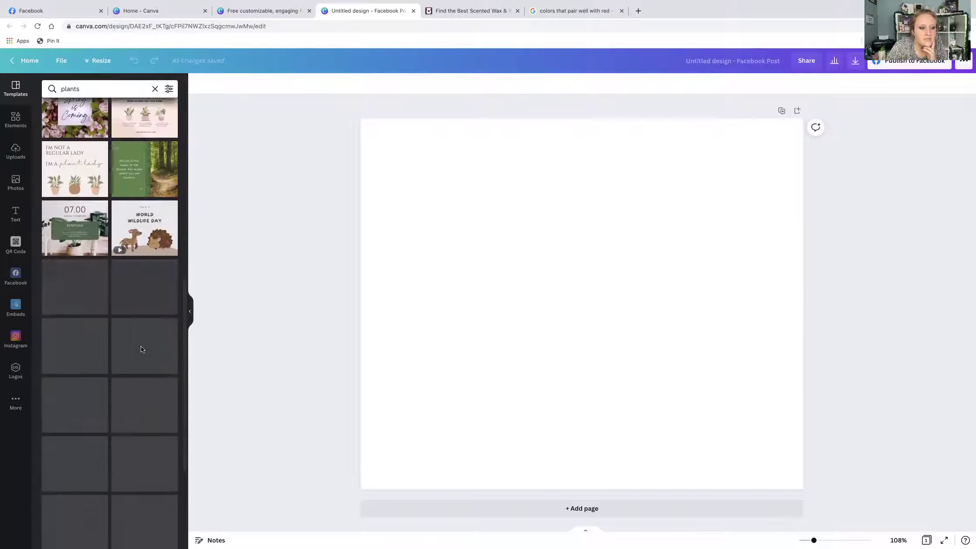
scroll(141, 349, "down", 3)
scroll(141, 349, "down", 5)
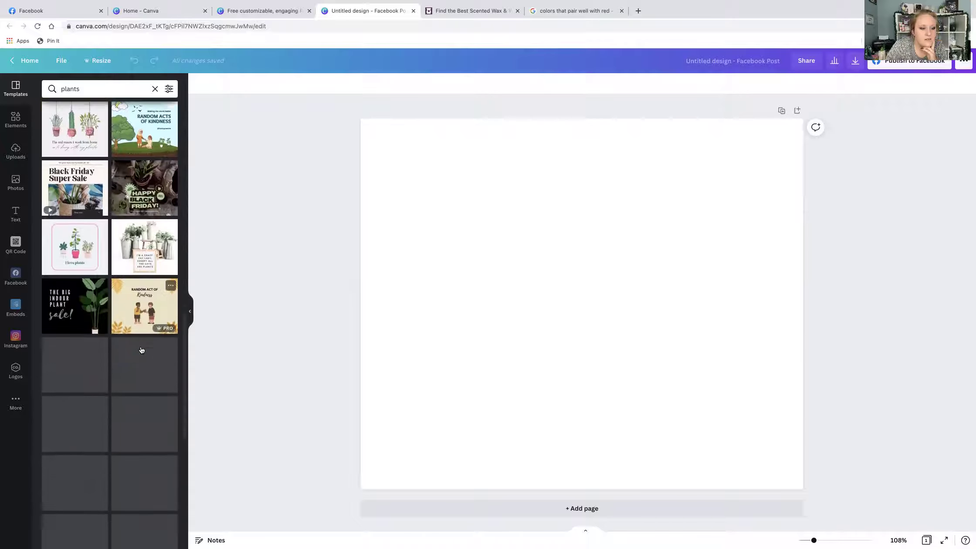
scroll(141, 350, "down", 1)
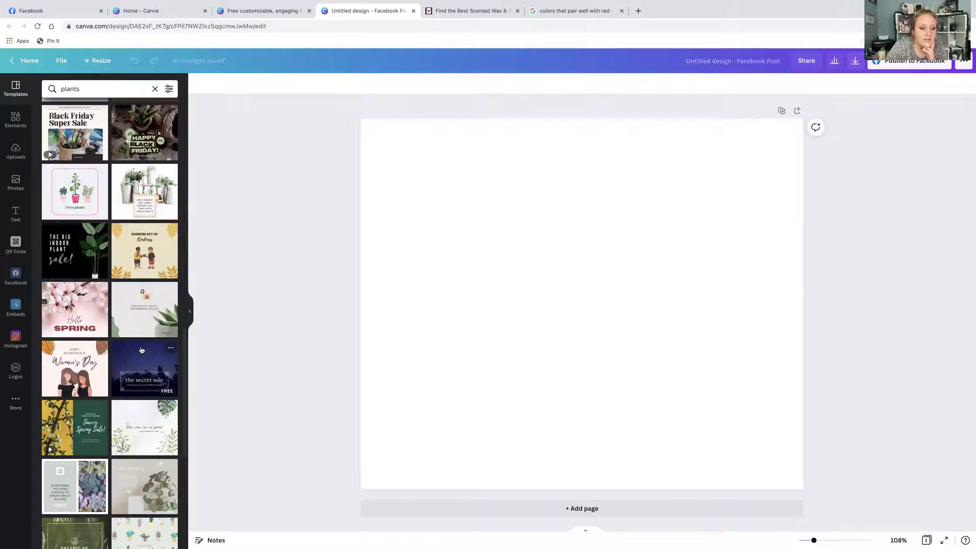
left_click(87, 272)
Step: Change the black page background to the light beige document color
left_click(516, 276)
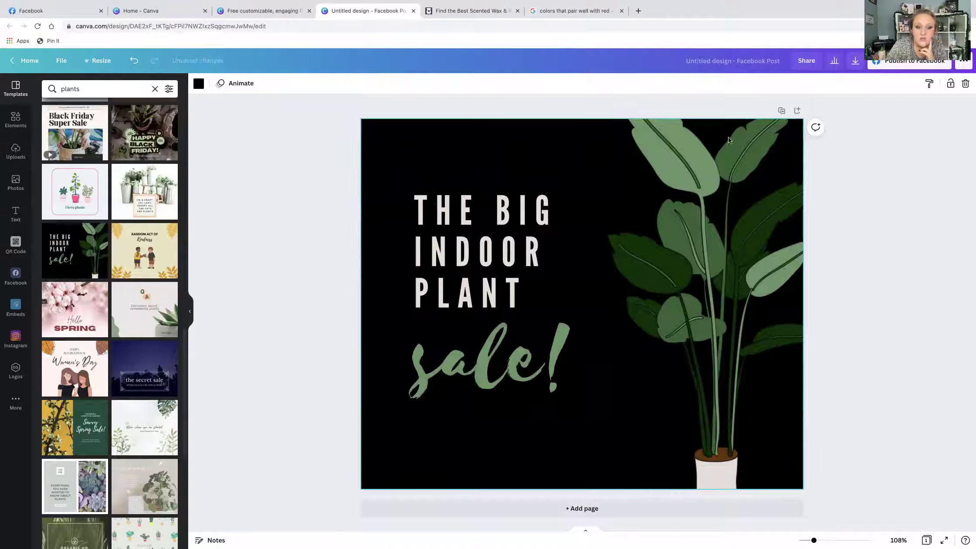
left_click(199, 88)
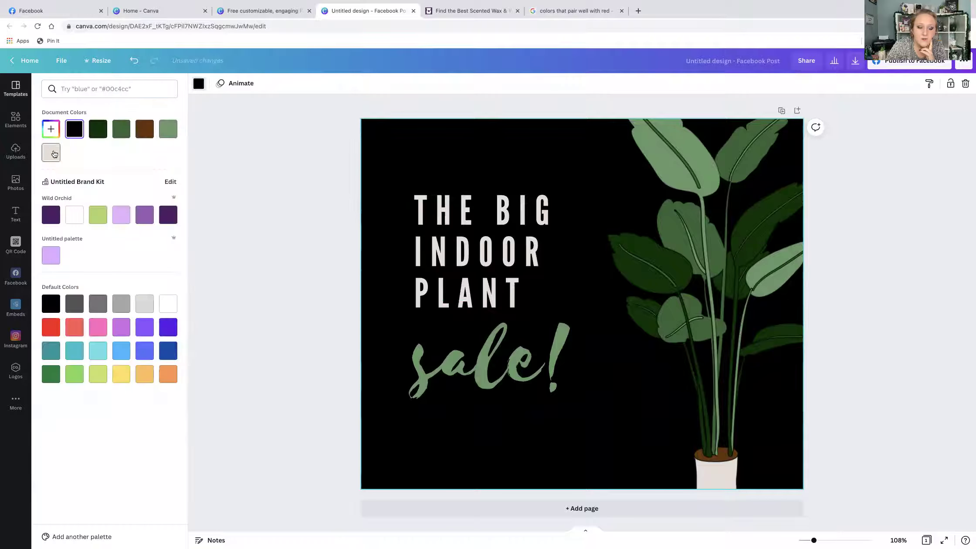
left_click(52, 152)
Step: Recolor the THE BIG INDOOR PLANT text white
left_click(449, 249)
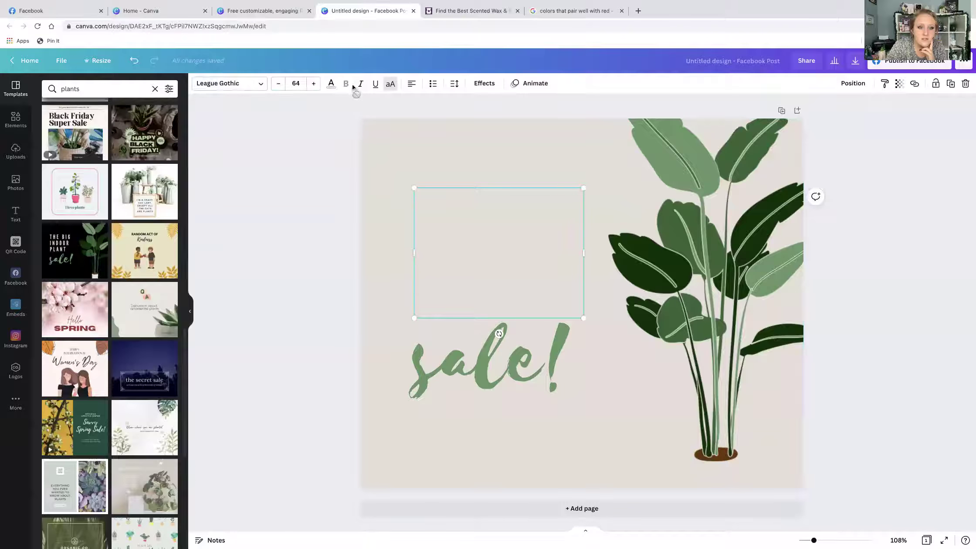
left_click(331, 83)
left_click(74, 191)
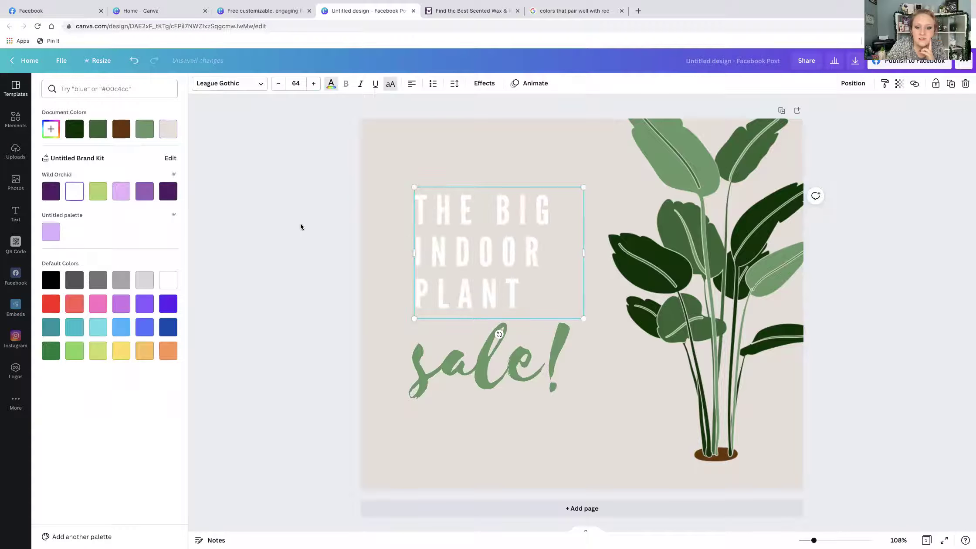
Step: Set the "sale!" text in the Wonderful Branding font, and widen and reposition its box so it fits on one line
left_click(412, 328)
left_click(264, 88)
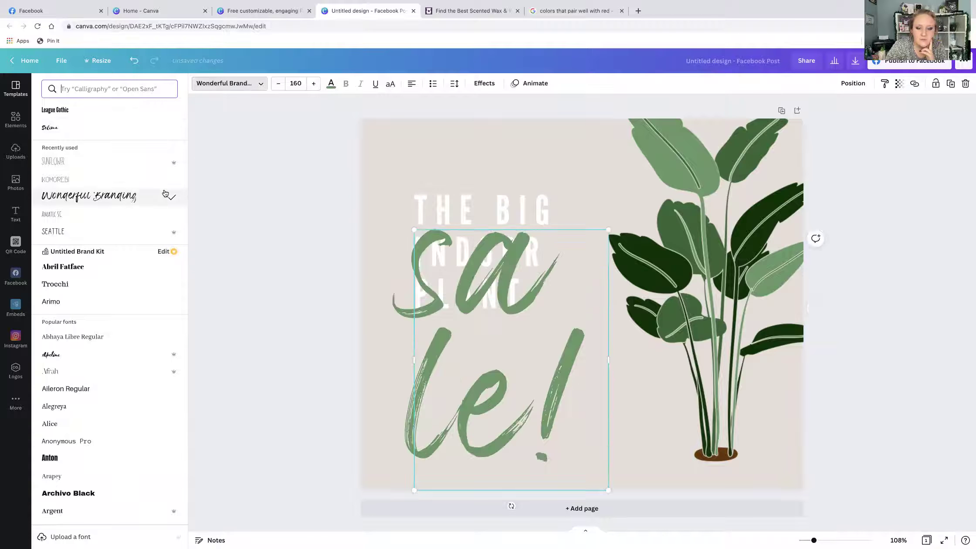
left_click_drag(611, 352, 752, 355)
left_click_drag(591, 349, 569, 376)
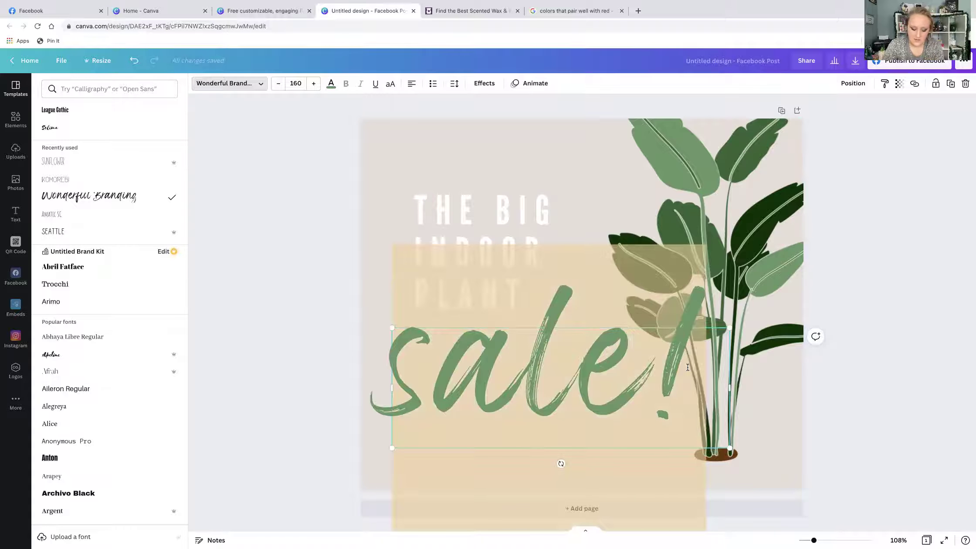
Step: Replace the "sale!" text with "open house" at font size 64
type("open house")
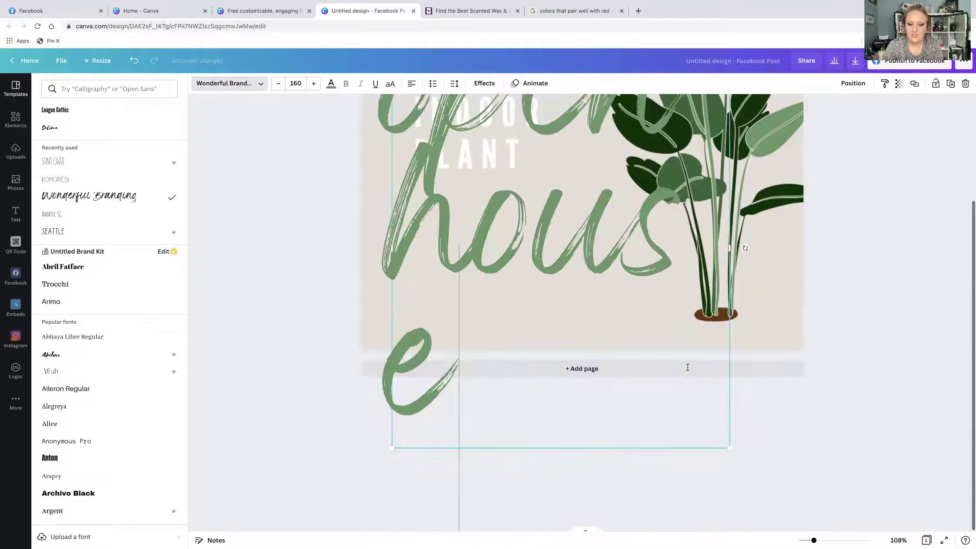
scroll(688, 366, "up", 3)
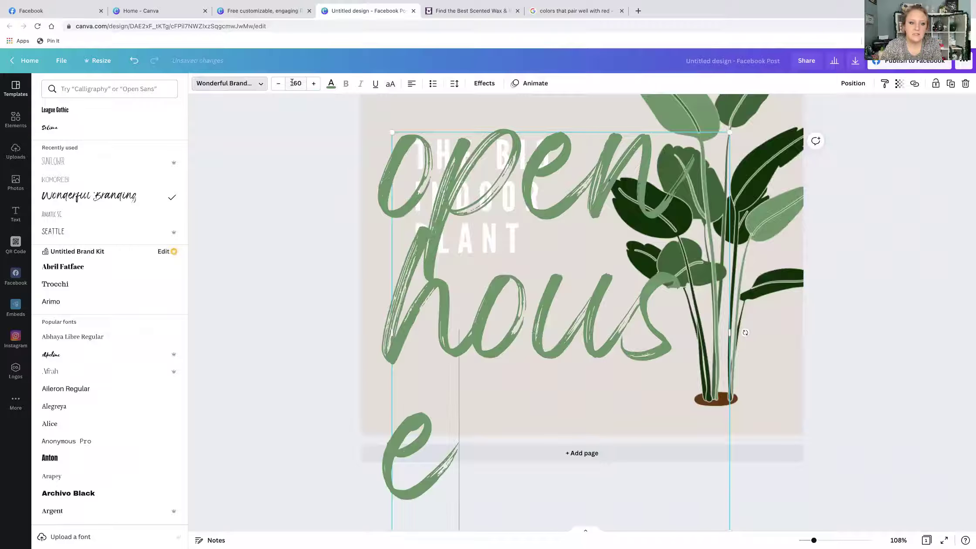
left_click(295, 83)
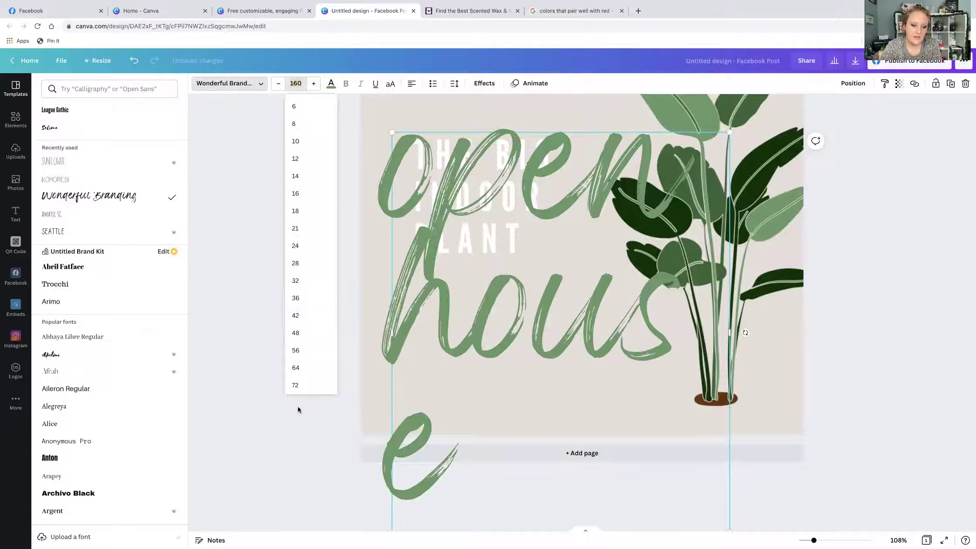
left_click(297, 370)
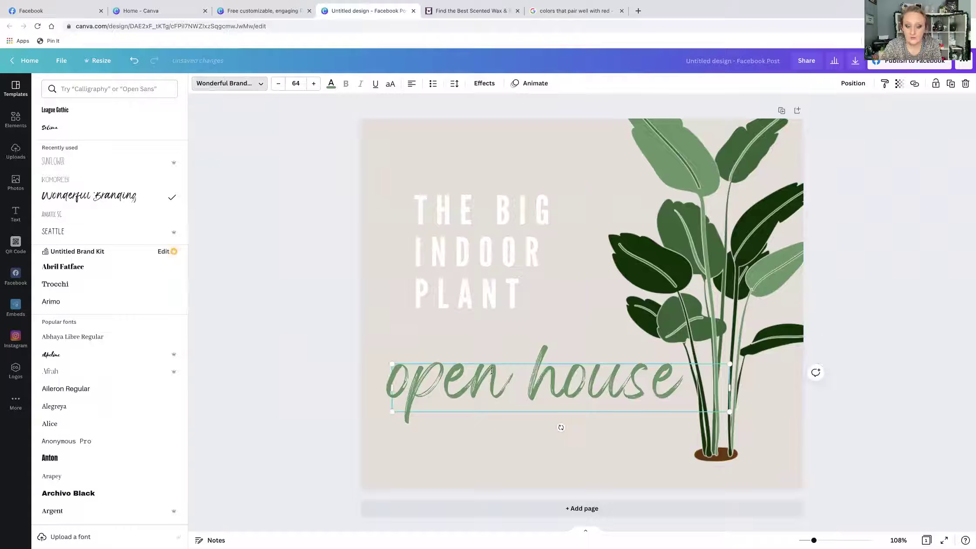
left_click(468, 362)
Step: Replace the THE BIG INDOOR PLANT text with "VIP EXCLUSIVE EVENT"
left_click(478, 268)
double_click(477, 268)
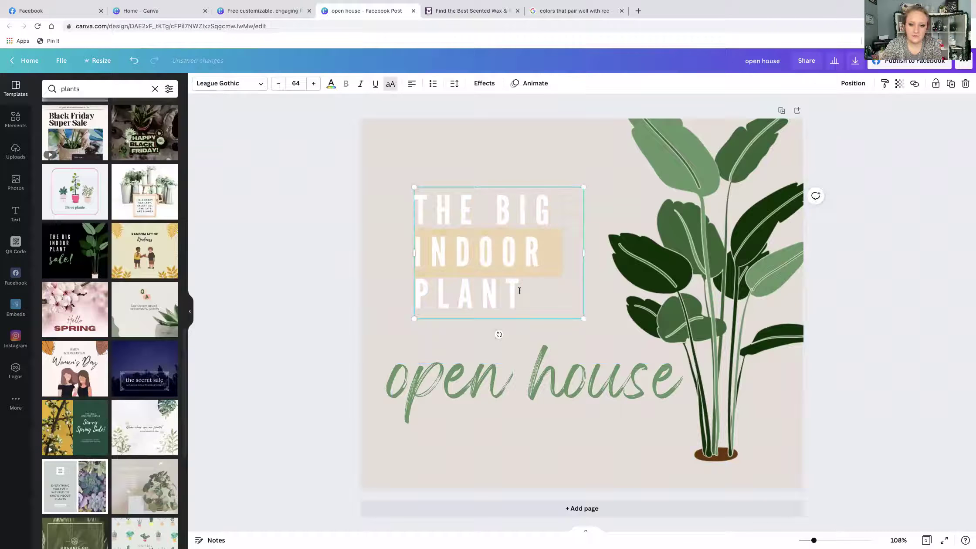
left_click_drag(523, 294, 421, 208)
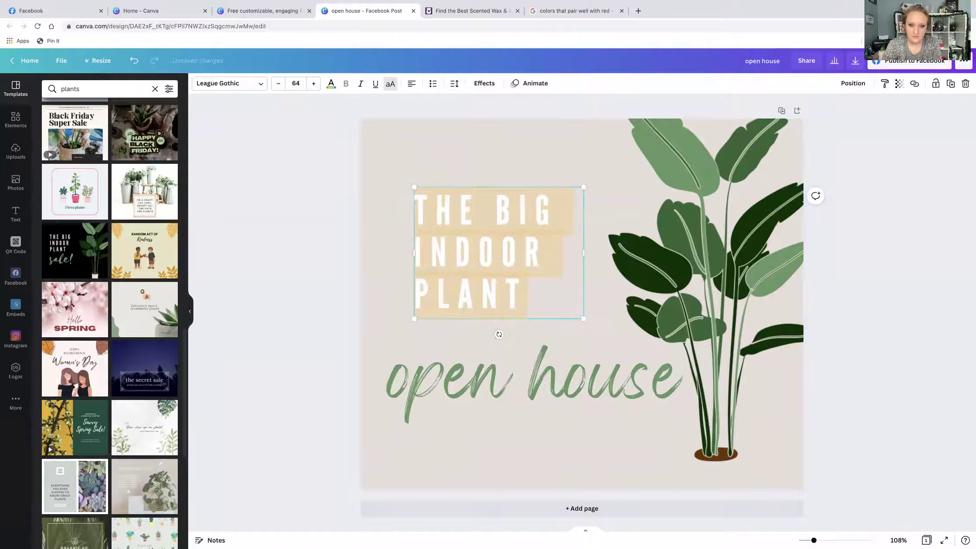
type("VIP EXCL")
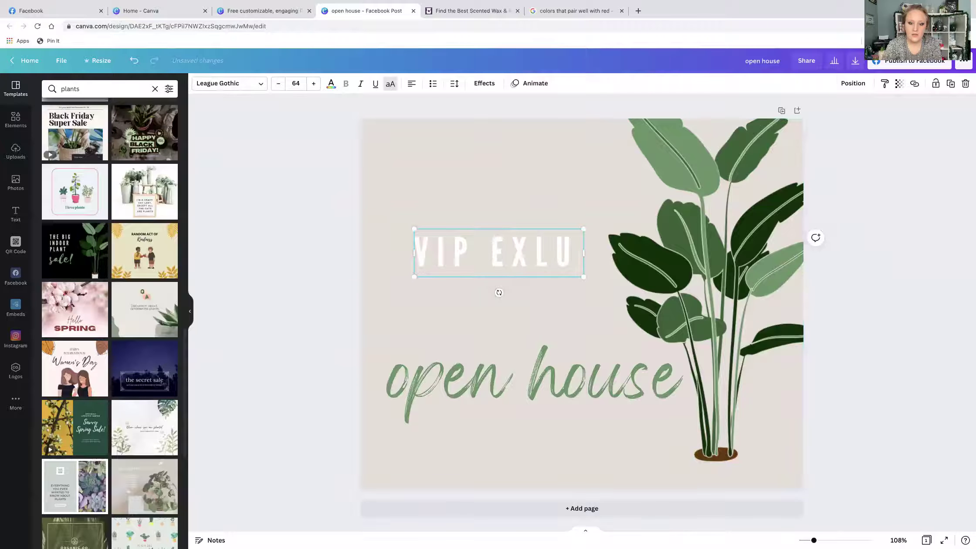
type("USIVE EVENT")
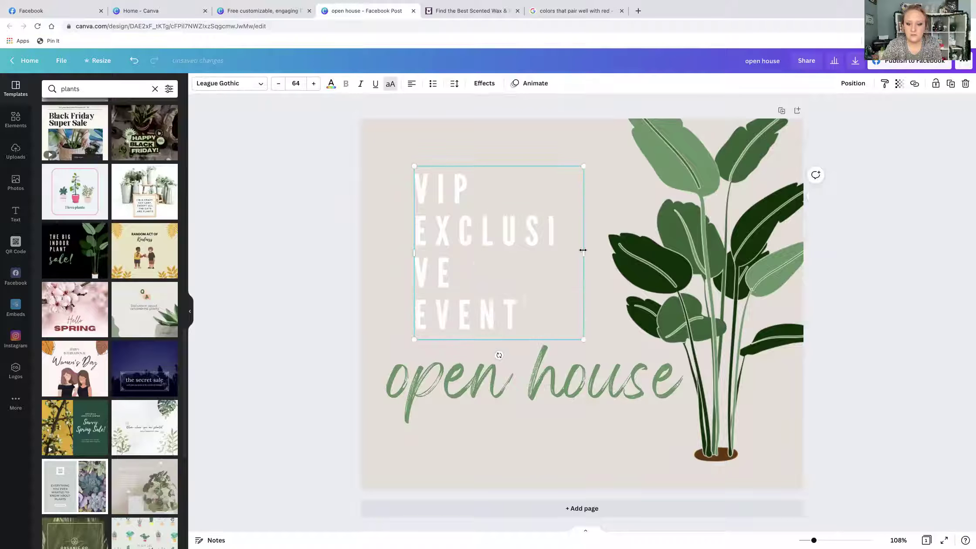
Step: Fit "VIP EXCLUSIVE EVENT" on one line at size 40 near the page's upper-left corner, with "open house" reduced to size 53.8 directly beneath it
left_click_drag(583, 250, 616, 252)
left_click_drag(571, 319, 533, 263)
left_click_drag(579, 131, 510, 180)
left_click_drag(509, 225, 649, 223)
left_click_drag(563, 238, 559, 173)
left_click_drag(580, 368, 558, 187)
left_click_drag(709, 183, 655, 191)
left_click_drag(603, 232, 612, 220)
left_click_drag(546, 197, 544, 202)
Step: Duplicate the "VIP EXCLUSIVE EVENT" text below "open house" and replace the copy's wording with "COME OVER TO MY HOUSE ON"
left_click(544, 151)
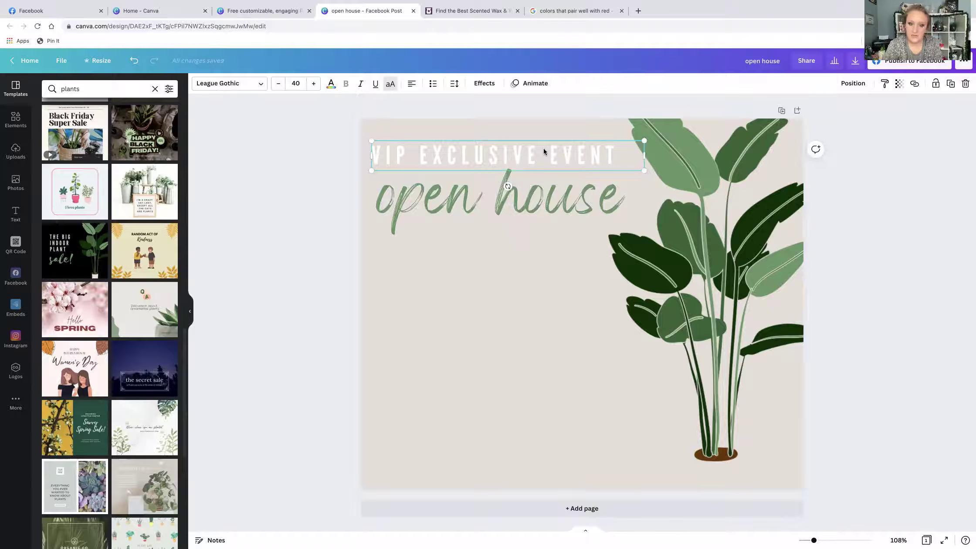
left_click_drag(541, 148, 527, 252)
double_click(526, 251)
type("COME OVER")
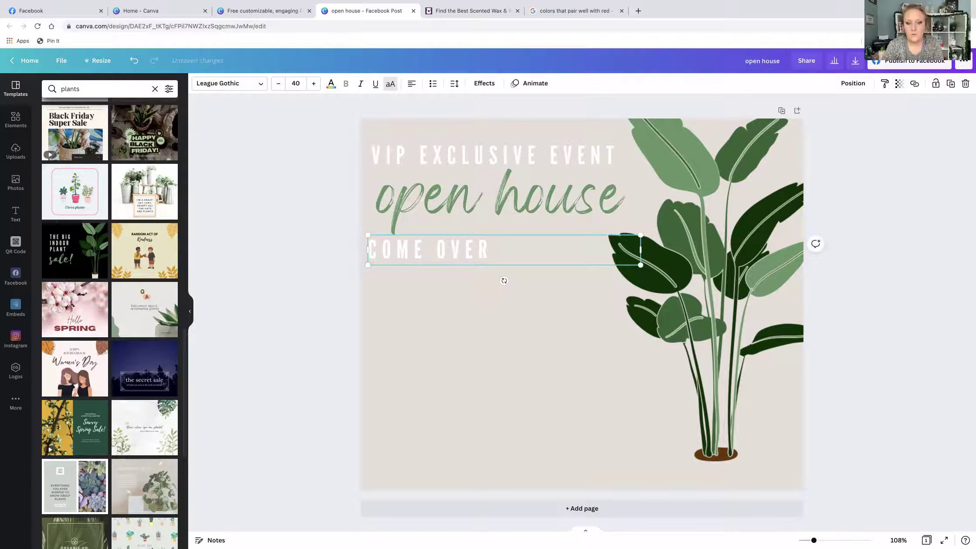
type(" TO MY HOUSE ON")
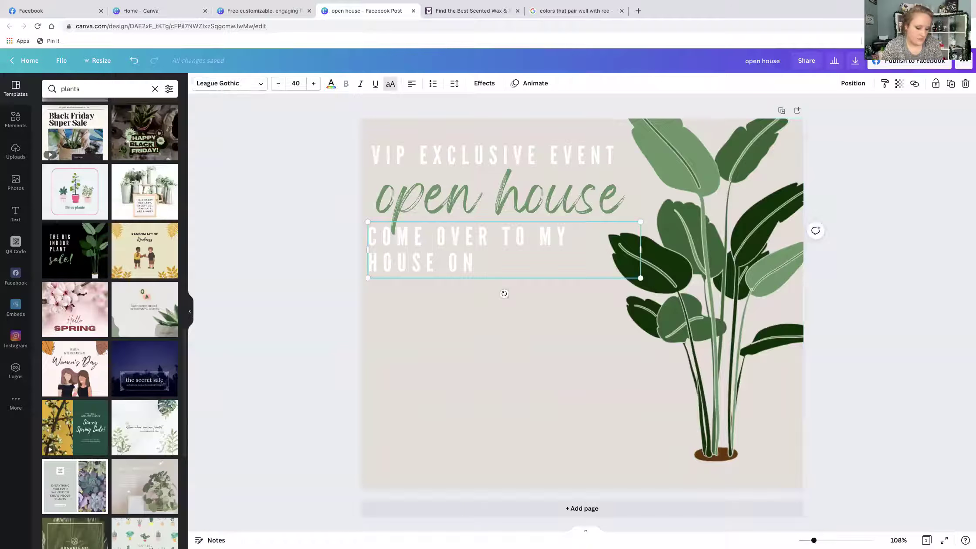
Step: Complete the invitation text with "SATURDAY JANUARY 29TH FROM 12:00-5:00PM"
type(" SATURDA")
type("Y JANAURY")
key("BackSpace")
key("BackSpace")
key("BackSpace")
key("BackSpace")
type("UARY 29TH")
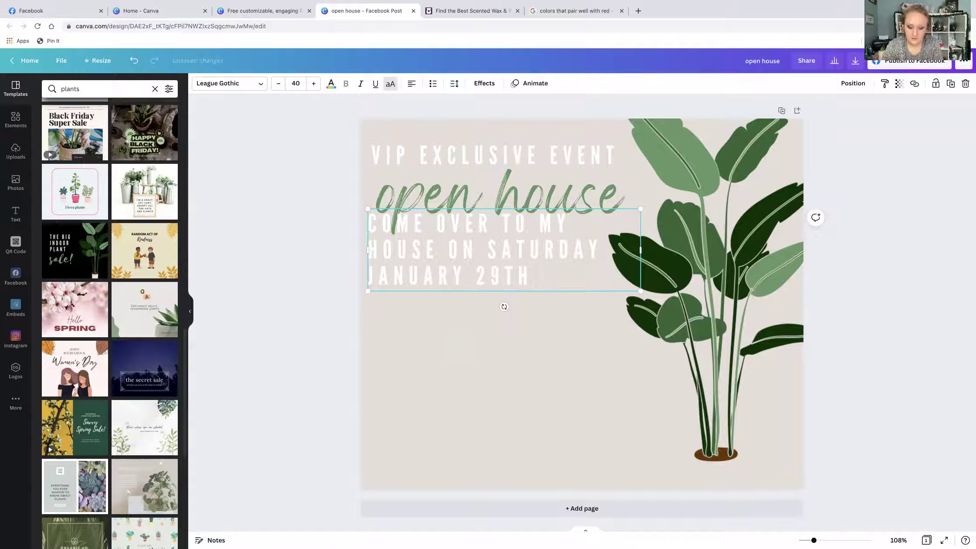
type(" AROM")
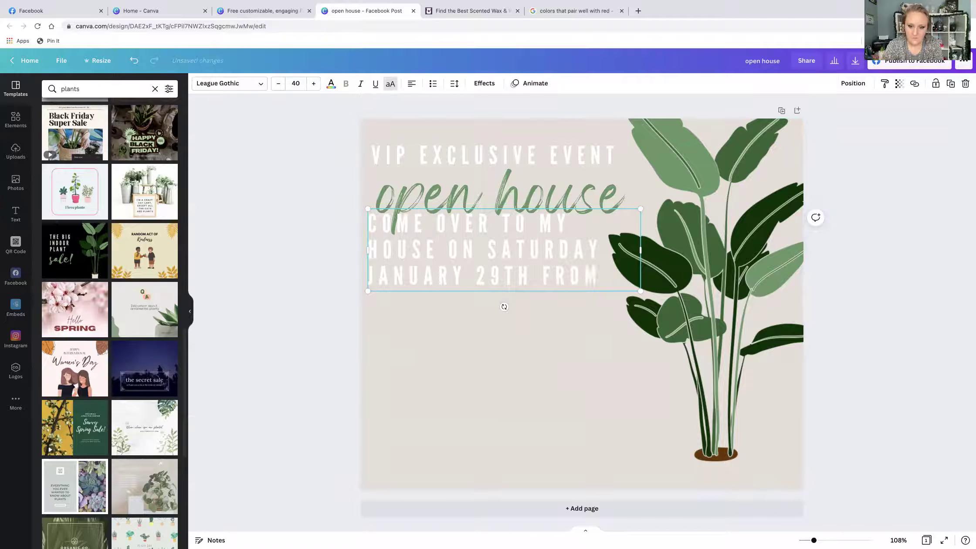
type(" 12:")
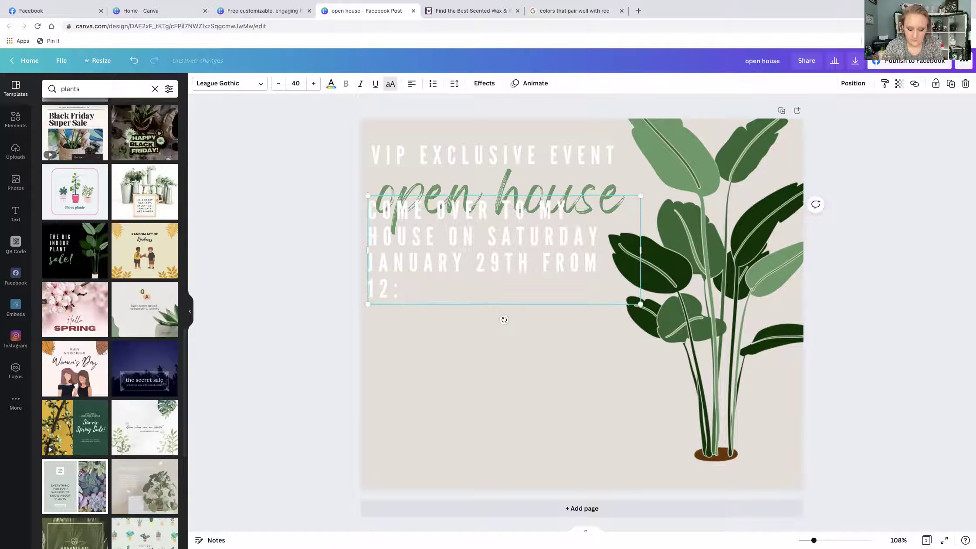
type("00-5:00PM")
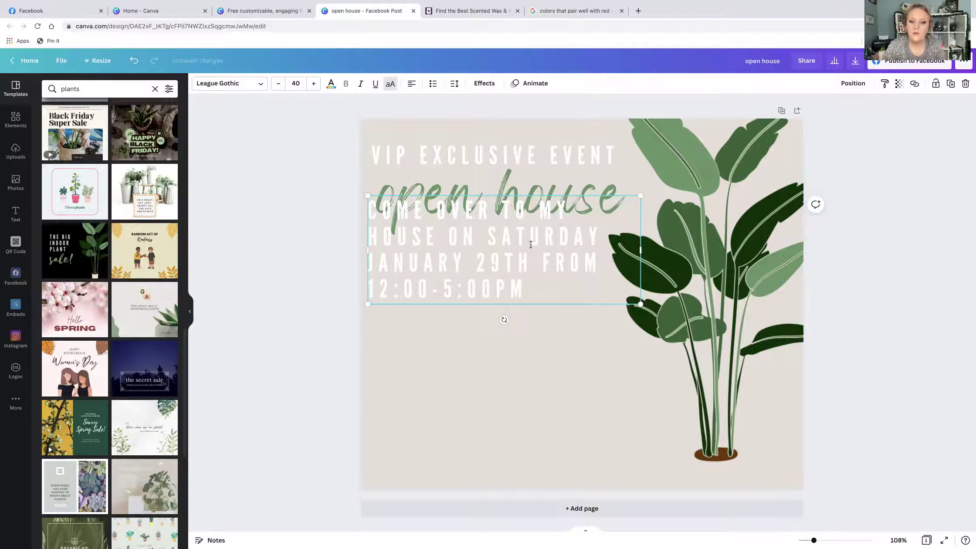
Step: Resize the invitation text box to four lines and place it below "open house", aligned with the headline's left edge
left_click_drag(641, 252, 558, 251)
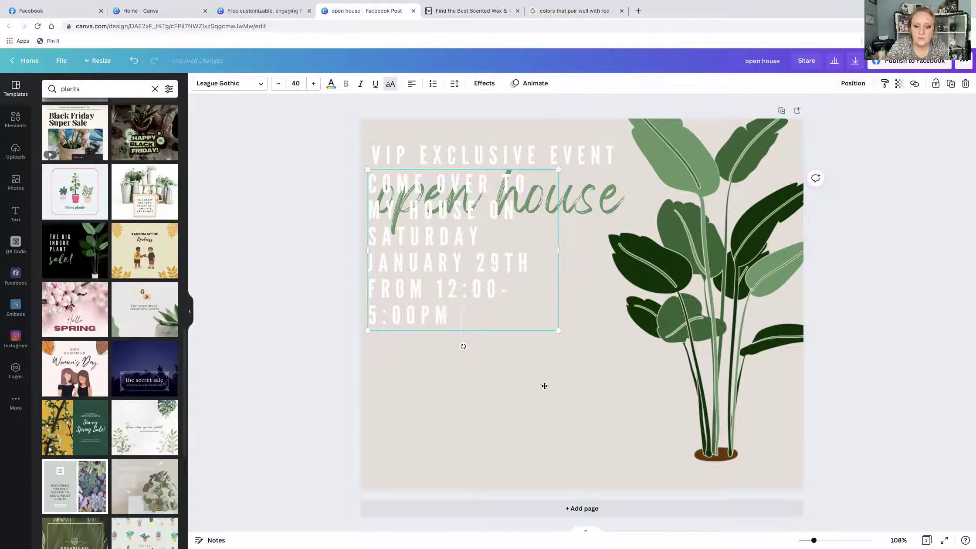
left_click_drag(537, 329, 540, 400)
left_click_drag(562, 320, 613, 320)
left_click(322, 340)
left_click(456, 217)
left_click_drag(495, 304, 496, 290)
left_click(248, 283)
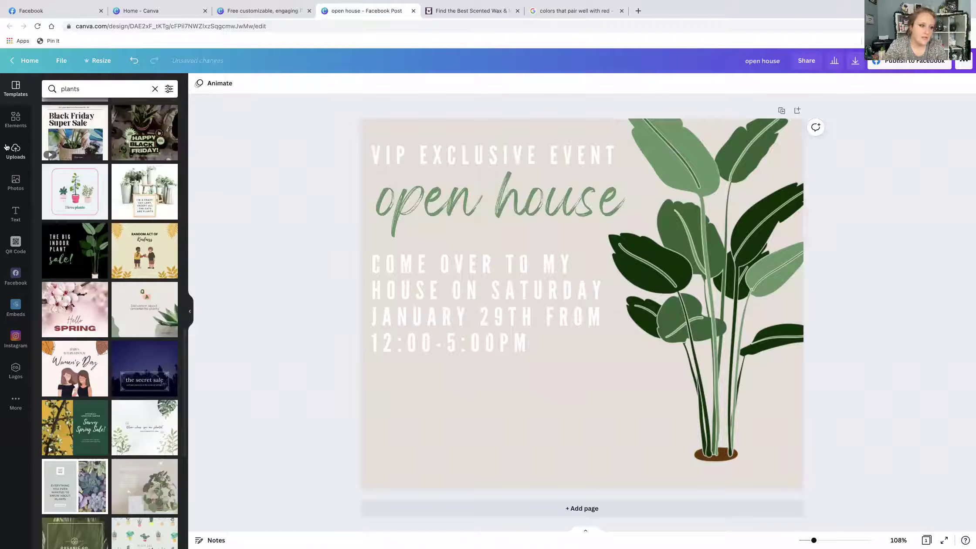
Step: Add a heading below the invitation text reading "Address:" followed by the event's street address, city and state
left_click(13, 209)
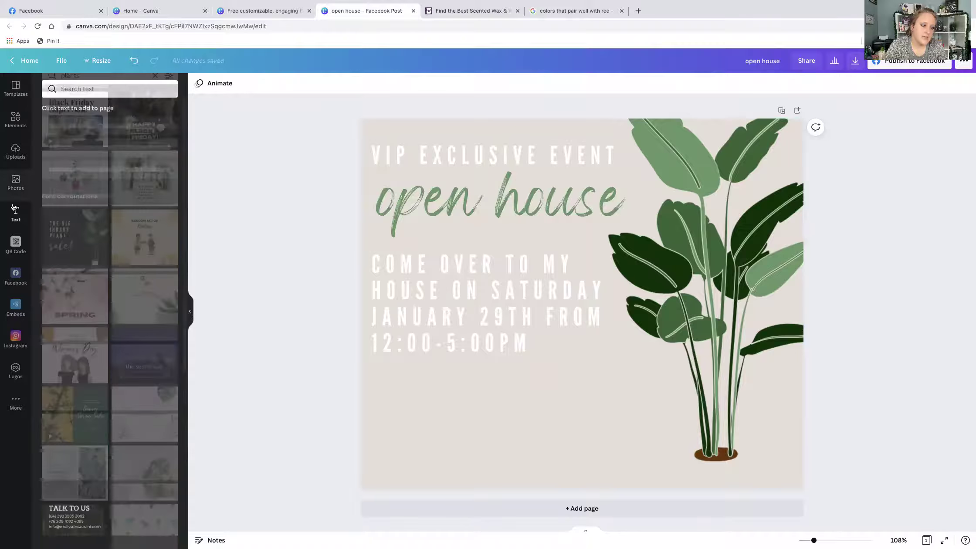
left_click(92, 138)
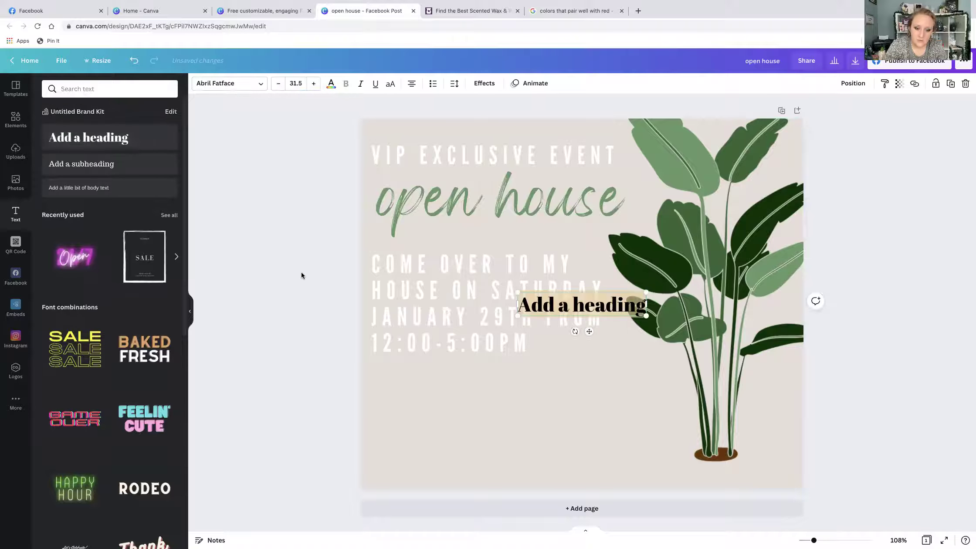
left_click_drag(559, 315, 484, 370)
type("Address:")
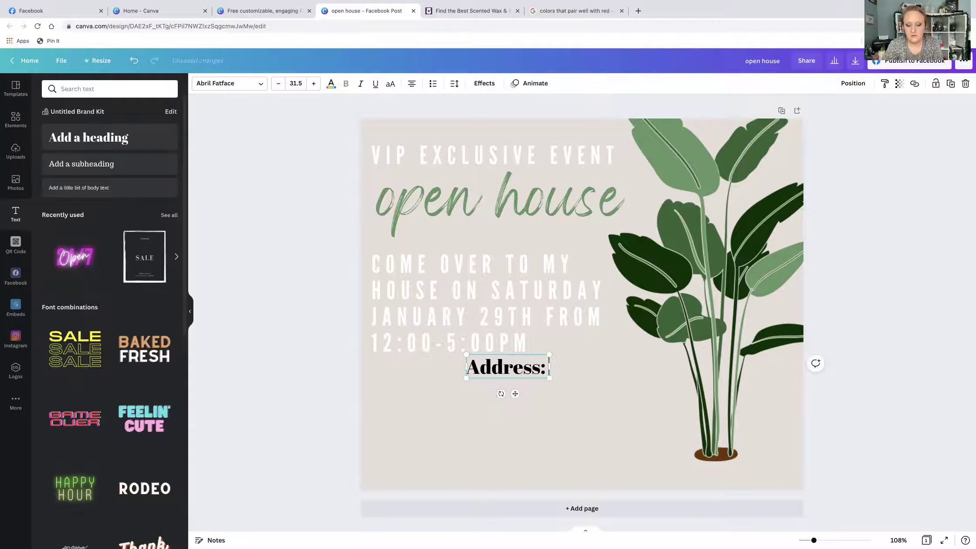
type(" 1234")
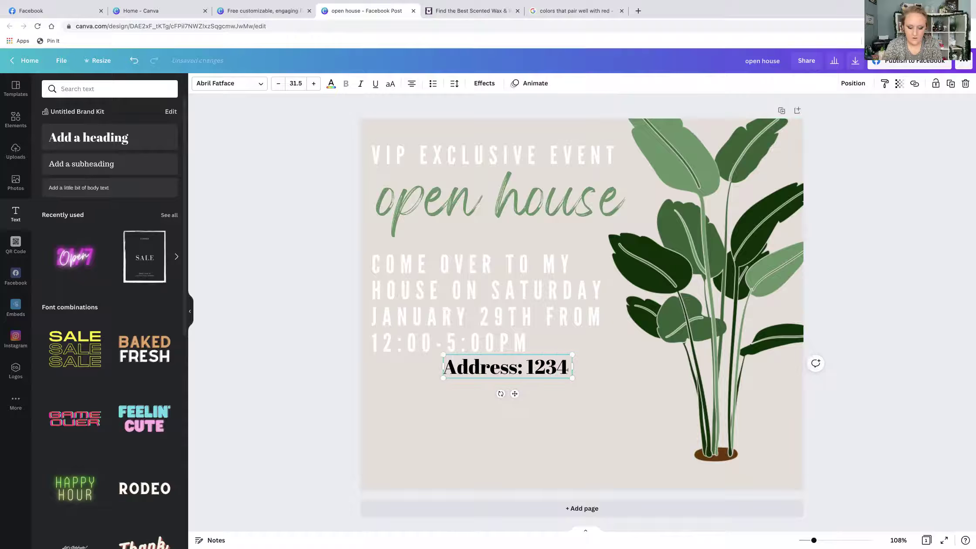
type(" Best Ave")
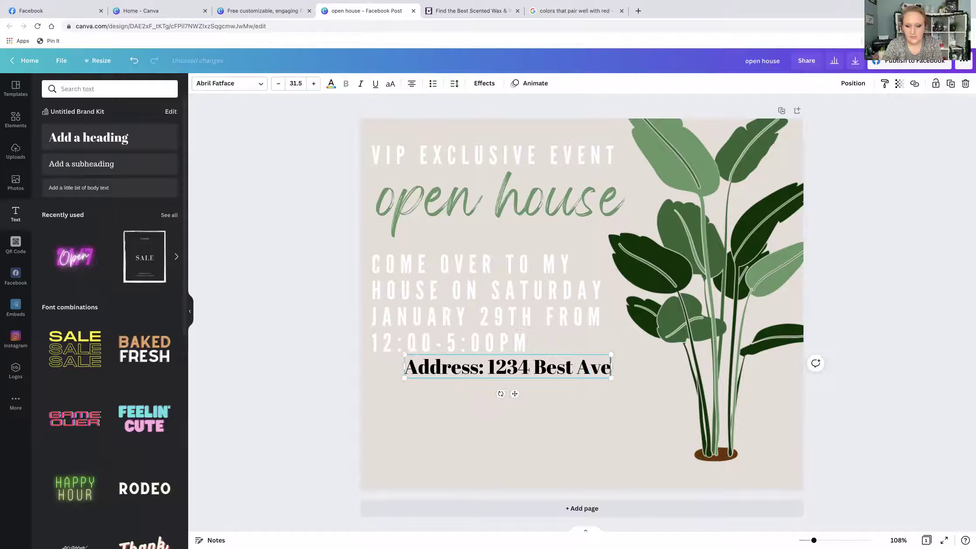
type("nue Cleven")
key("BackSpace")
type("land, OH")
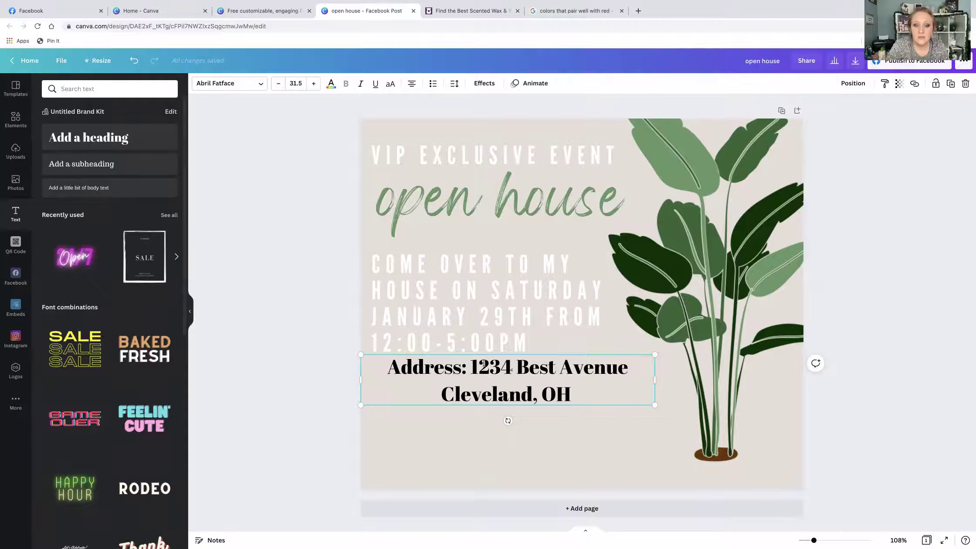
Step: Try the Sunflower font and the darkest green document color on the address text
left_click(237, 85)
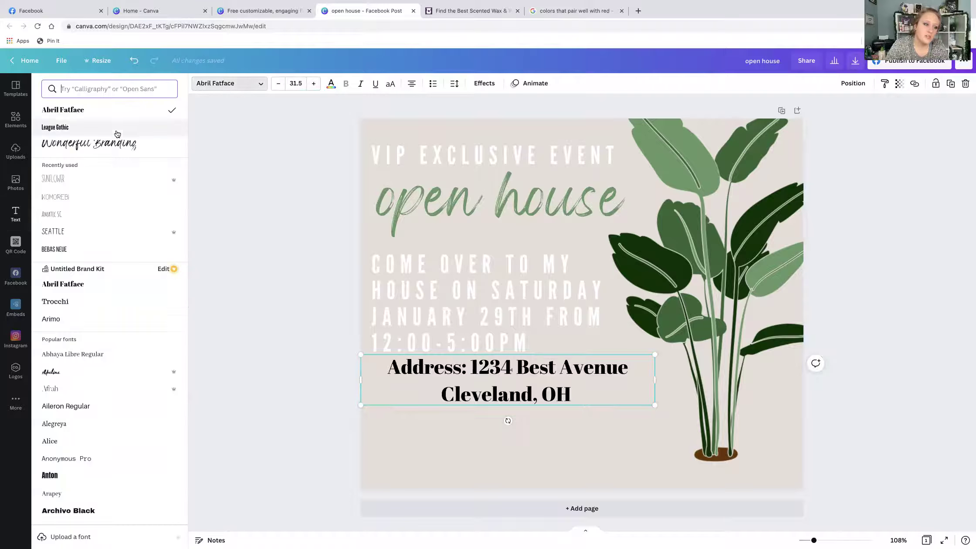
left_click(111, 176)
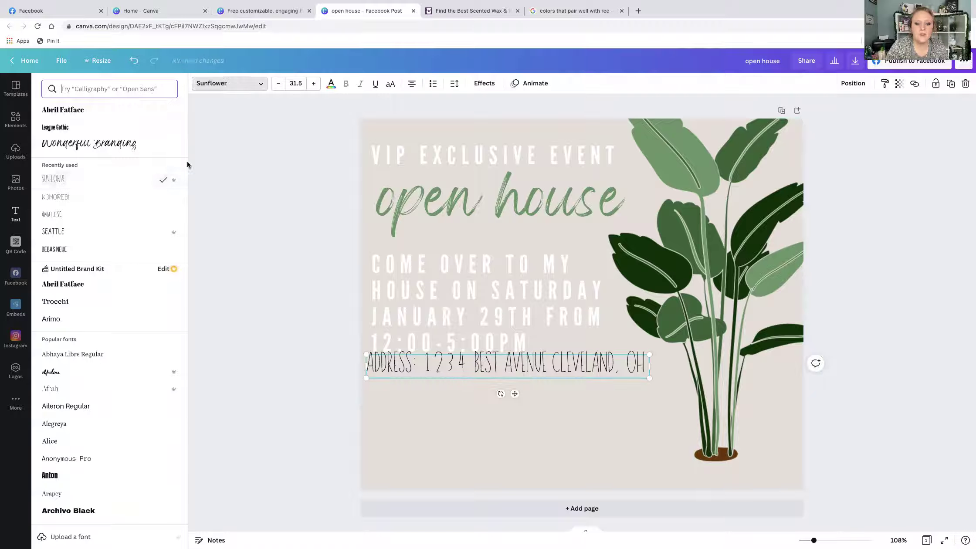
left_click(331, 84)
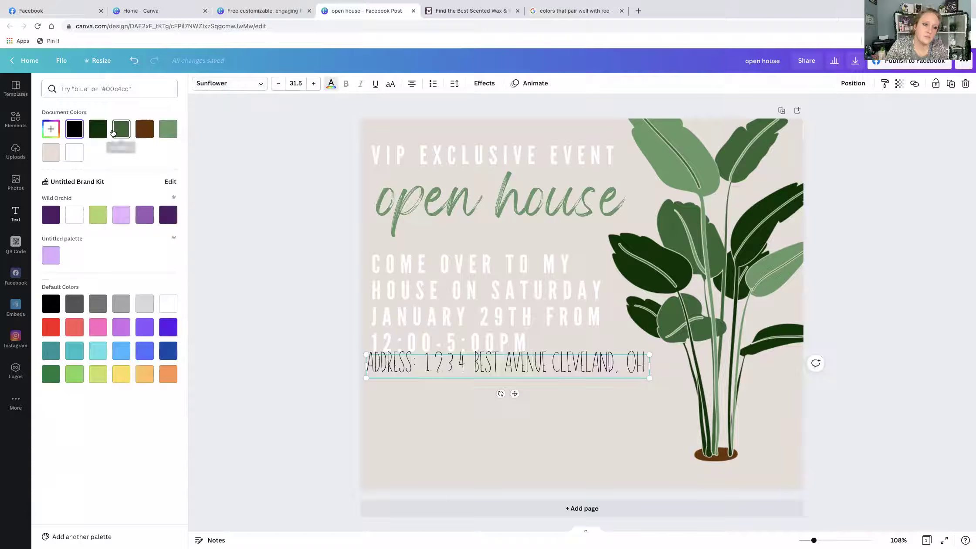
left_click(101, 131)
Step: Try the League Gothic and Wonderful Branding fonts on the address text, testing the latter in uppercase
left_click(229, 84)
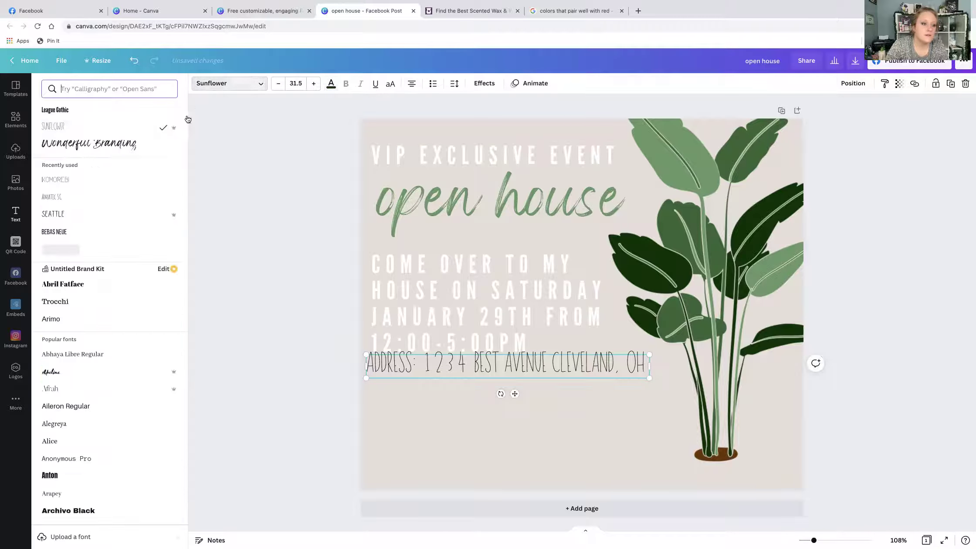
left_click(110, 113)
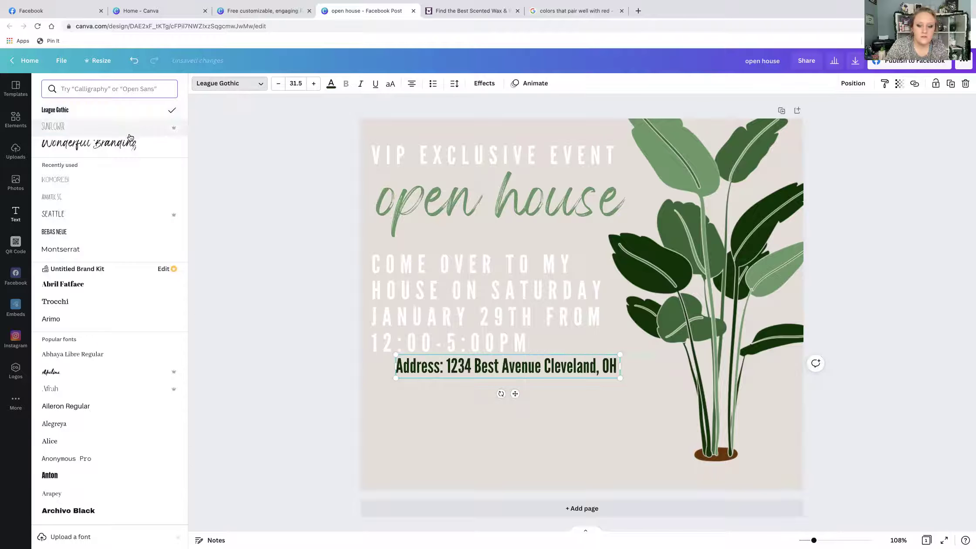
left_click(105, 140)
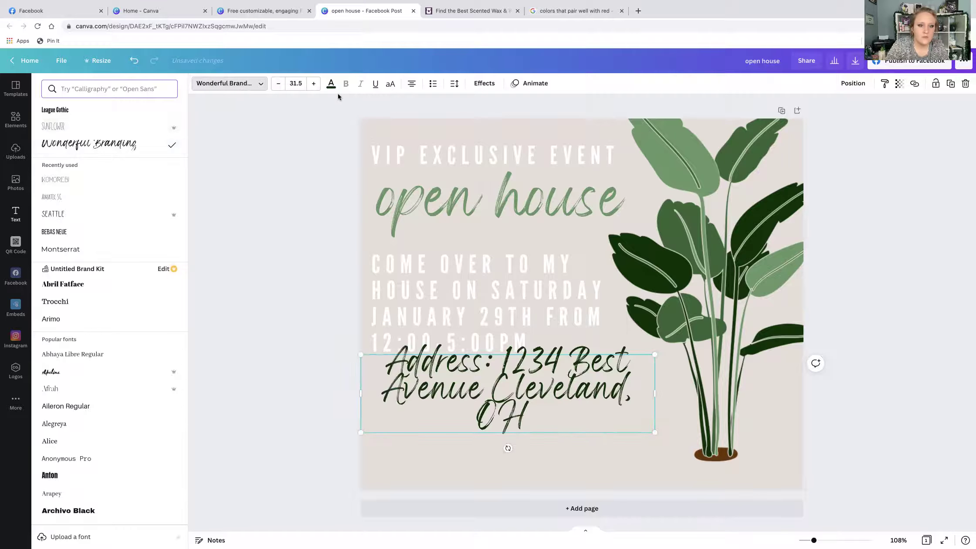
left_click(391, 85)
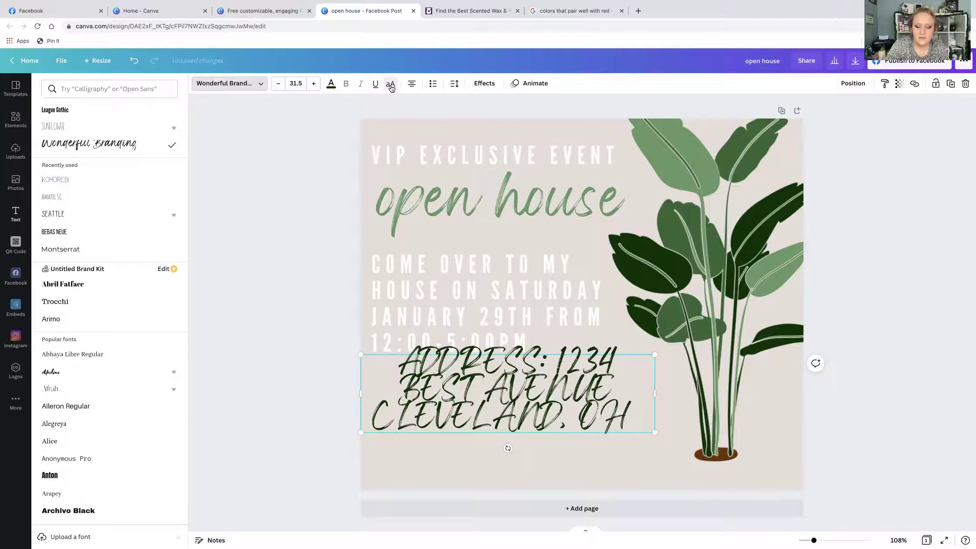
left_click(391, 86)
Step: Set the address text in uppercase League Gothic and align it under the invitation text's left edge
left_click(133, 114)
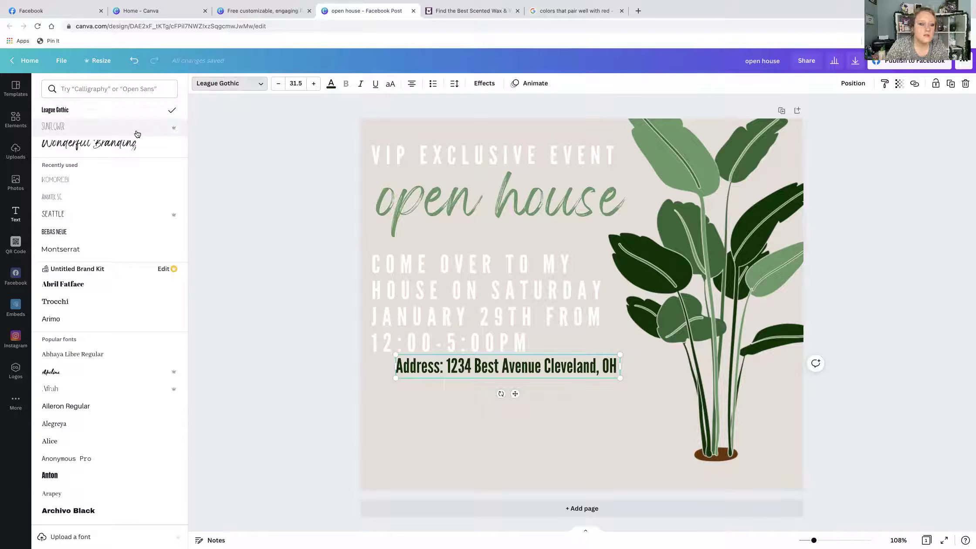
left_click(390, 85)
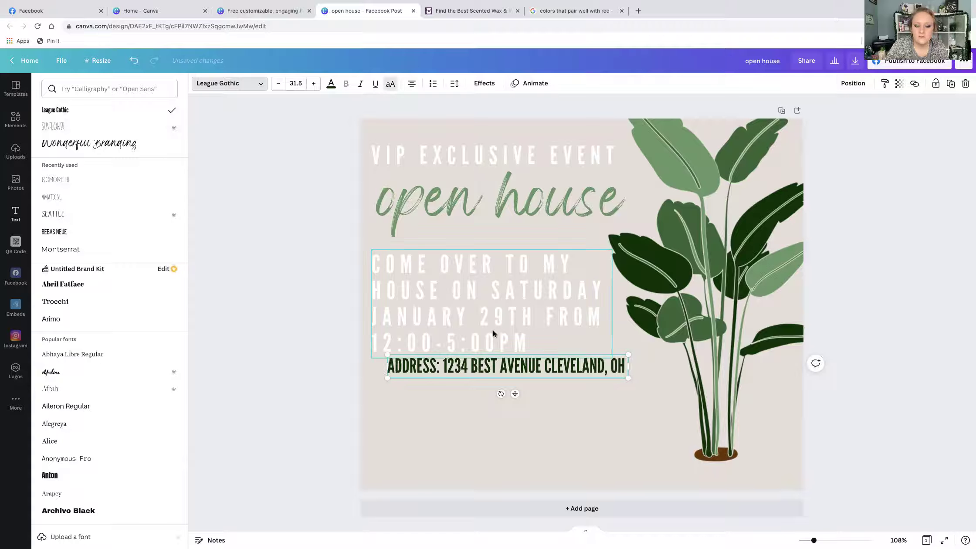
left_click_drag(477, 378, 462, 386)
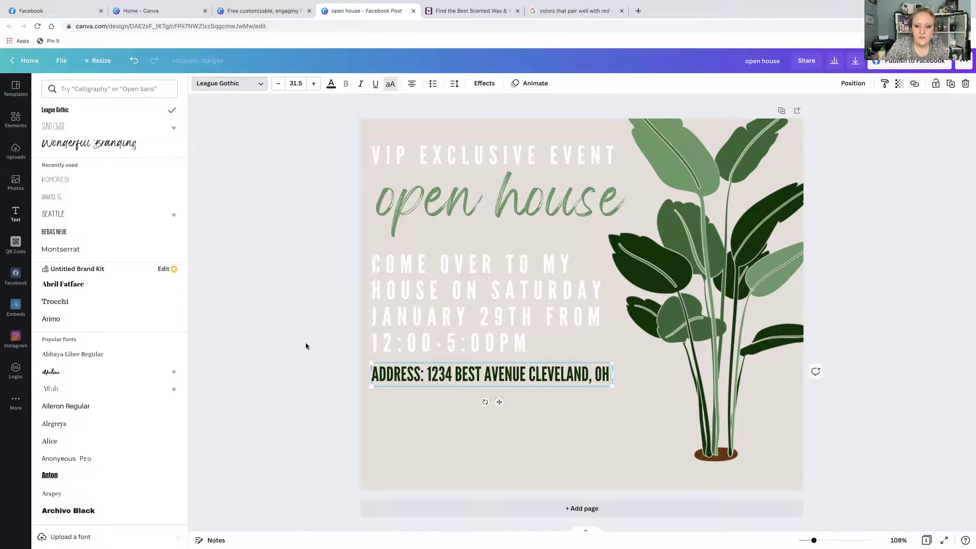
Step: Recolor the address text with the medium green document color and shift "open house" slightly down
left_click(260, 83)
left_click(331, 84)
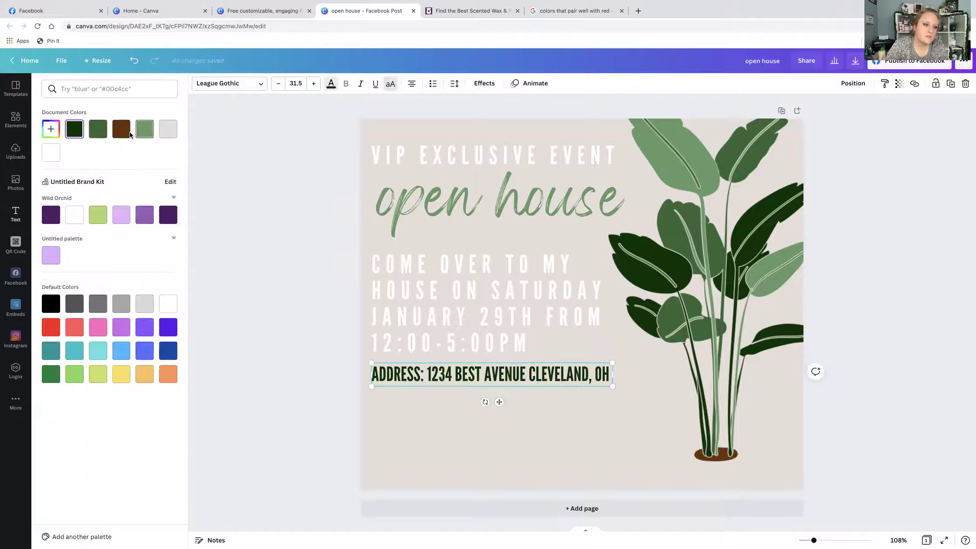
left_click(98, 129)
left_click(204, 192)
left_click(575, 221)
left_click_drag(565, 214, 564, 218)
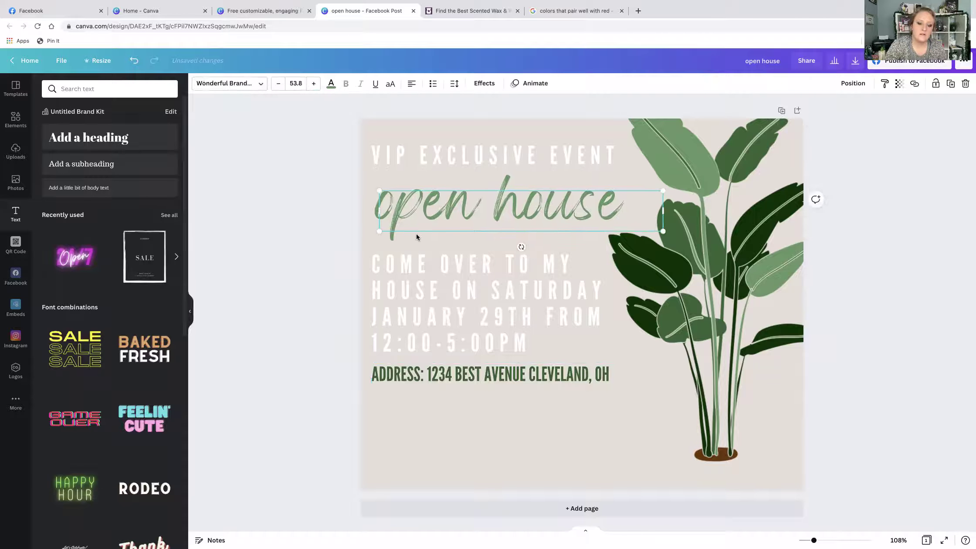
Step: Duplicate the "VIP EXCLUSIVE EVENT" text below the address and replace the copy's wording with "CASH & CARRY ITEMS"
left_click(492, 158)
key("super+d")
left_click_drag(484, 156, 460, 404)
double_click(460, 403)
type("CASH & CA")
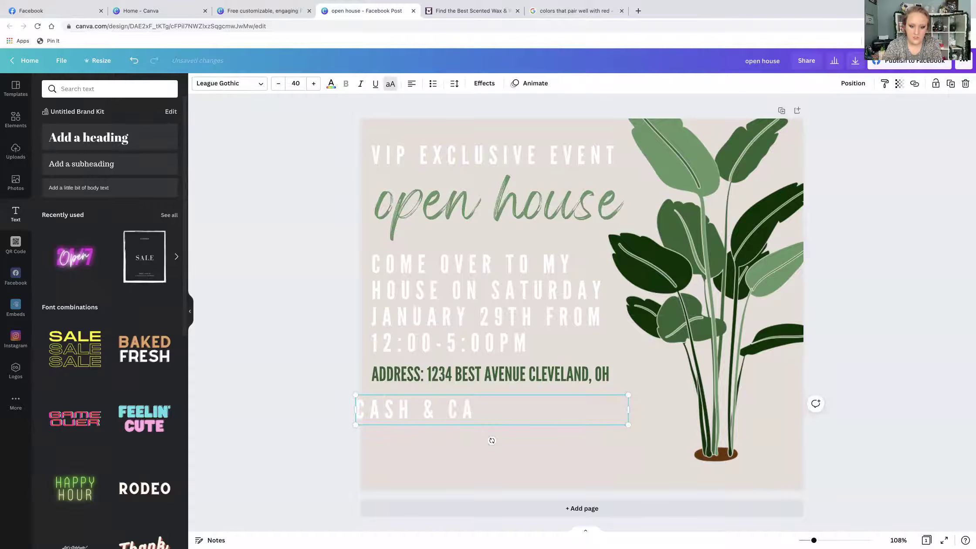
type("RRY ITEMS")
Step: Add the lines "SNACKS & DRINKS" and "SMELL THE NEW SCENTS" below "CASH & CARRY ITEMS" in the same text box
key("Return")
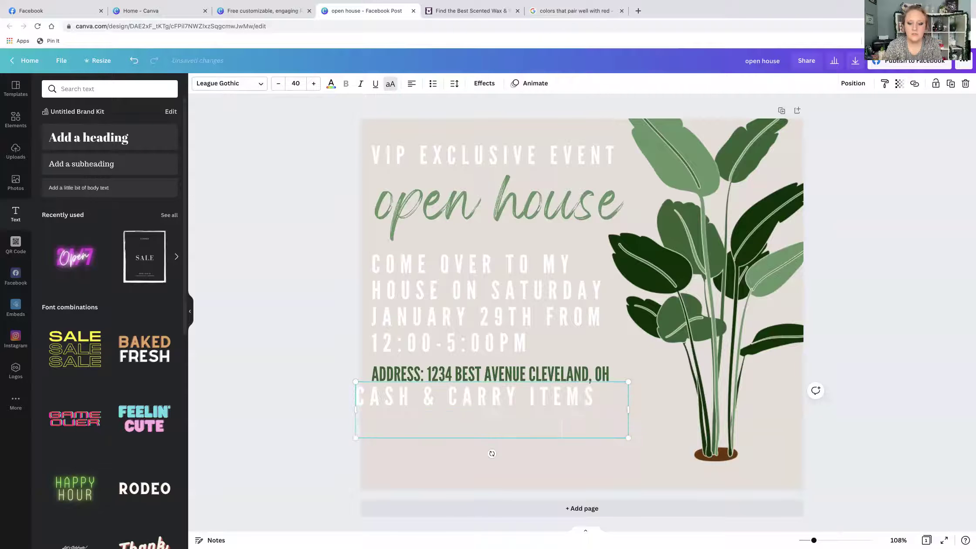
type("SNACKS & DRINKS")
key("Return")
type("SMEL")
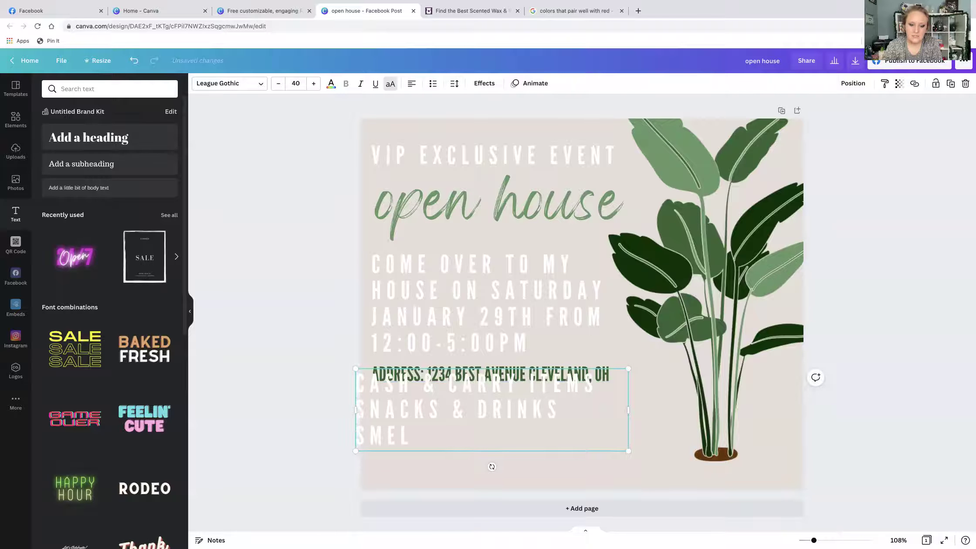
type("L THE NEW S")
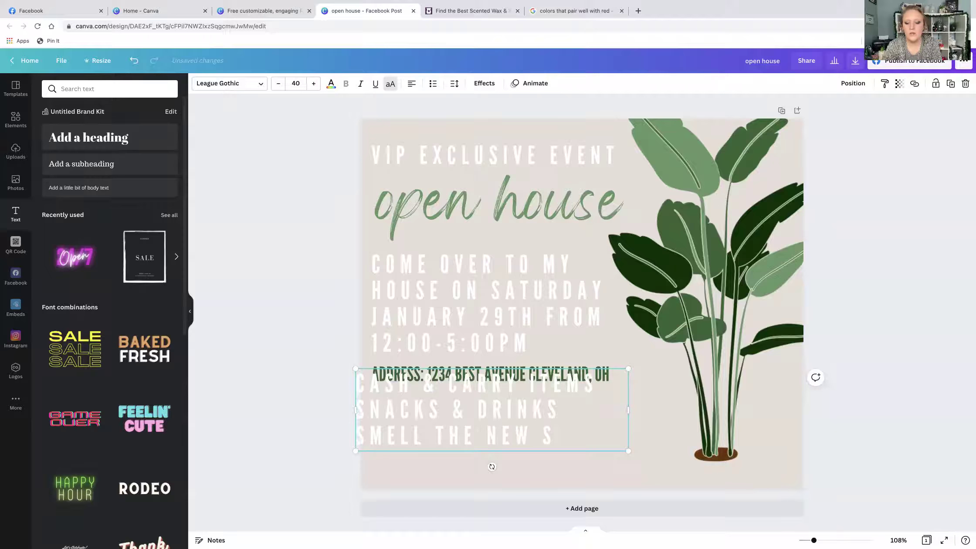
type("CENTS")
Step: Add "PICK UP A NEW CATALOG" as the last line of the event details list
key("Return")
type("PI")
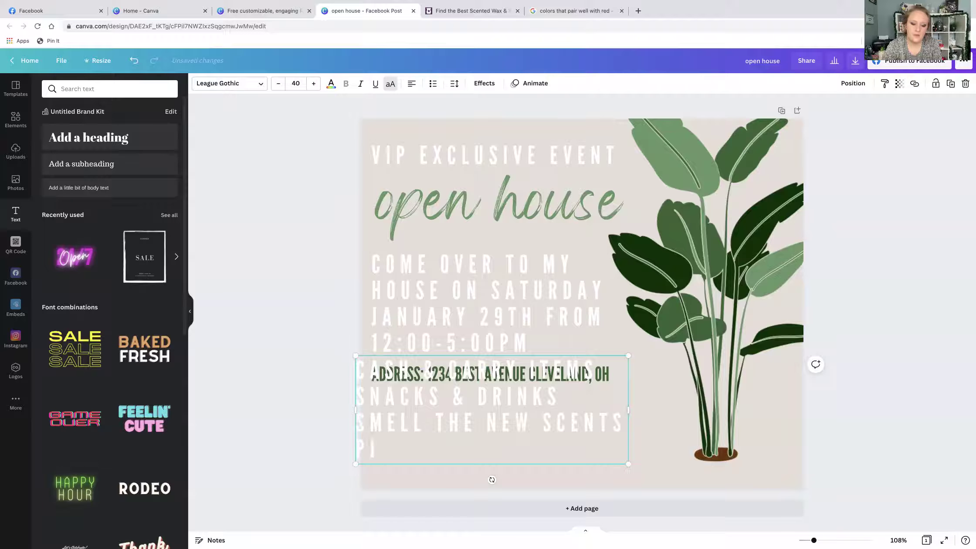
type("CK UP A NEW CAT ALOG")
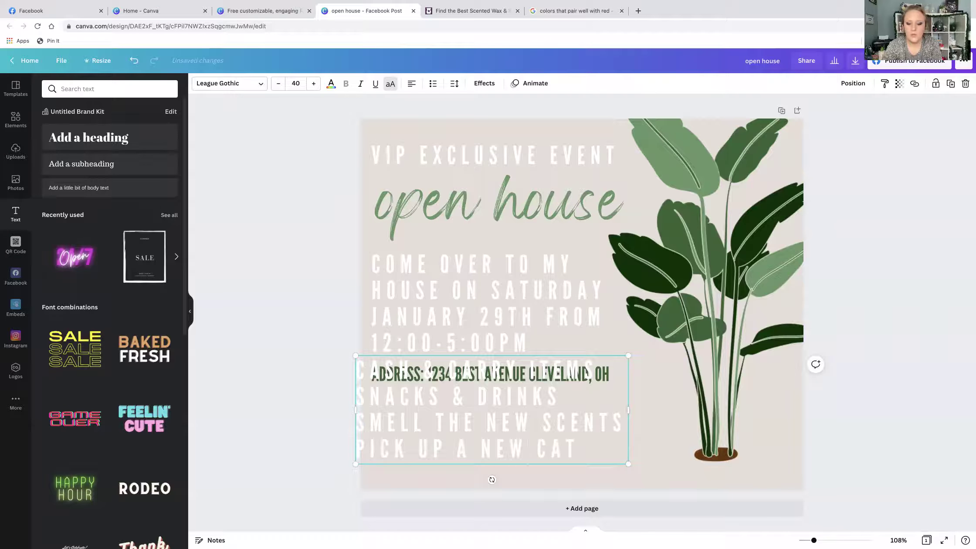
key("BackSpace")
key("BackSpace")
key("BackSpace")
key("BackSpace")
key("BackSpace")
type("ALOG")
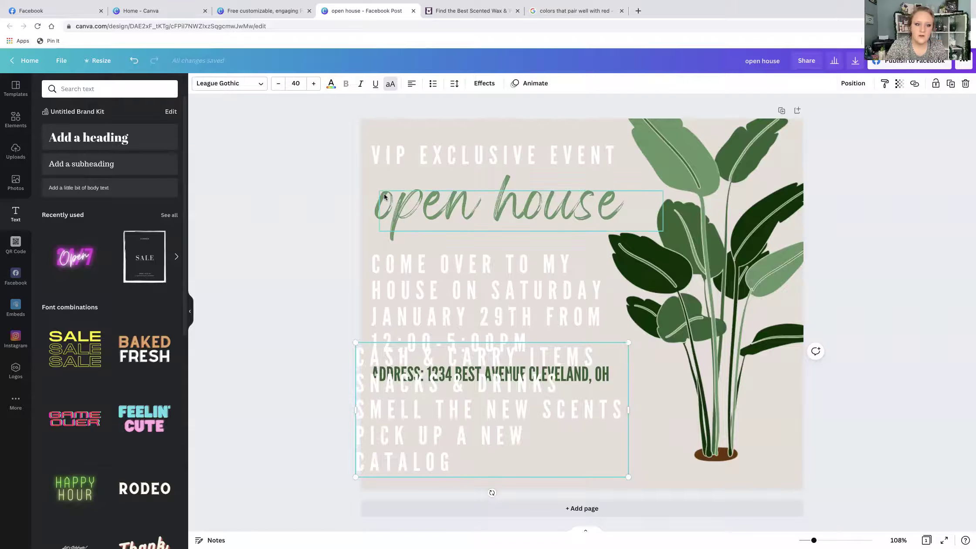
Step: Shrink the details list to font size 17.1 and fit it on four lines, aligned beneath the address
left_click_drag(627, 342, 467, 410)
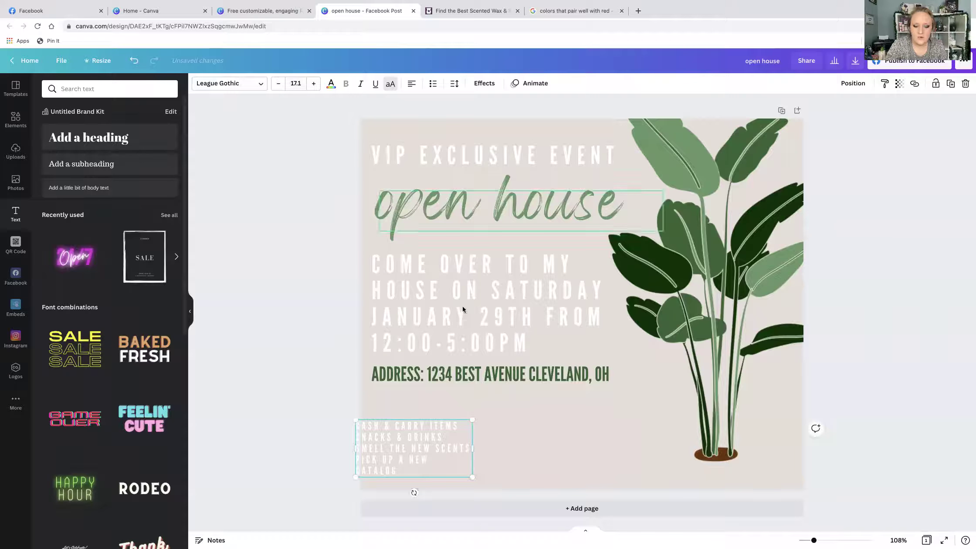
left_click_drag(492, 447, 683, 447)
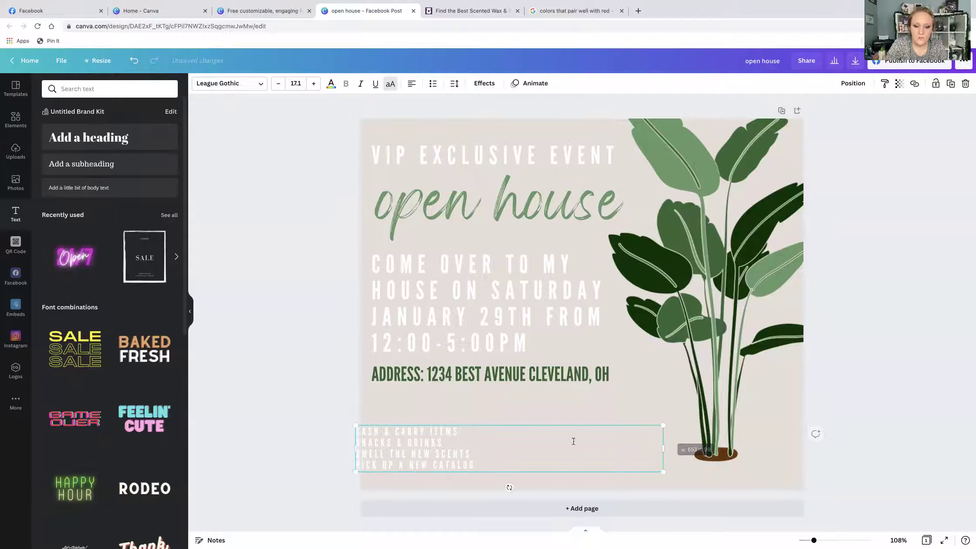
left_click_drag(522, 424, 537, 398)
left_click(492, 456)
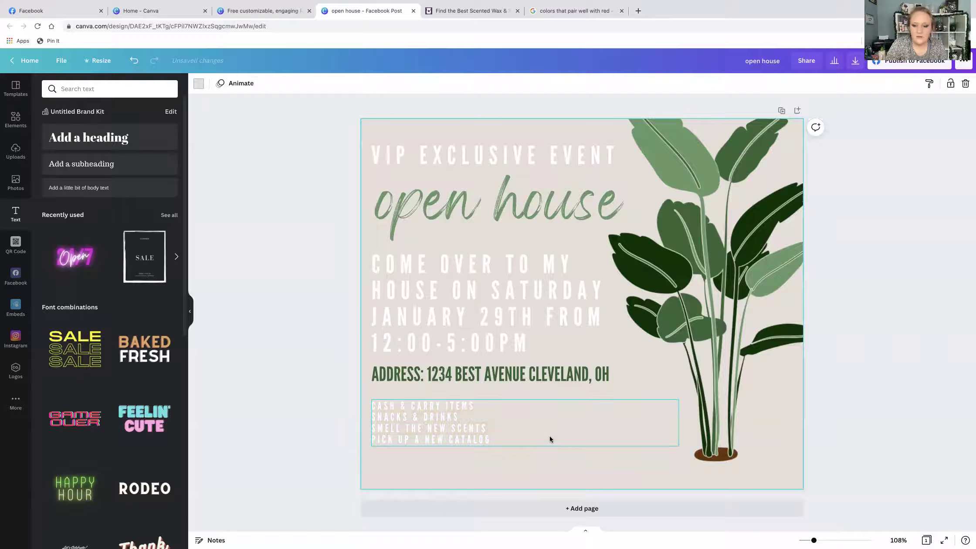
left_click(252, 331)
Step: Add a circular photo frame and place it small beside the details list, below the address
left_click(16, 152)
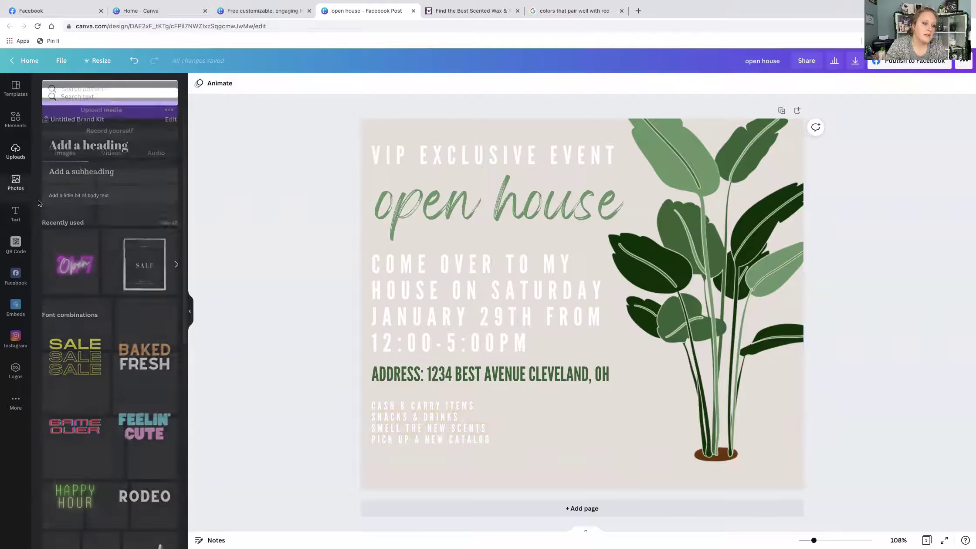
scroll(115, 307, "down", 5)
scroll(115, 307, "down", 10)
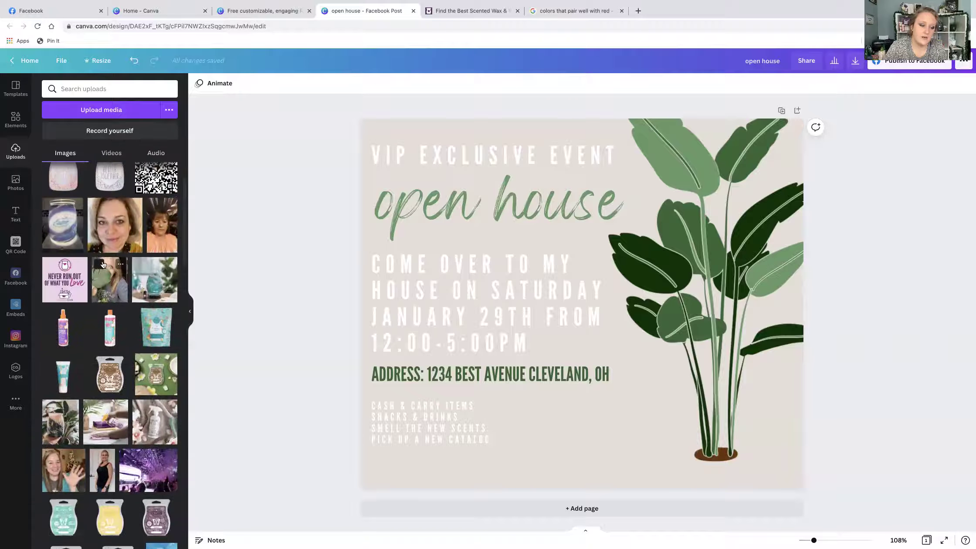
left_click(16, 119)
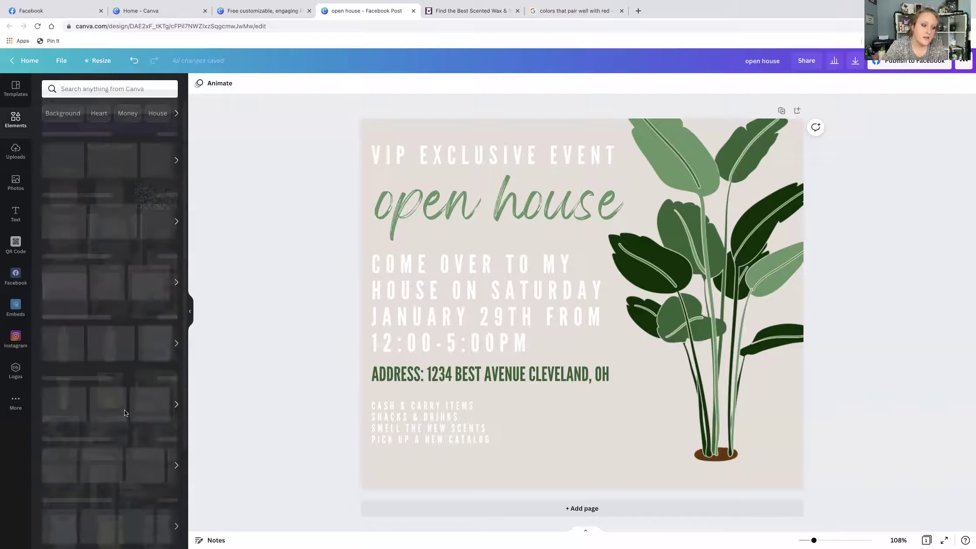
scroll(125, 410, "down", 5)
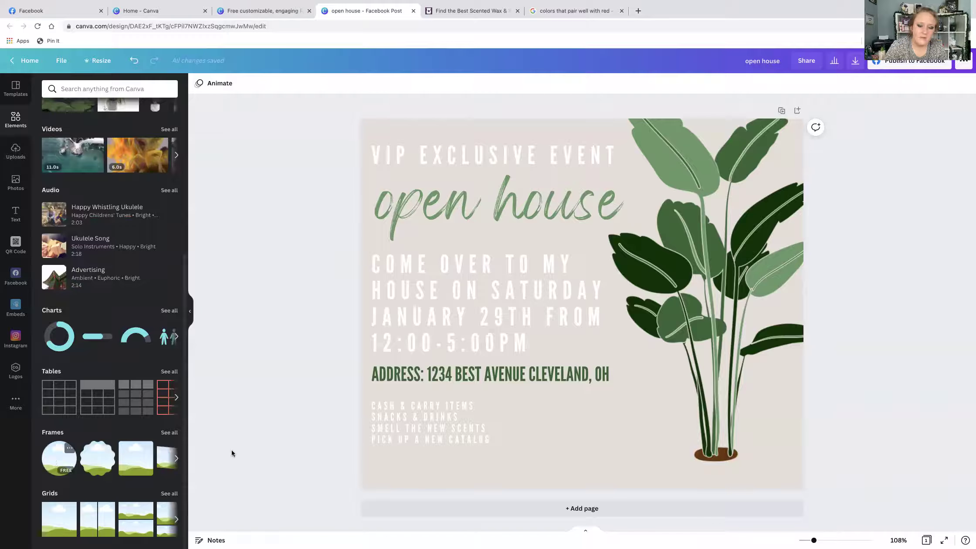
left_click_drag(686, 200, 608, 285)
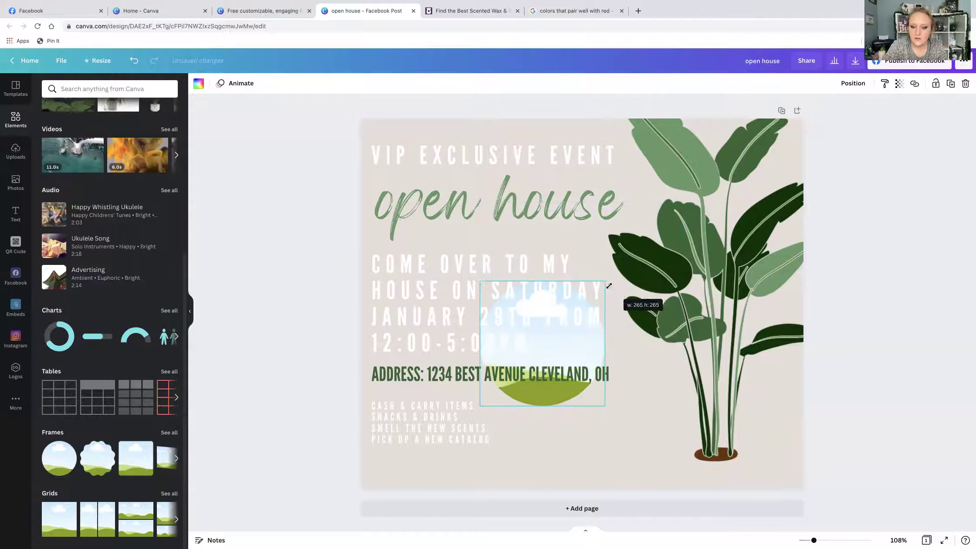
left_click_drag(550, 394, 633, 469)
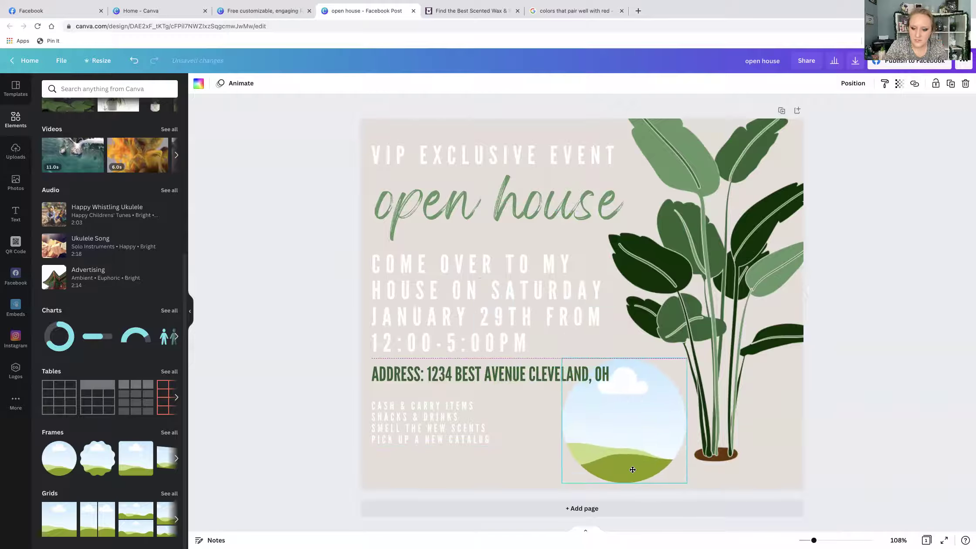
left_click_drag(687, 358, 650, 390)
left_click_drag(614, 418, 561, 459)
Step: Fill the circular frame with the uploaded photo of the woman holding a leaf and adjust the photo's position within the crop
left_click(17, 182)
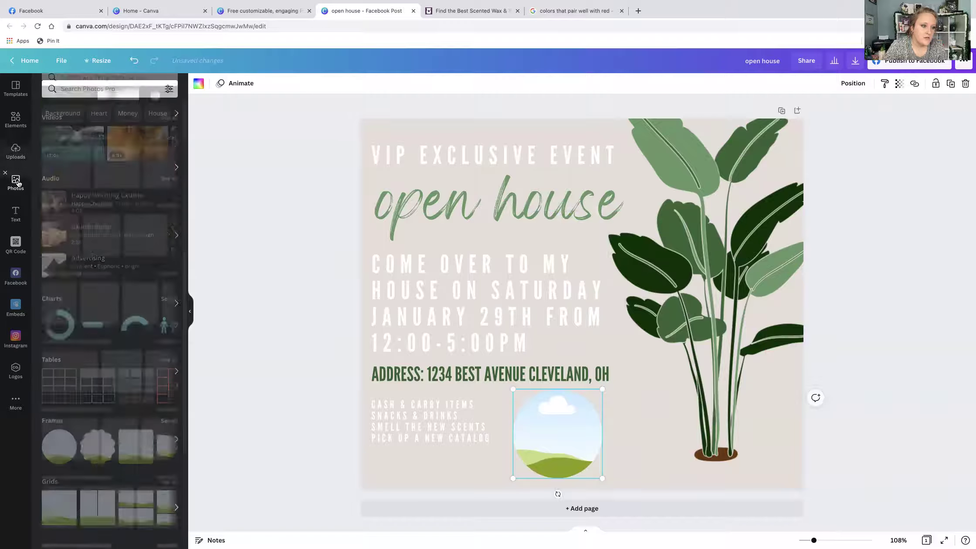
left_click(15, 151)
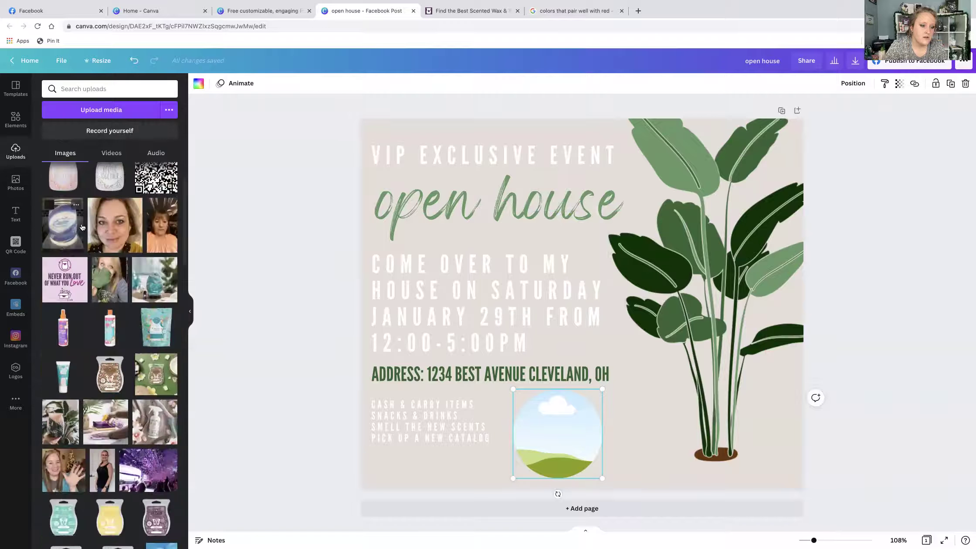
left_click_drag(110, 282, 542, 398)
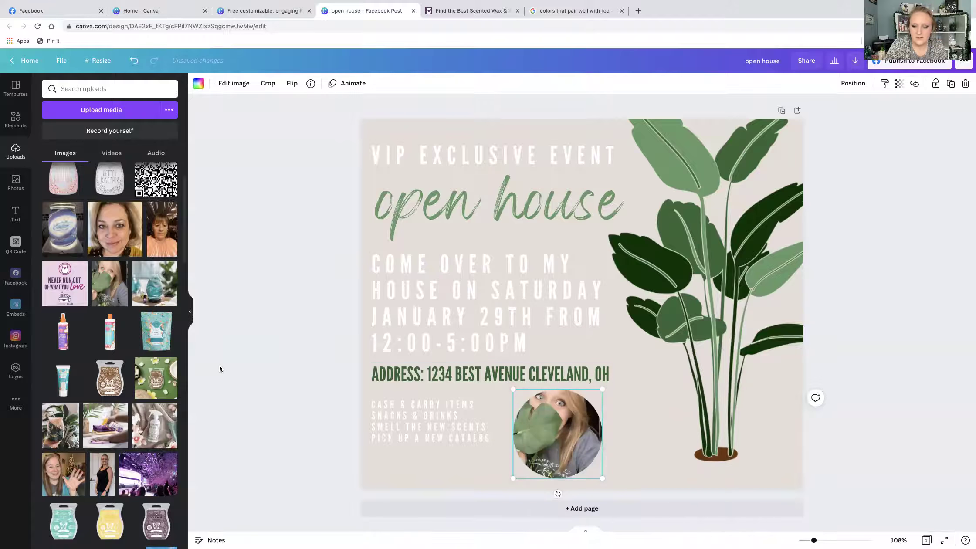
left_click(436, 429)
left_click(558, 447)
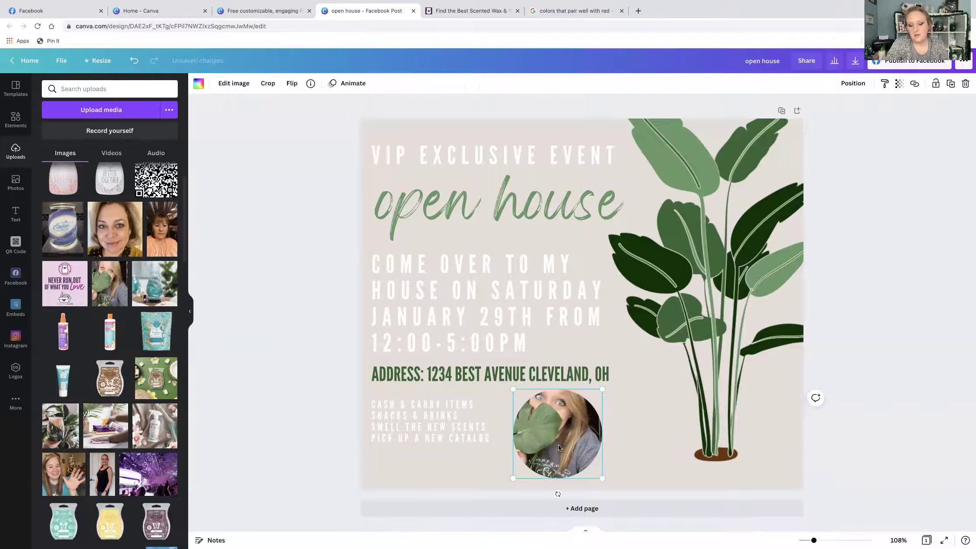
left_click(267, 84)
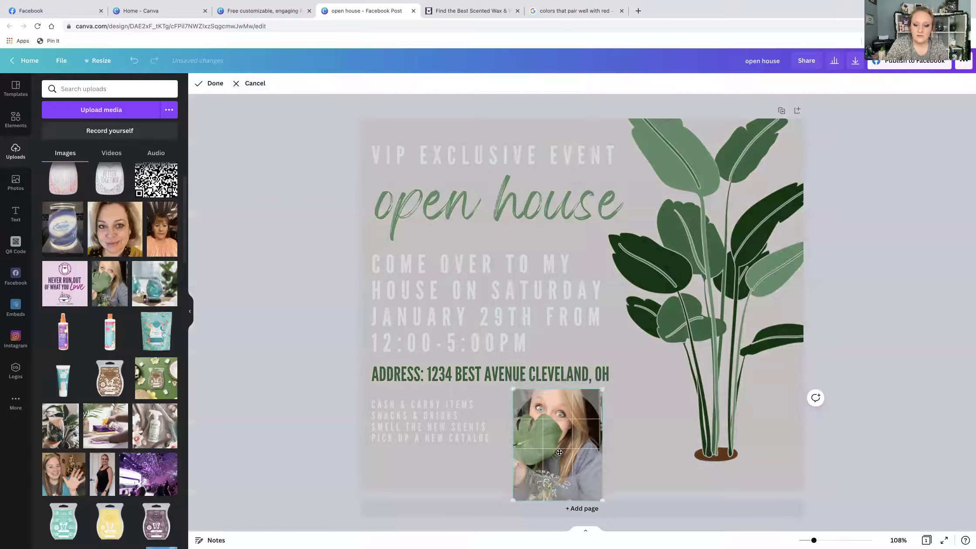
left_click(304, 376)
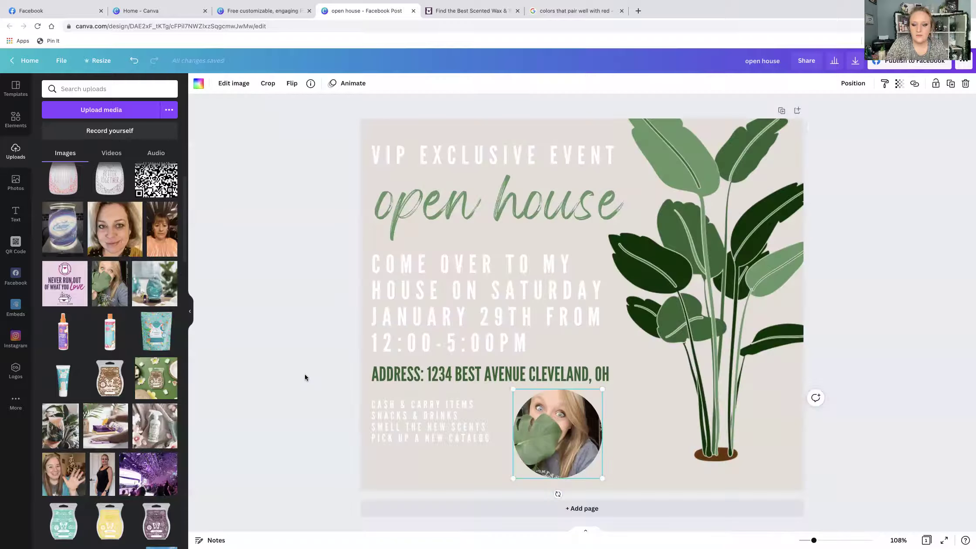
left_click(304, 374)
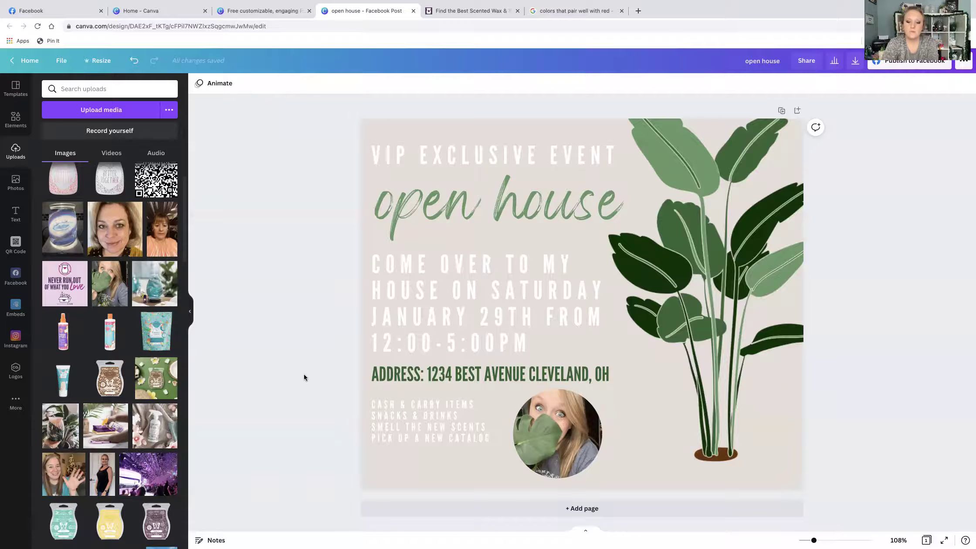
Step: Search the elements for "pot" and place the black-outlined terracotta pot graphic at the plant's base
left_click(718, 474)
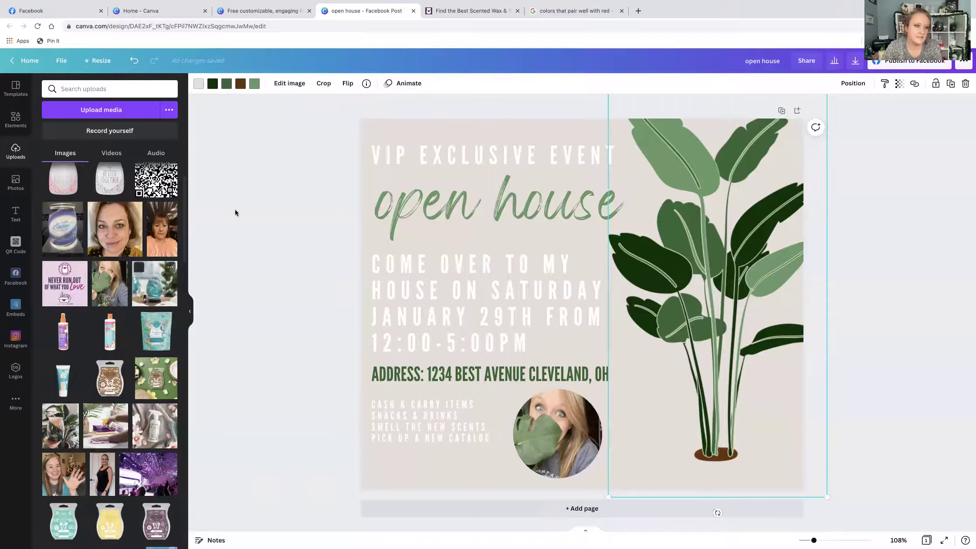
left_click(15, 118)
left_click(99, 95)
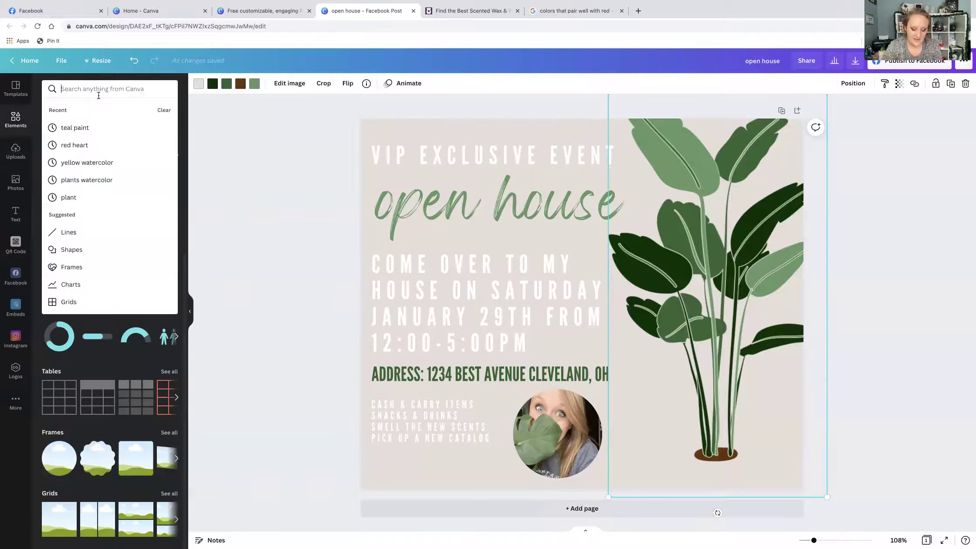
type("pot")
key("Return")
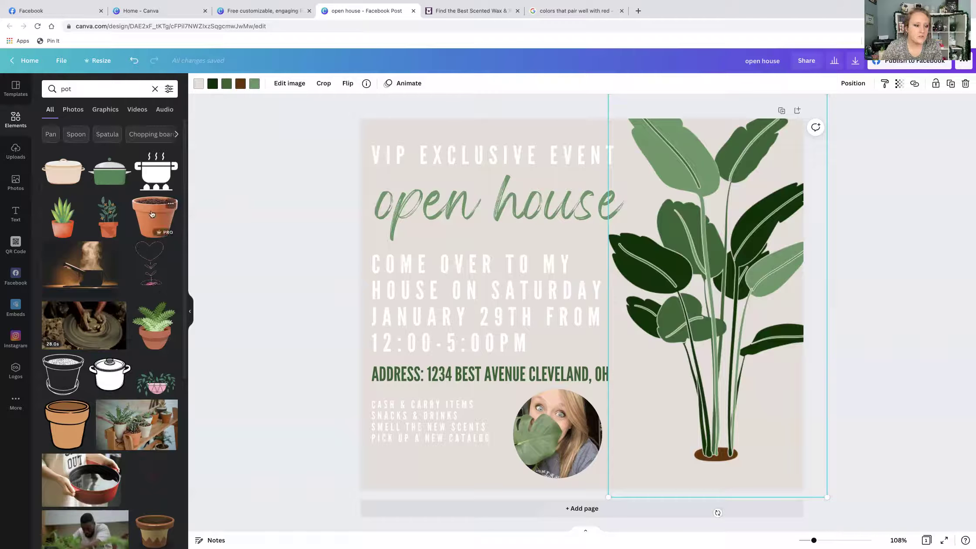
scroll(152, 213, "down", 3)
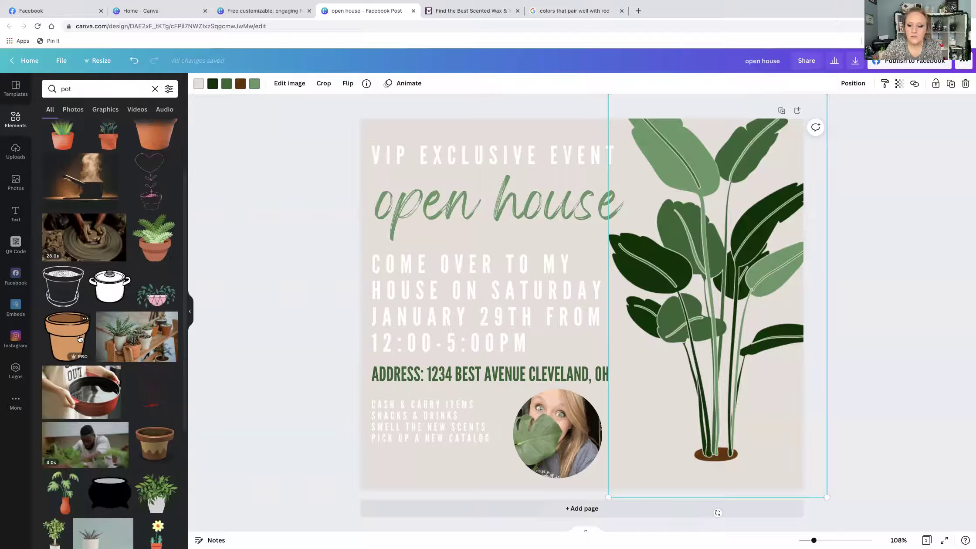
left_click(79, 339)
left_click_drag(625, 347, 760, 522)
Step: Send the pot backward behind the plant and fit the two together by raising the plant and shrinking the pot around its base
right_click(758, 464)
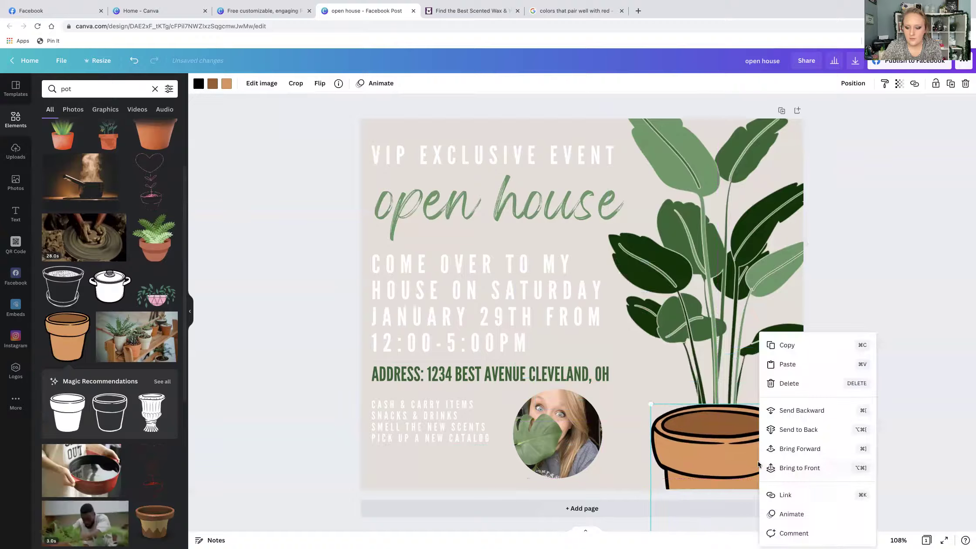
left_click(797, 415)
left_click_drag(760, 434, 716, 441)
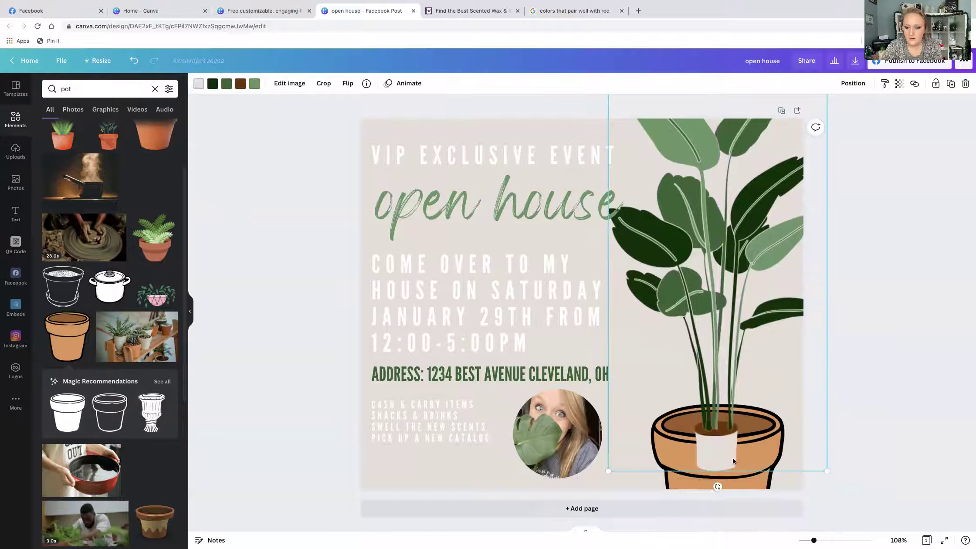
left_click(761, 476)
left_click_drag(782, 401, 716, 425)
Step: Try to change how the plant overlaps the pot by bringing the plant forward one layer
left_click(717, 429)
right_click(719, 444)
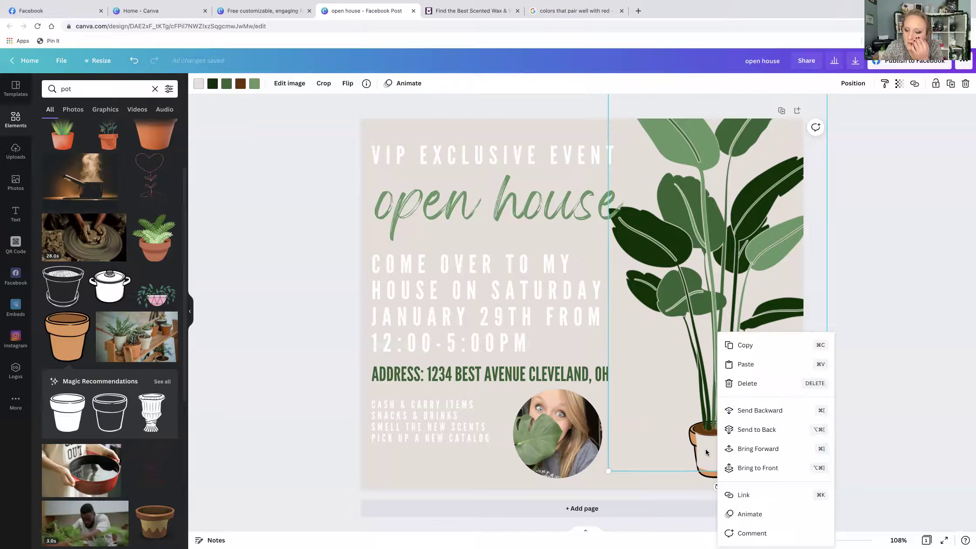
left_click(758, 448)
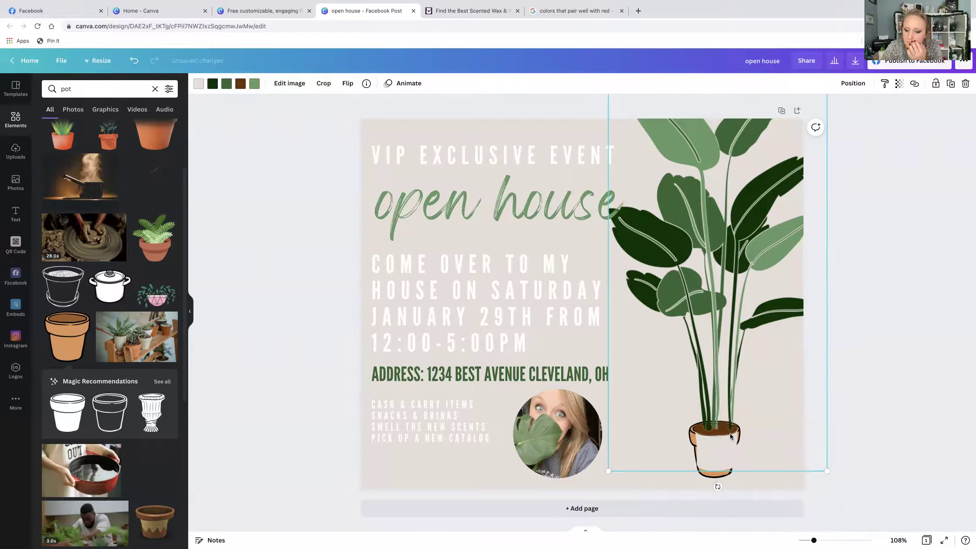
right_click(720, 452)
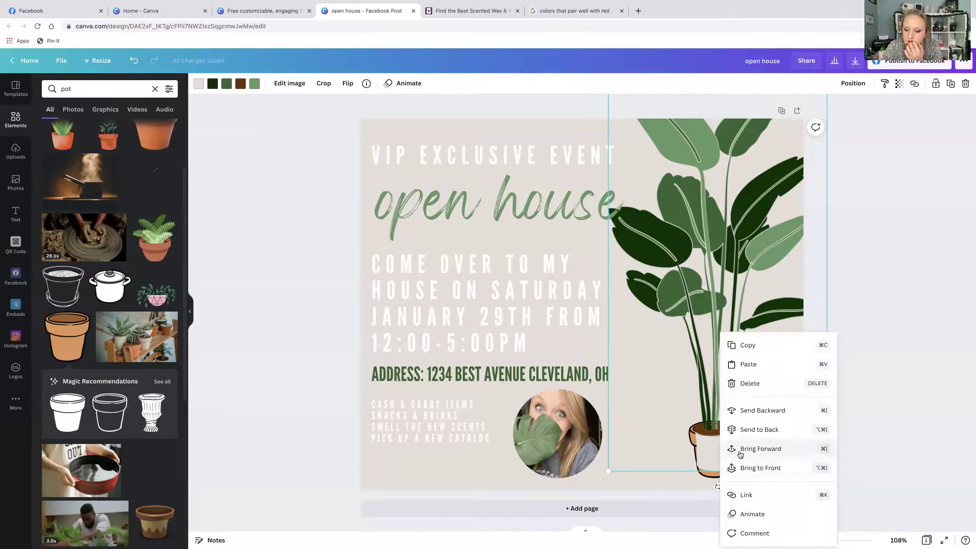
left_click(704, 475)
right_click(707, 462)
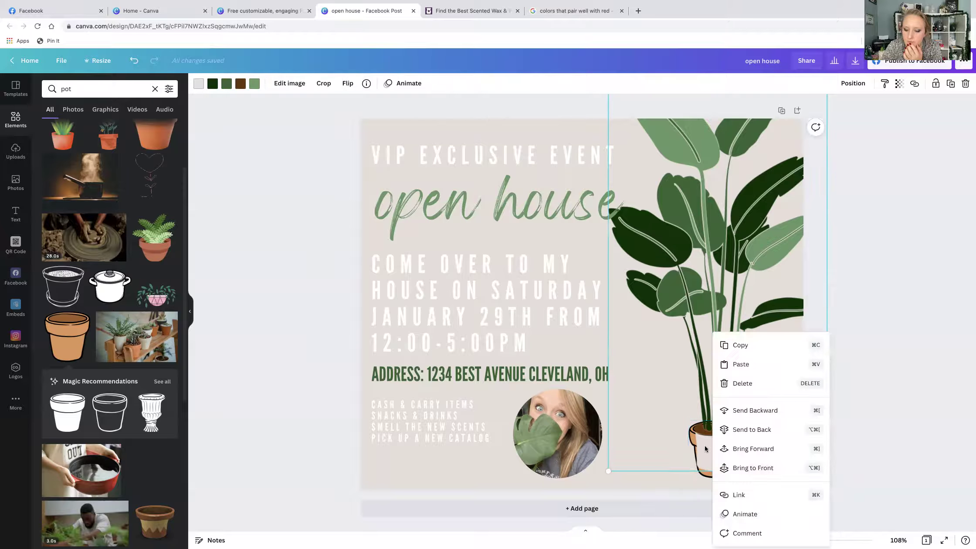
left_click(686, 415)
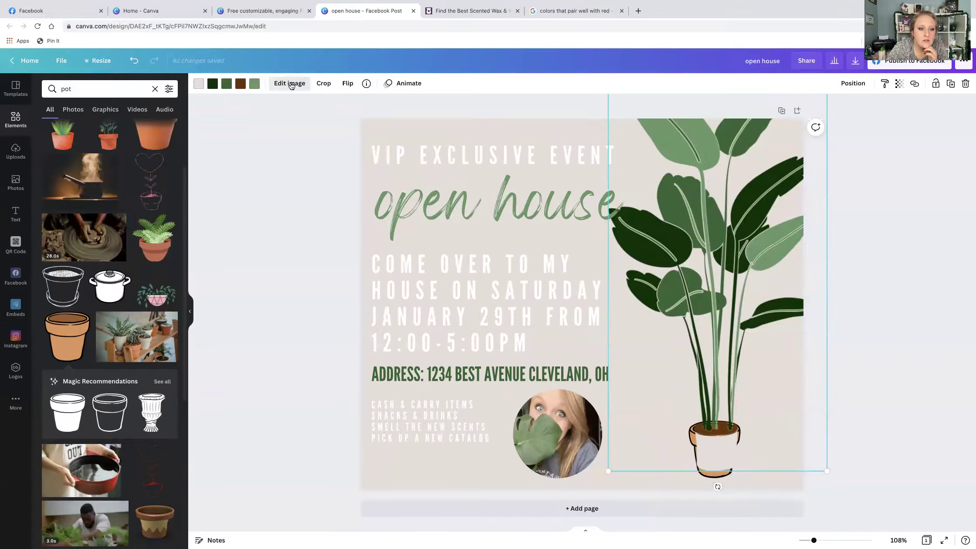
Step: Examine the image-editing effects available for the plant graphic
left_click(290, 84)
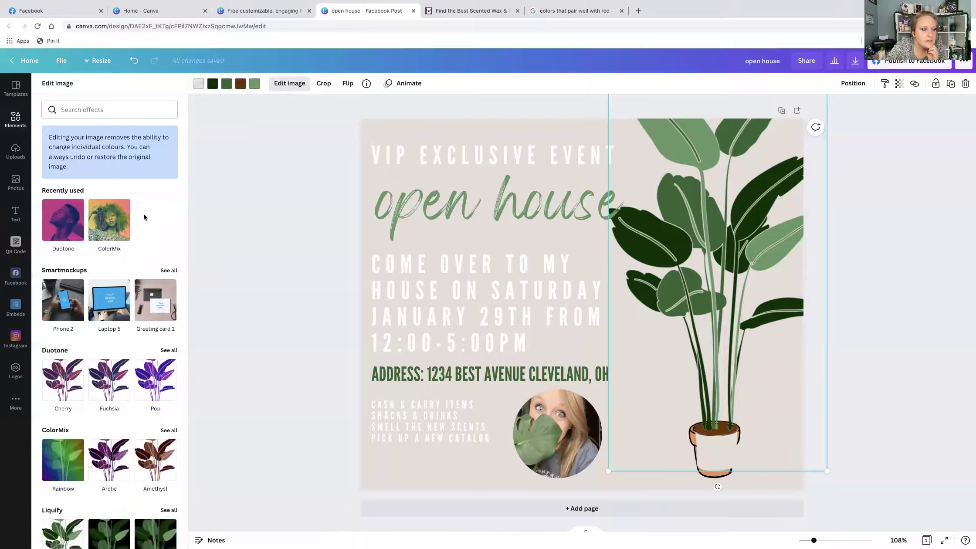
scroll(143, 213, "down", 1)
scroll(144, 214, "down", 2)
scroll(143, 210, "down", 4)
scroll(144, 209, "up", 6)
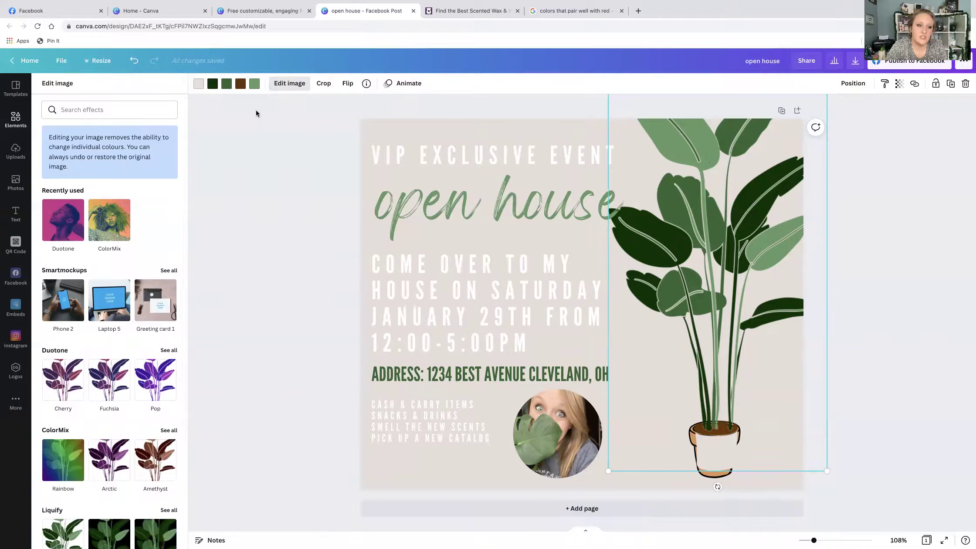
Step: Recolour the plant graphic's built-in pot from beige to the light terracotta tan in the document colours
left_click(203, 89)
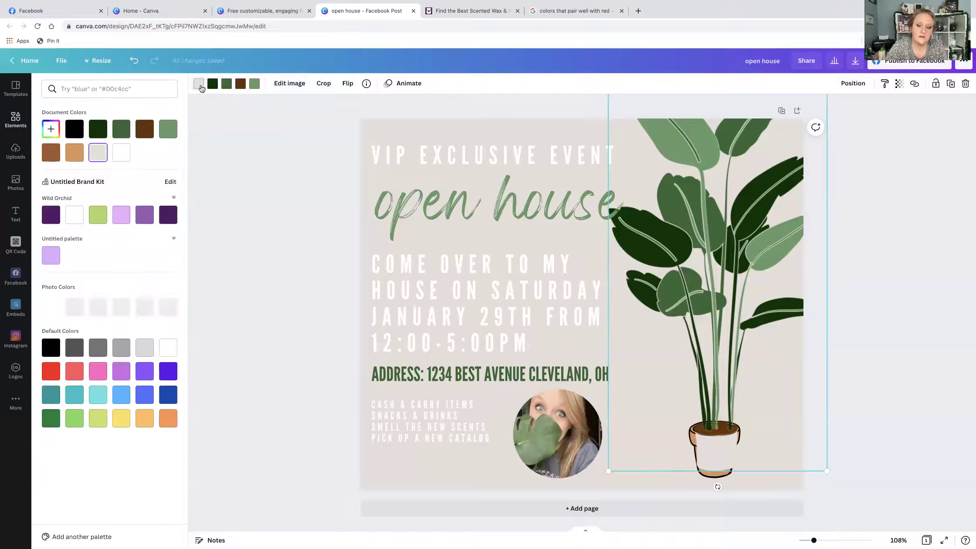
left_click(76, 155)
Step: Delete the separate black-outlined pot behind the plant and reposition the potted plant along the design's right edge, with its pot near the bottom
left_click_drag(717, 435, 666, 432)
key("Escape")
left_click(724, 473)
key("Delete")
left_click_drag(645, 425, 672, 432)
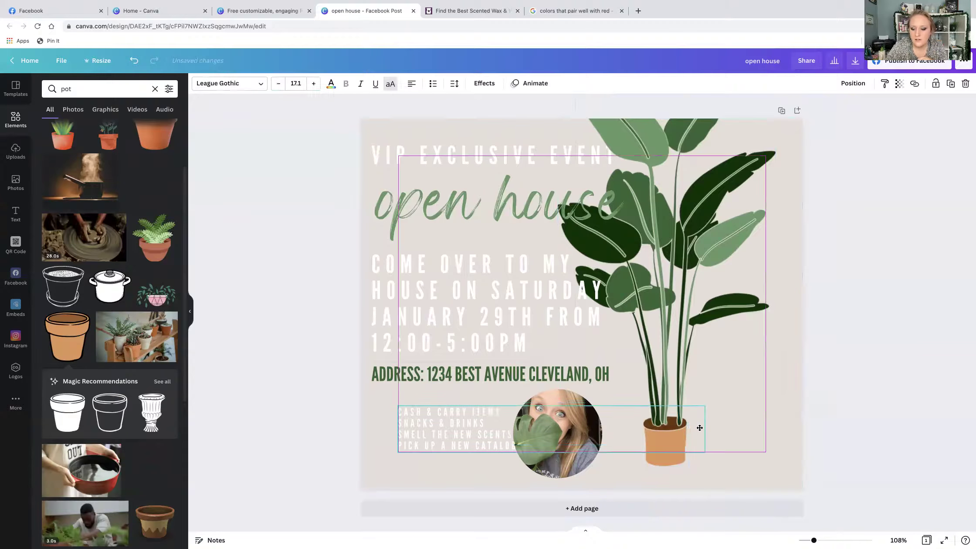
left_click_drag(674, 373, 734, 388)
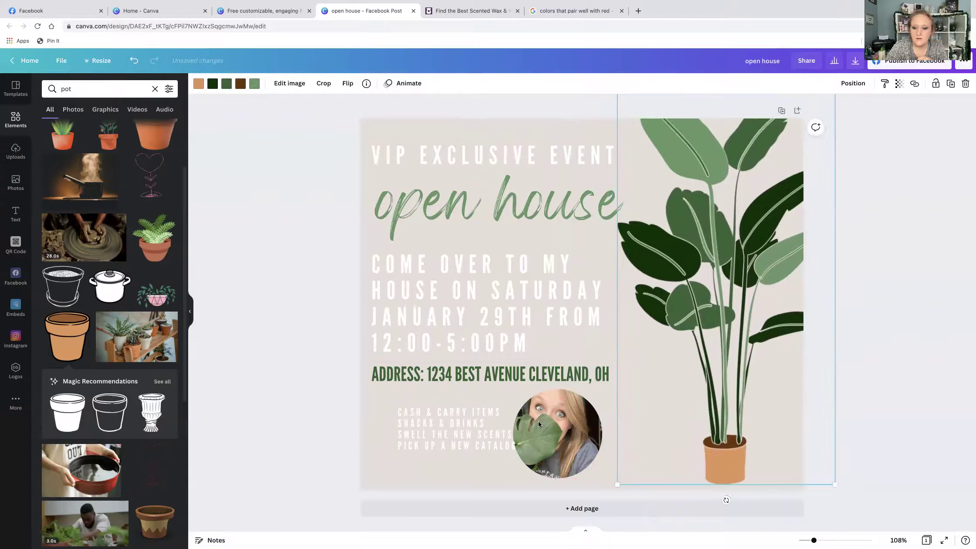
Step: Enlarge the event-details list to font size 24.4 beneath the address and move the circular photo clear of it, between the list and pot
left_click_drag(526, 427, 503, 417)
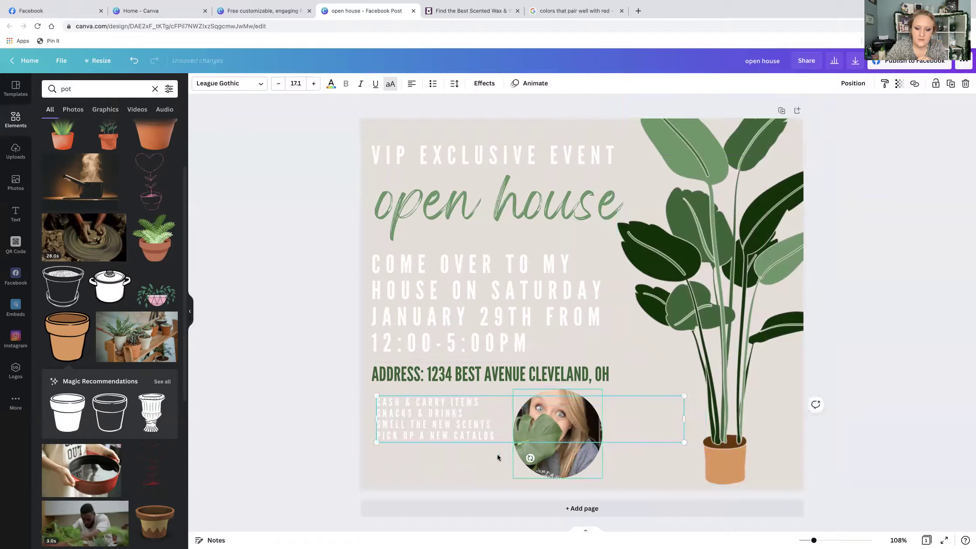
left_click_drag(683, 442, 815, 462)
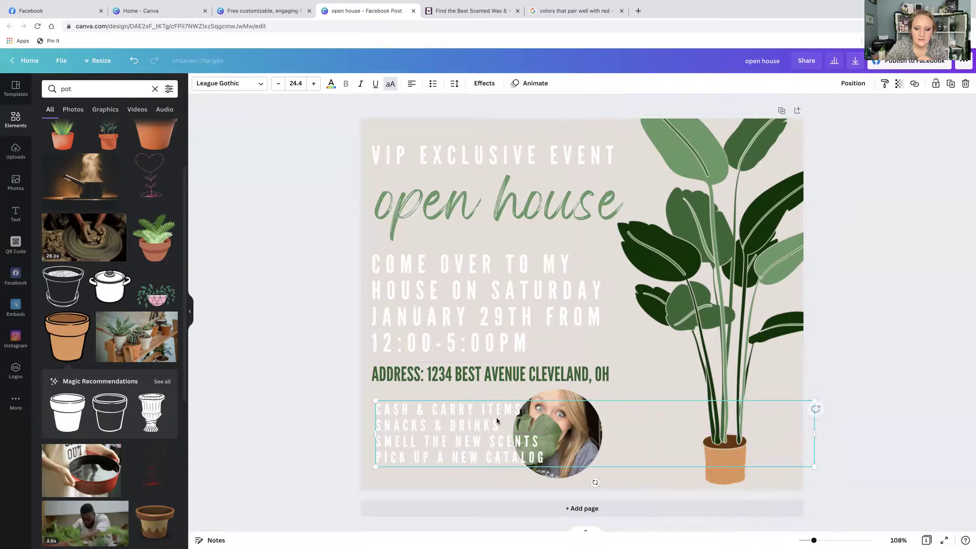
left_click_drag(566, 396, 616, 394)
left_click(880, 364)
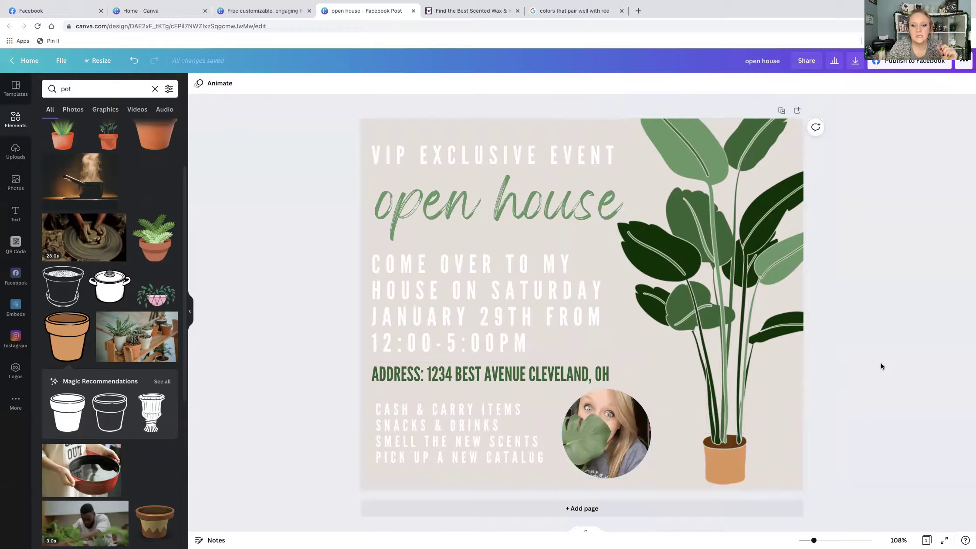